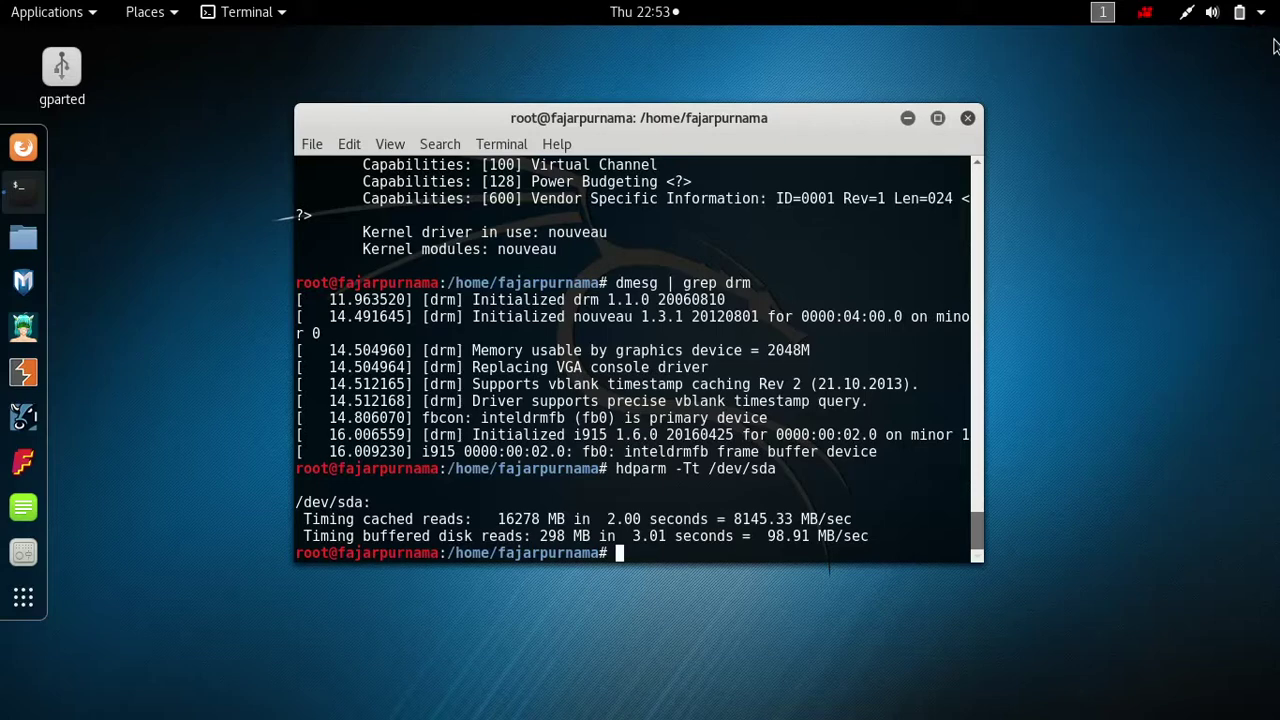
# Review the computer's hardware overview in the system's Details settings, including memory, processor, graphics and disk, and close the settings
pyautogui.click(1248, 12)
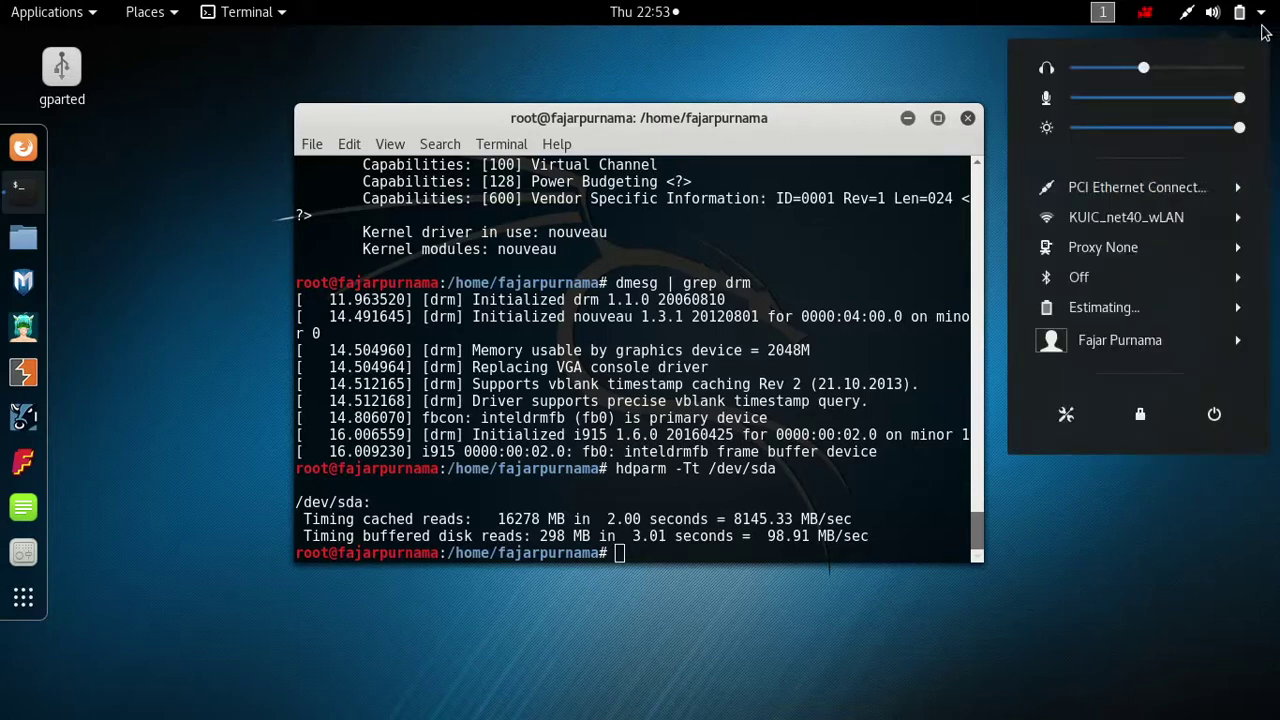
pyautogui.click(1068, 430)
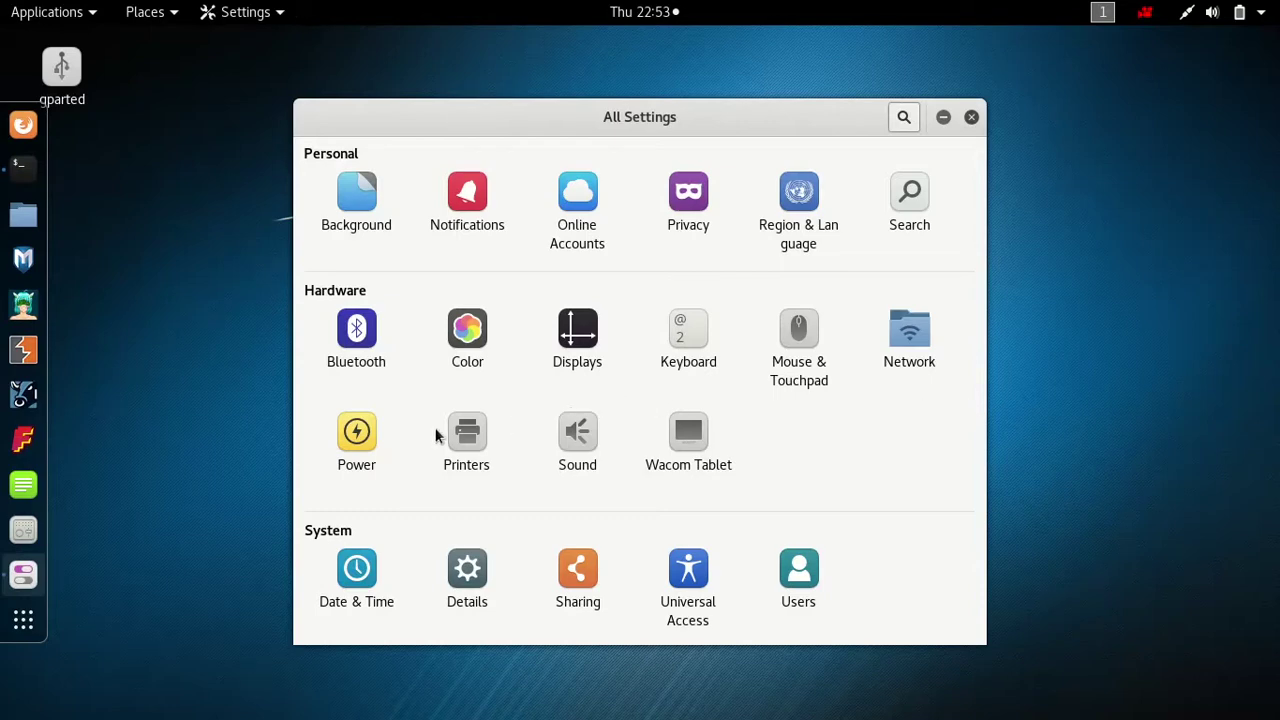
pyautogui.click(473, 587)
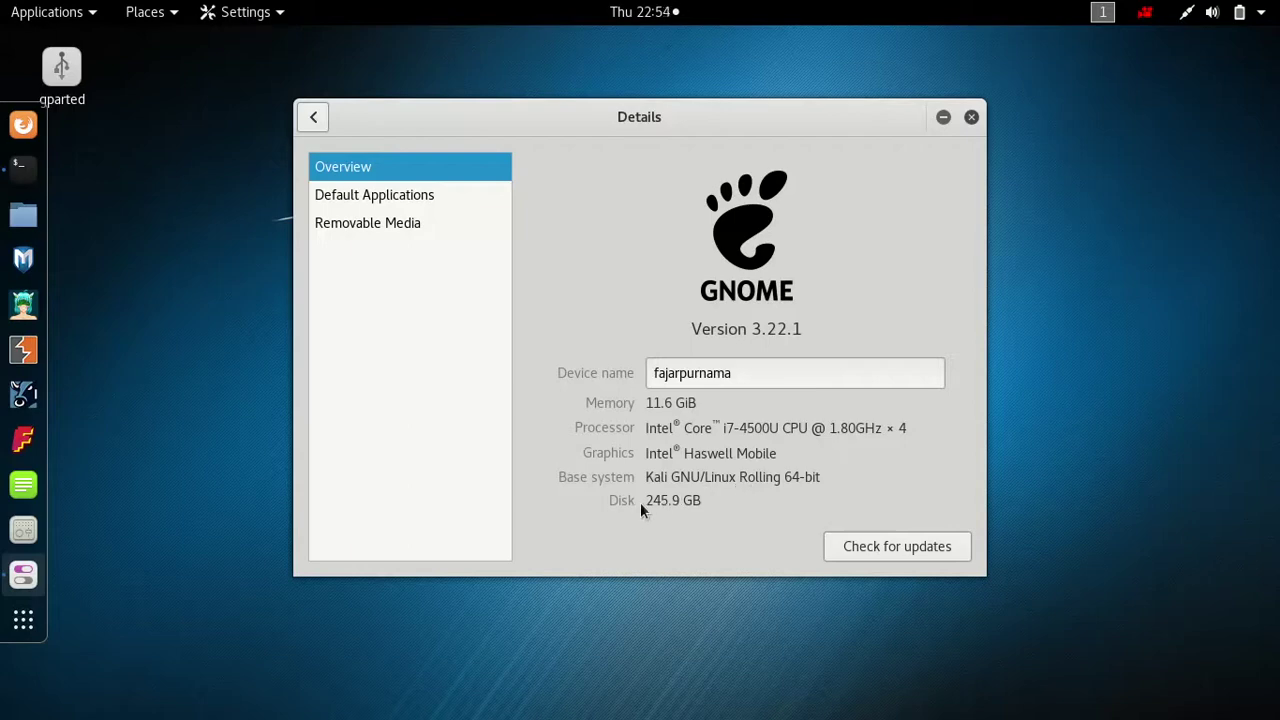
pyautogui.click(970, 120)
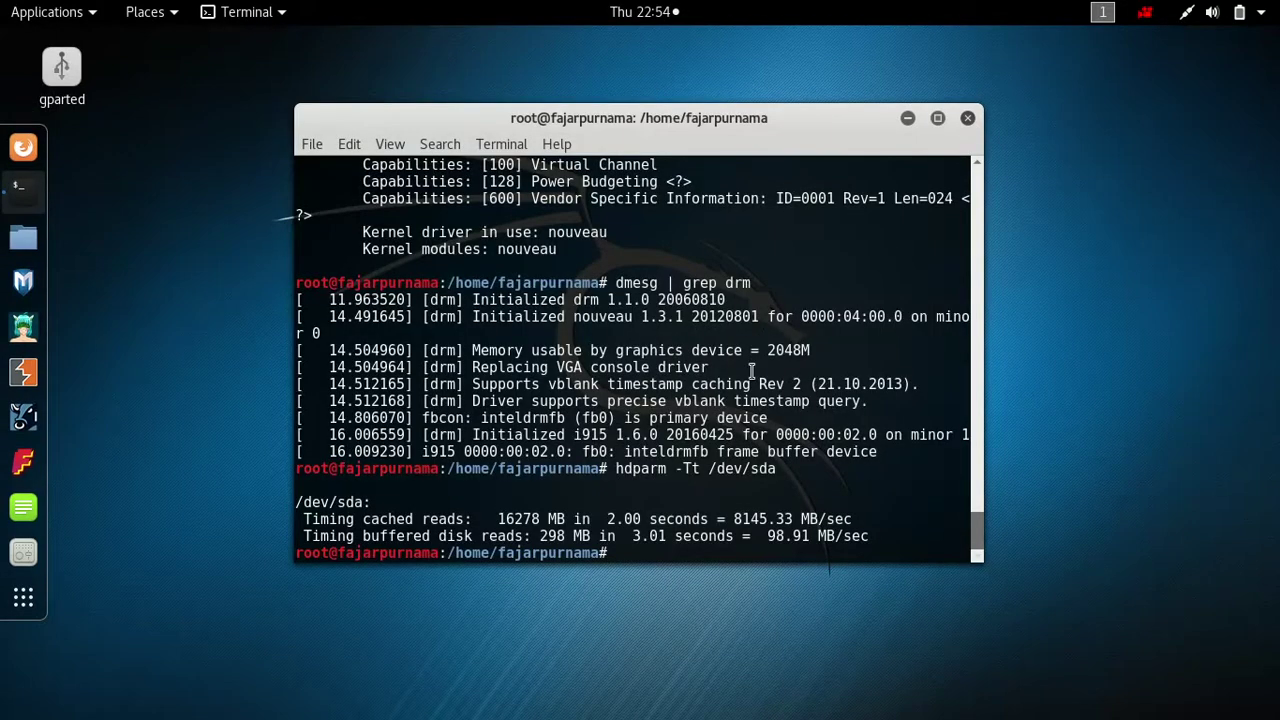
# Find the NVIDIA 3D controller entry in the earlier terminal output and highlight its 720M model number
pyautogui.scroll(5, 767, 387)
pyautogui.scroll(2, 767, 387)
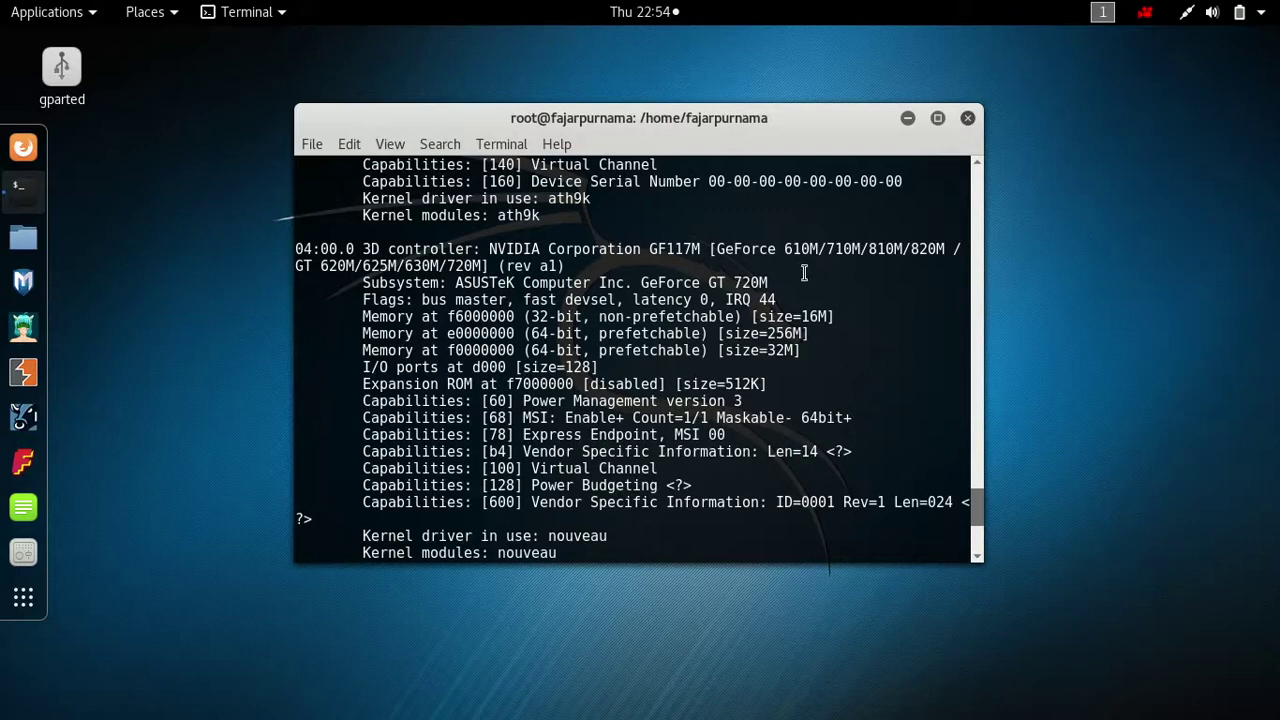
pyautogui.moveTo(447, 265); pyautogui.dragTo(484, 267)
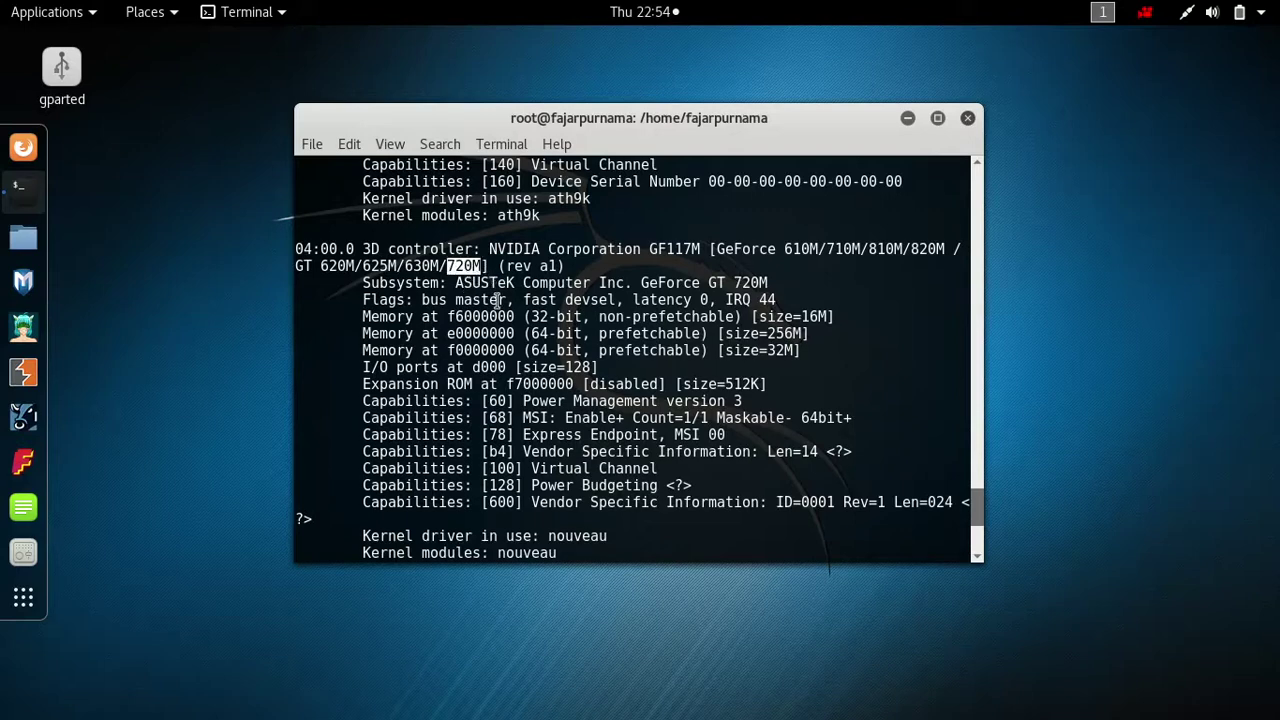
pyautogui.write('dmesg | grep drm')
pyautogui.press('Return')
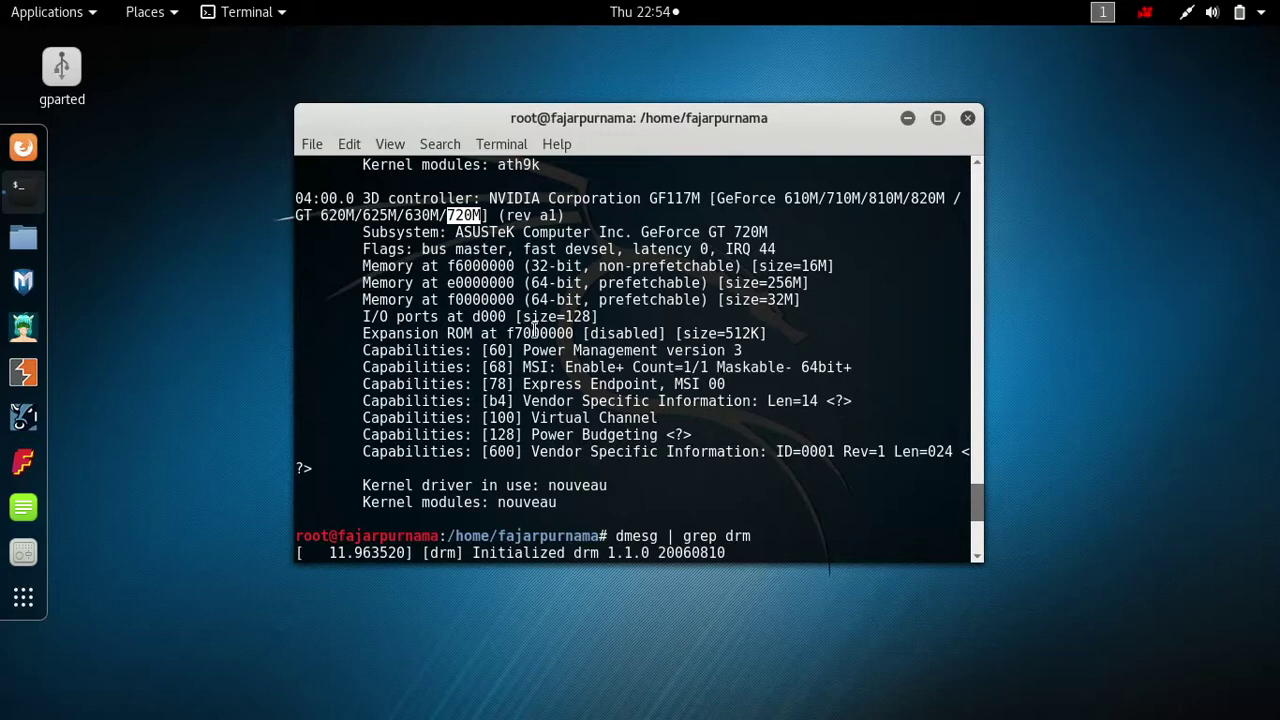
pyautogui.scroll(-2, 545, 400)
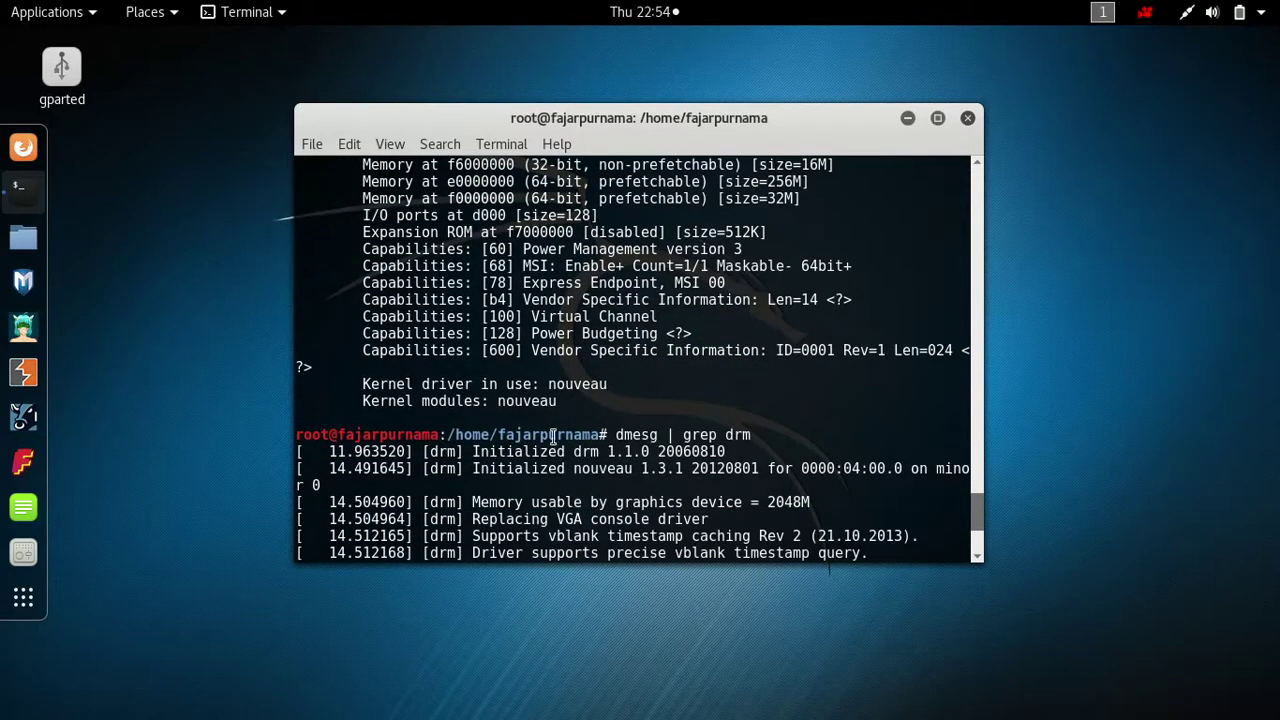
# Highlight the kernel module and the kernel driver in use, both nouveau, in the NVIDIA controller's terminal entry
pyautogui.moveTo(560, 410); pyautogui.dragTo(504, 416)
pyautogui.scroll(2, 536, 433)
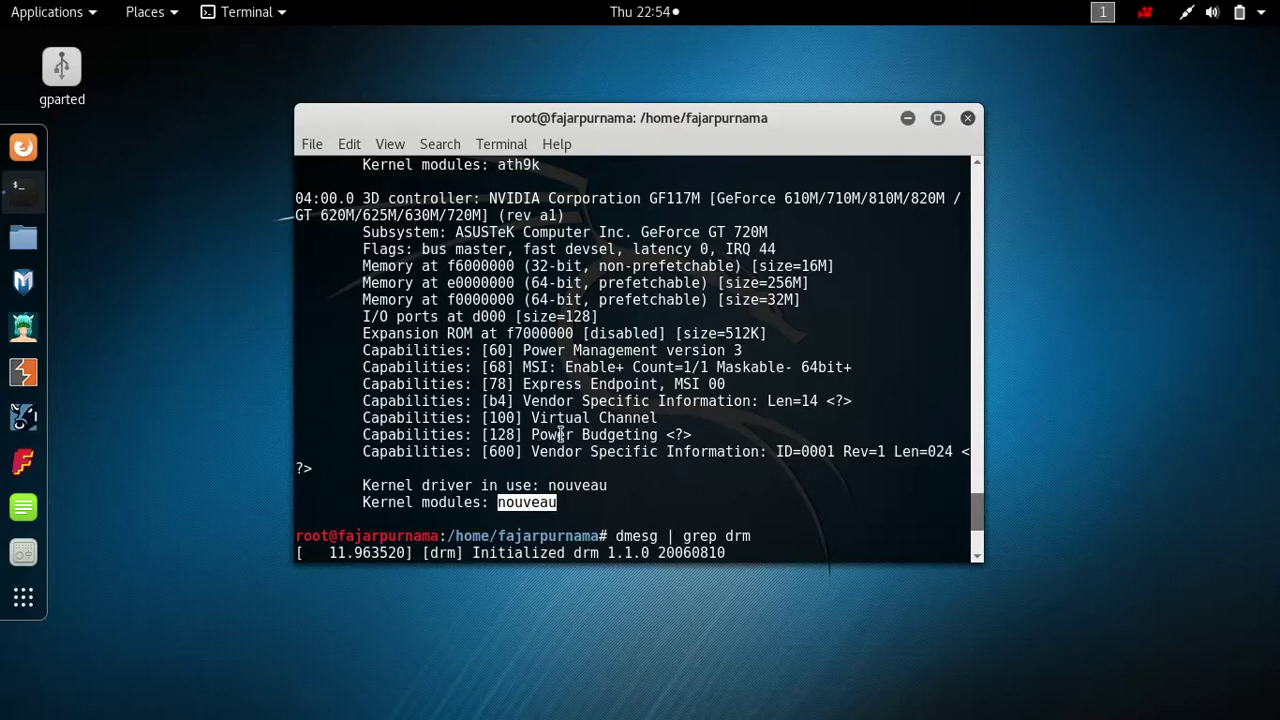
pyautogui.scroll(-1, 561, 434)
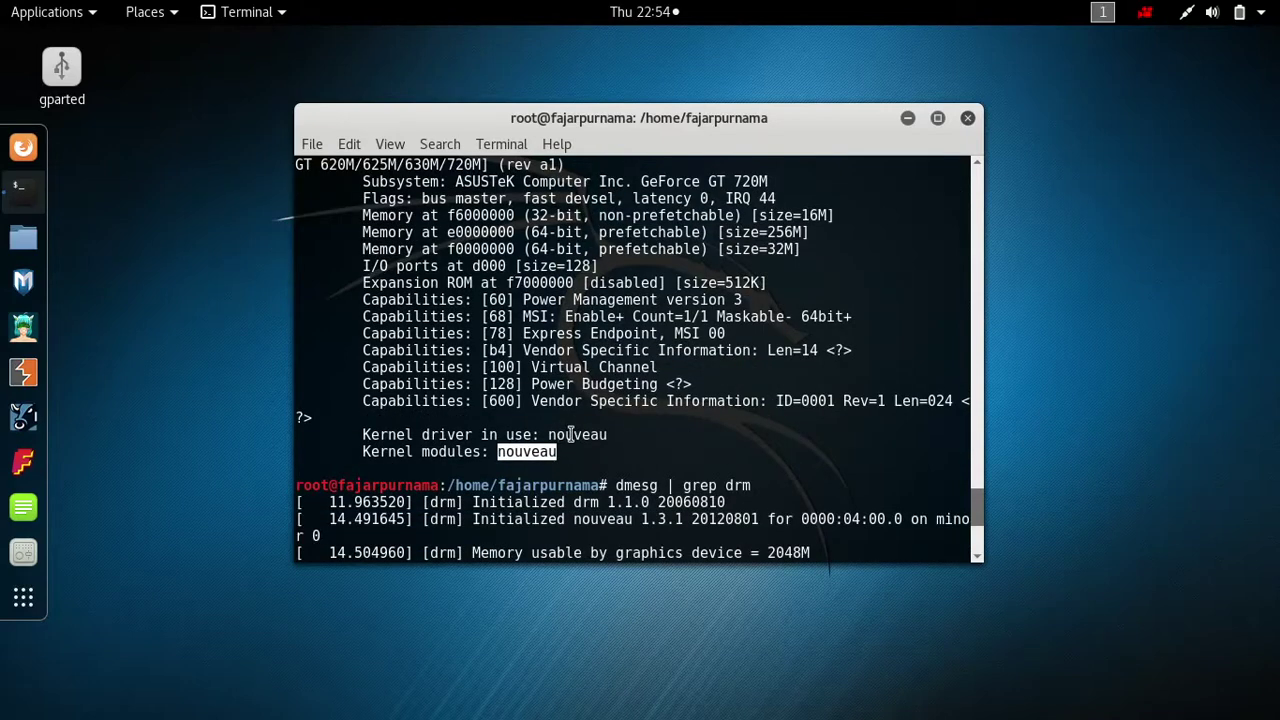
pyautogui.scroll(1, 561, 434)
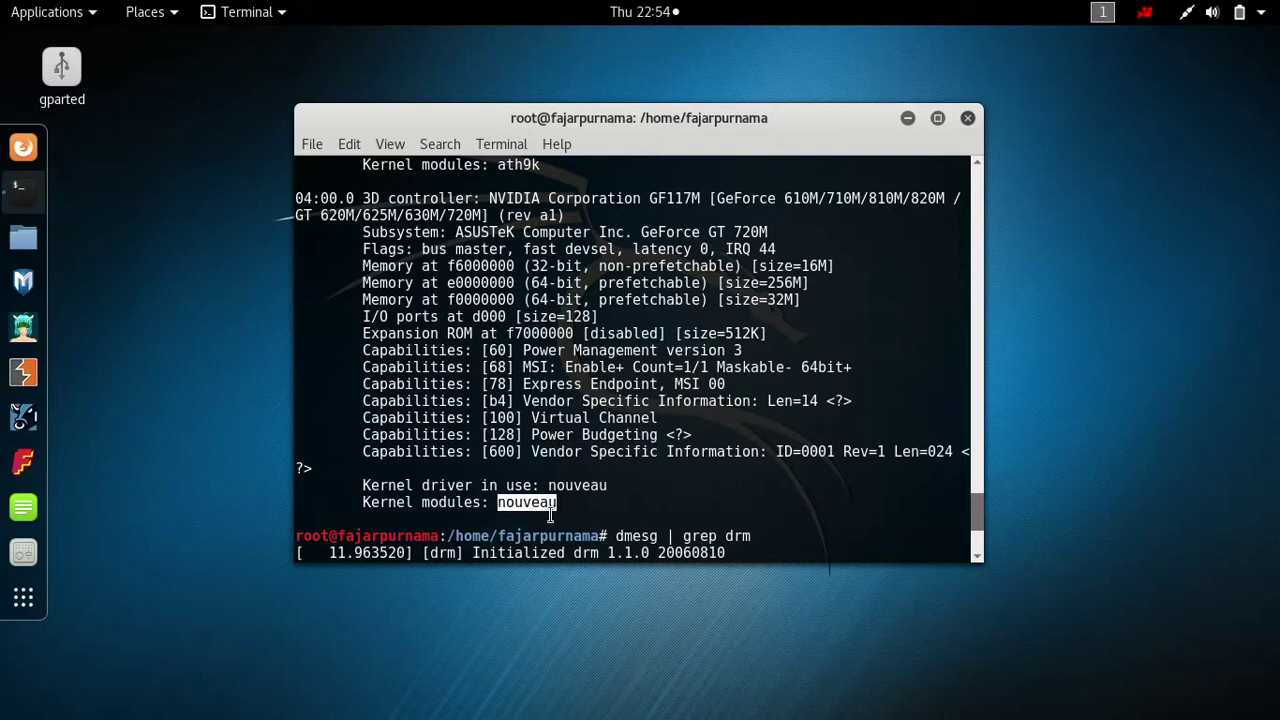
pyautogui.moveTo(566, 512); pyautogui.dragTo(611, 502)
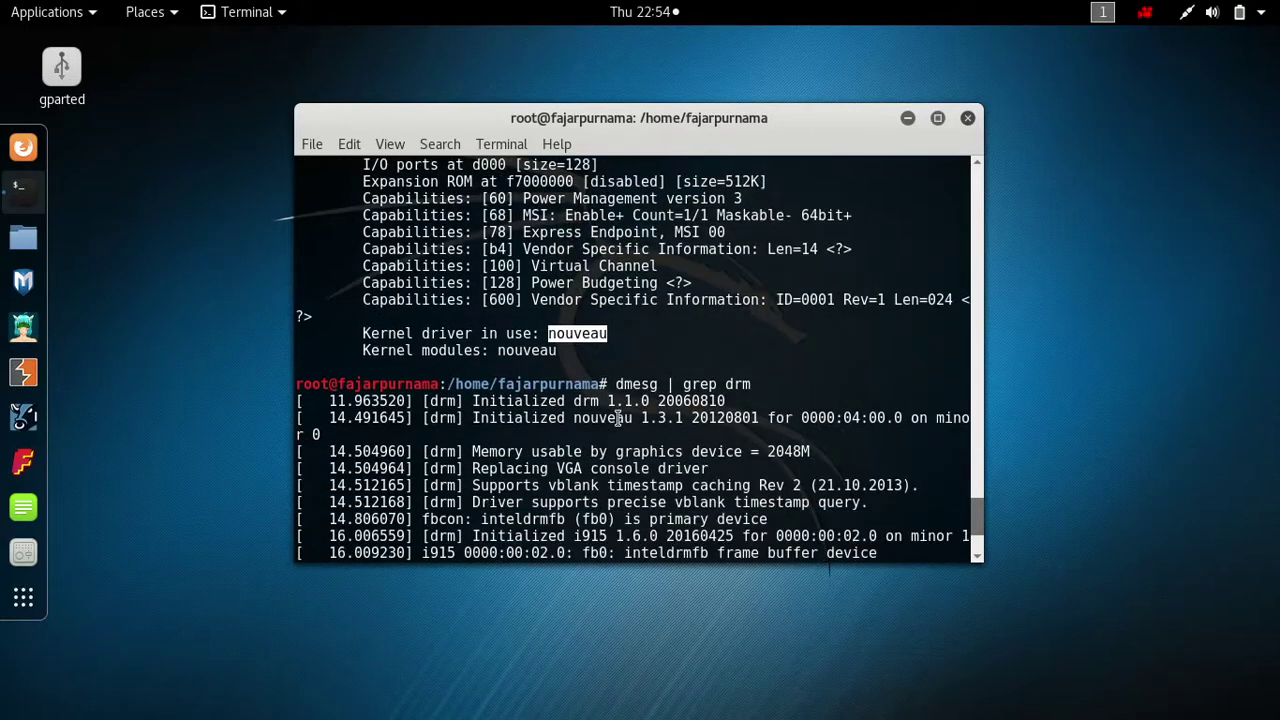
# Highlight the line about memory usable by the graphics device in the dmesg output
pyautogui.write('hdparm -Tt /dev/sda')
pyautogui.press('Return')
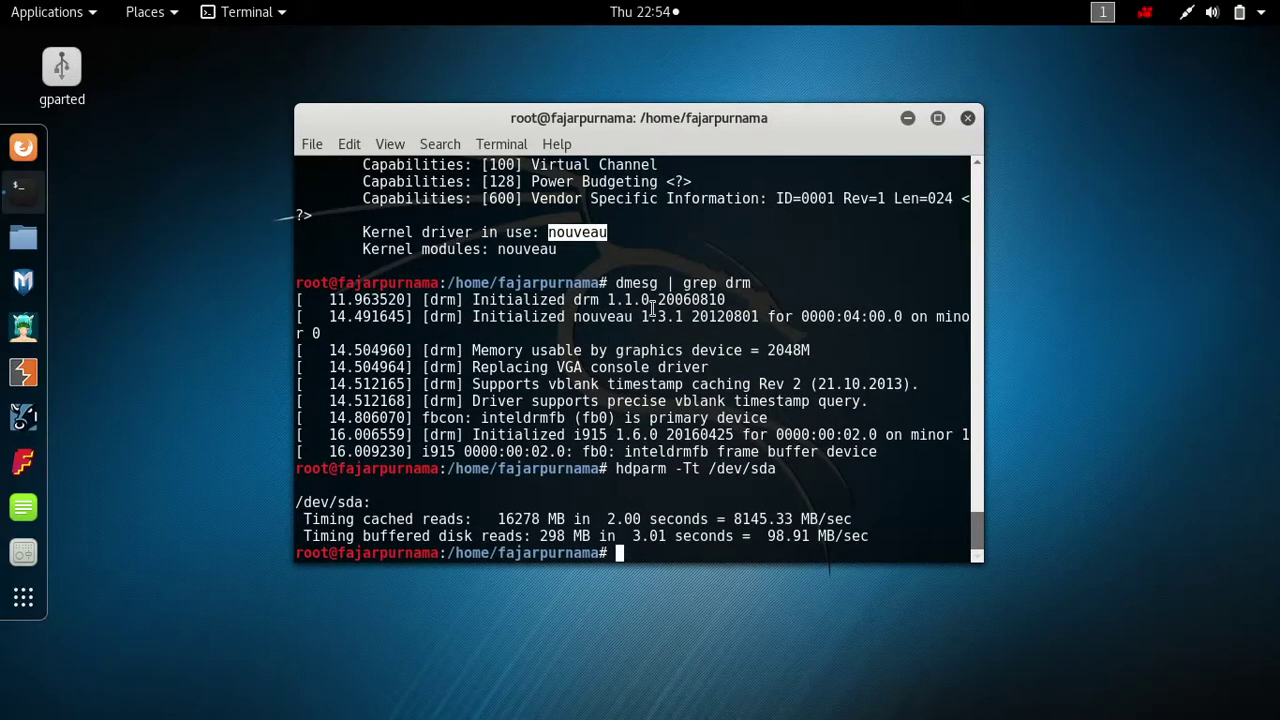
pyautogui.moveTo(822, 358); pyautogui.dragTo(484, 362)
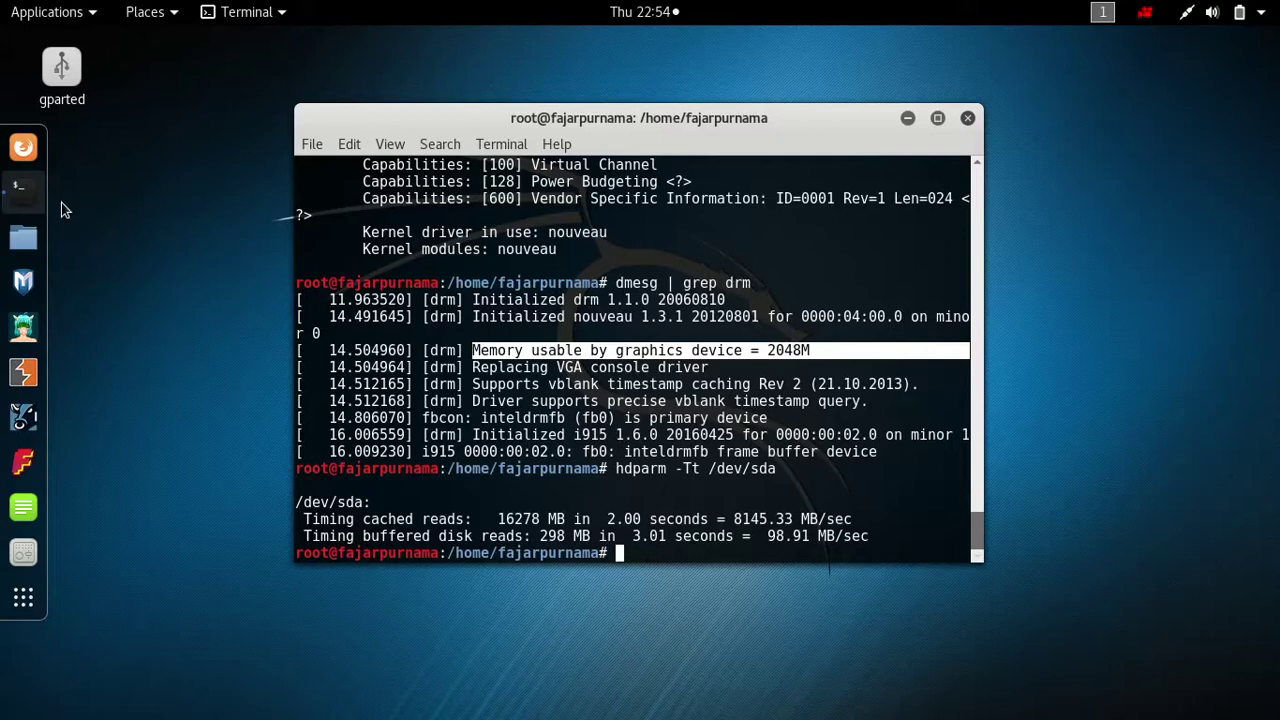
pyautogui.click(41, 161)
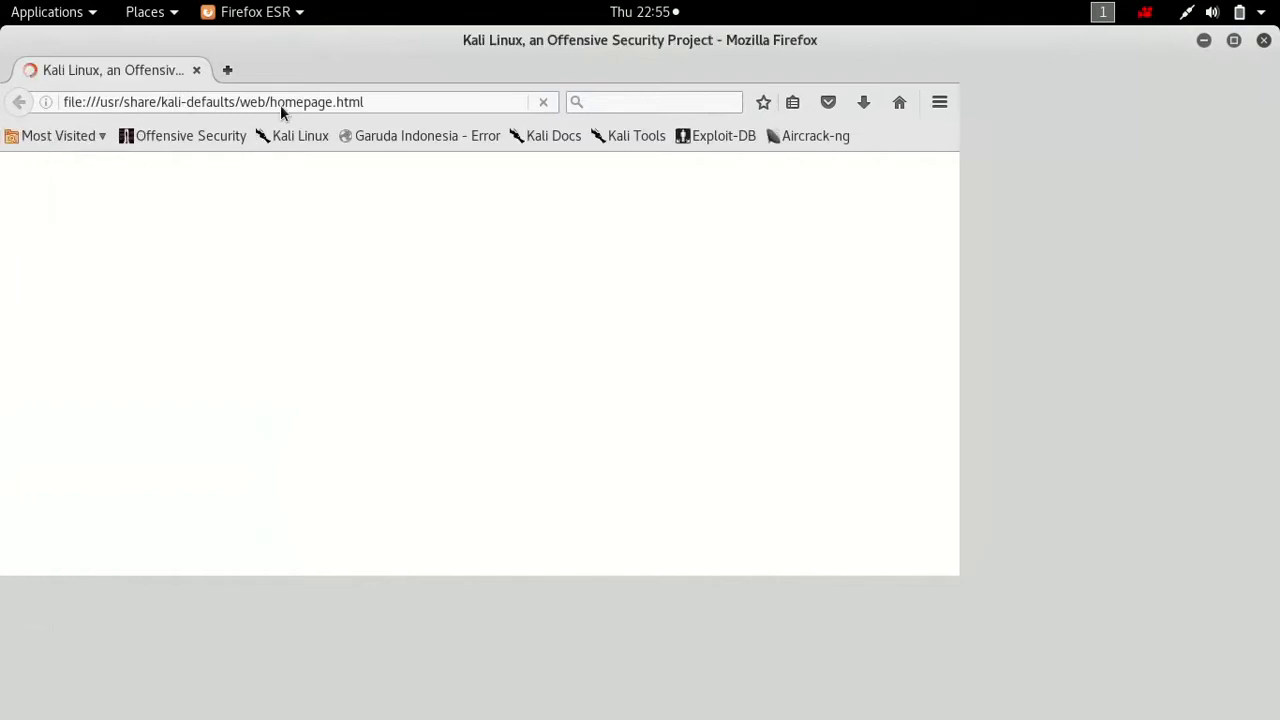
pyautogui.click(279, 104)
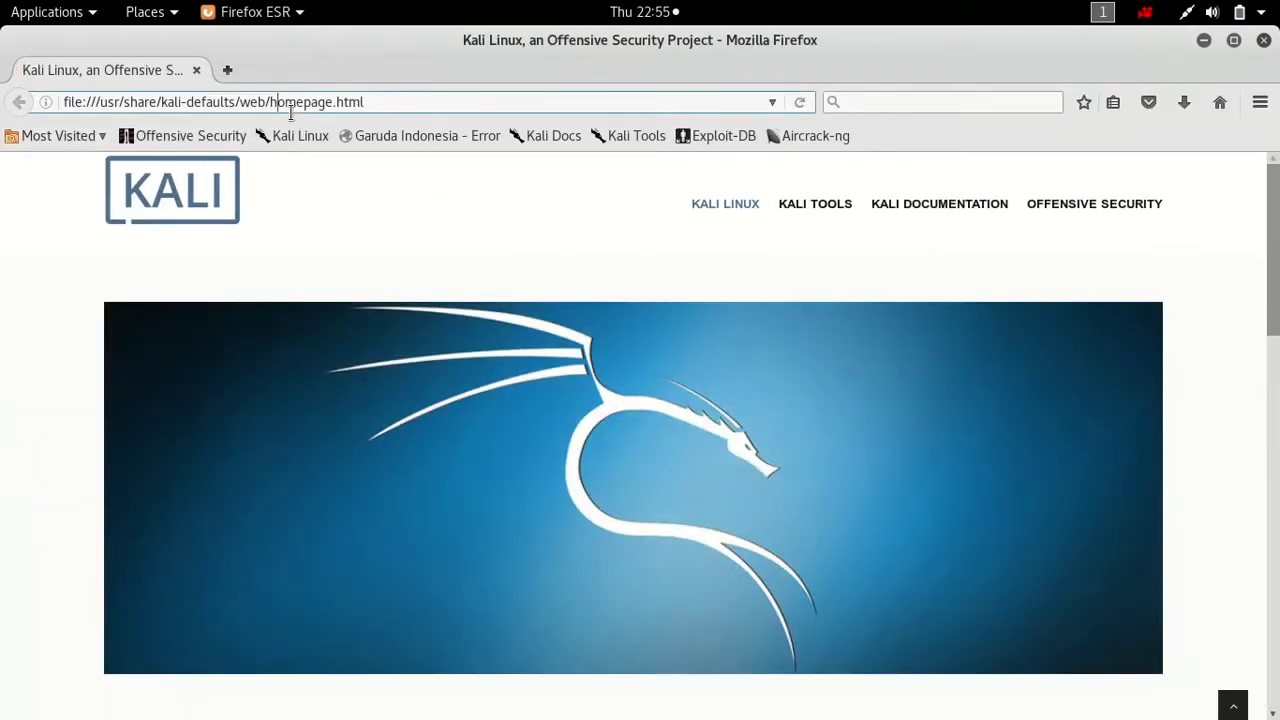
pyautogui.tripleClick(291, 106)
pyautogui.write('www.g')
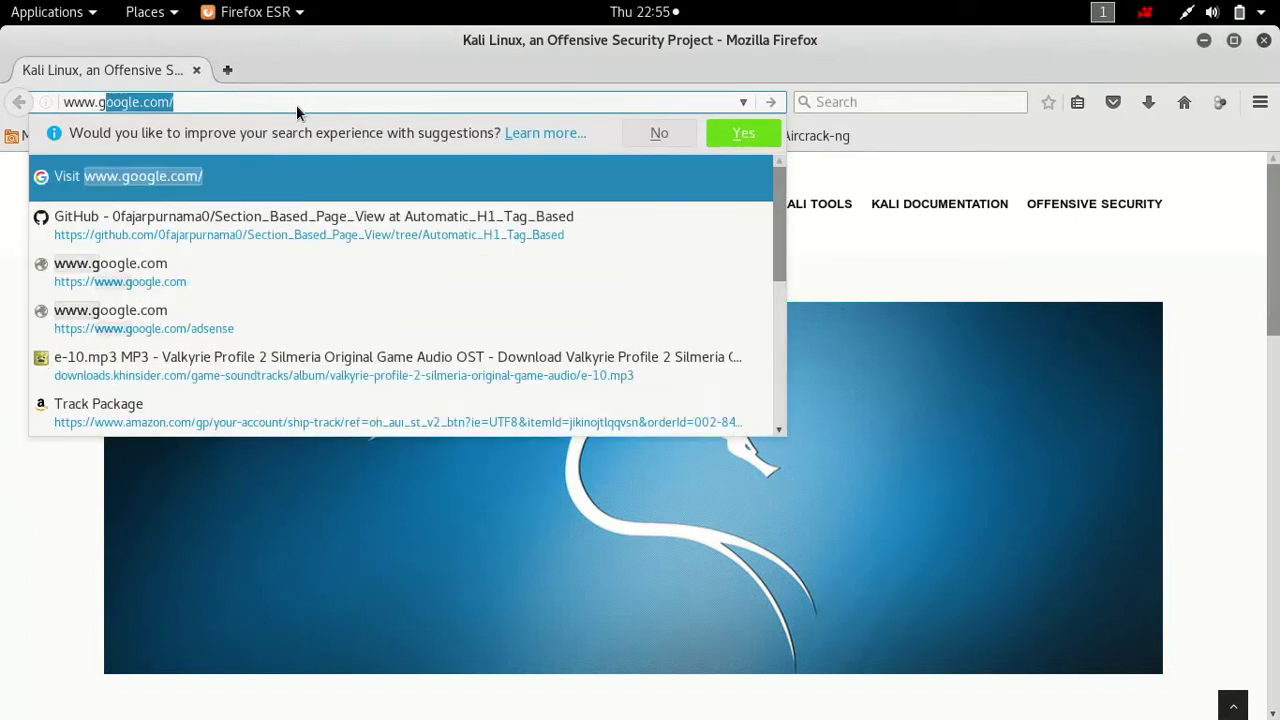
pyautogui.press('Return')
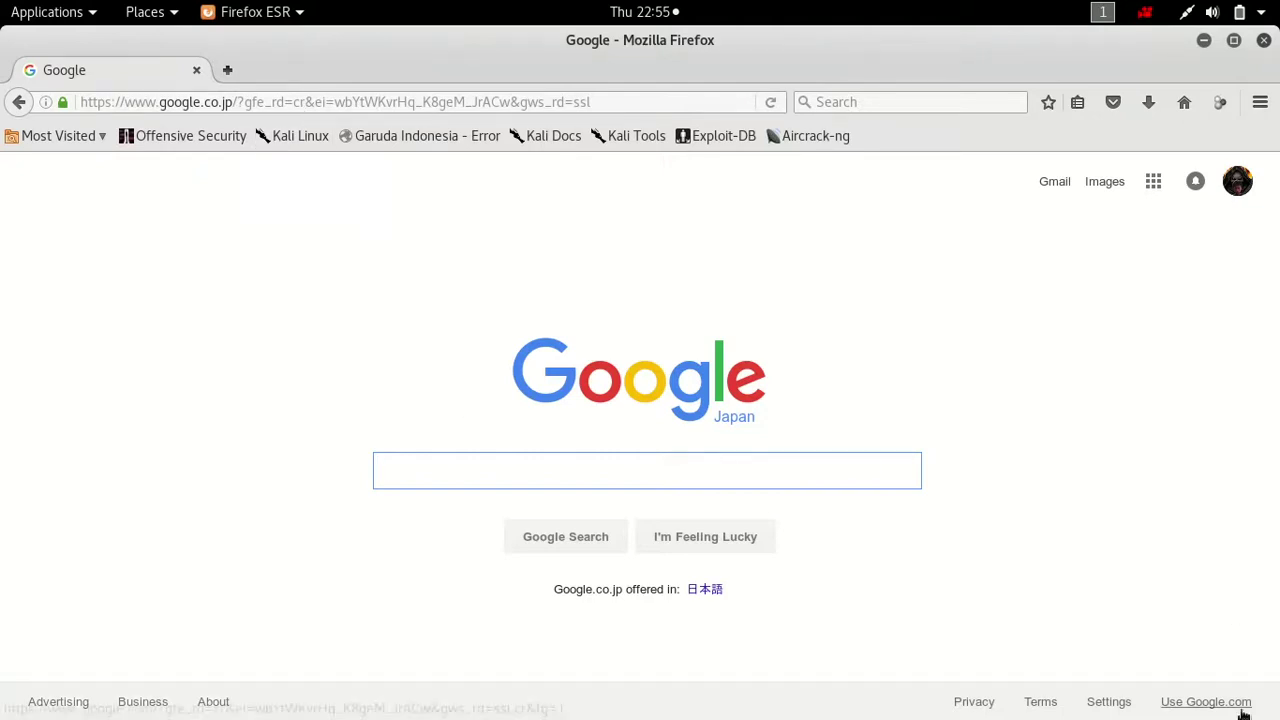
pyautogui.click(1206, 701)
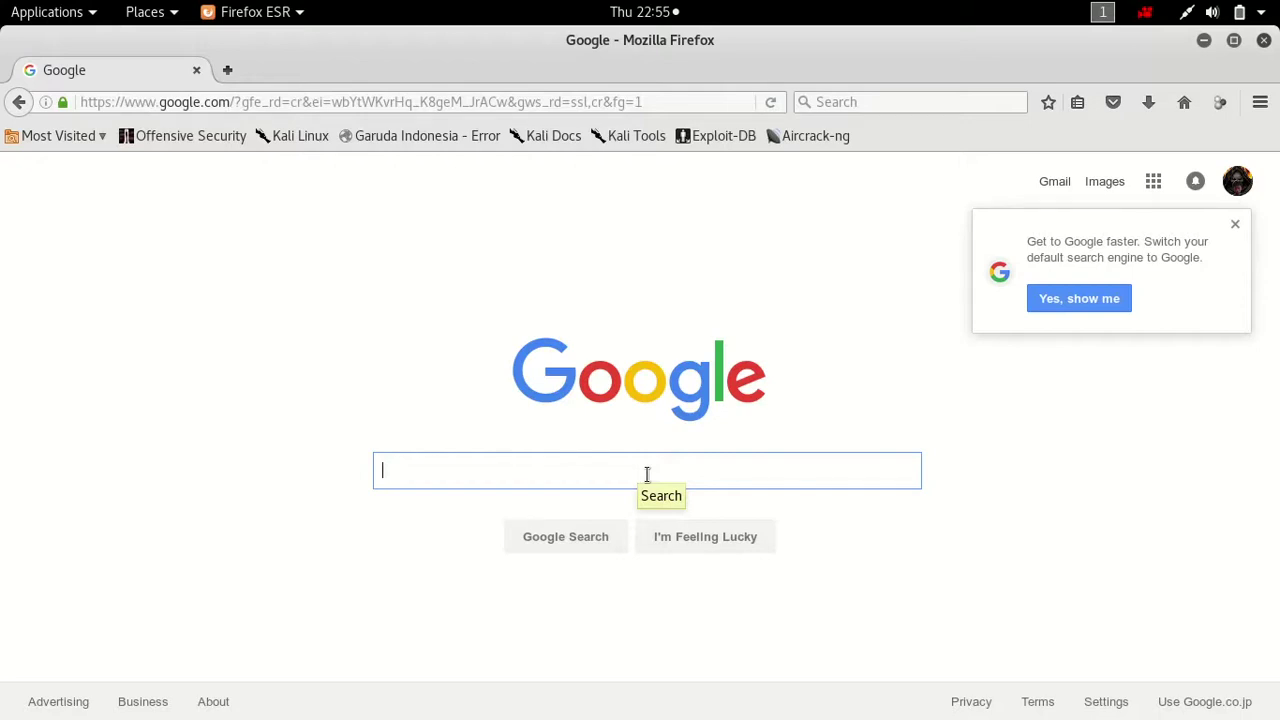
# Search Google for "genymotion linux"
pyautogui.write('genymotion')
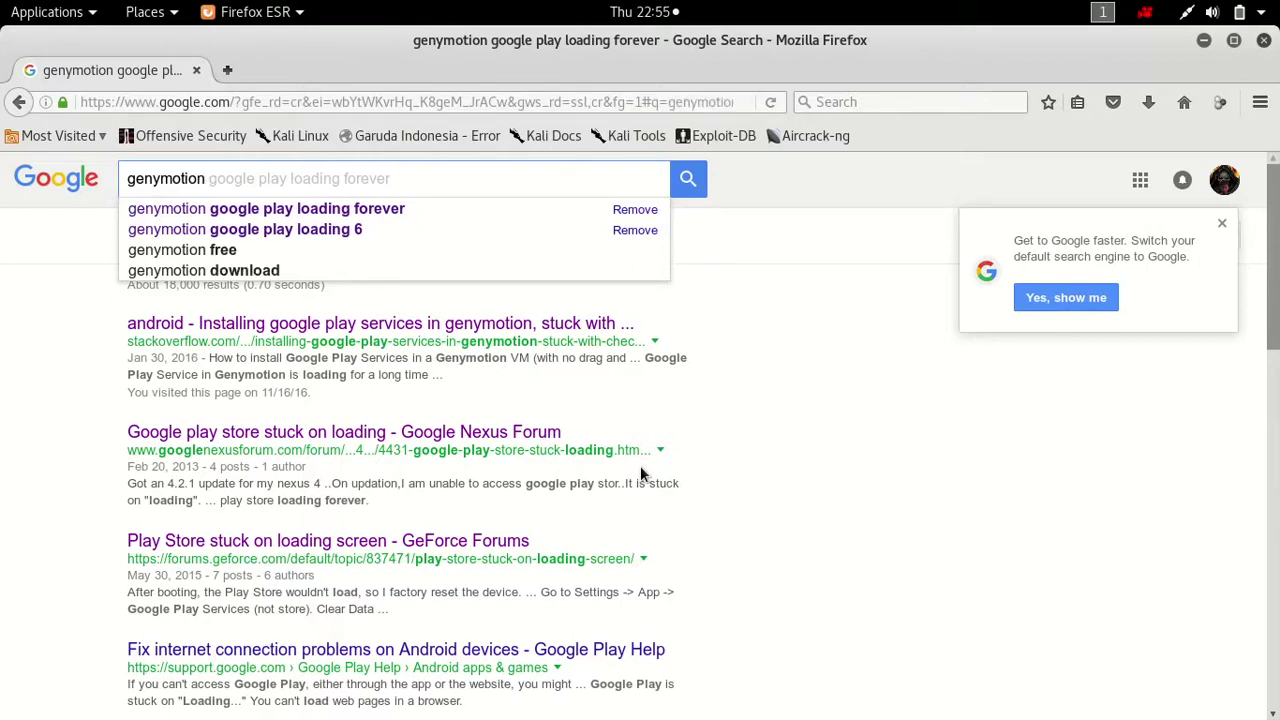
pyautogui.write('u')
pyautogui.press('BackSpace')
pyautogui.write('linu')
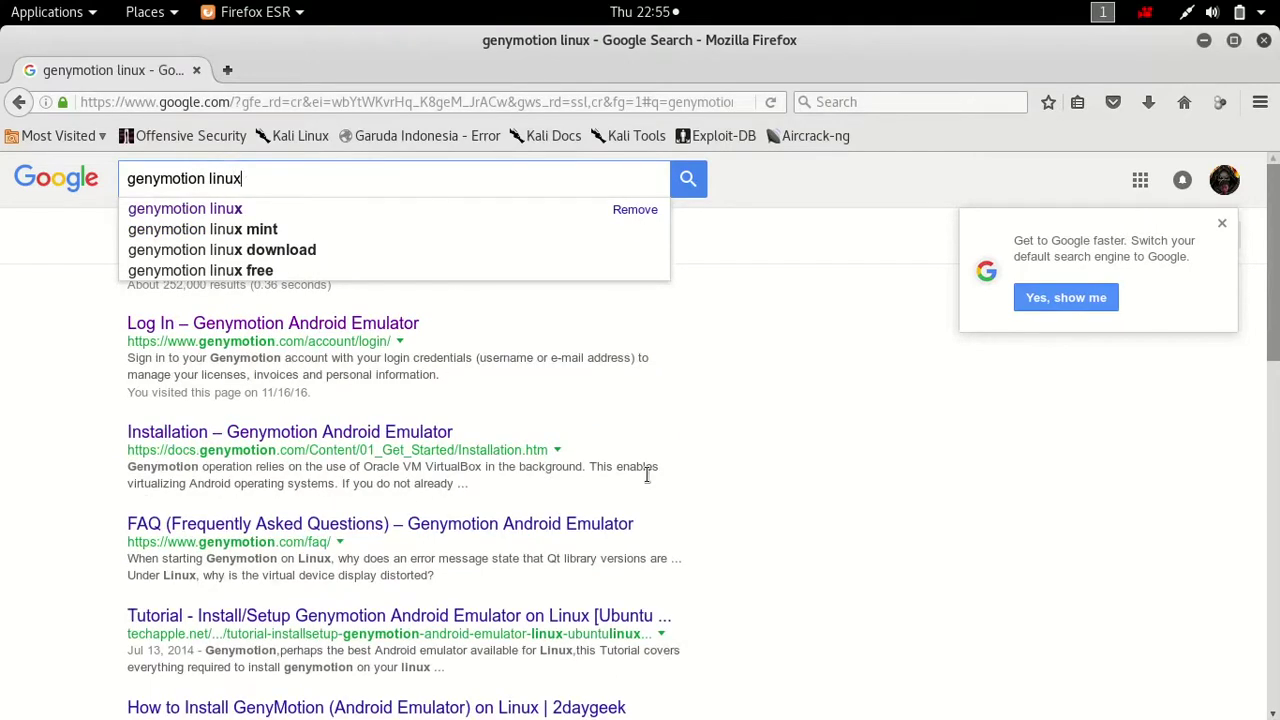
pyautogui.write('x')
pyautogui.press('Return')
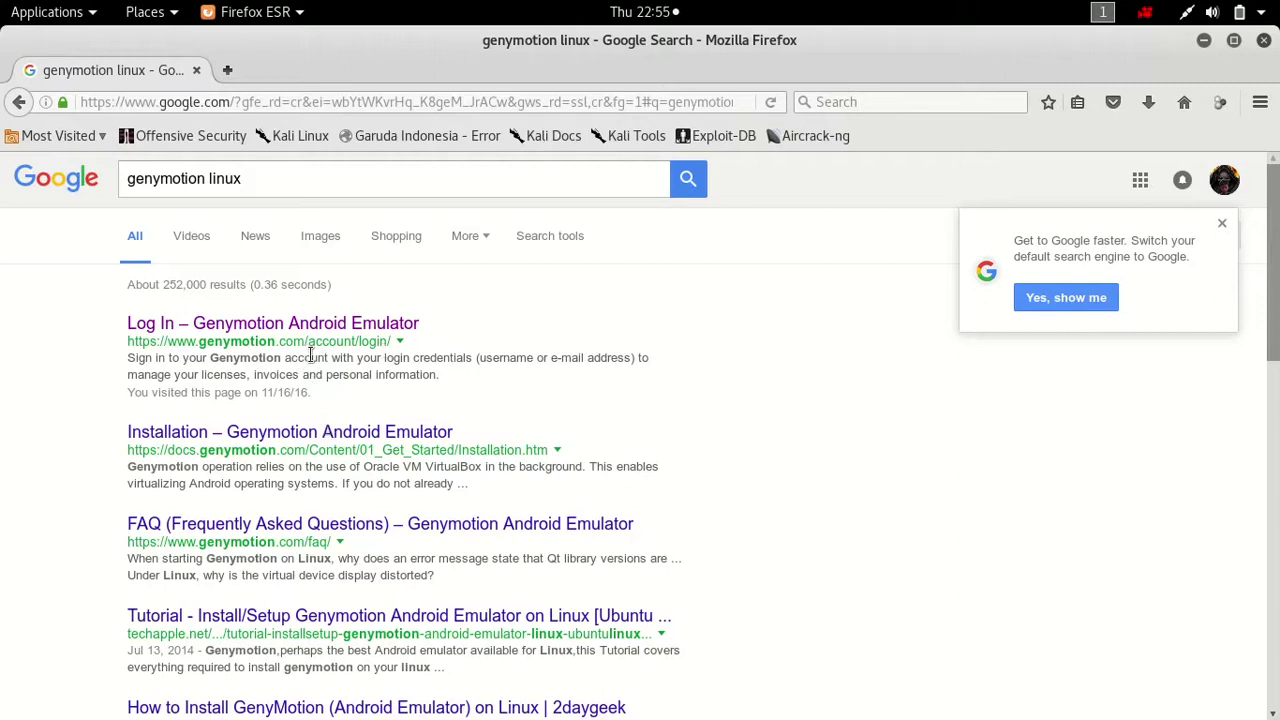
pyautogui.moveTo(308, 344); pyautogui.dragTo(126, 343)
pyautogui.hotkey('ctrl', 'c')
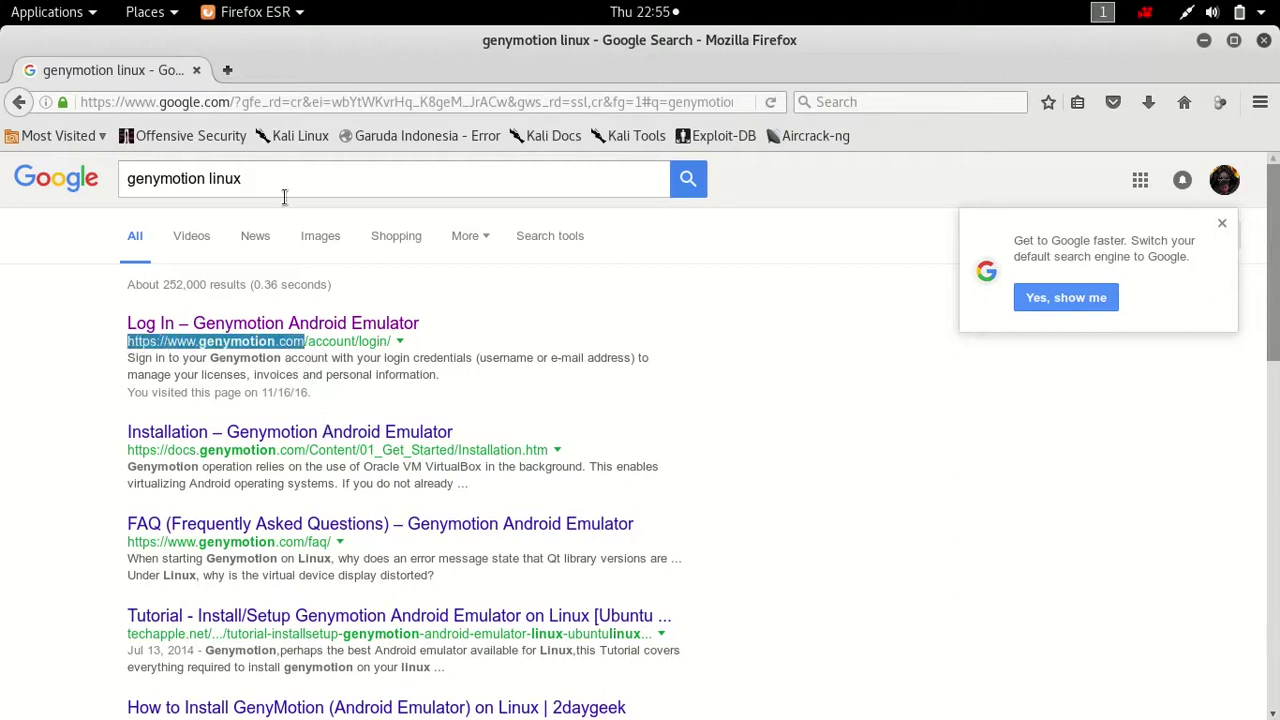
pyautogui.click(405, 103)
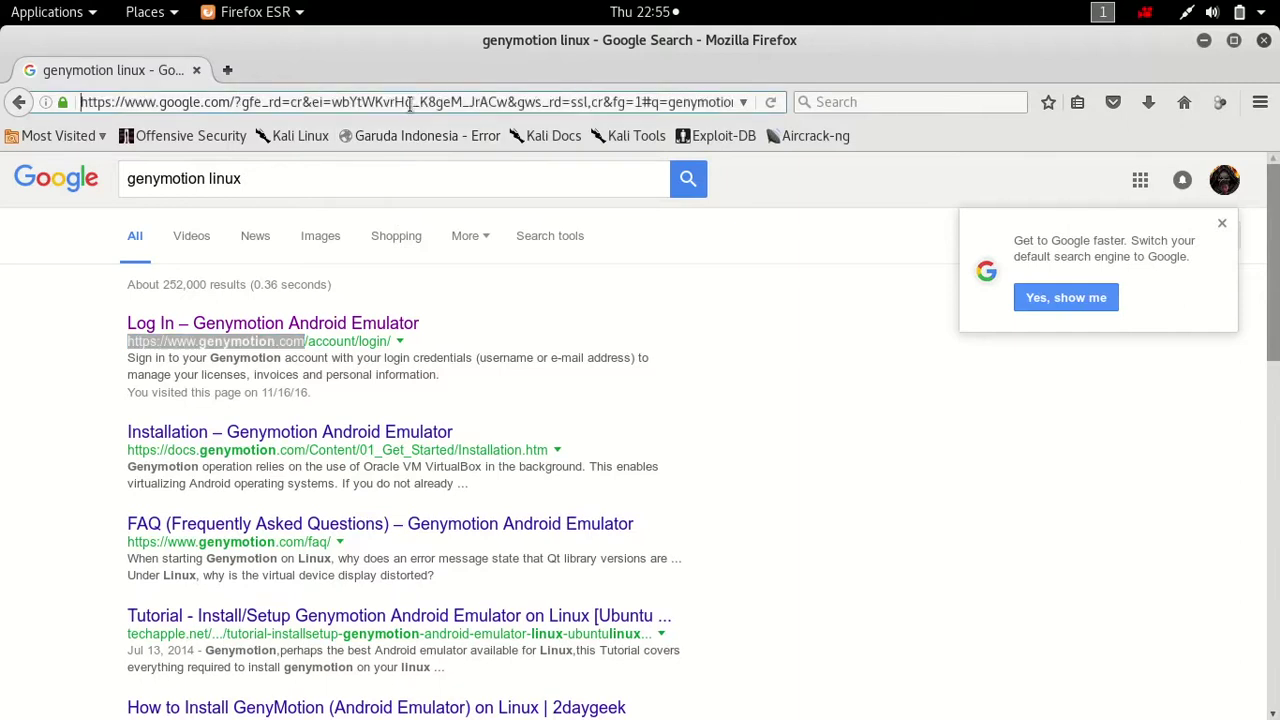
pyautogui.hotkey('ctrl', 'a')
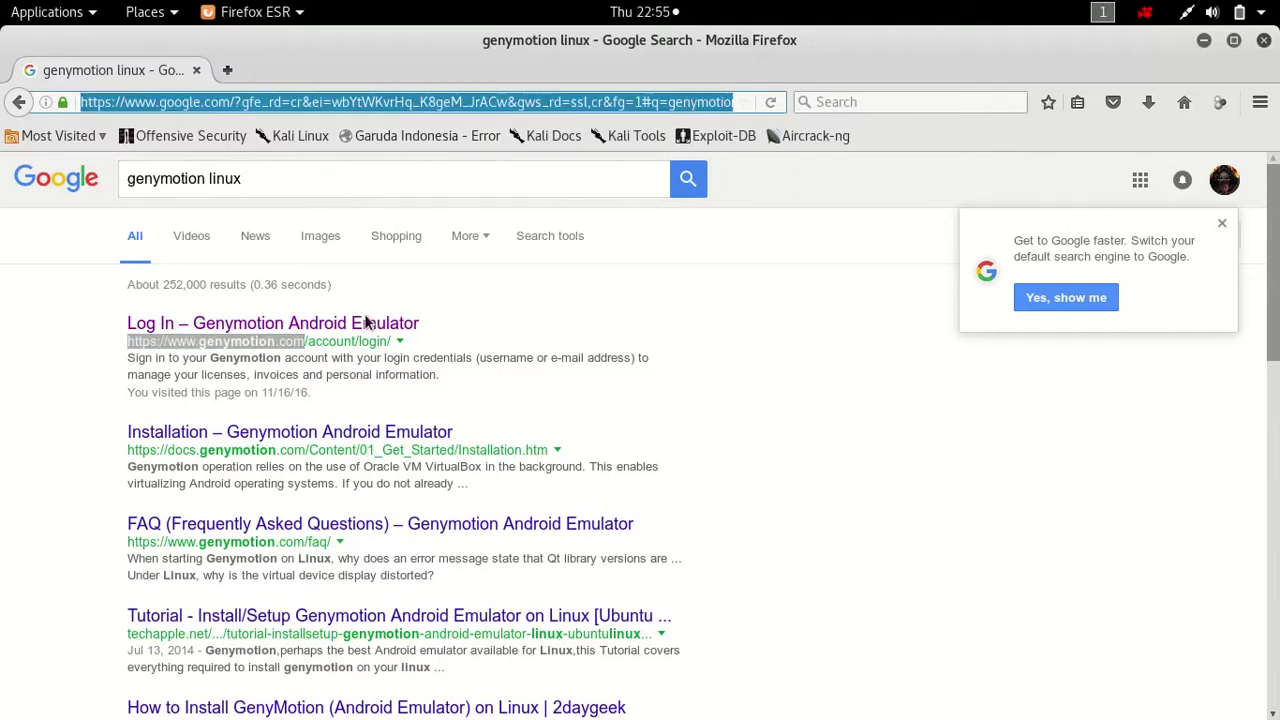
pyautogui.hotkey('ctrl', 'v')
pyautogui.press('Return')
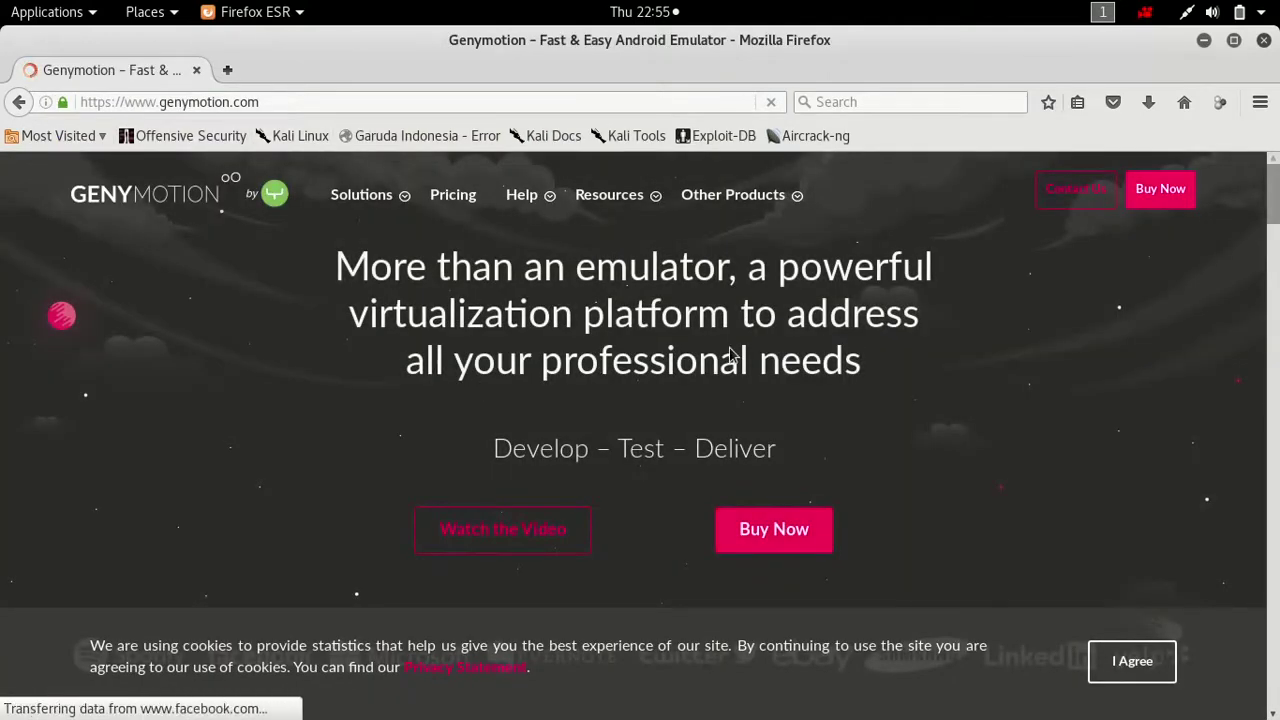
# Examine the Genymotion homepage and the Solutions, Help, Resources and Other Products options for a way to get the emulator
pyautogui.scroll(-5, 795, 363)
pyautogui.scroll(-10, 795, 363)
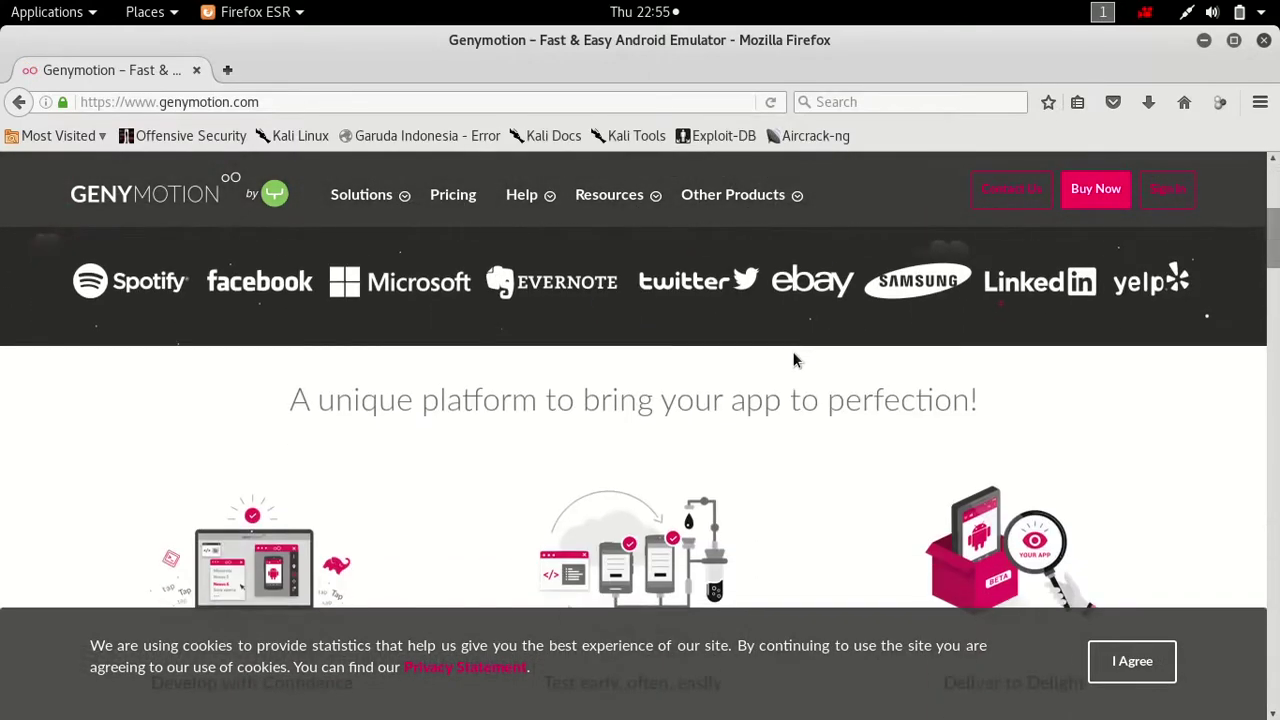
pyautogui.scroll(6, 790, 357)
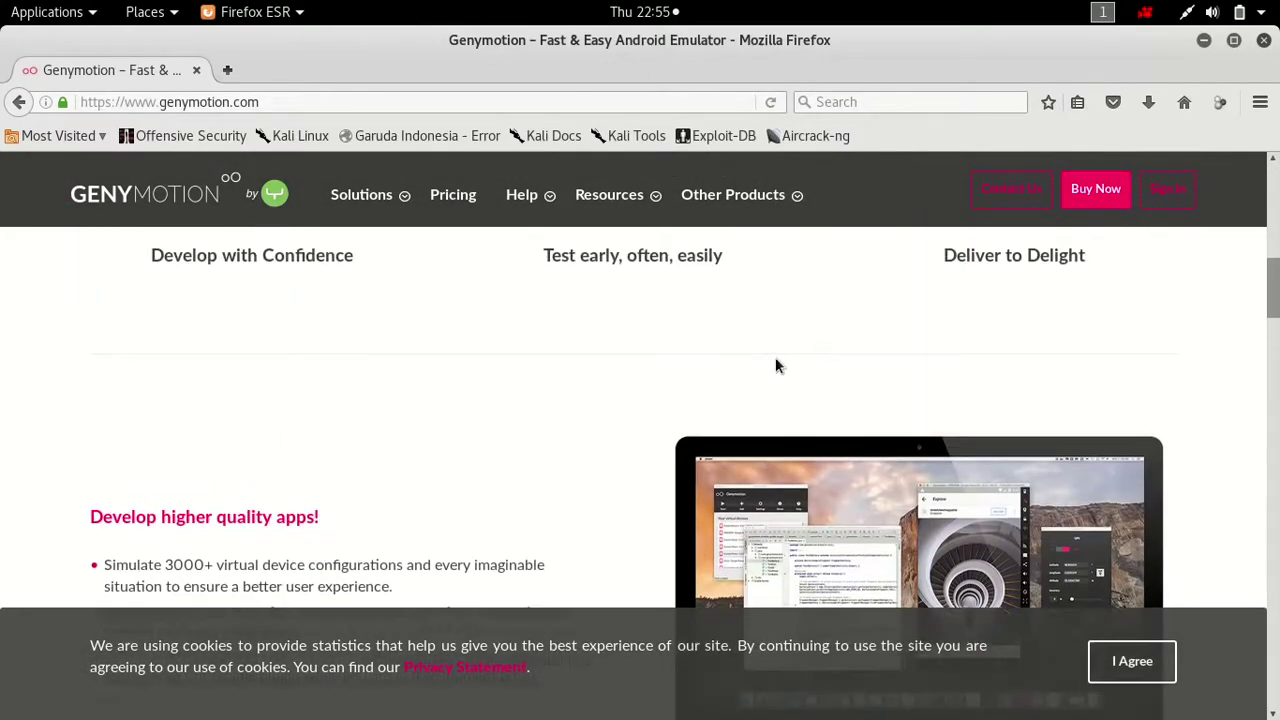
pyautogui.scroll(-15, 292, 365)
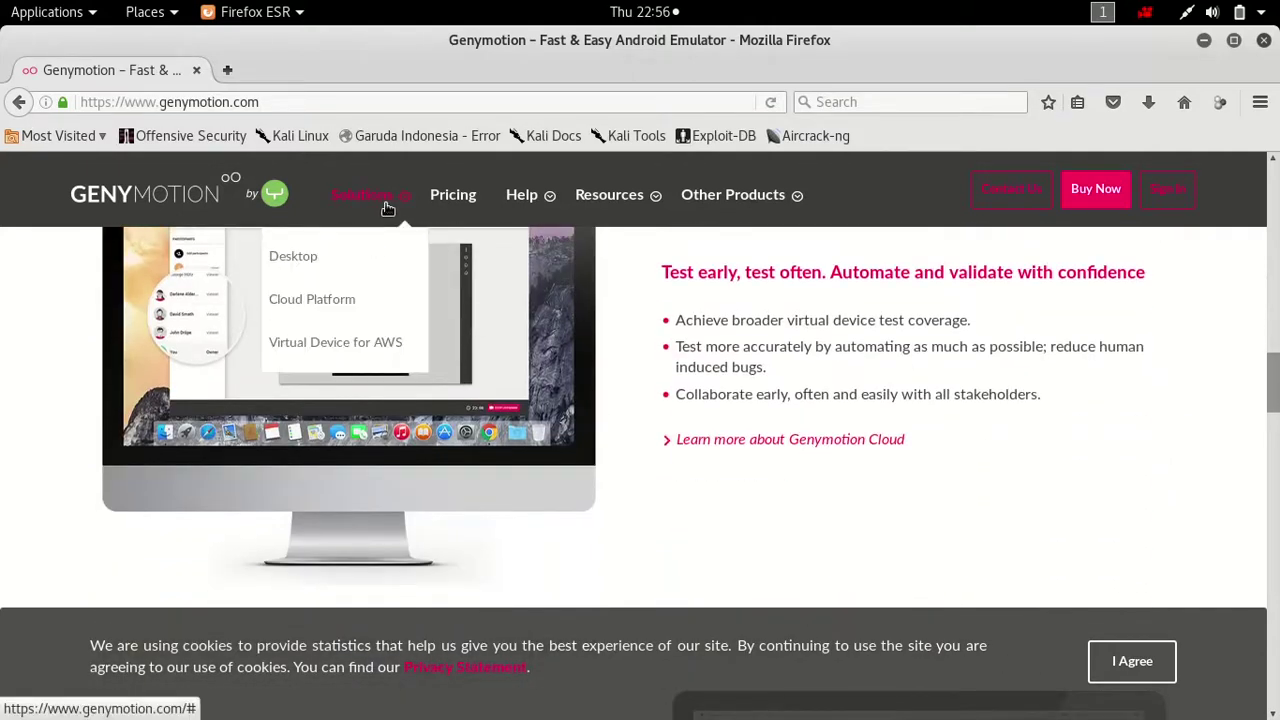
pyautogui.moveTo(531, 203)
pyautogui.moveTo(585, 201)
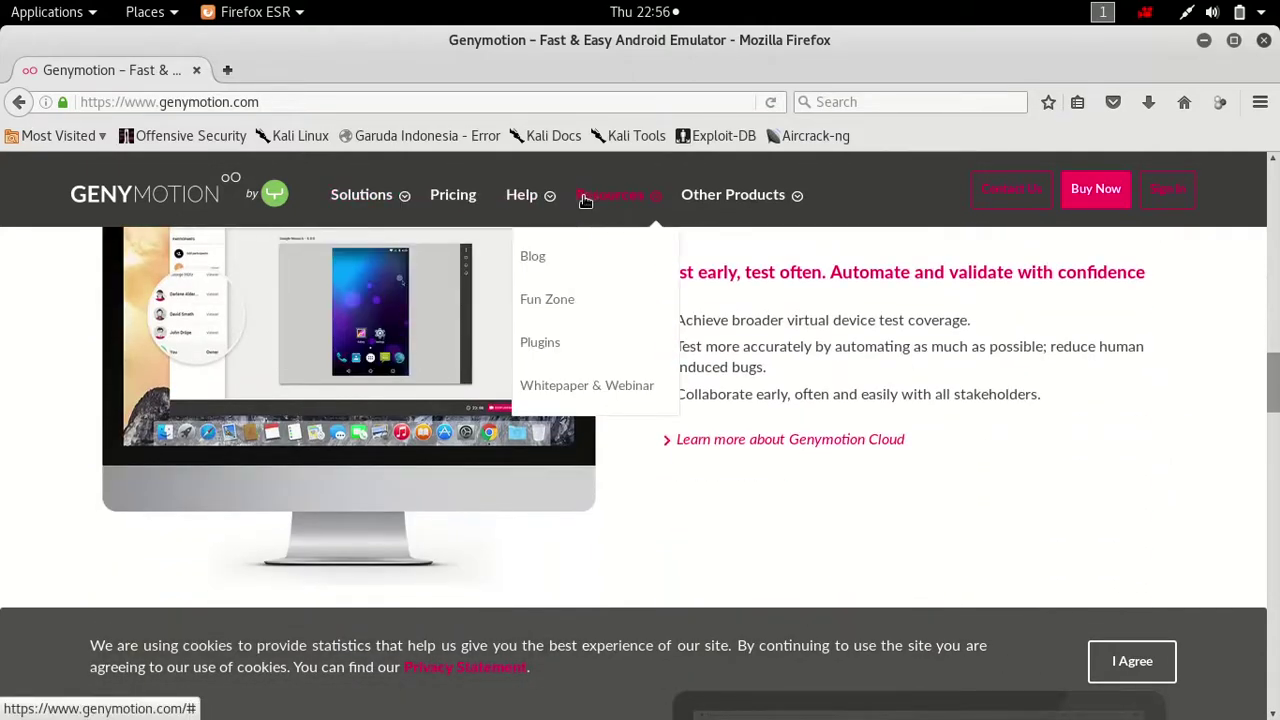
pyautogui.moveTo(666, 195)
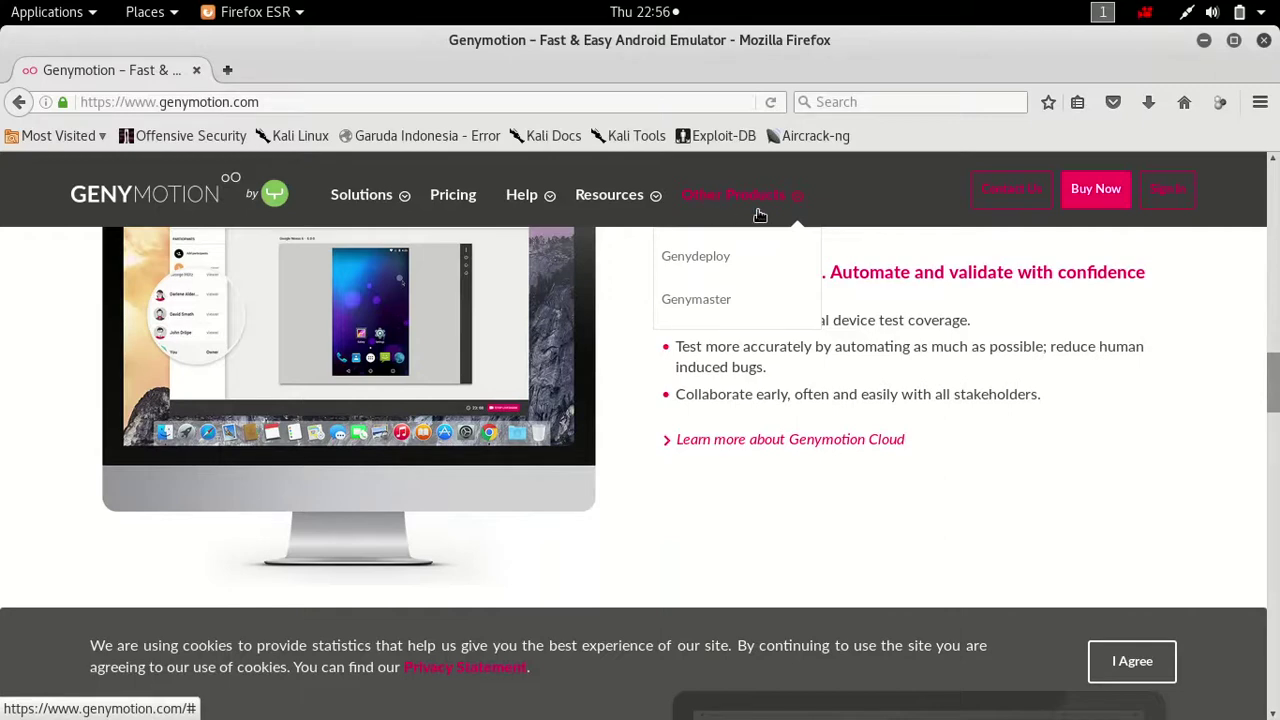
# Examine the Genymotion homepage from top to bottom for a download option for the emulator
pyautogui.scroll(-1, 640, 420)
pyautogui.moveTo(1273, 412); pyautogui.dragTo(1274, 703)
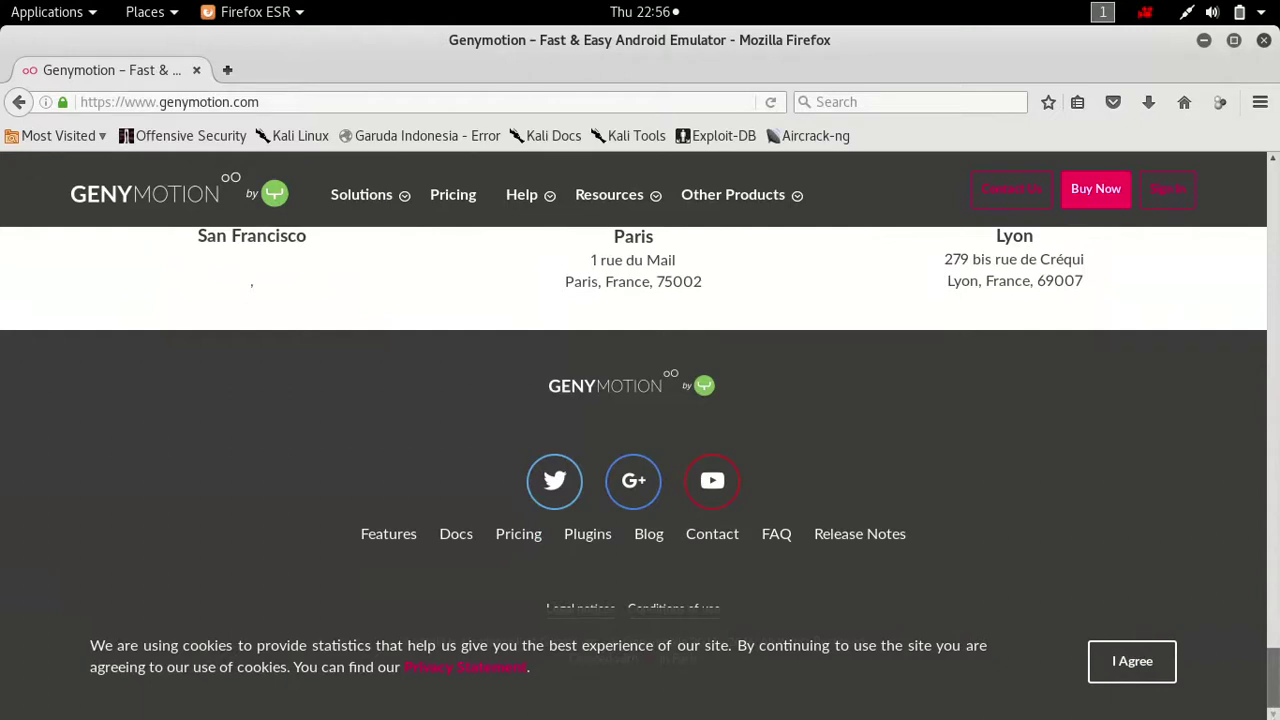
pyautogui.scroll(4, 1273, 660)
pyautogui.moveTo(1273, 660); pyautogui.dragTo(1273, 190)
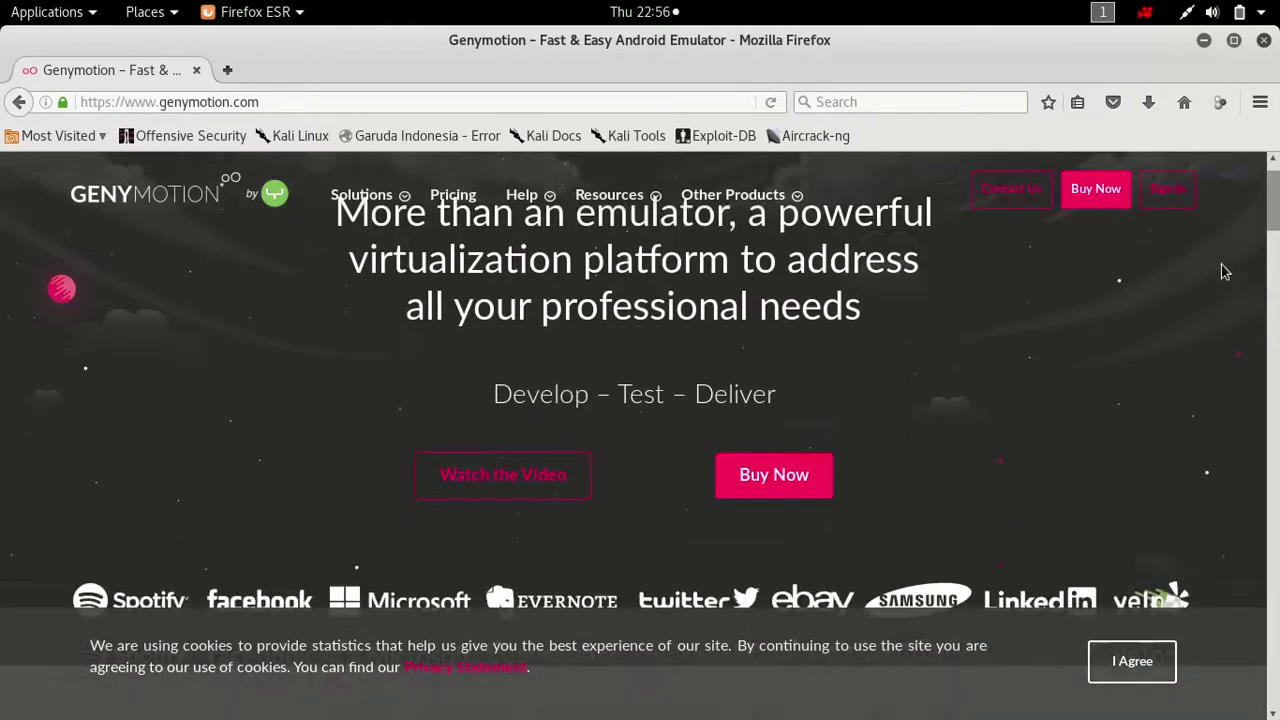
pyautogui.scroll(-5, 1224, 271)
pyautogui.scroll(-8, 1224, 271)
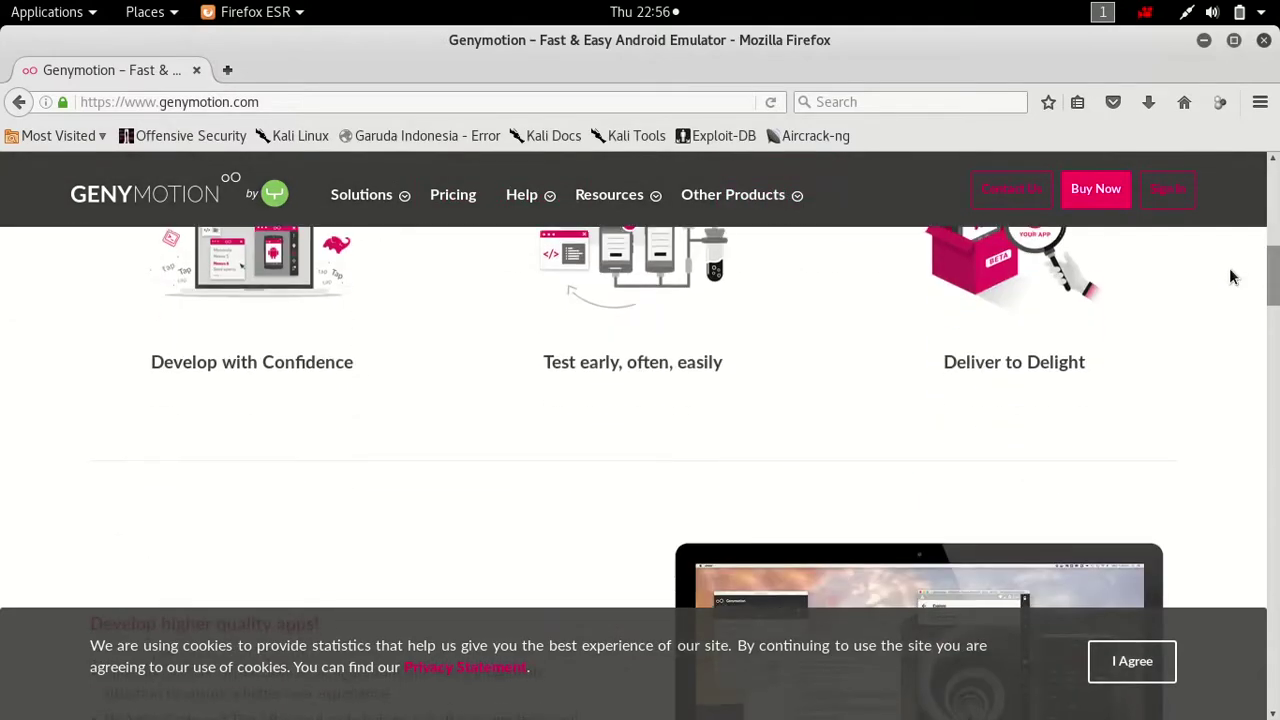
pyautogui.scroll(2, 1193, 283)
pyautogui.scroll(-14, 354, 366)
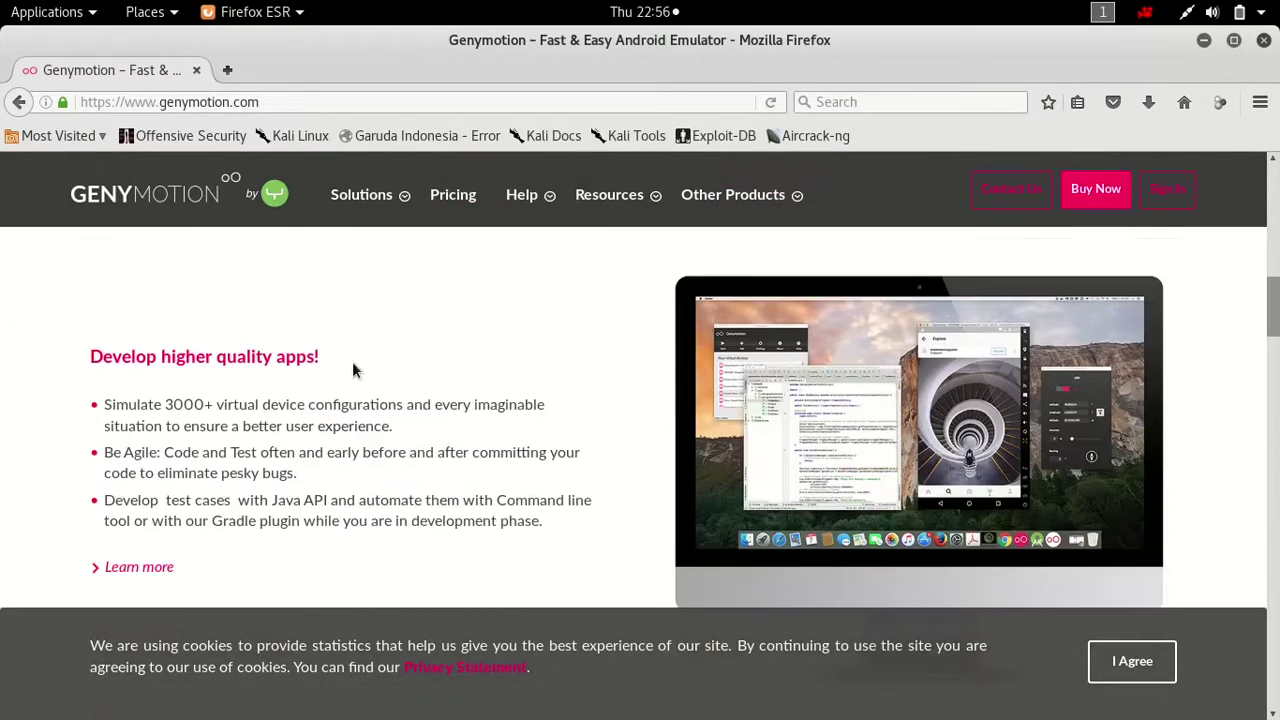
pyautogui.scroll(-10, 586, 350)
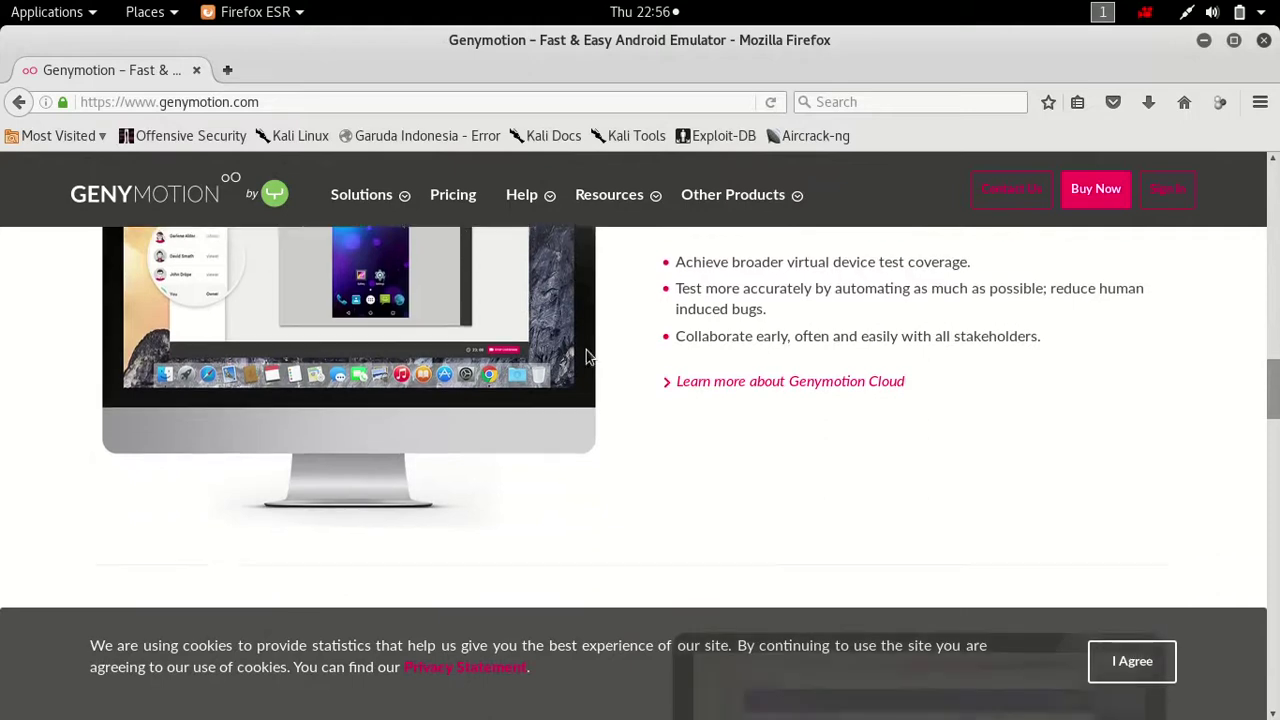
pyautogui.scroll(-15, 620, 370)
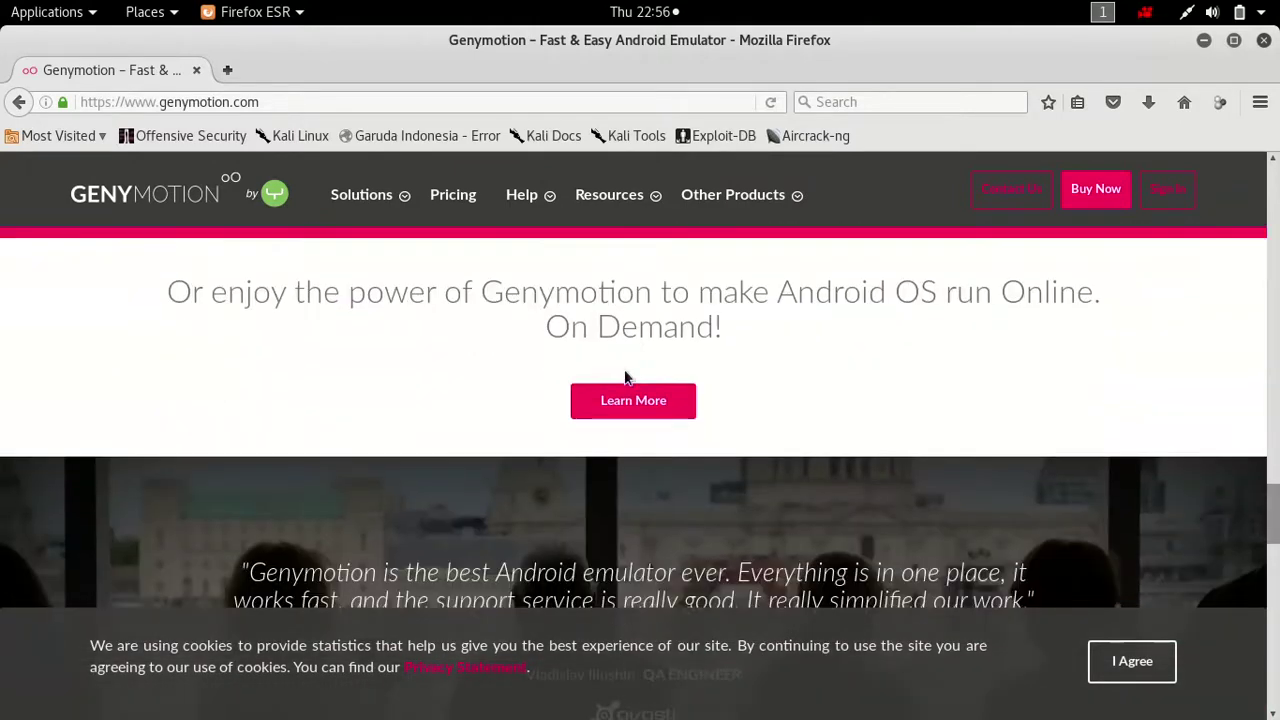
pyautogui.scroll(-2, 975, 257)
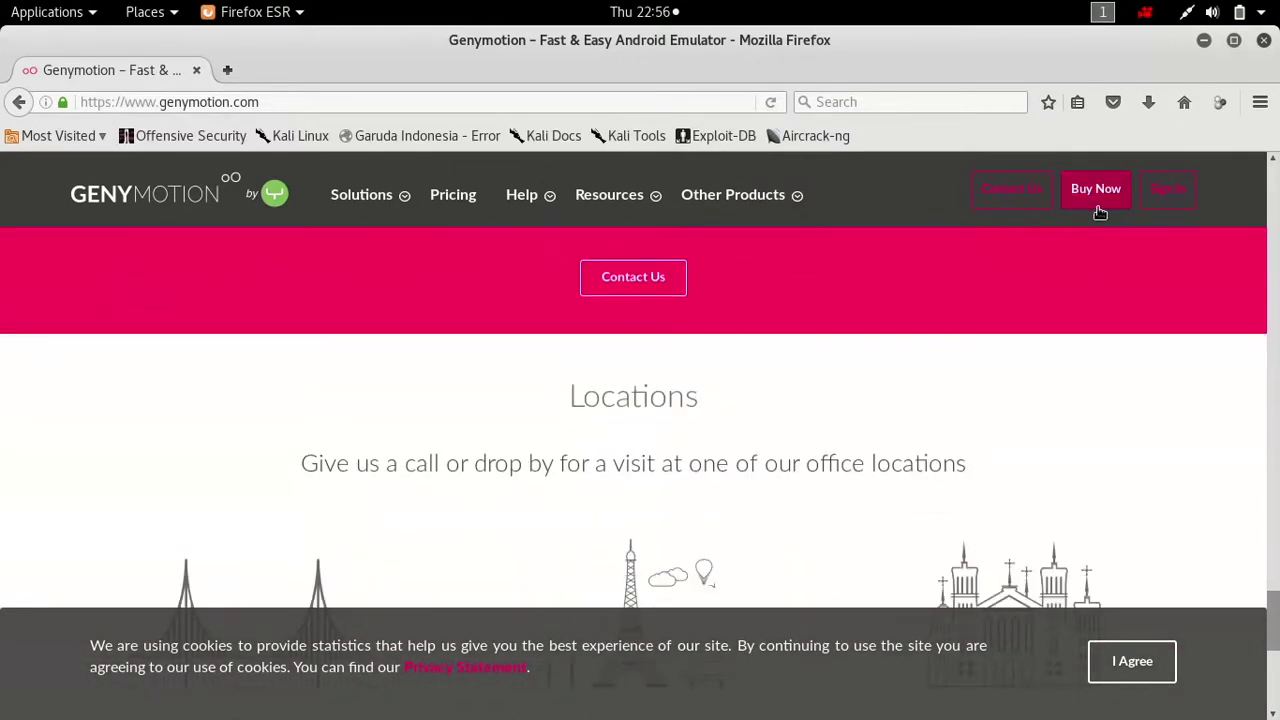
# Open the Genymotion sign-in page and look over its login fields, account creation option and web address
pyautogui.click(1168, 190)
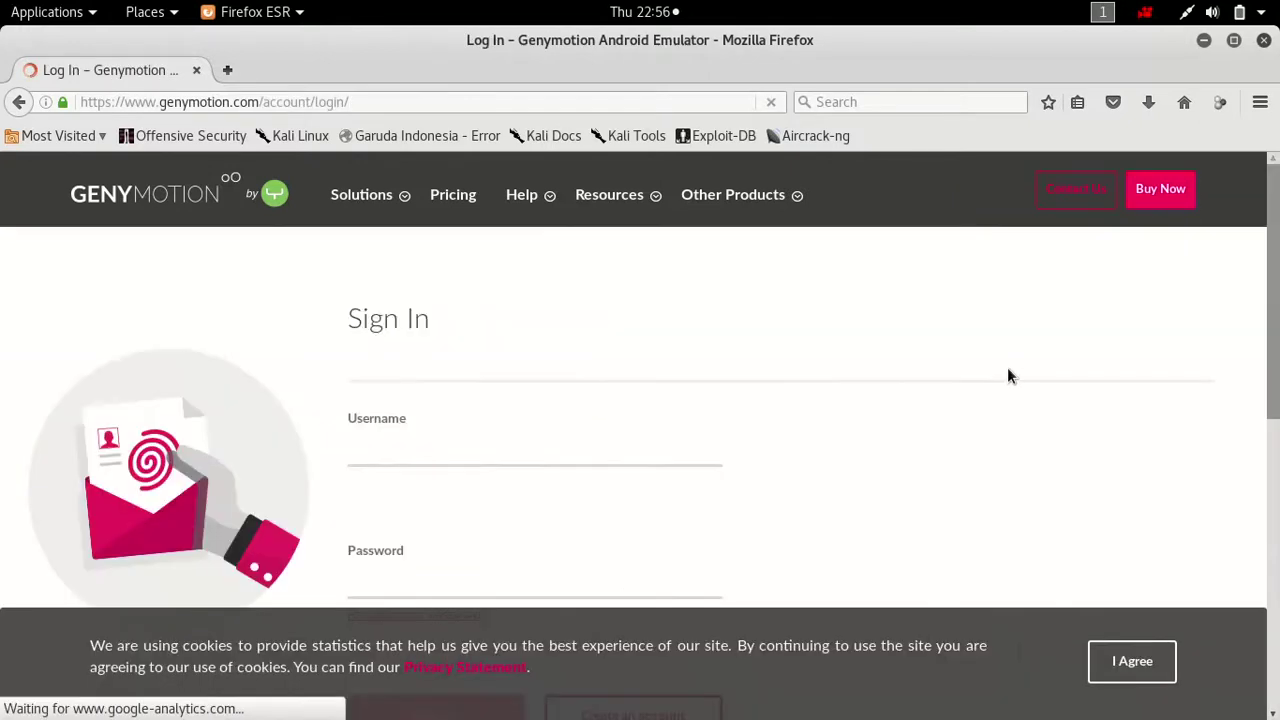
pyautogui.scroll(-7, 975, 360)
pyautogui.scroll(7, 976, 355)
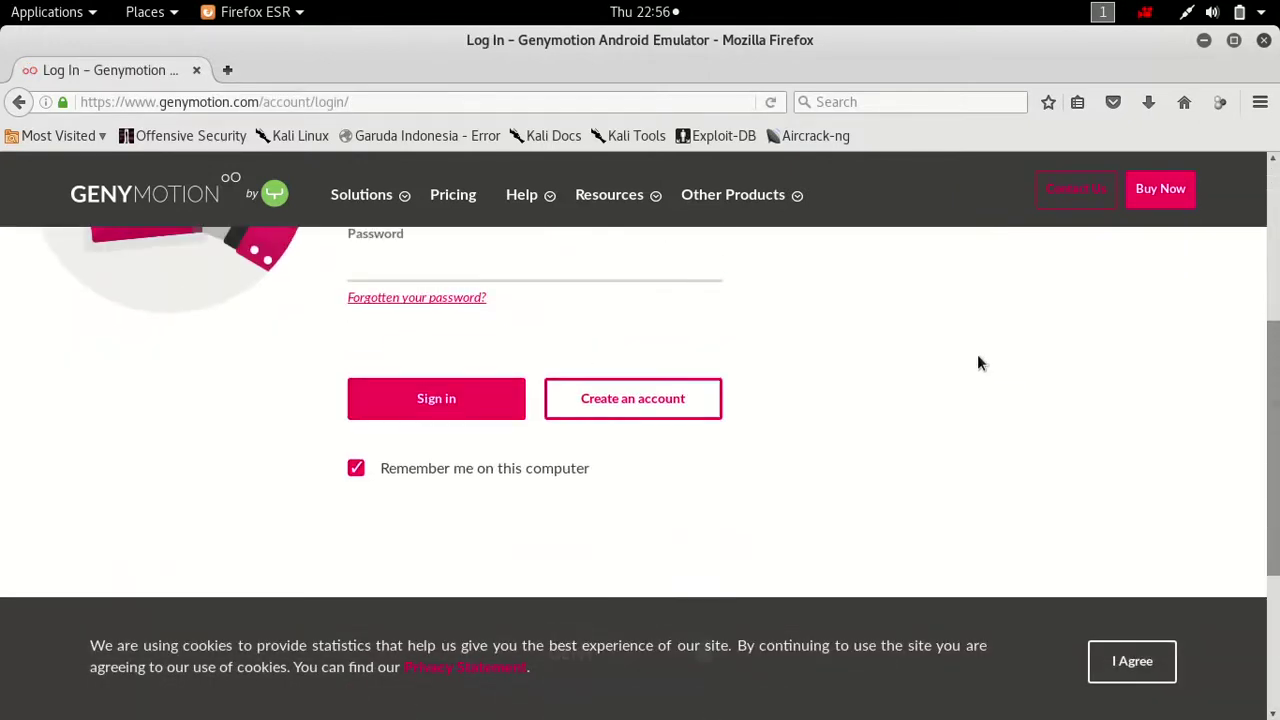
pyautogui.click(413, 457)
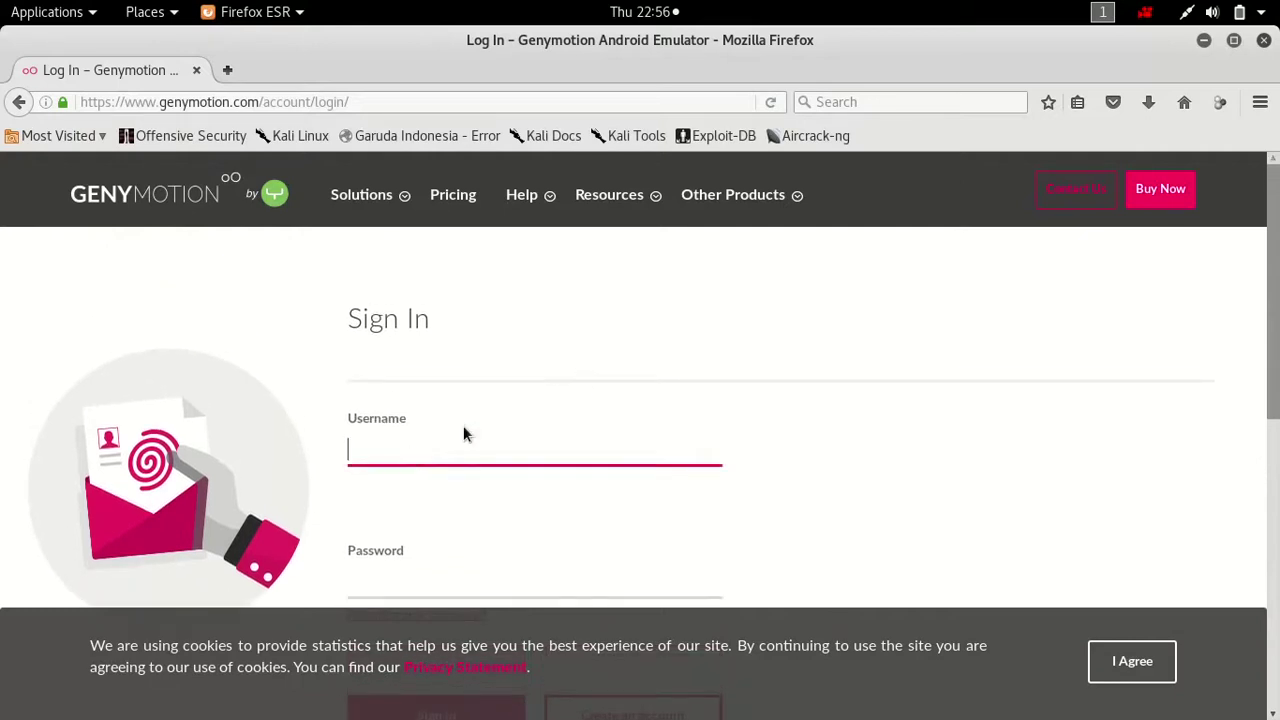
pyautogui.scroll(-4, 801, 362)
pyautogui.scroll(2, 806, 362)
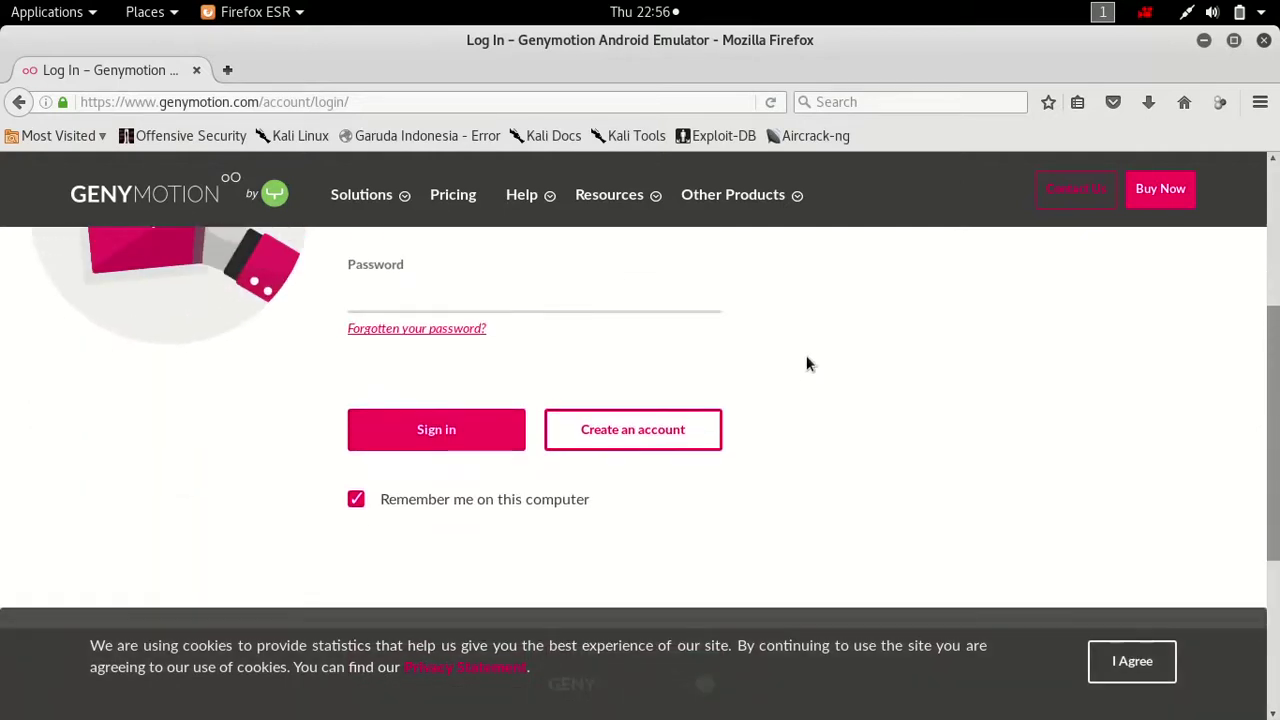
pyautogui.moveTo(651, 205)
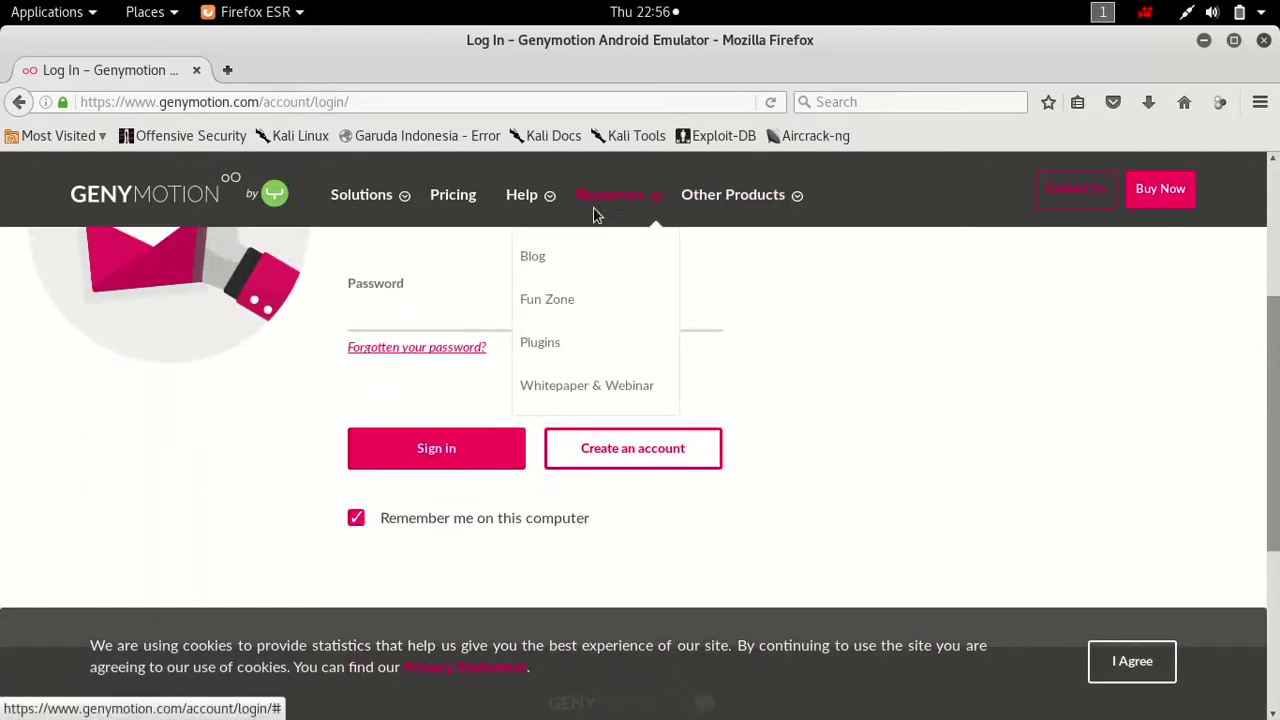
pyautogui.moveTo(372, 209)
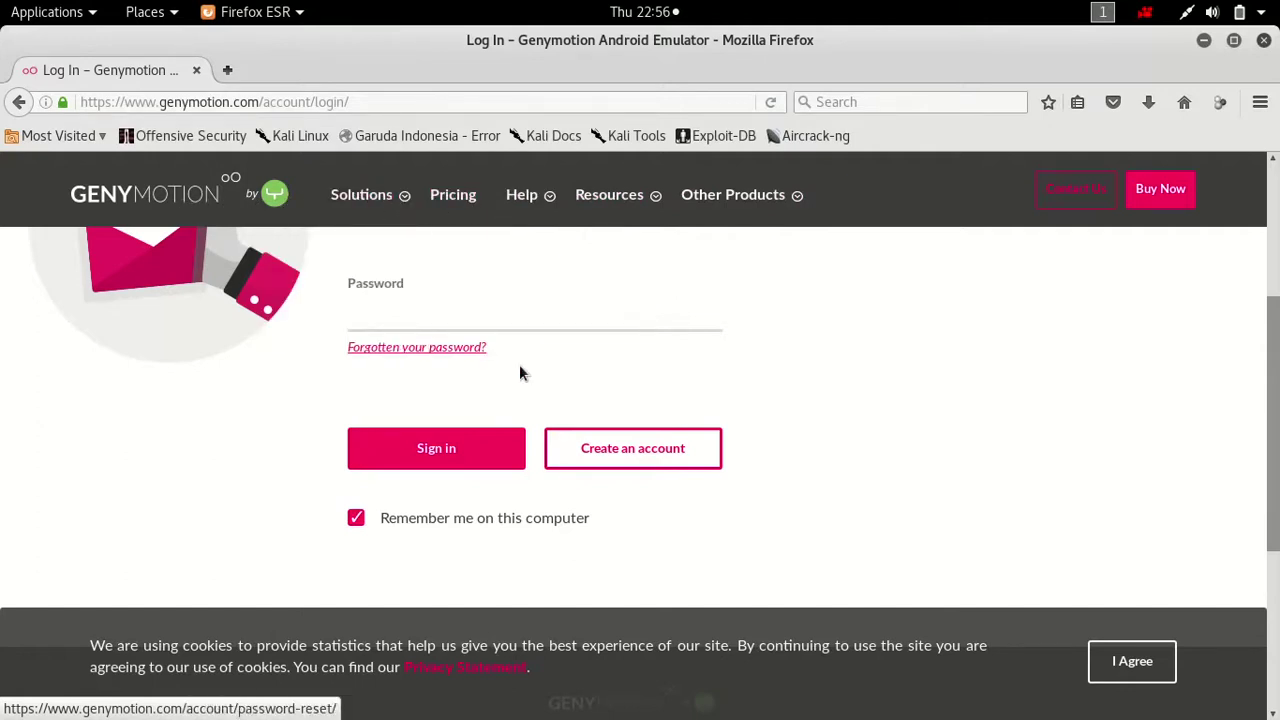
pyautogui.scroll(3, 540, 362)
pyautogui.scroll(1, 557, 385)
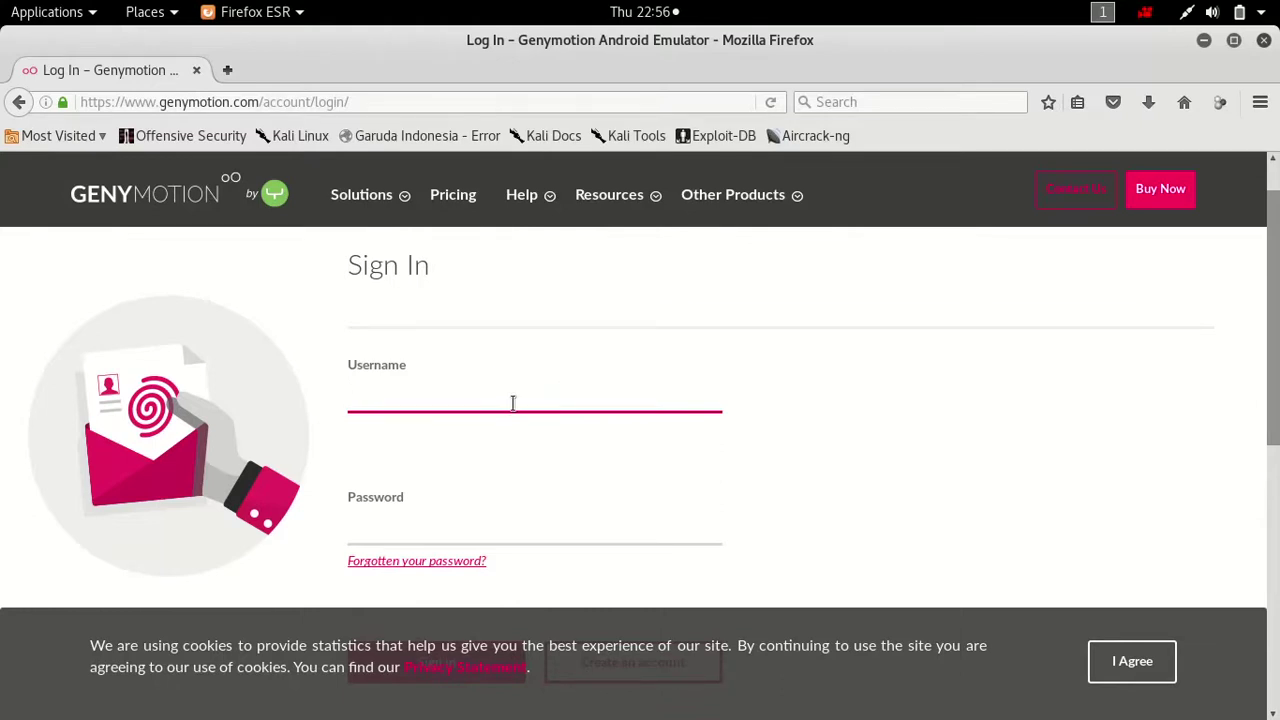
pyautogui.scroll(-5, 640, 370)
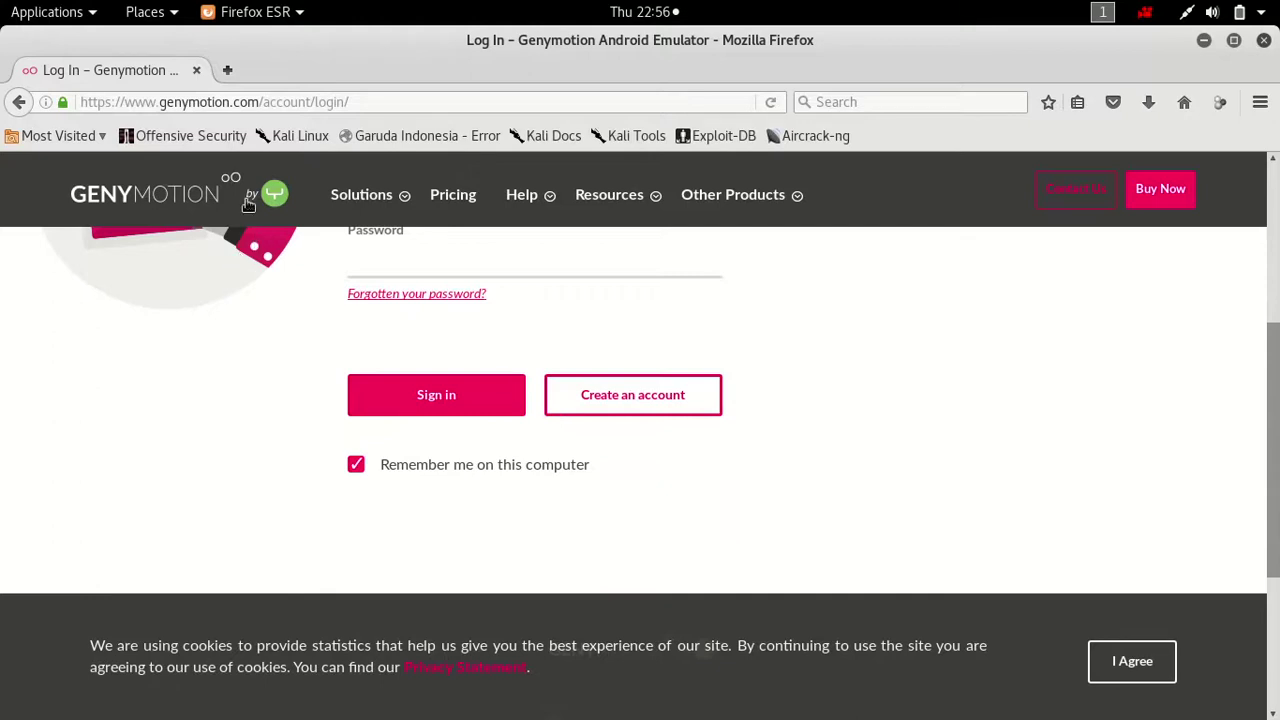
pyautogui.moveTo(373, 108); pyautogui.dragTo(80, 102)
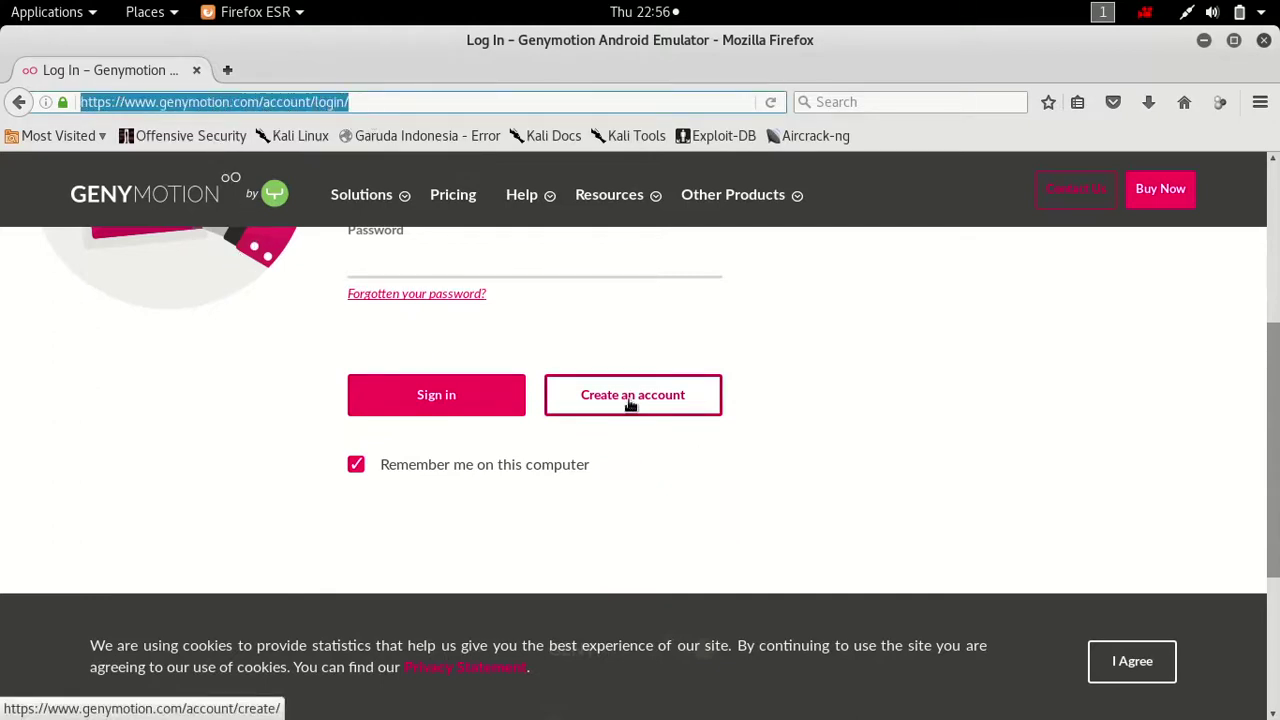
# Sign in with the account username and password, with "Remember me on this computer" turned off, and dismiss the offer to save the login
pyautogui.scroll(2, 628, 540)
pyautogui.click(393, 588)
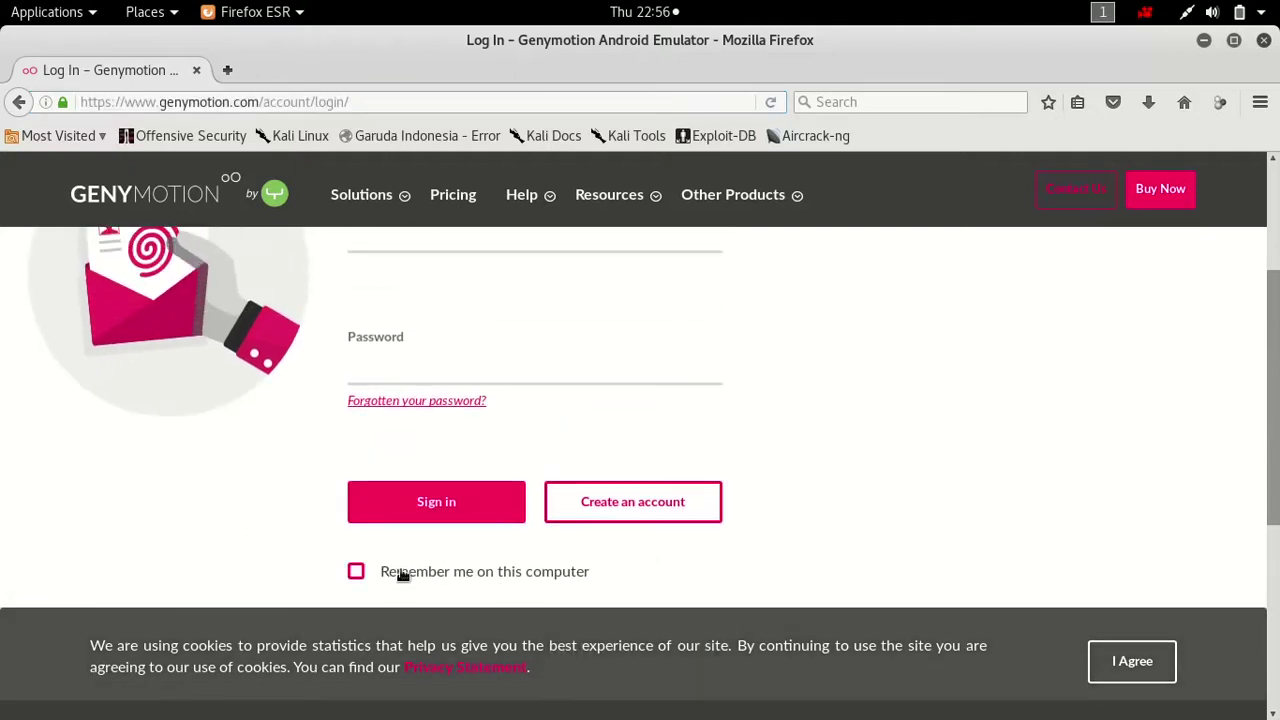
pyautogui.scroll(3, 549, 451)
pyautogui.click(474, 410)
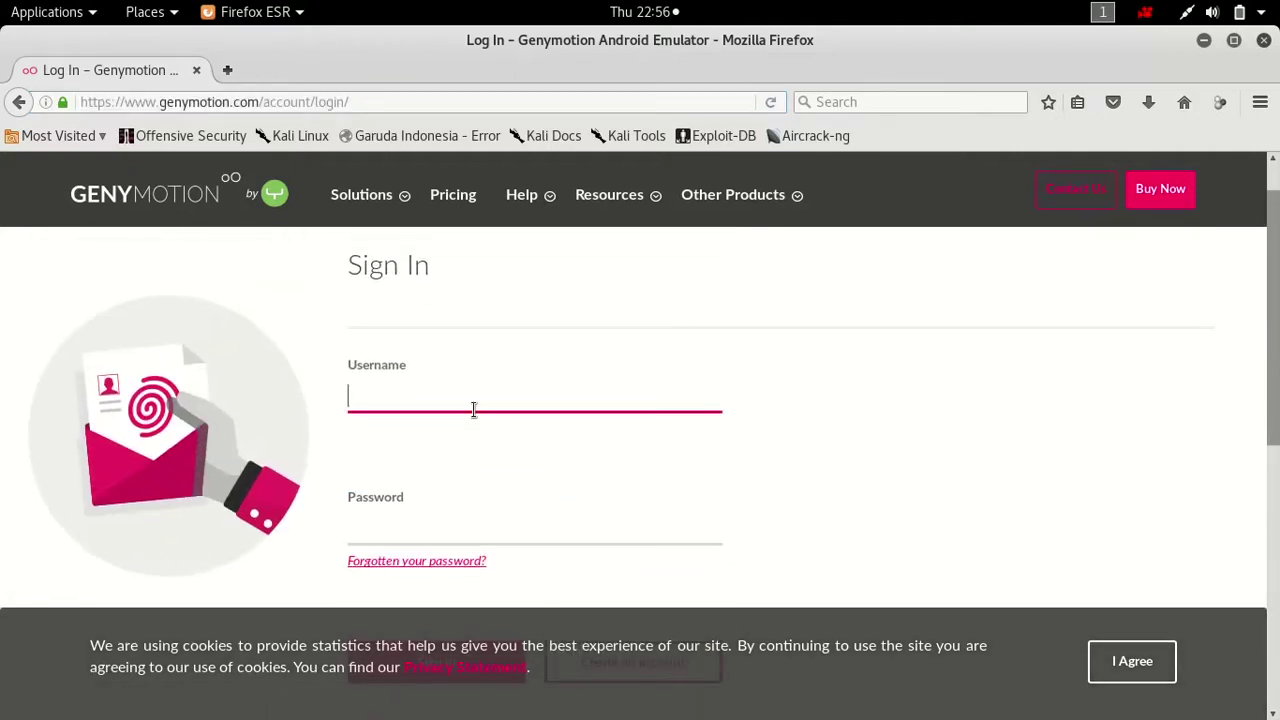
pyautogui.write('f')
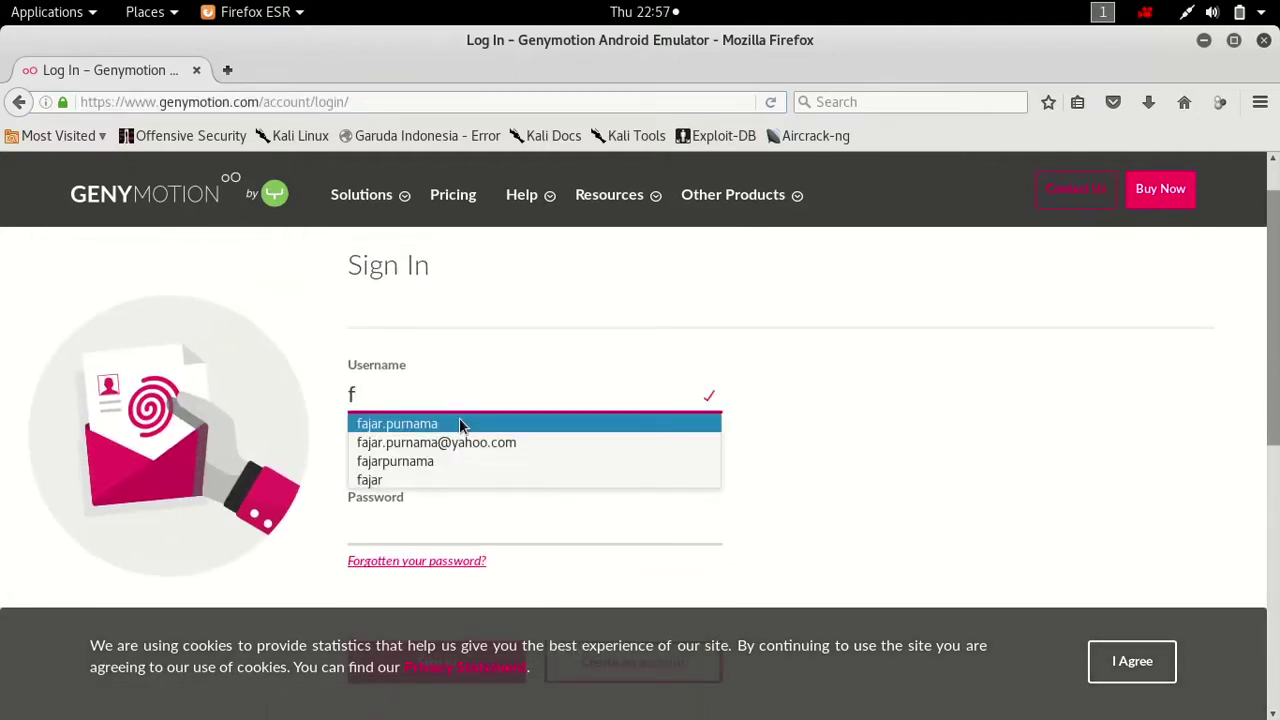
pyautogui.click(459, 421)
pyautogui.click(452, 532)
pyautogui.write('*********')
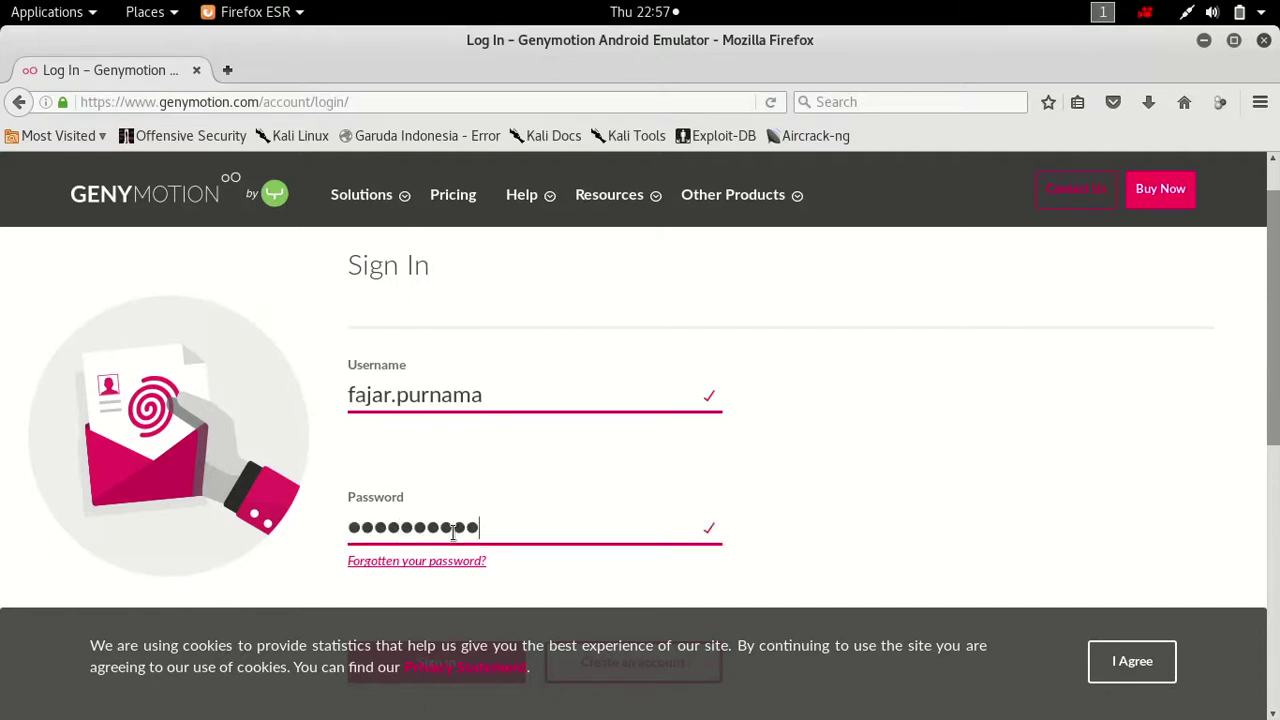
pyautogui.press('Return')
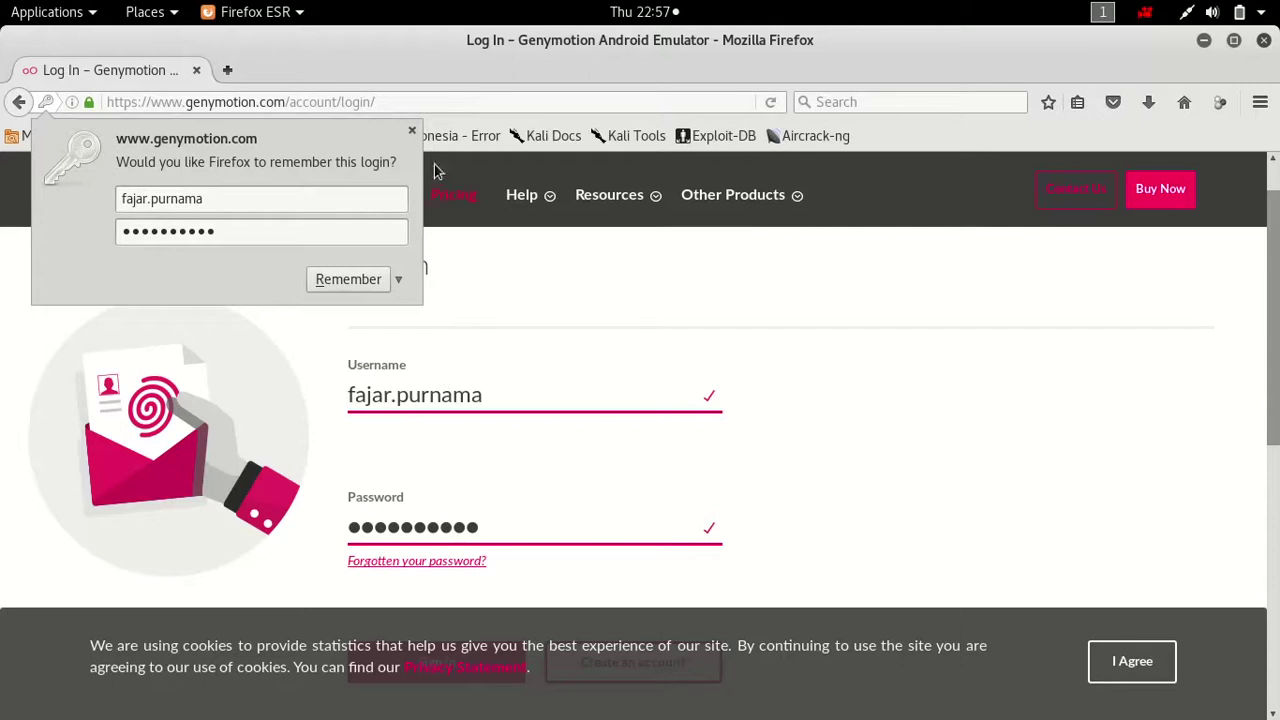
pyautogui.click(411, 130)
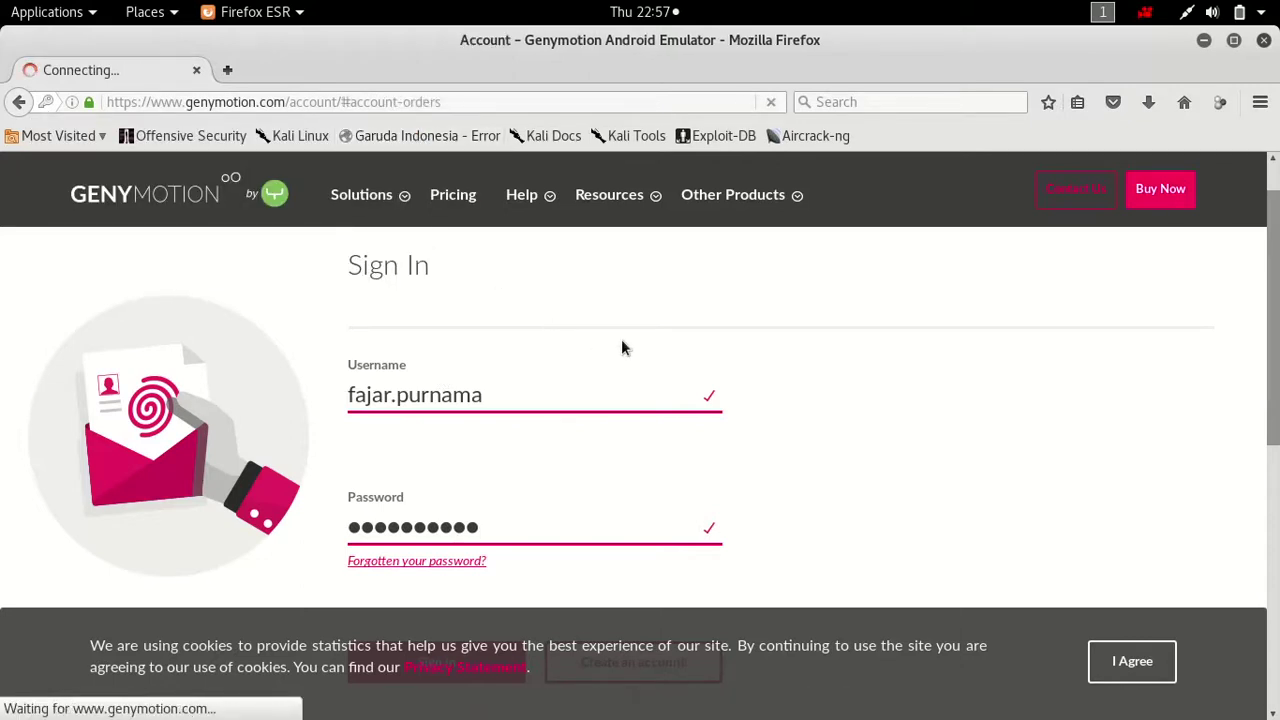
# Look over the account's Orders page and open the Genymotion Download page
pyautogui.scroll(-3, 624, 340)
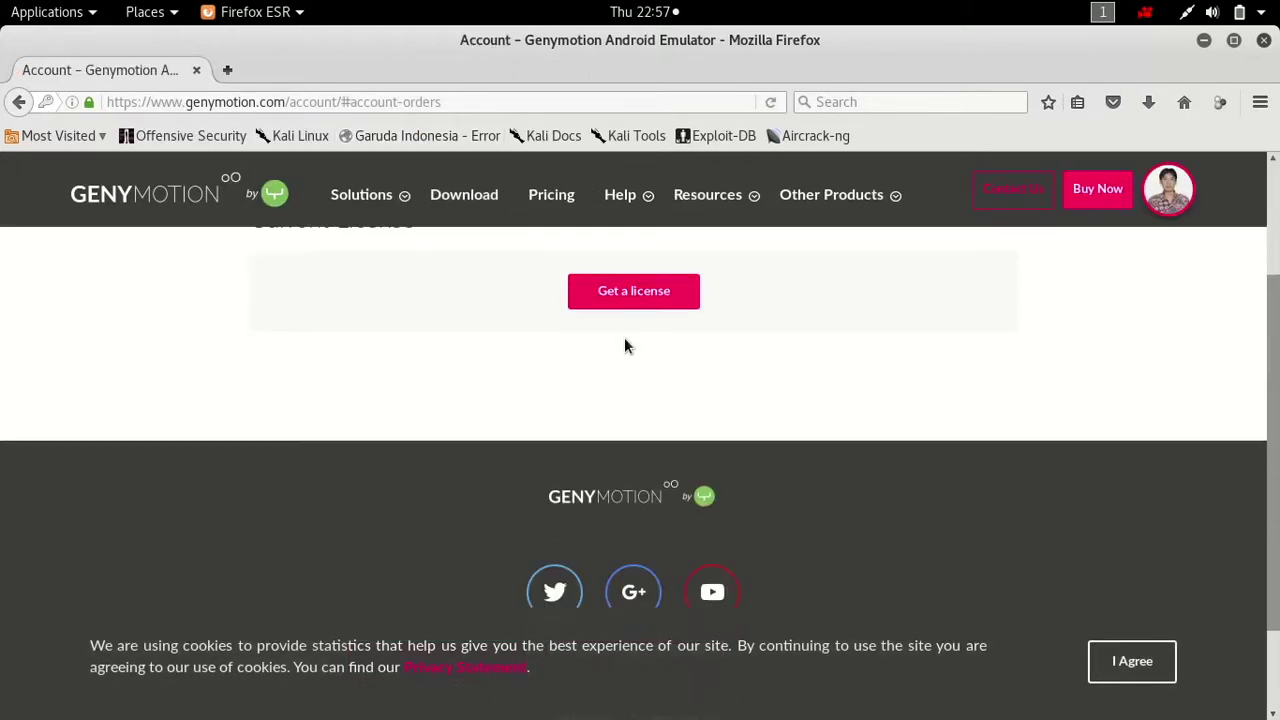
pyautogui.scroll(3, 625, 340)
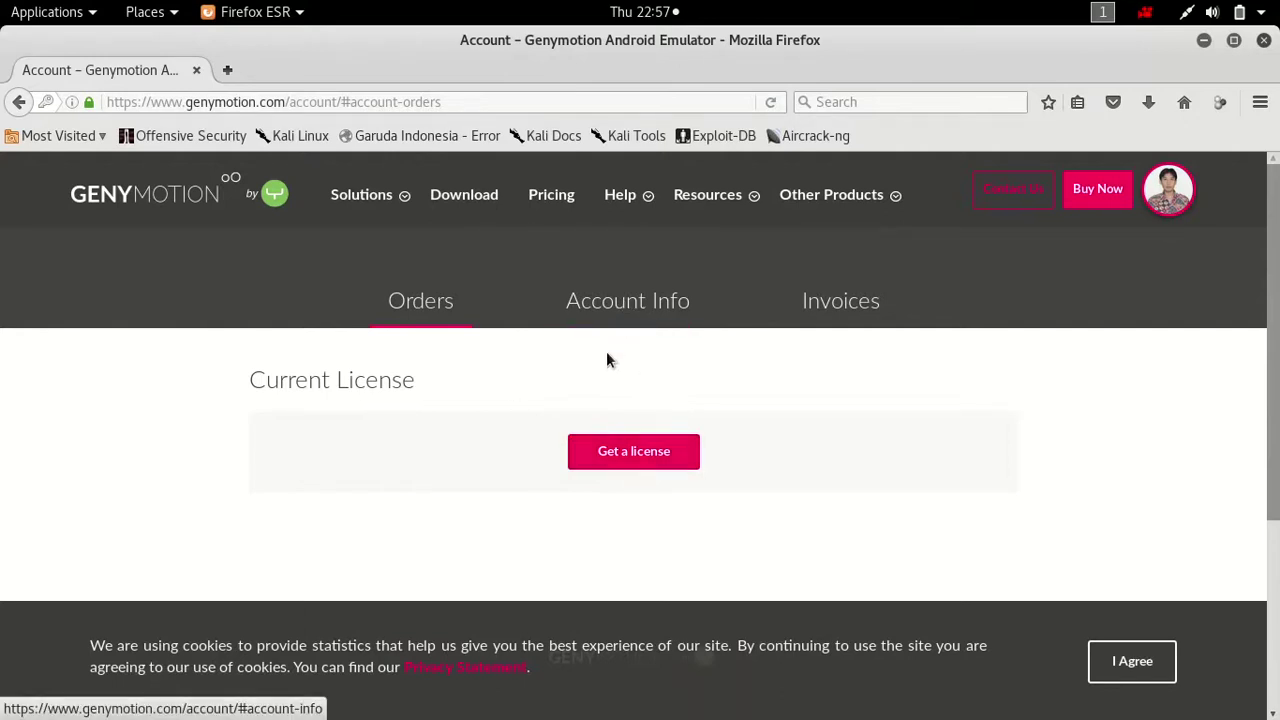
pyautogui.click(482, 210)
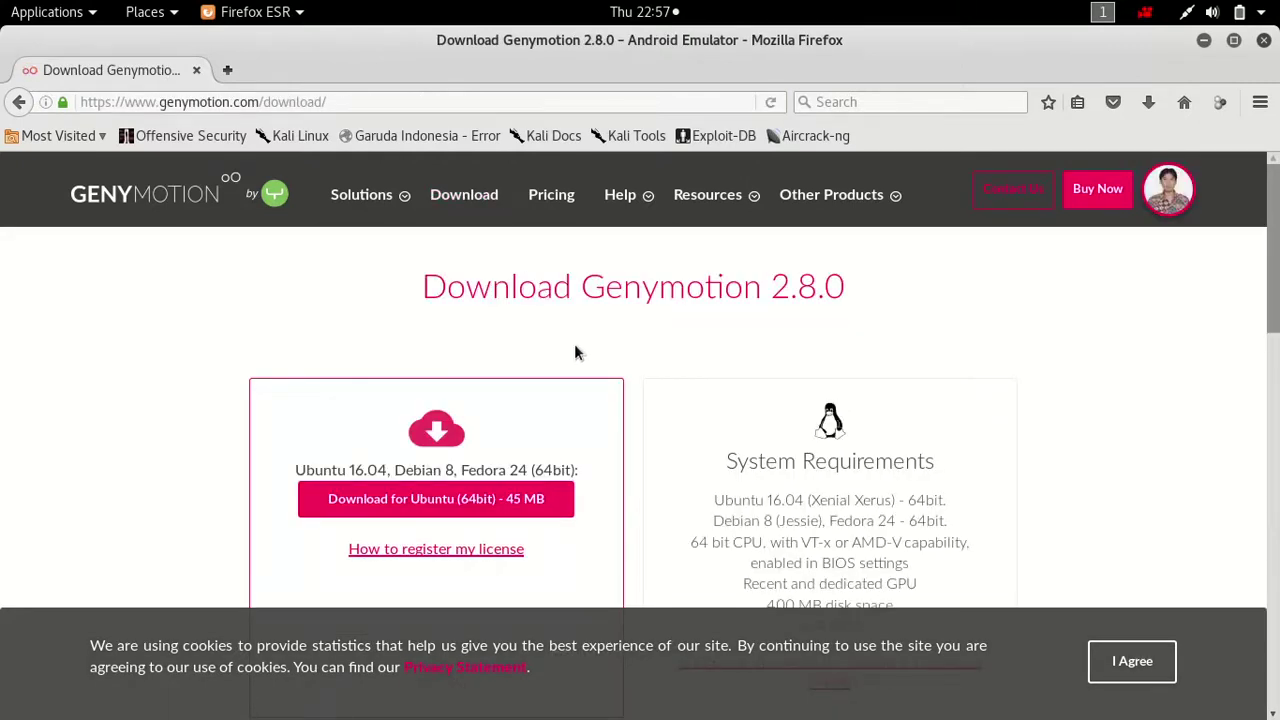
# Examine the Linux, Mac and Windows downloads and their system requirements on the Download Genymotion 2.8.0 page
pyautogui.scroll(-2, 576, 352)
pyautogui.scroll(-1, 640, 366)
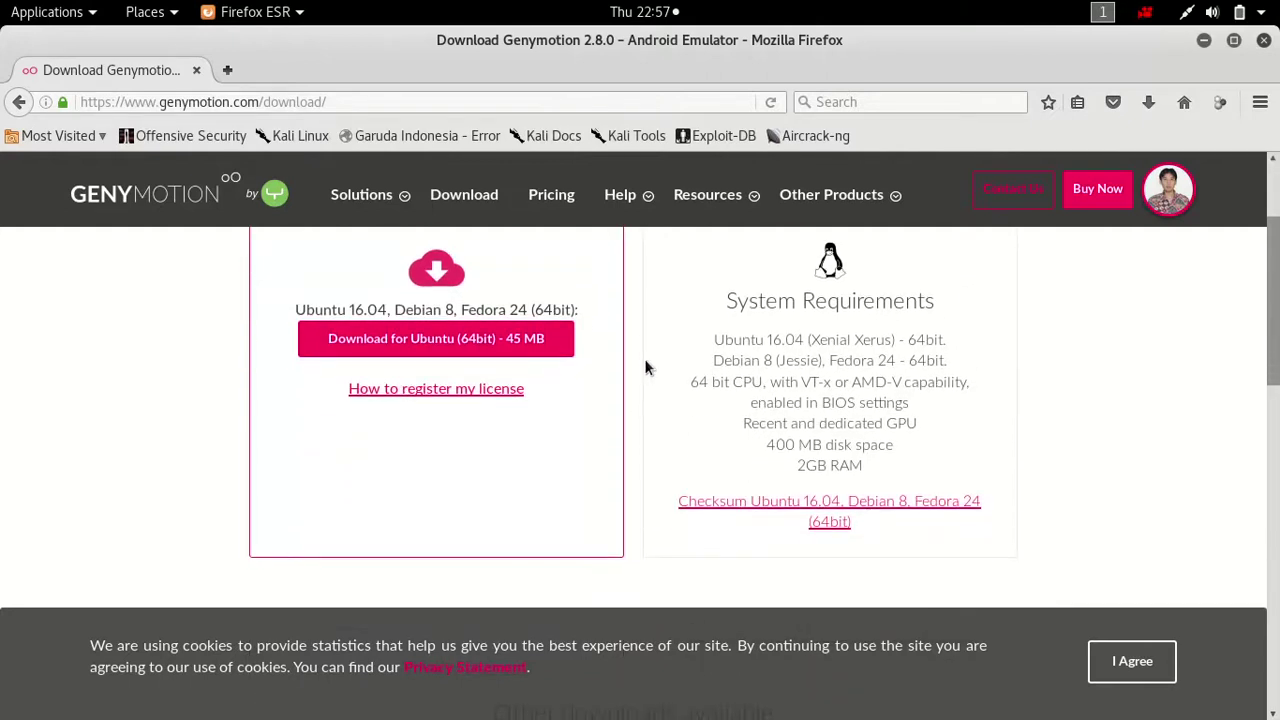
pyautogui.scroll(1, 633, 363)
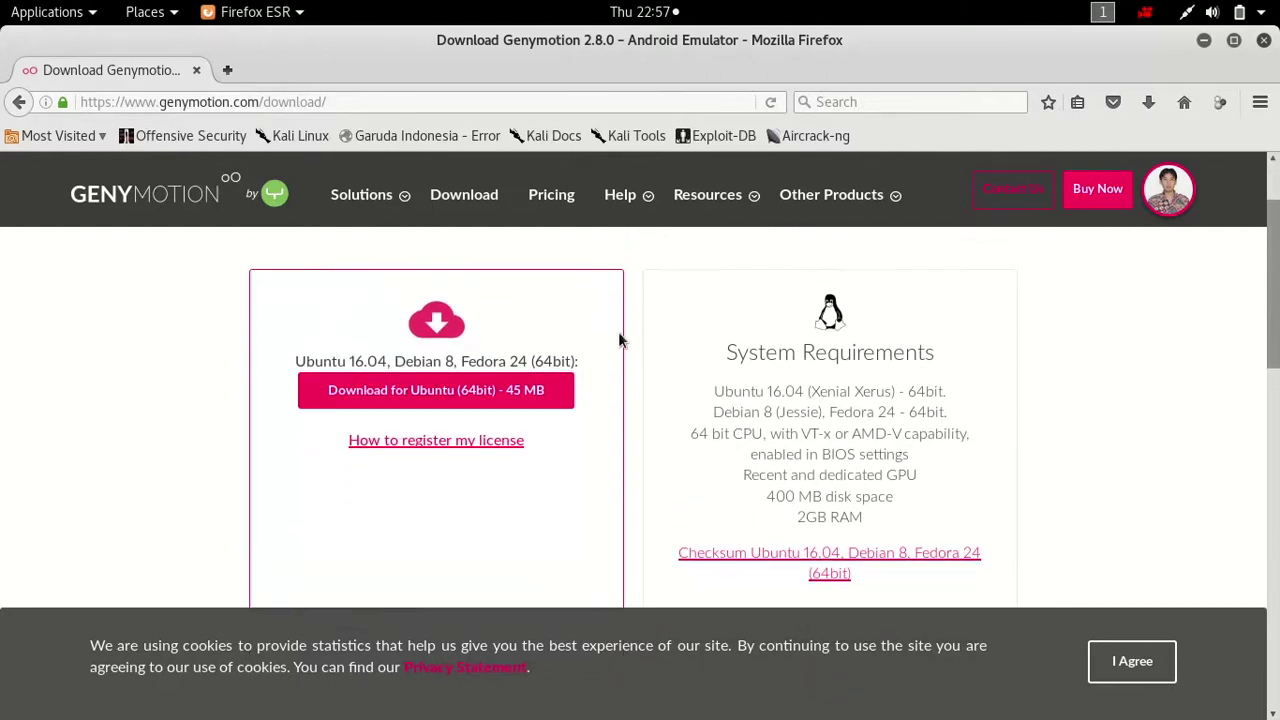
pyautogui.scroll(-10, 618, 331)
pyautogui.scroll(-7, 548, 441)
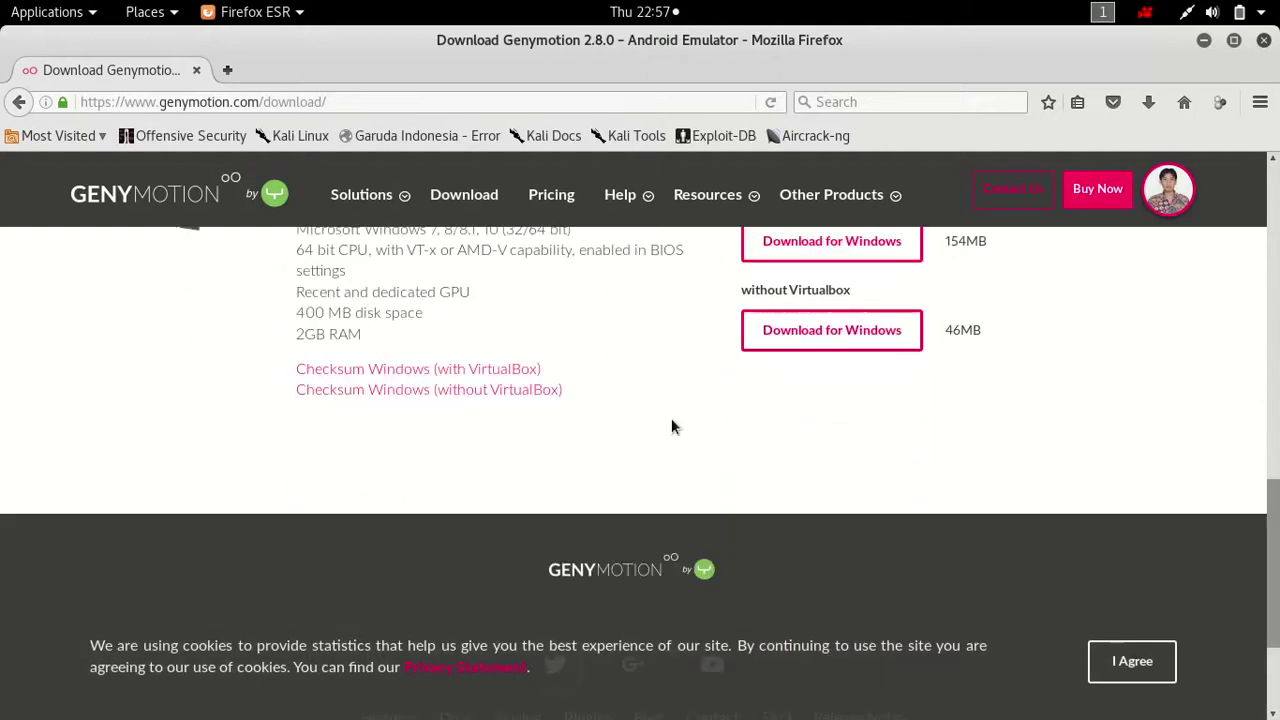
pyautogui.scroll(13, 664, 445)
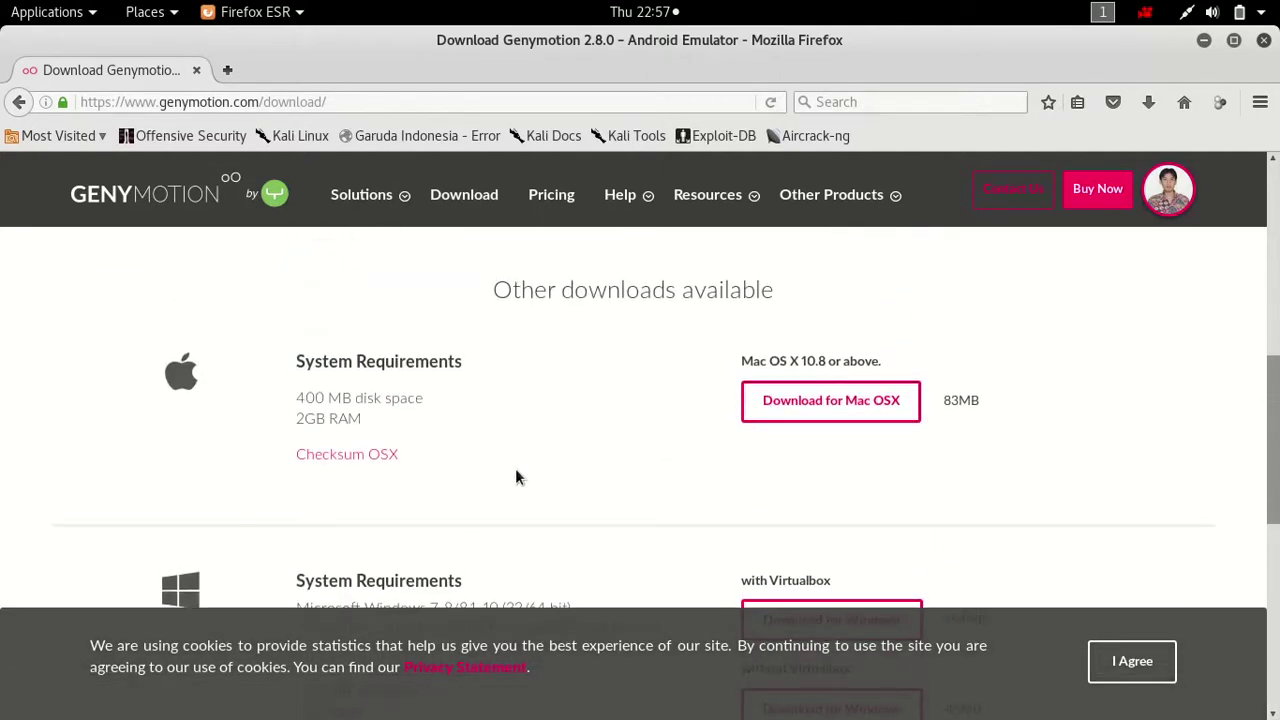
pyautogui.scroll(3, 513, 460)
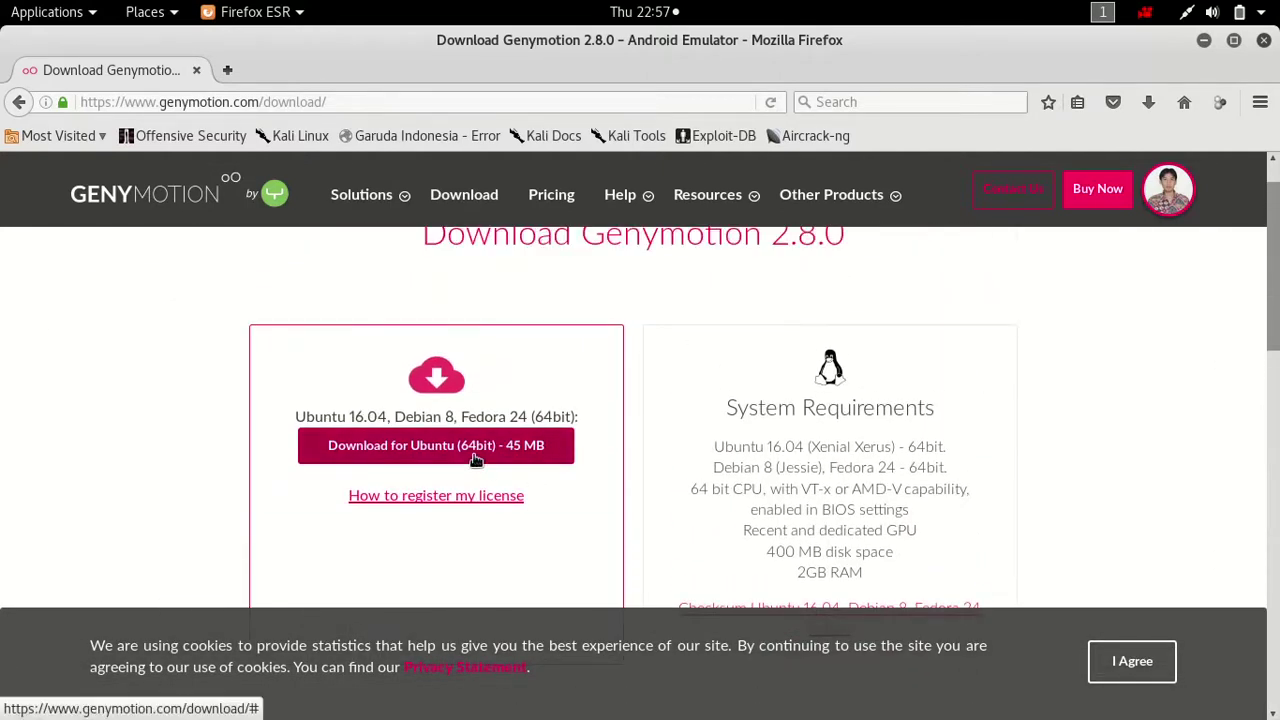
pyautogui.scroll(-1, 476, 460)
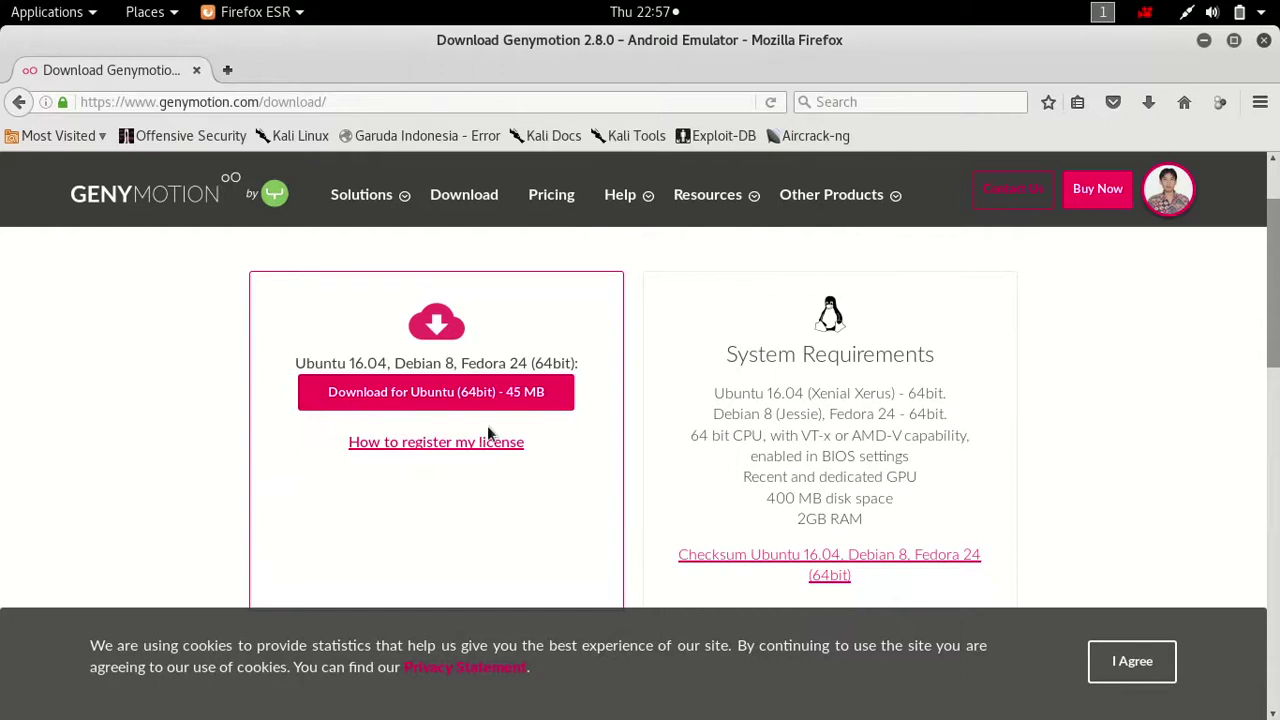
# Download the Ubuntu (64bit) version, saving genymotion-2.8.0-linux_x64.bin to disk, and show the recent downloads
pyautogui.click(493, 410)
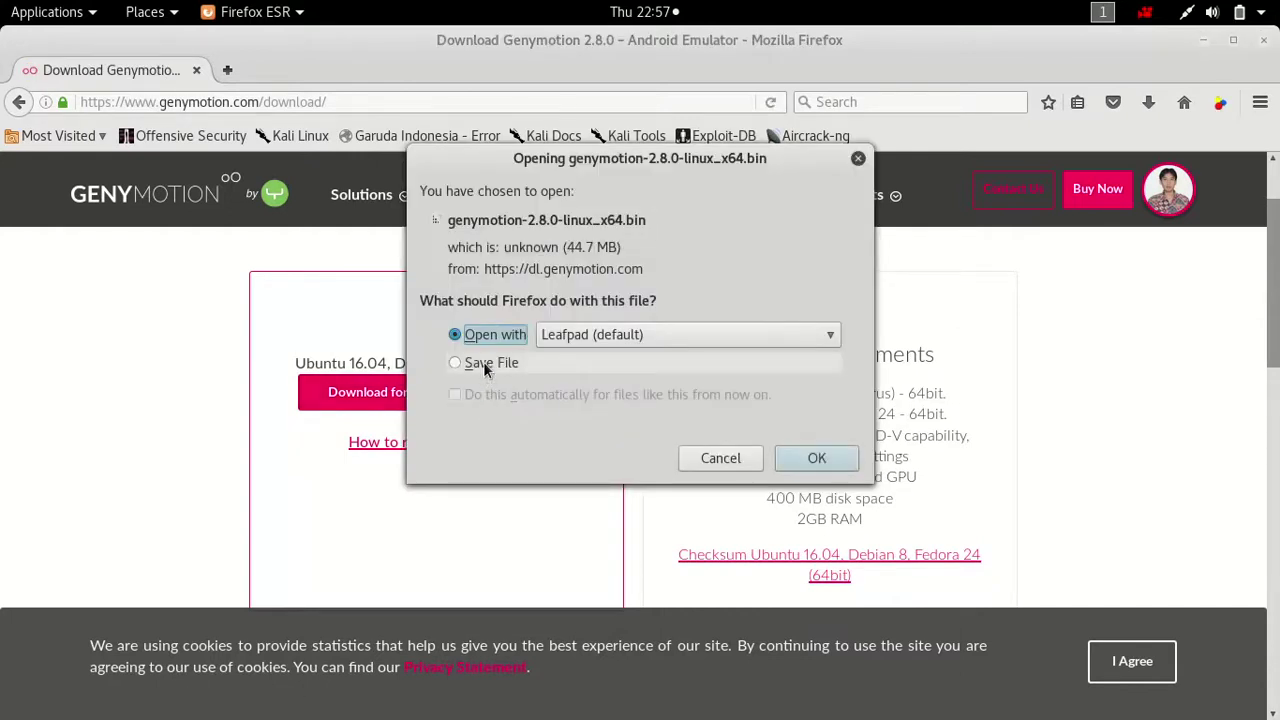
pyautogui.click(483, 362)
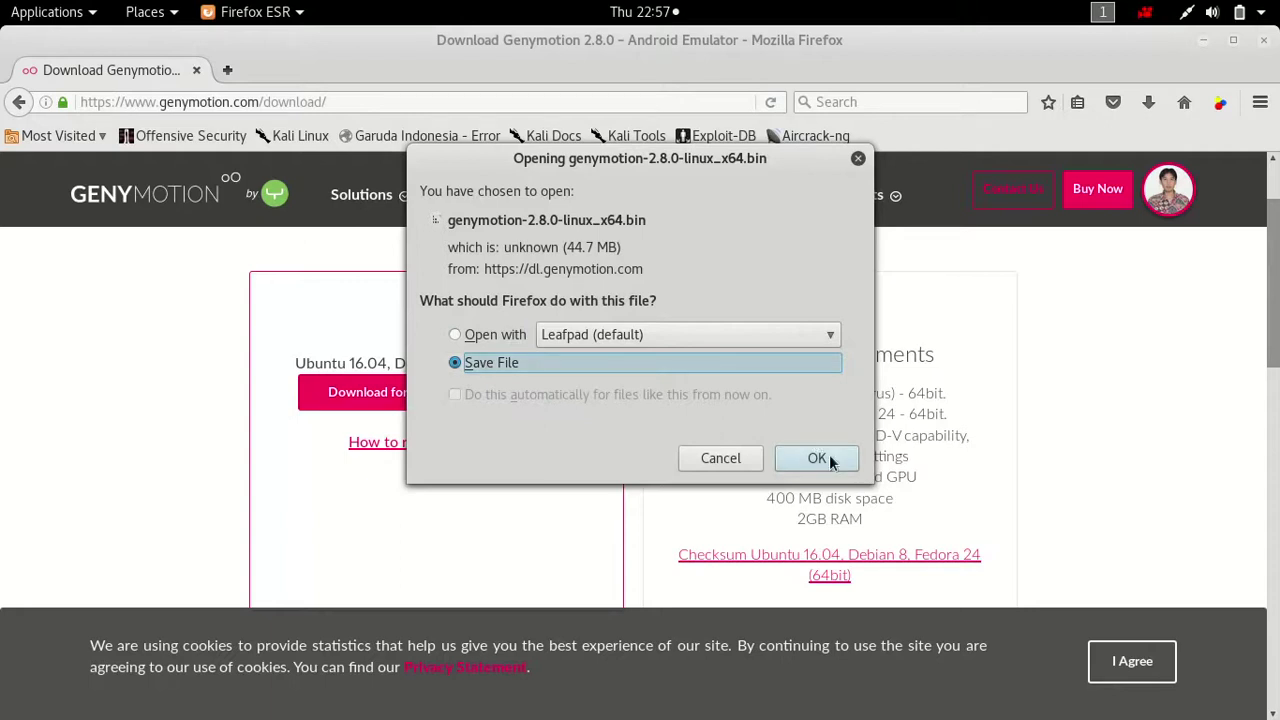
pyautogui.click(815, 465)
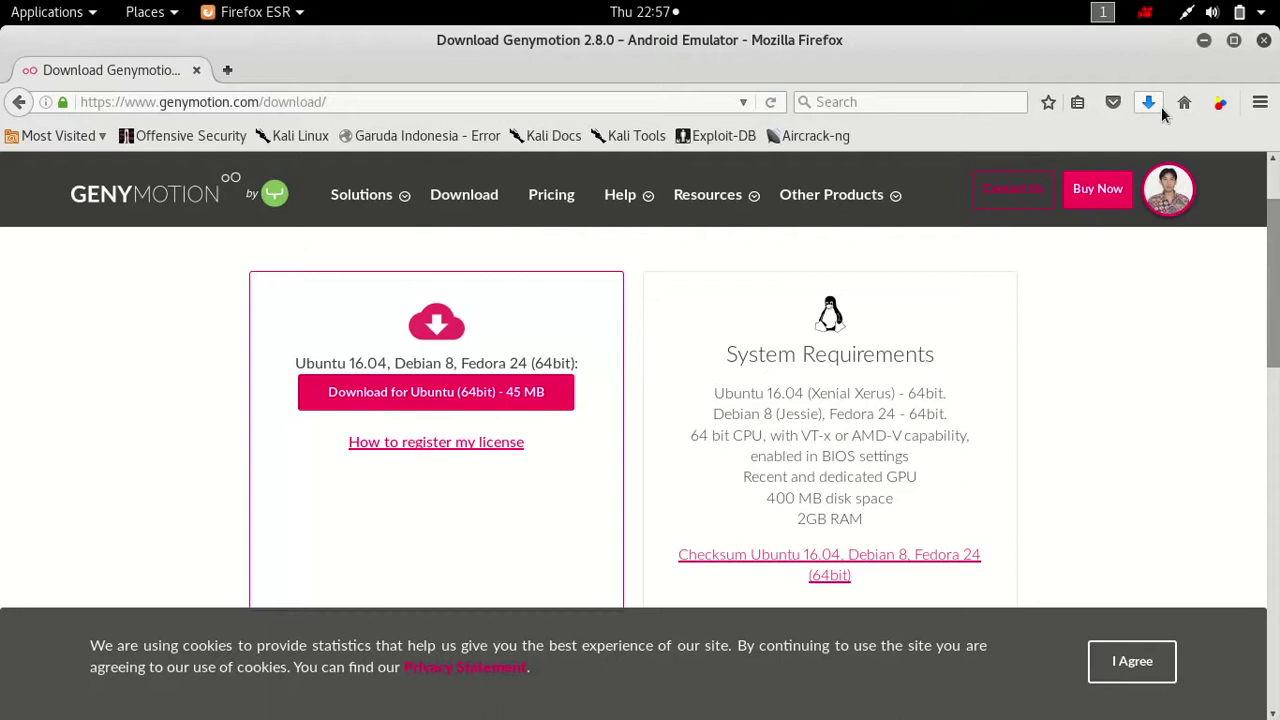
pyautogui.click(1161, 106)
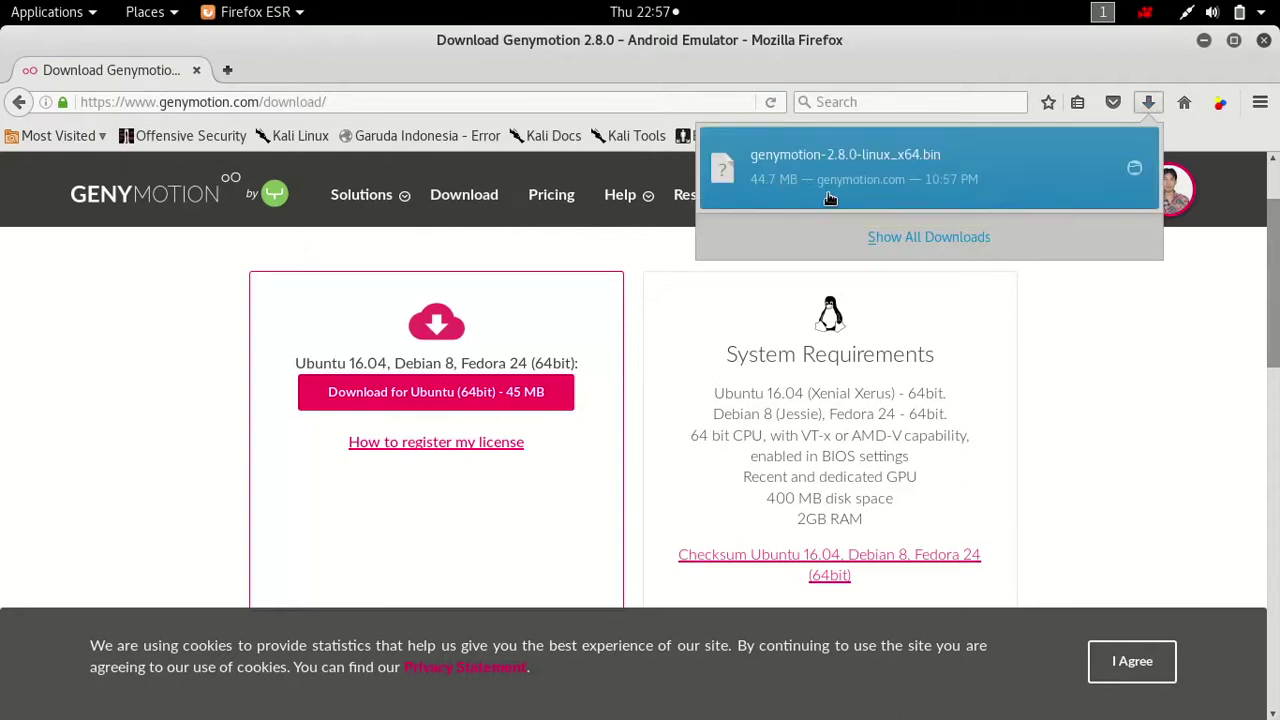
# Show the downloaded genymotion-2.8.0-linux_x64.bin in its folder and open a terminal in the Downloads folder
pyautogui.click(1134, 167)
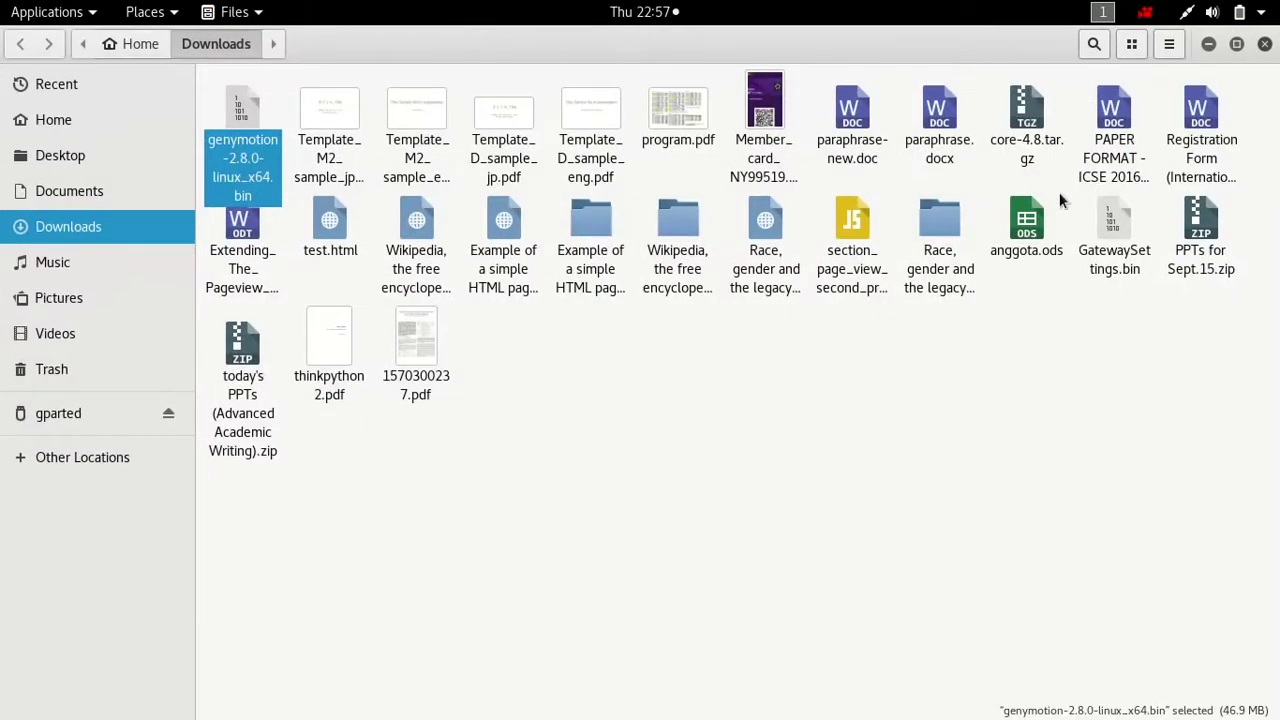
pyautogui.rightClick(721, 358)
pyautogui.click(797, 483)
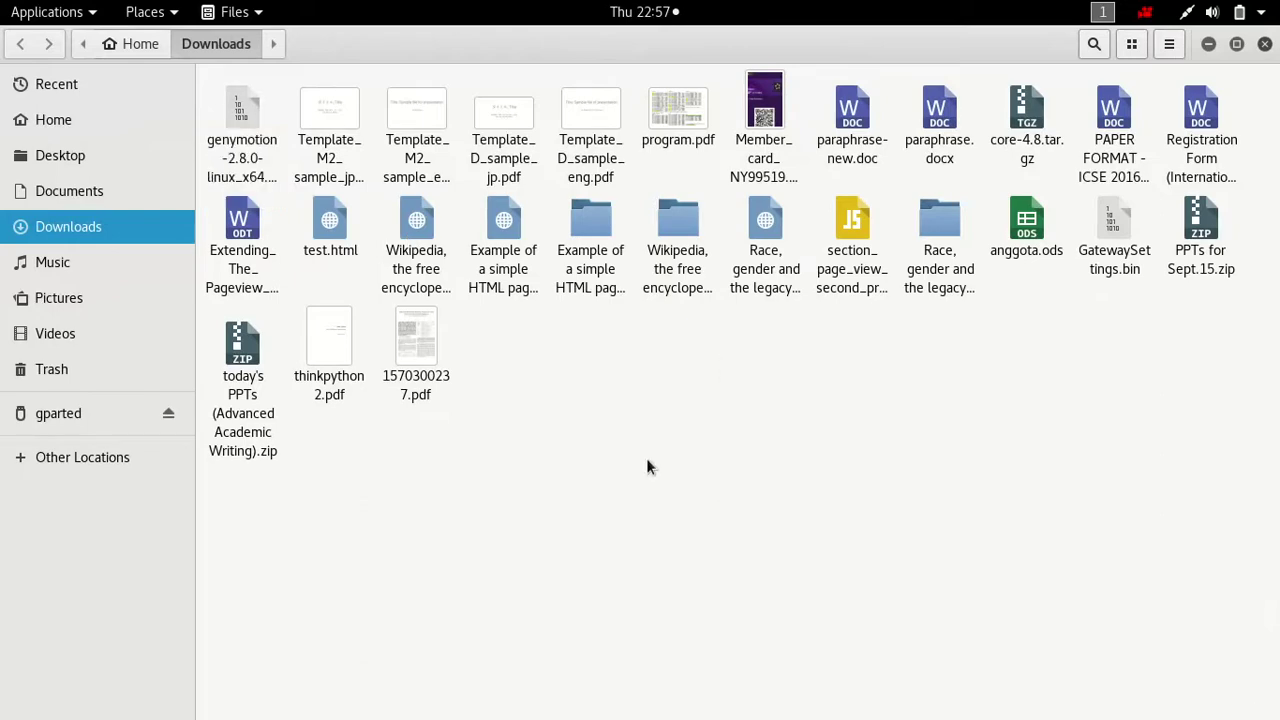
pyautogui.press('super')
pyautogui.click(693, 480)
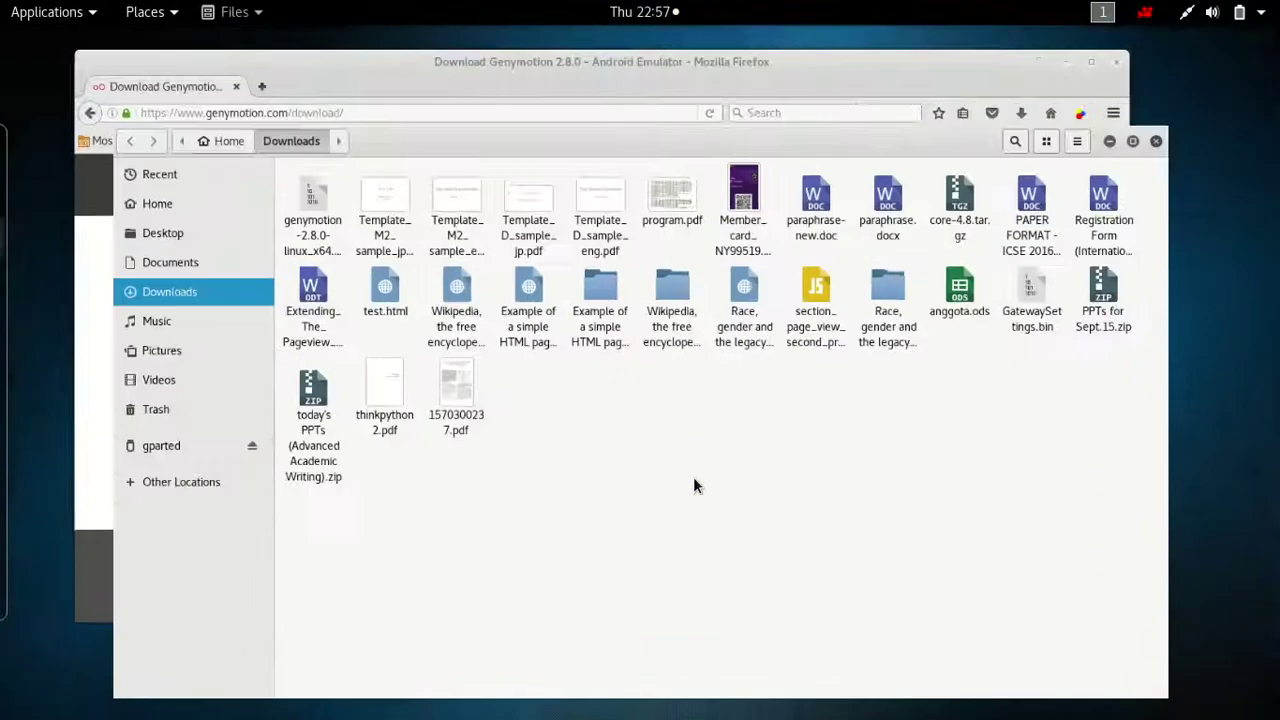
pyautogui.rightClick(701, 456)
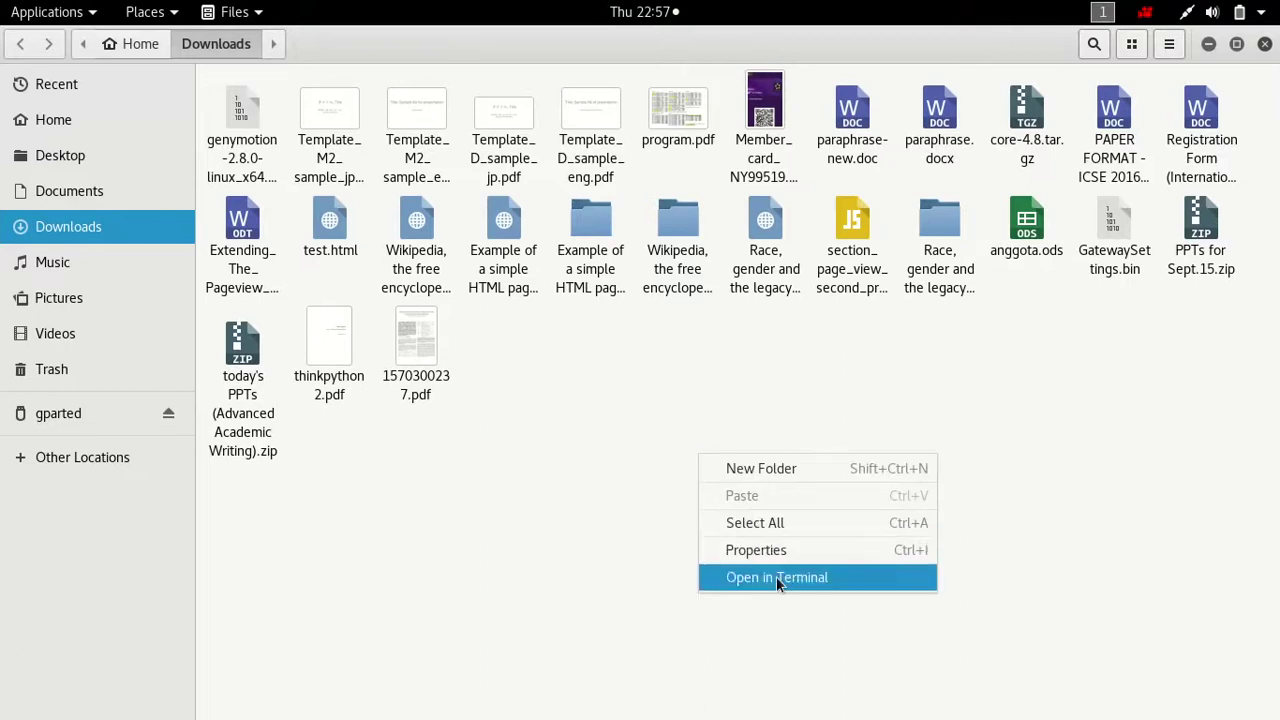
pyautogui.click(778, 580)
pyautogui.moveTo(423, 86); pyautogui.dragTo(703, 233)
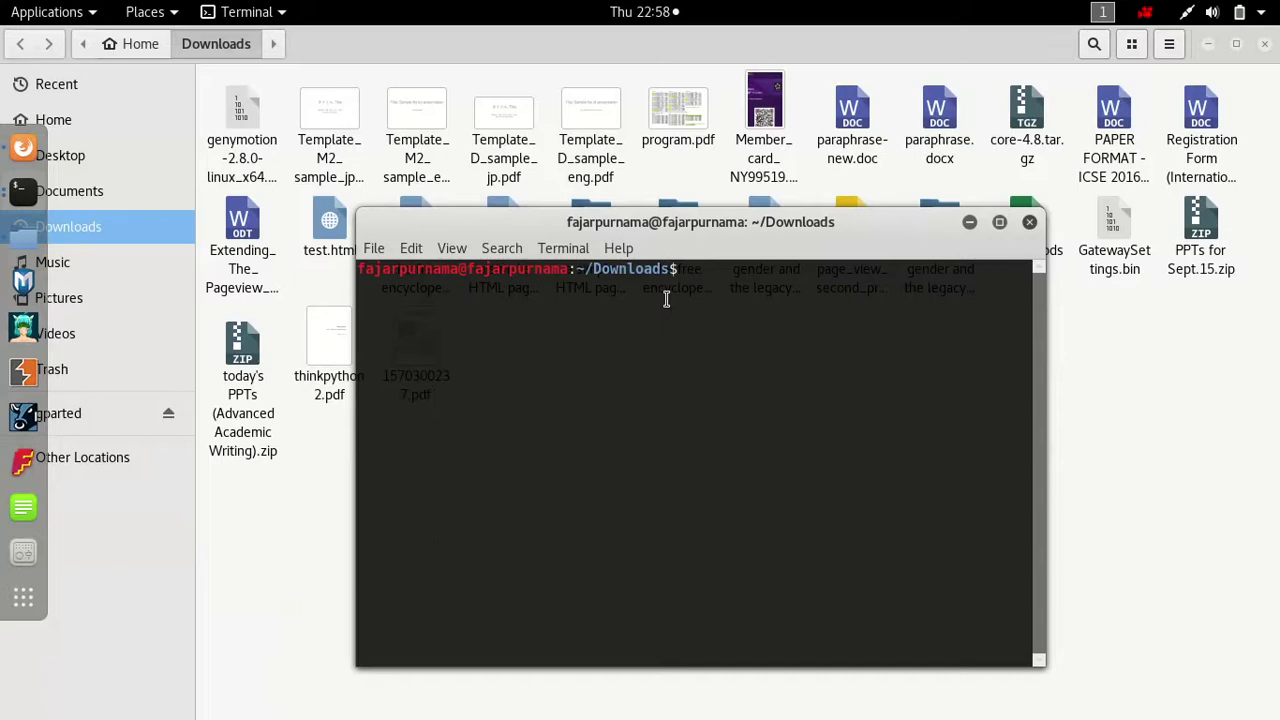
pyautogui.write('.')
# Switch to Firefox, open Google in a new tab and search for "install genymotion linux"
pyautogui.press('super')
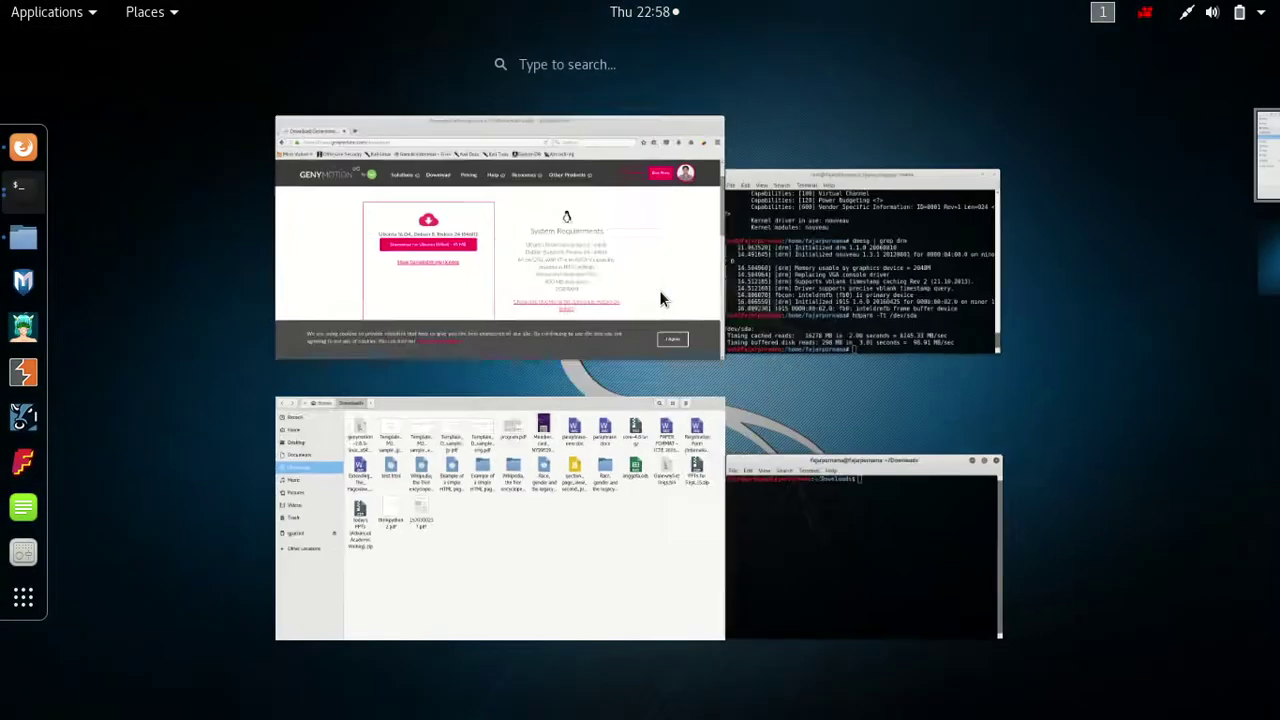
pyautogui.click(660, 294)
pyautogui.click(229, 70)
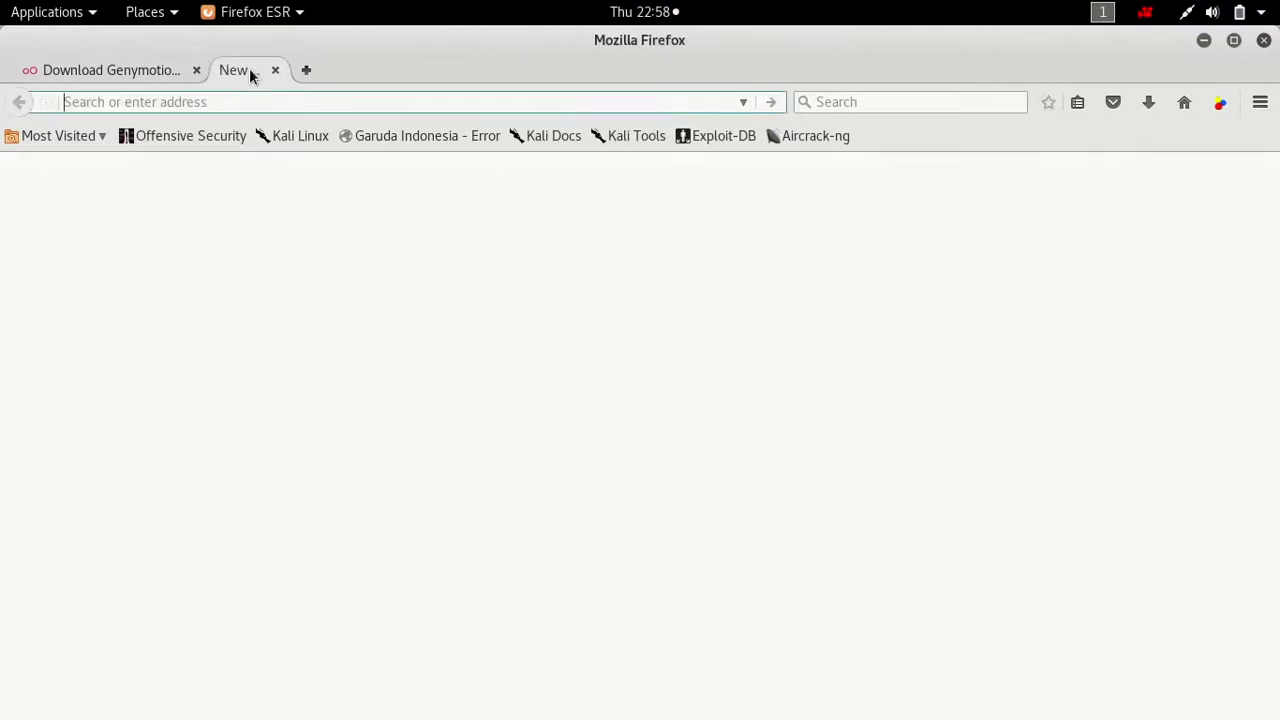
pyautogui.write('www.google.co.jp/?gfe_rd=cr&ei=drctWLxhqsryB4vhubgG')
pyautogui.press('Return')
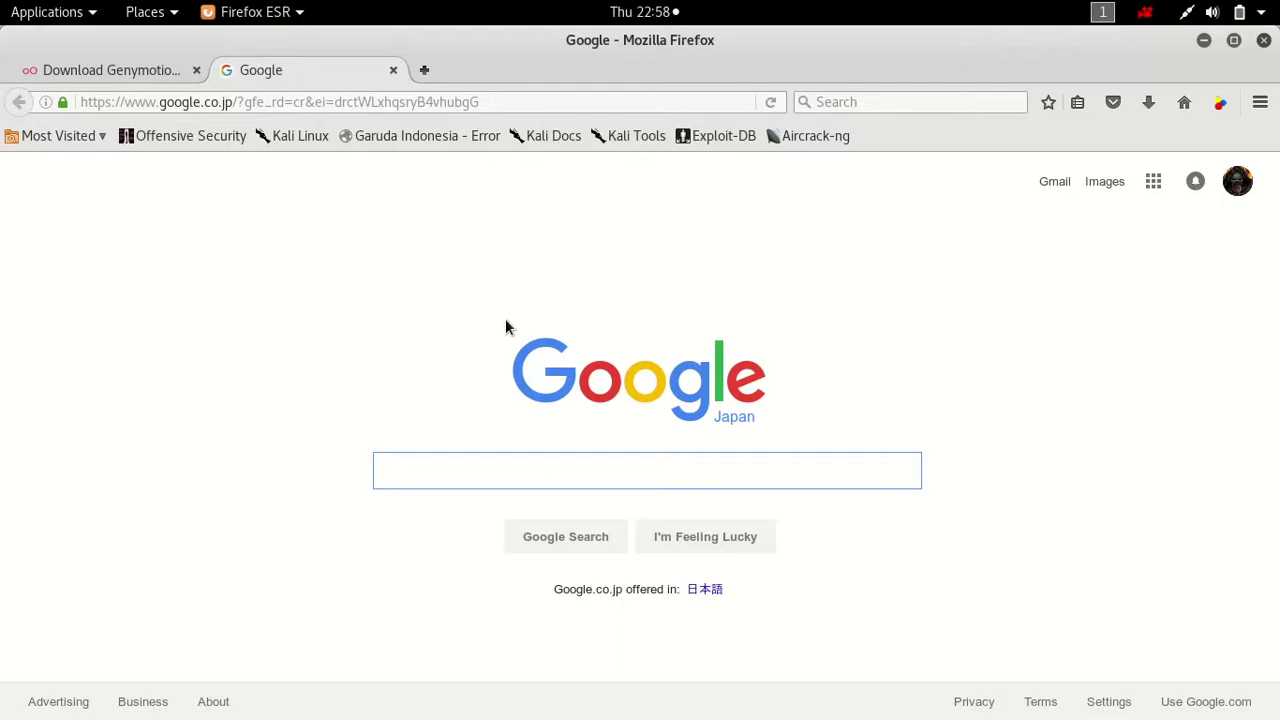
pyautogui.write('ge')
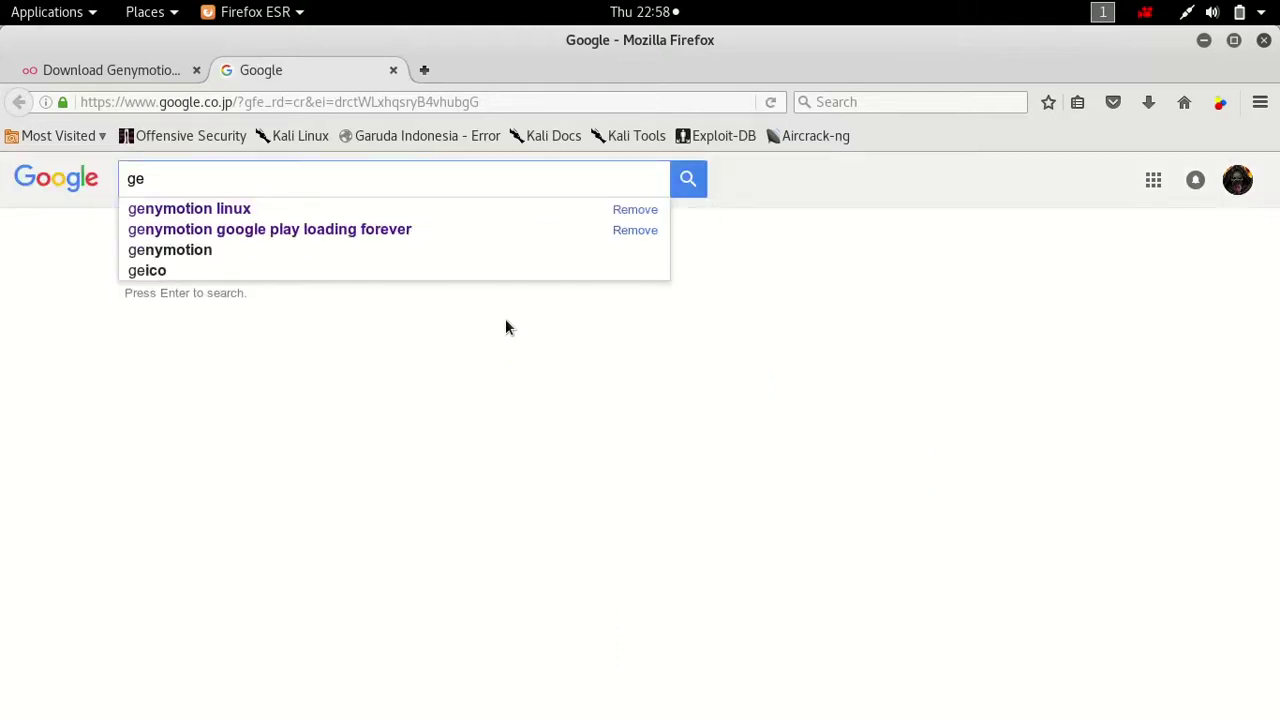
pyautogui.press('Down')
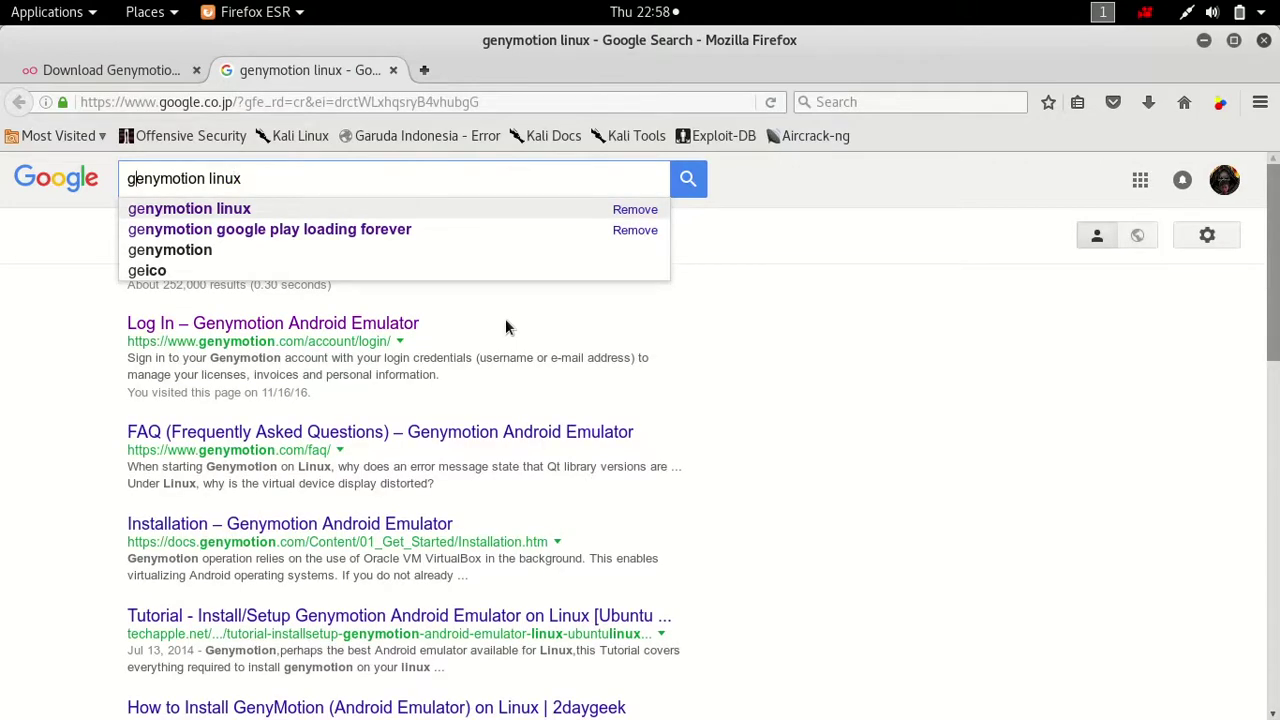
pyautogui.press('Left')
pyautogui.write('instal')
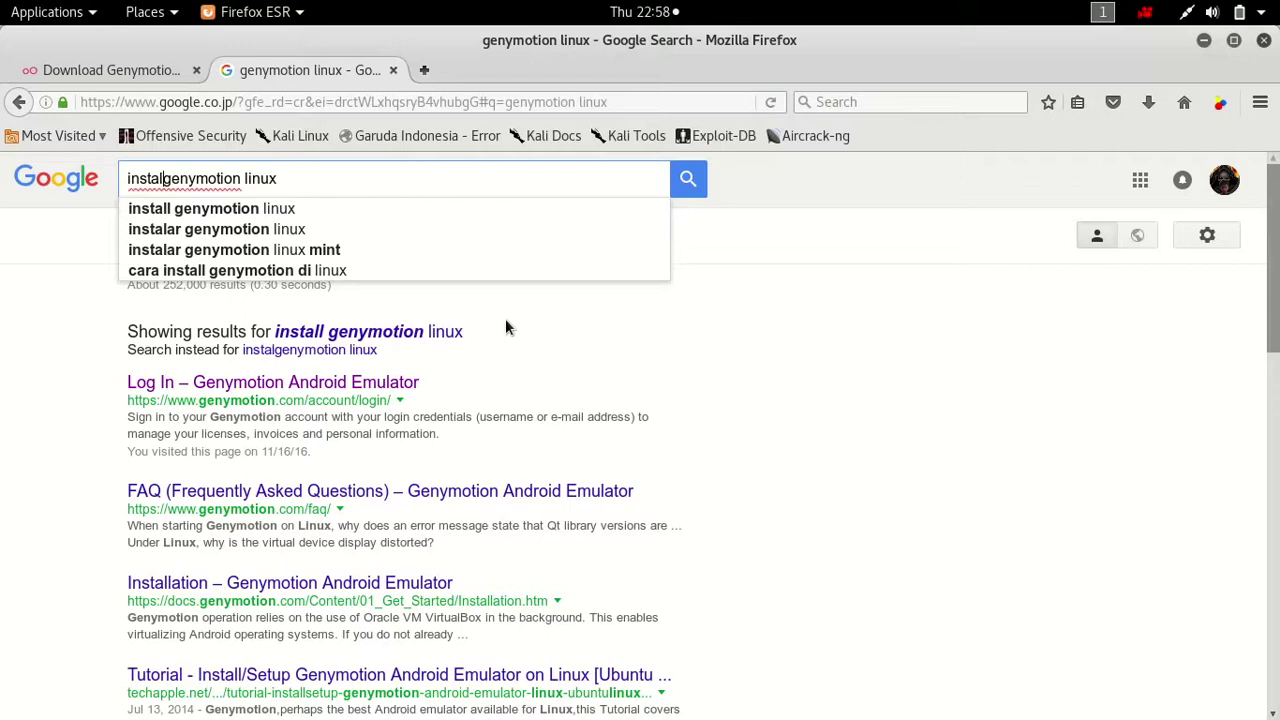
pyautogui.write('l')
pyautogui.press('Return')
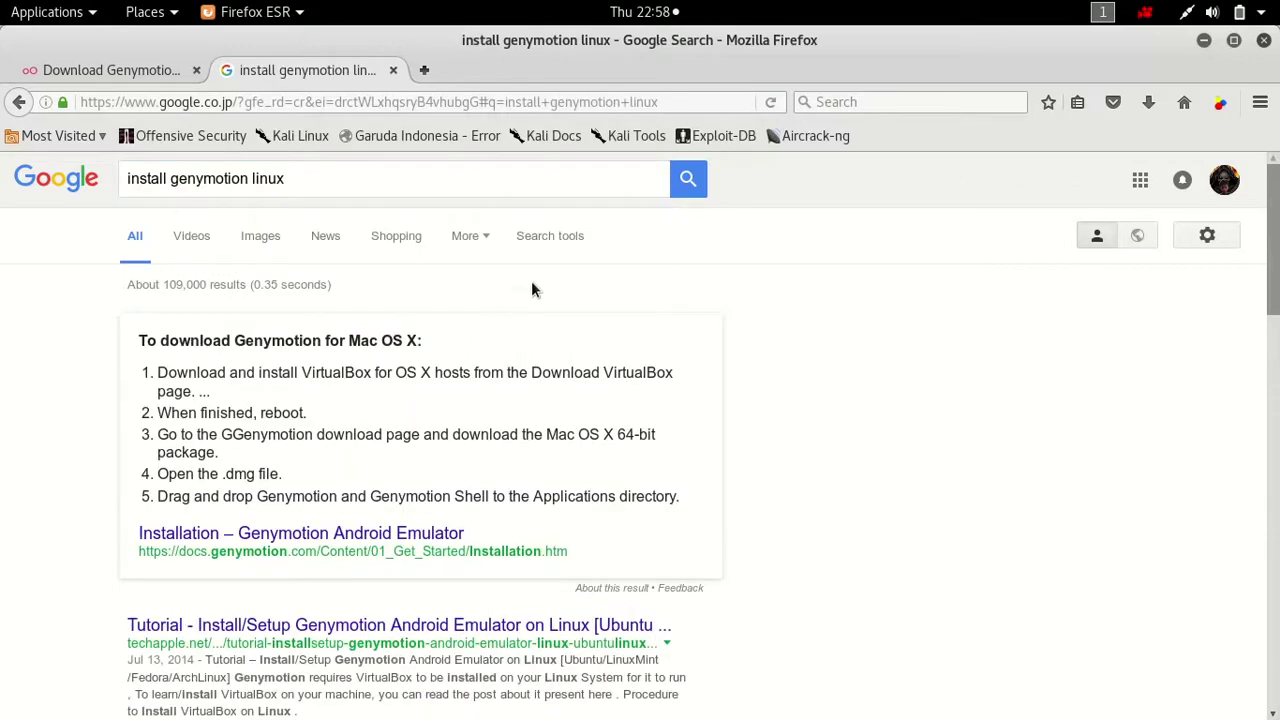
# Limit the search results to the past year
pyautogui.click(558, 244)
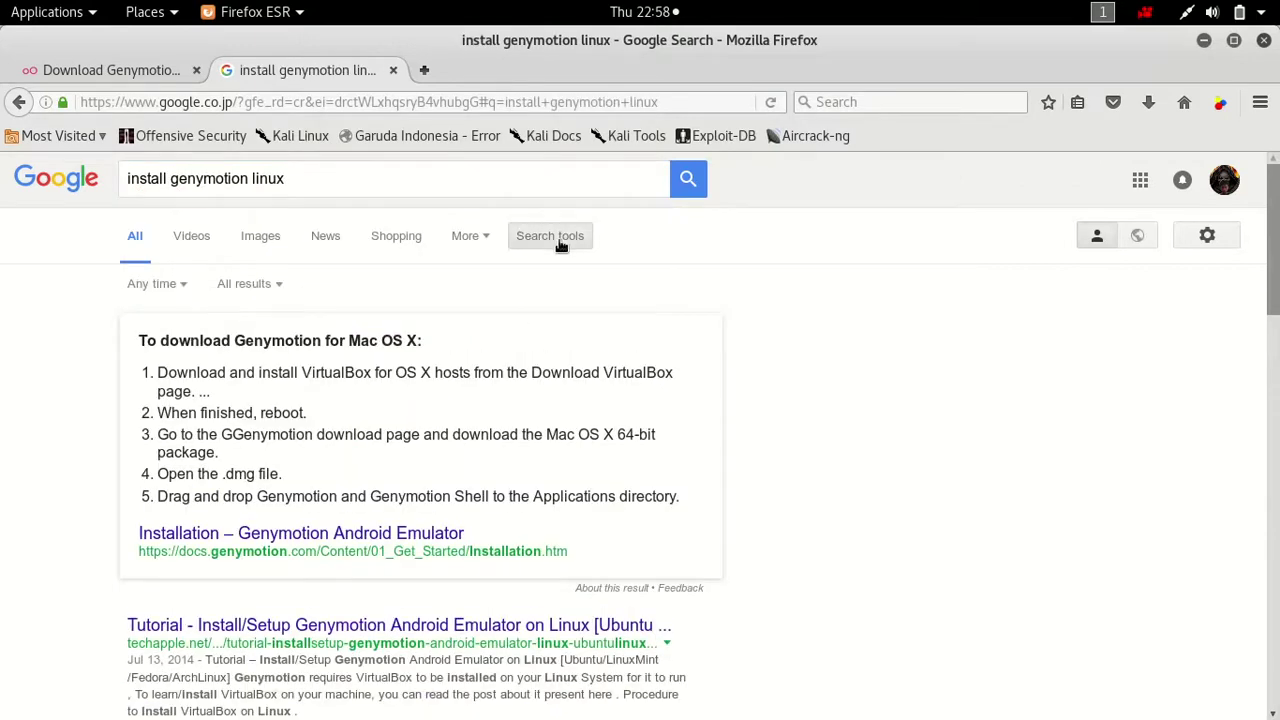
pyautogui.click(152, 286)
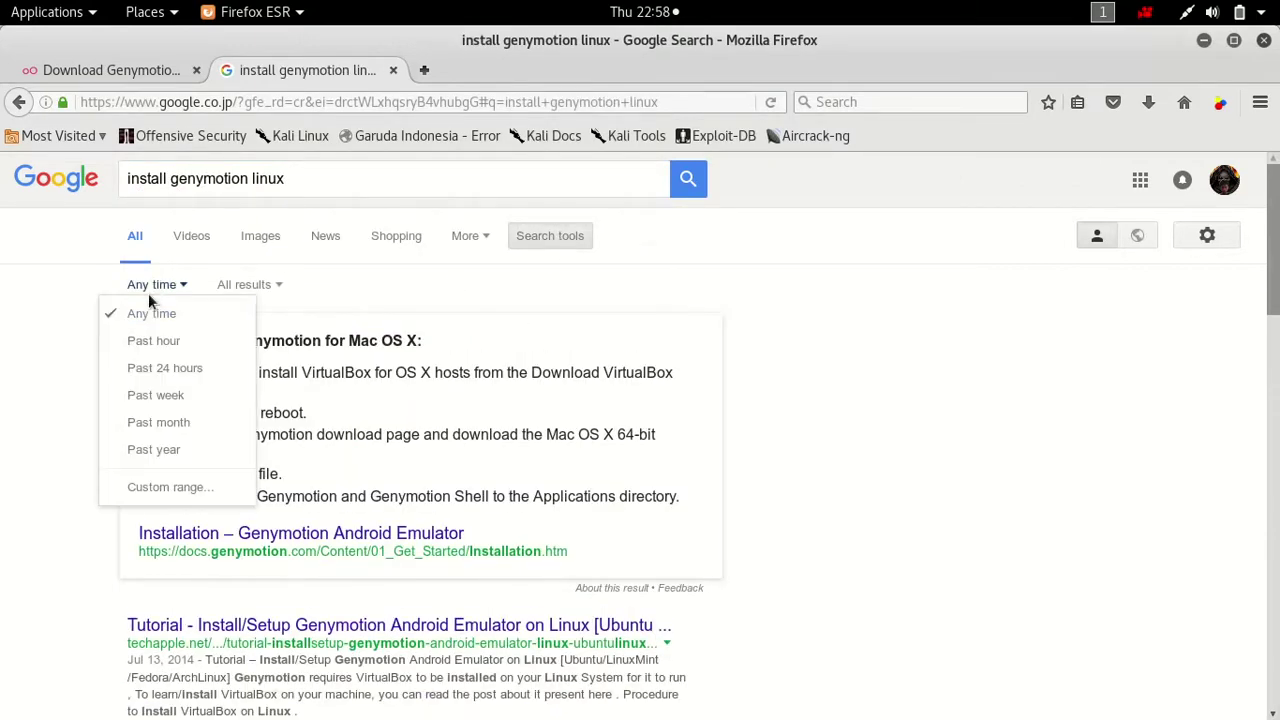
pyautogui.click(175, 452)
# Look through the results and open the LinuxHelp article "How to install Genymotion Android Emulator in Ubuntu"
pyautogui.scroll(-4, 488, 330)
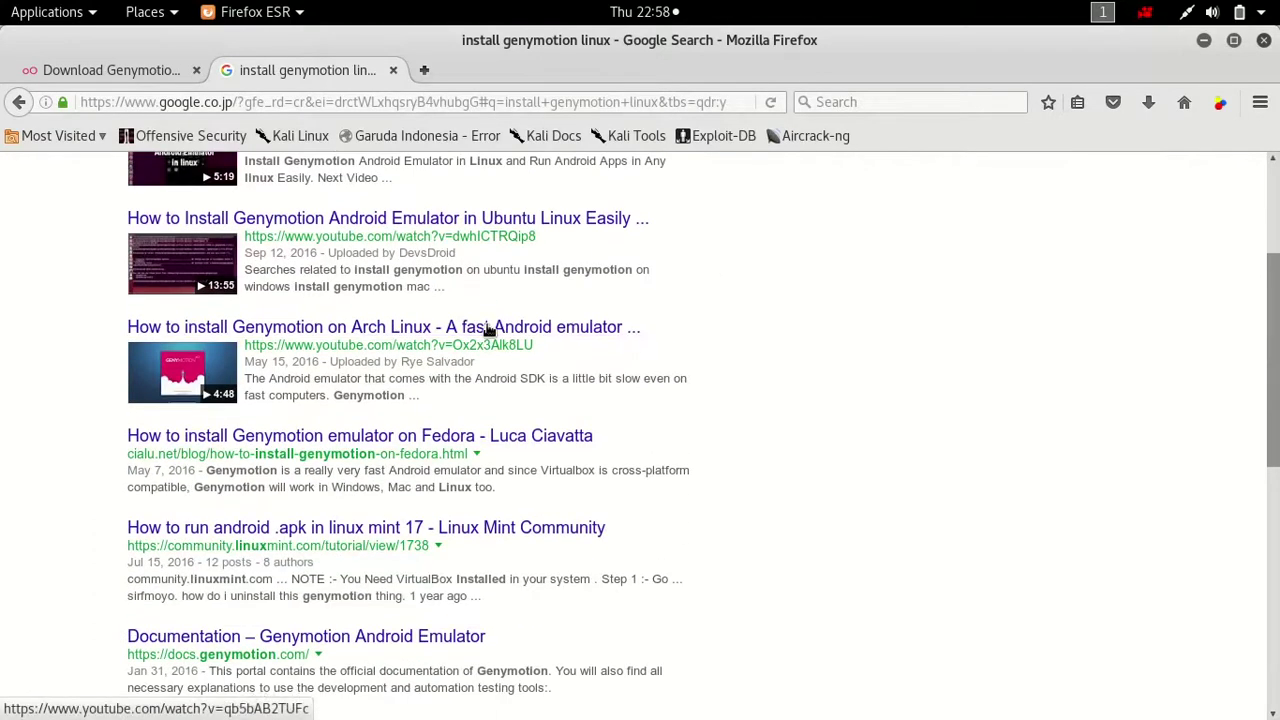
pyautogui.scroll(-3, 488, 330)
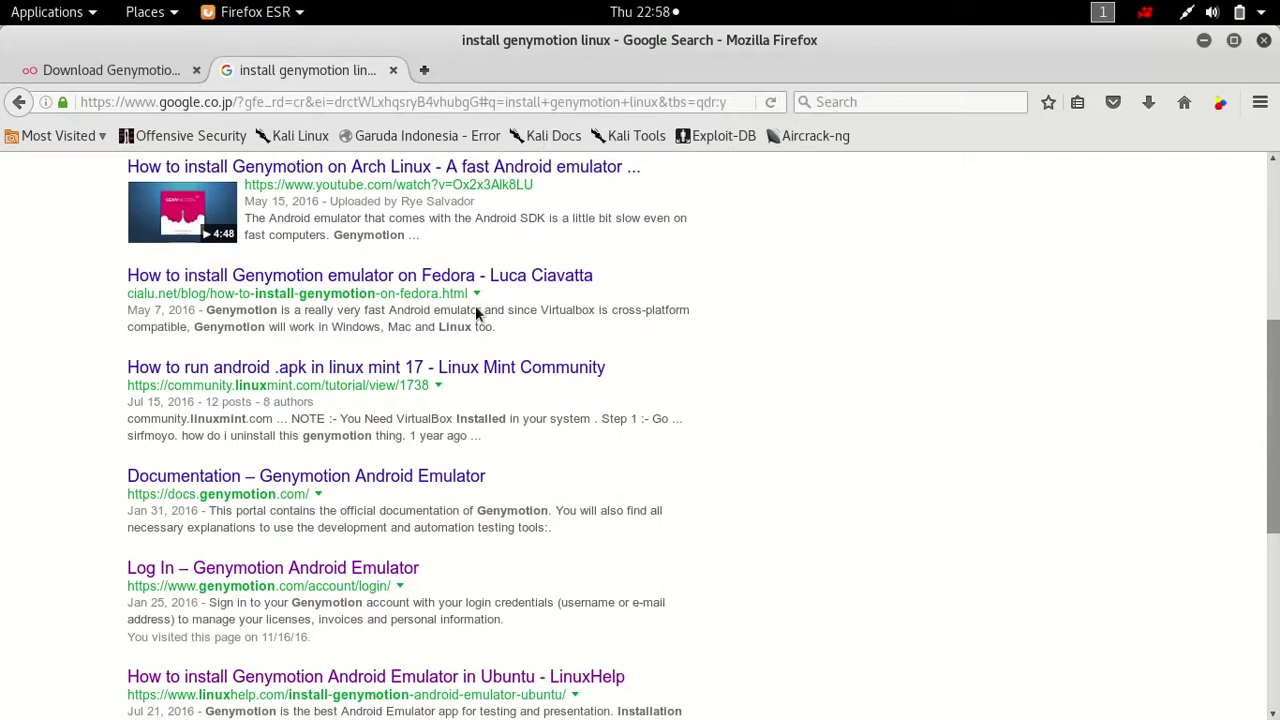
pyautogui.scroll(-4, 476, 310)
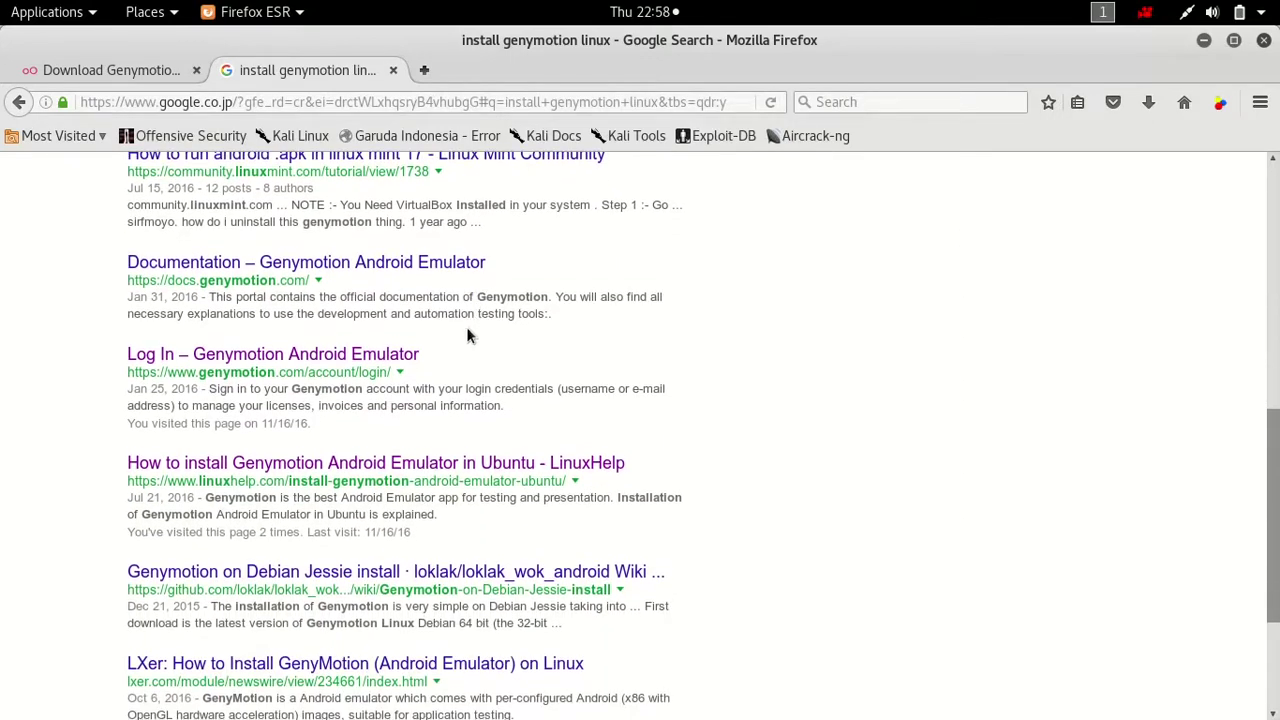
pyautogui.scroll(-2, 468, 336)
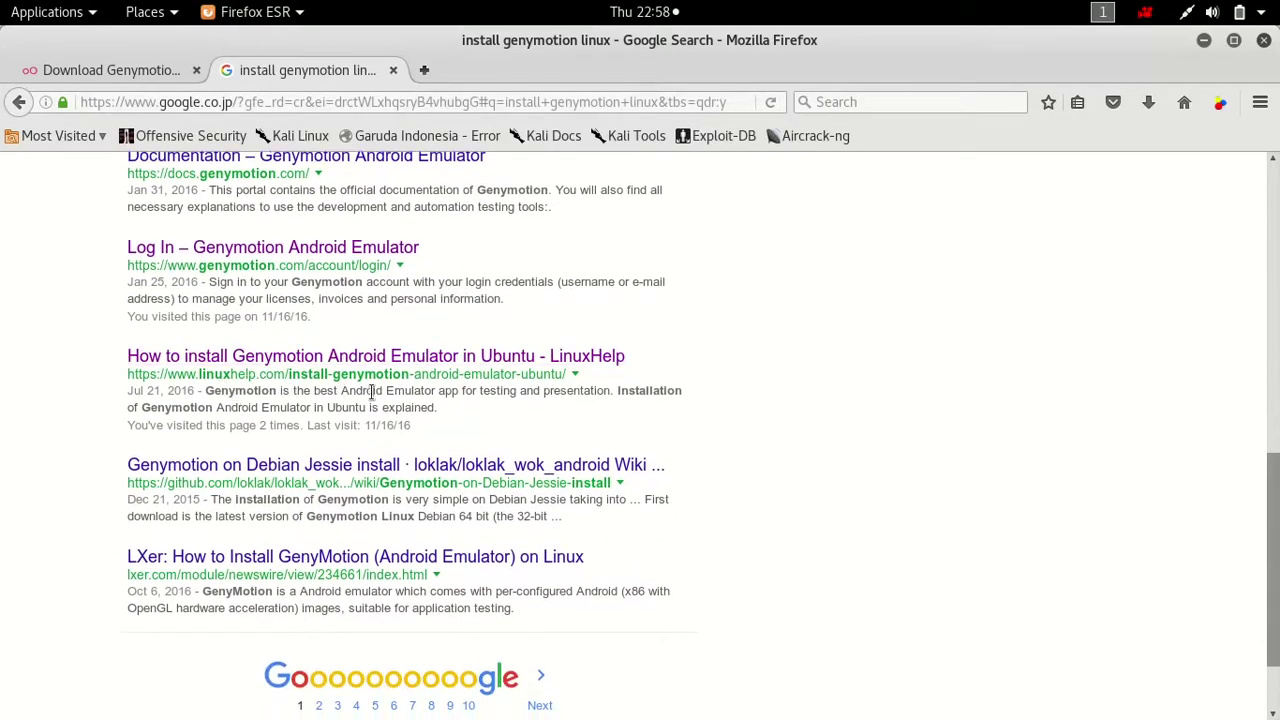
pyautogui.moveTo(238, 375); pyautogui.dragTo(298, 383)
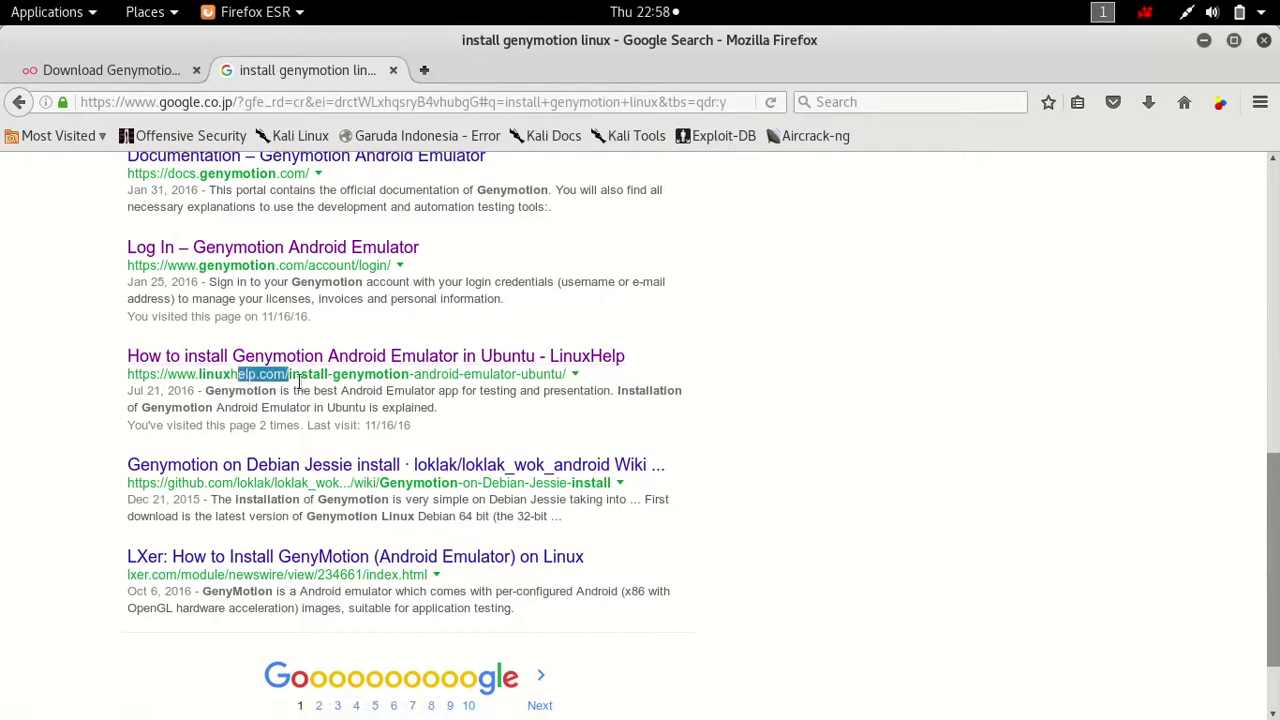
pyautogui.moveTo(412, 378); pyautogui.dragTo(441, 376)
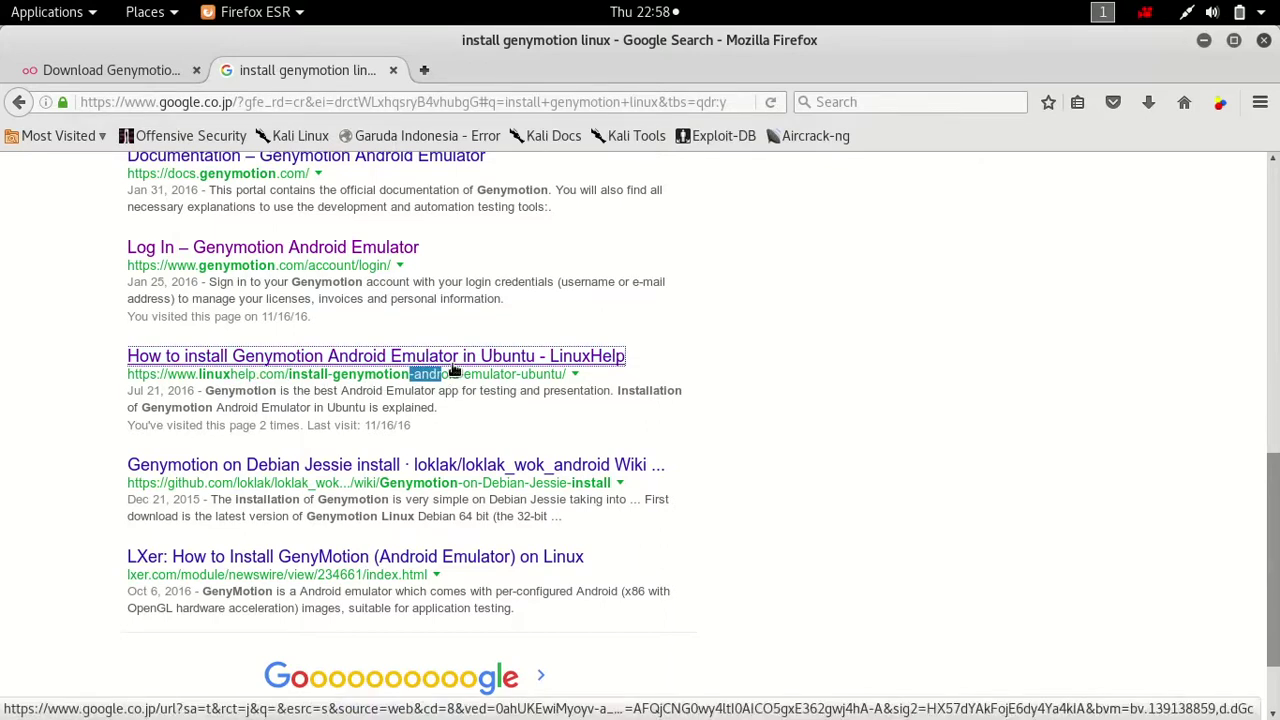
pyautogui.click(450, 360)
# Examine the article's instructions from account creation to installing VirtualBox, and highlight the chmod +x command that makes the package executable
pyautogui.scroll(-10, 460, 350)
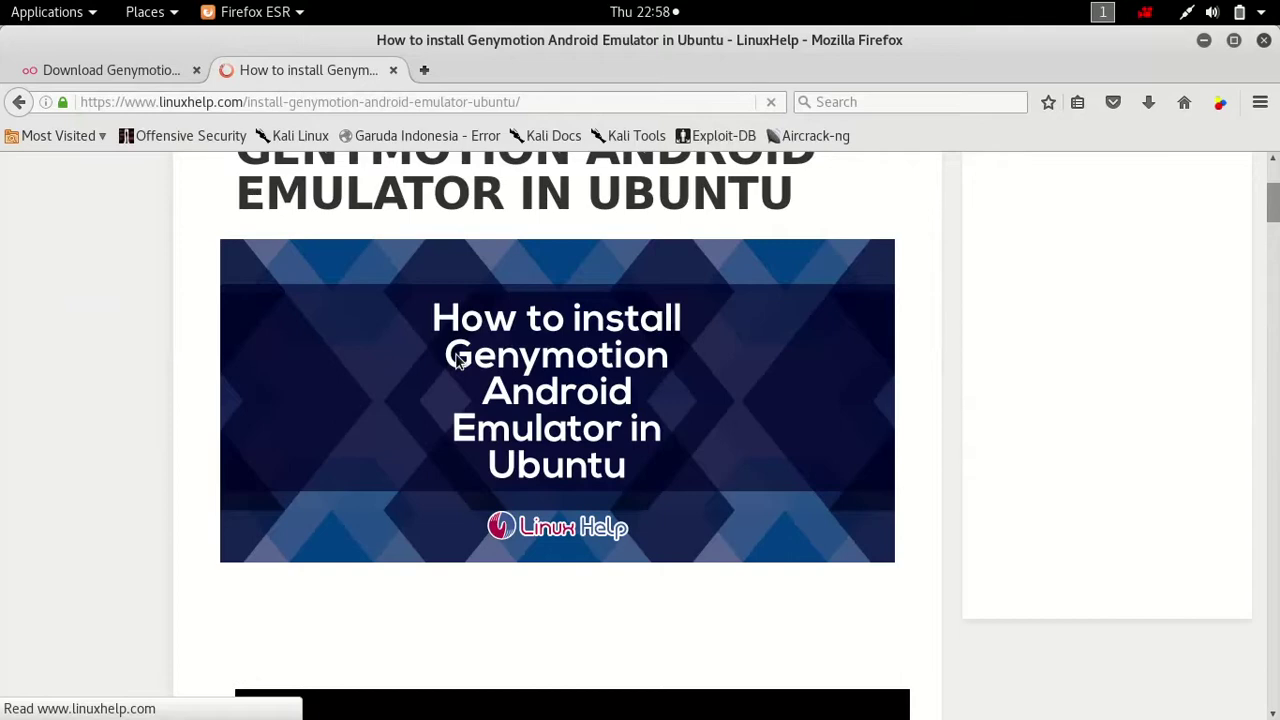
pyautogui.scroll(-5, 498, 329)
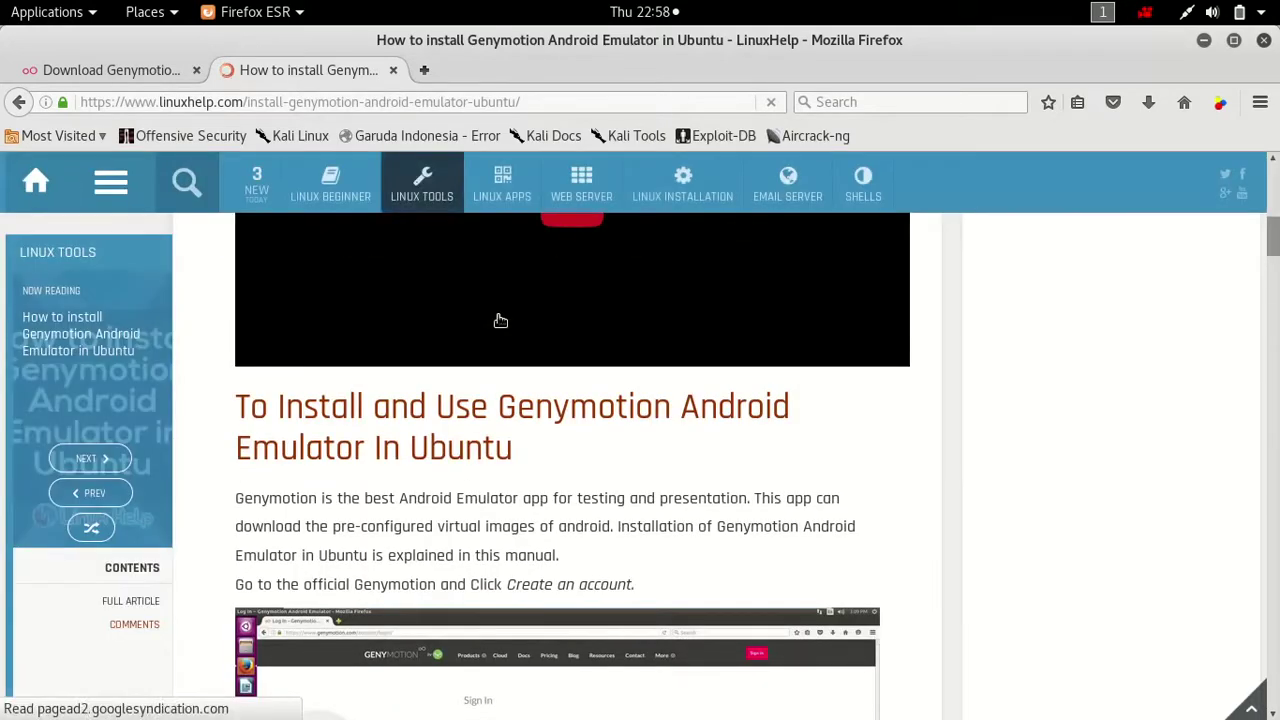
pyautogui.scroll(5, 500, 322)
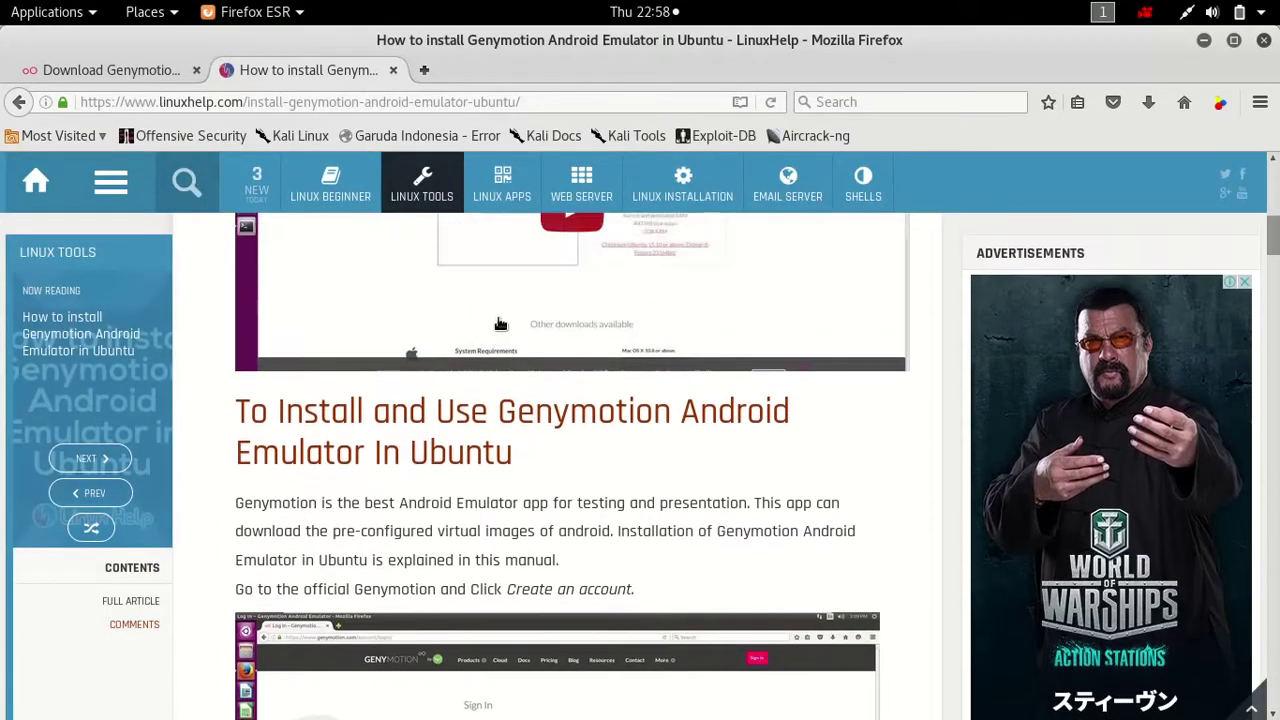
pyautogui.scroll(-7, 510, 420)
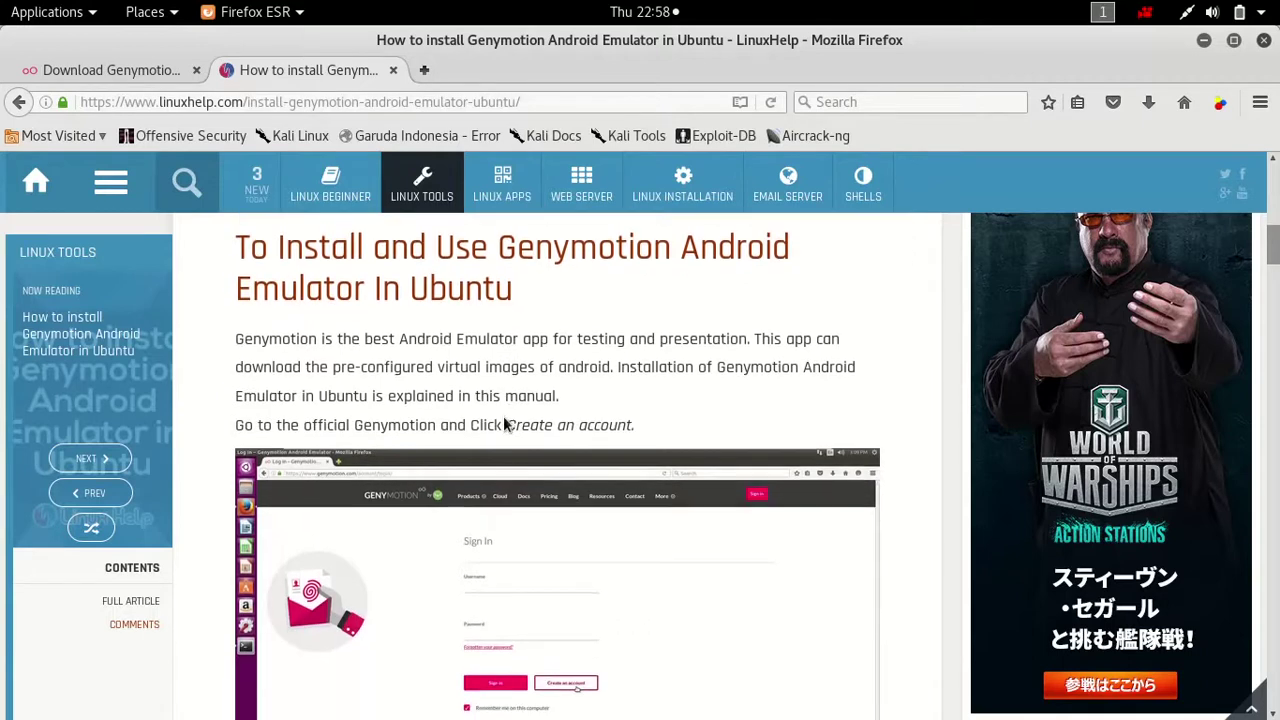
pyautogui.scroll(-15, 497, 385)
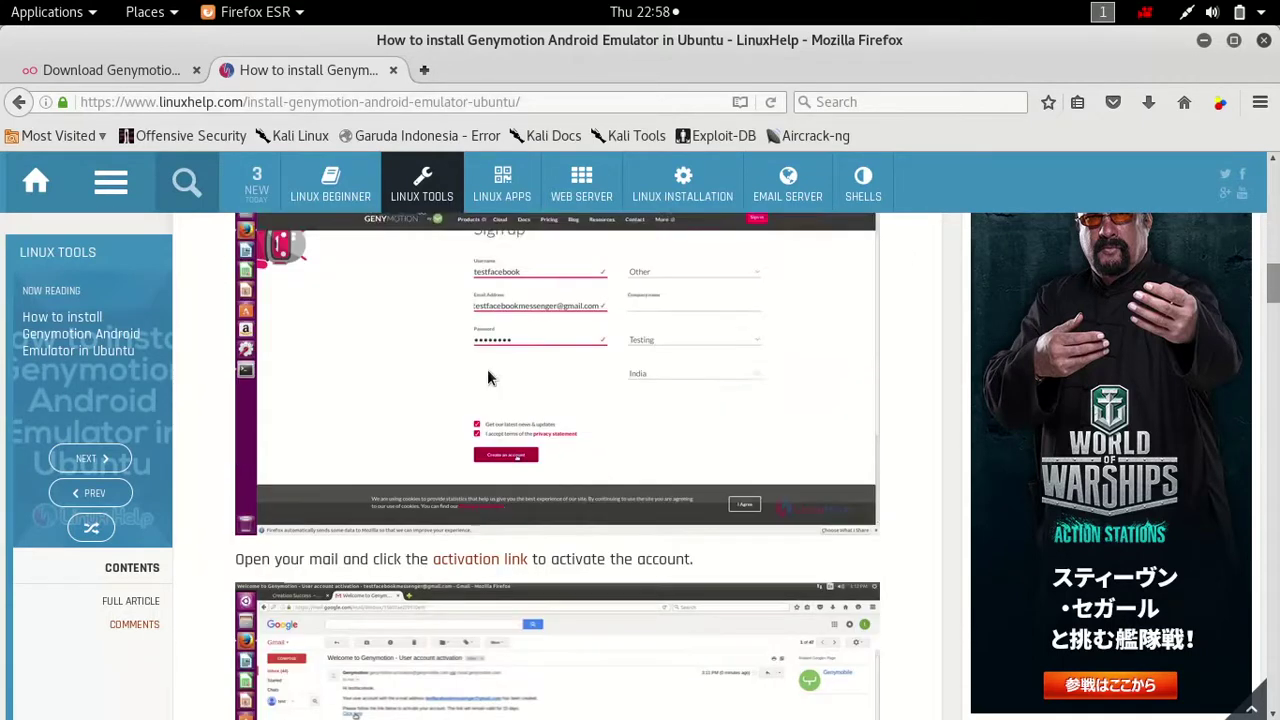
pyautogui.scroll(-18, 488, 372)
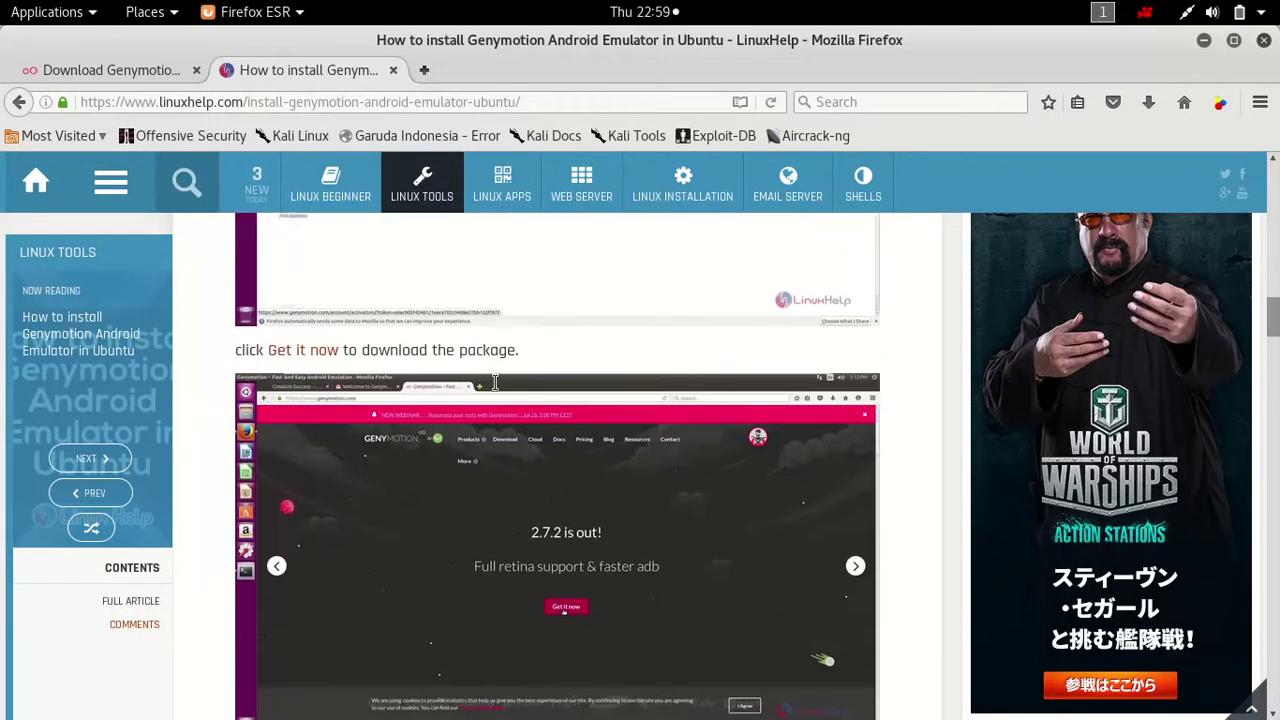
pyautogui.scroll(-5, 484, 398)
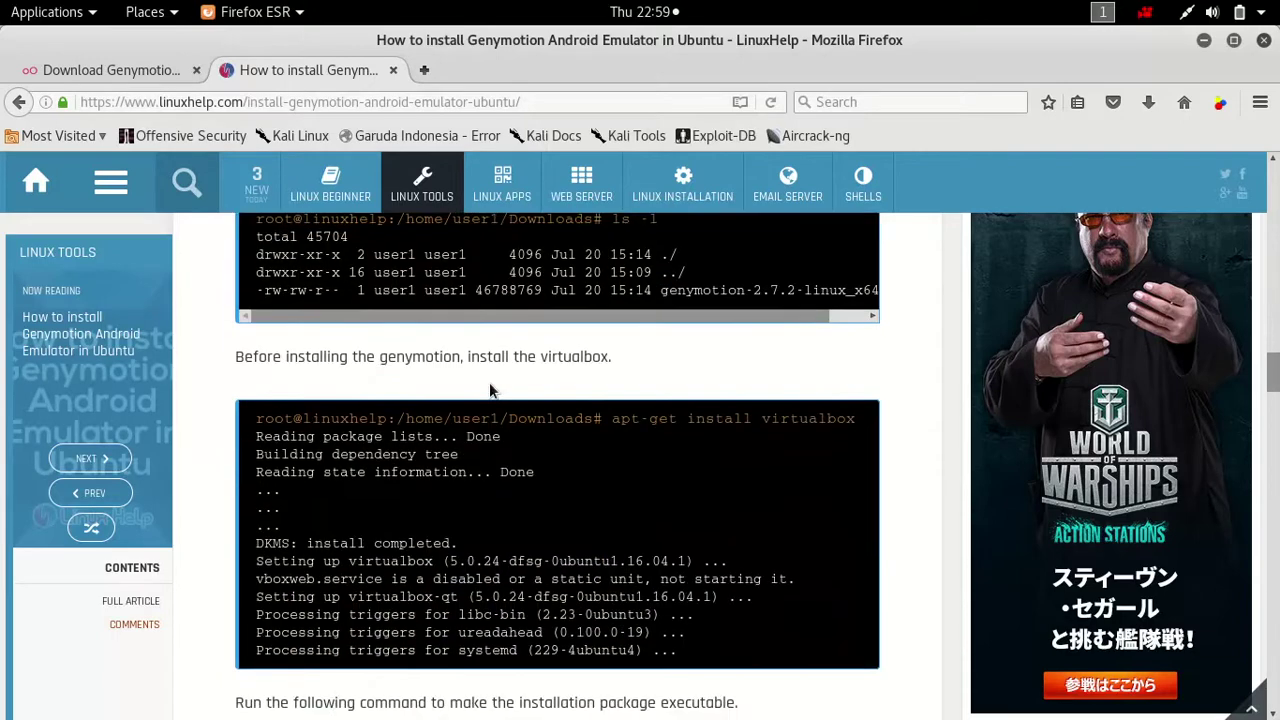
pyautogui.scroll(2, 491, 386)
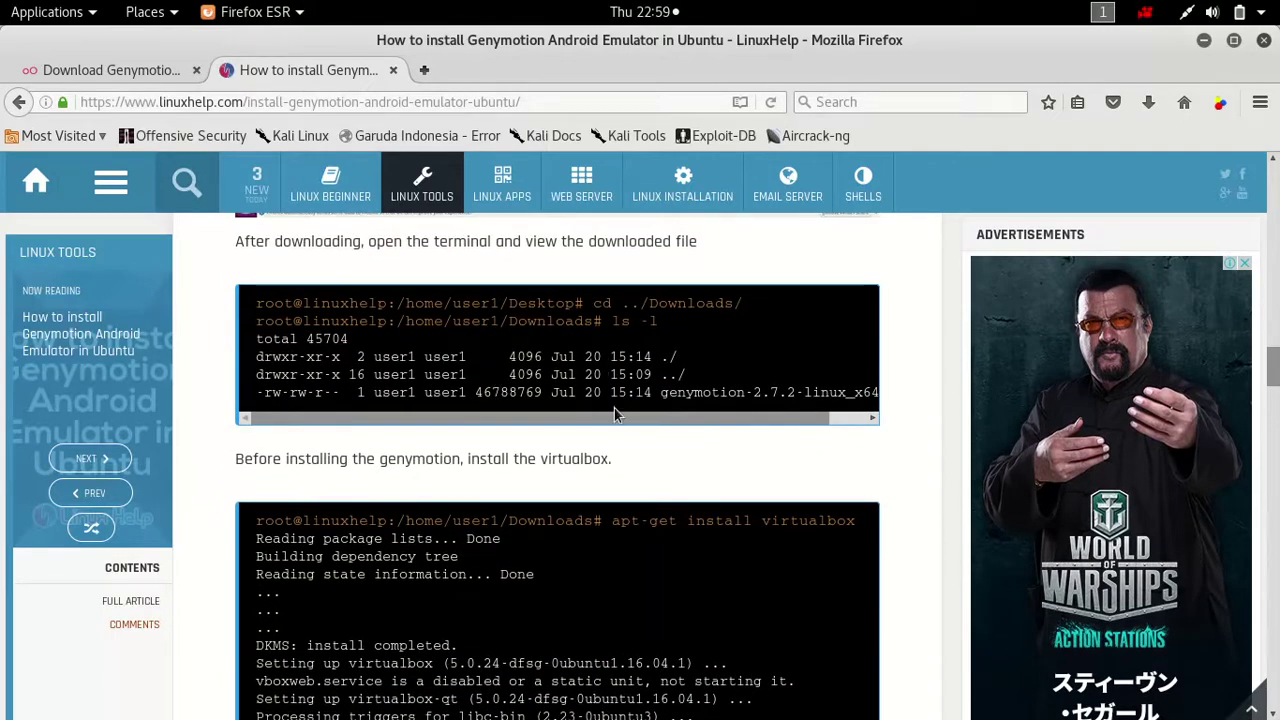
pyautogui.scroll(-8, 620, 400)
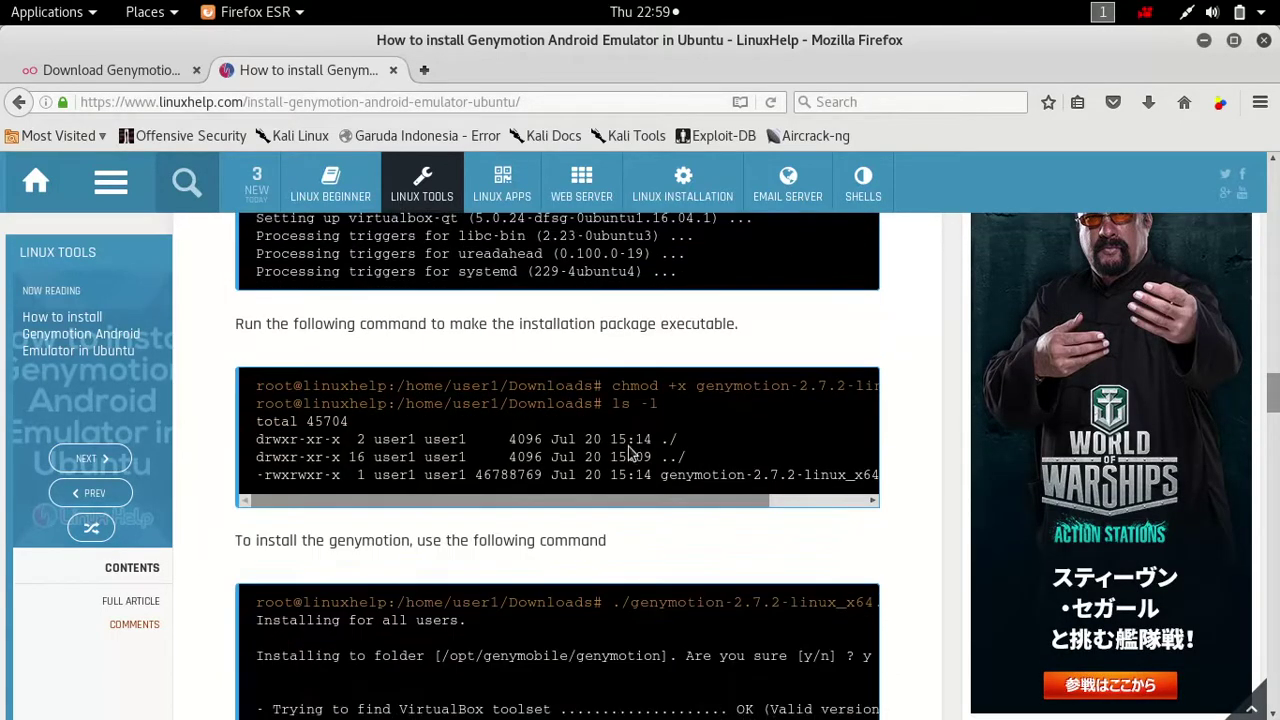
pyautogui.moveTo(612, 386); pyautogui.dragTo(901, 386)
# Switch to the Downloads terminal and make the installer executable with chmod +x genymotion-2.8.0-linux_x64.bin
pyautogui.press('super')
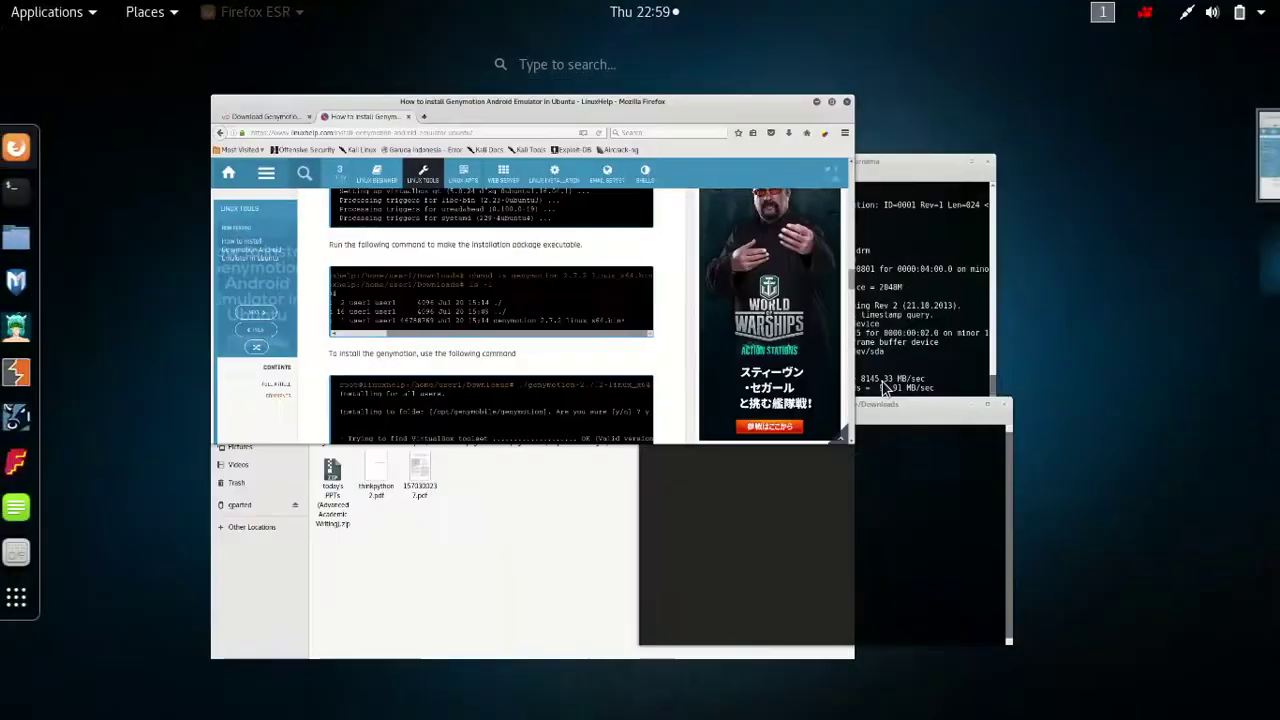
pyautogui.click(846, 537)
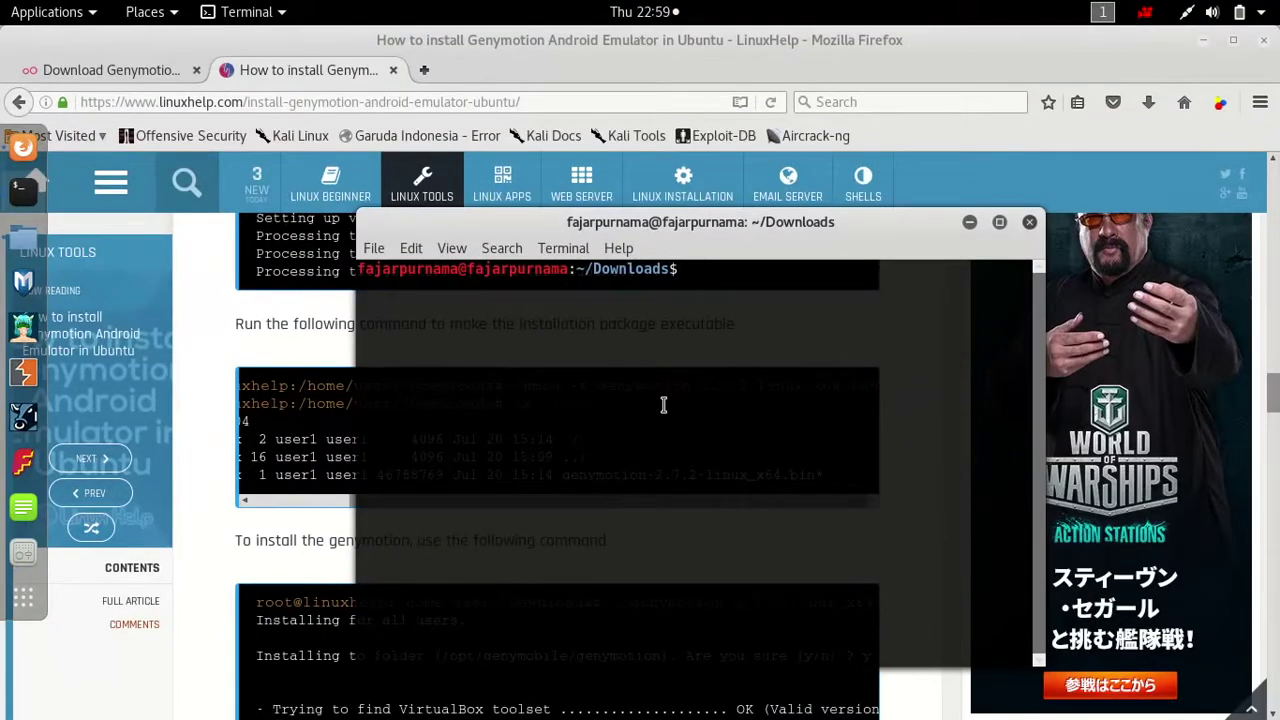
pyautogui.write('chmod +x ge')
pyautogui.press('Tab')
pyautogui.press('Return')
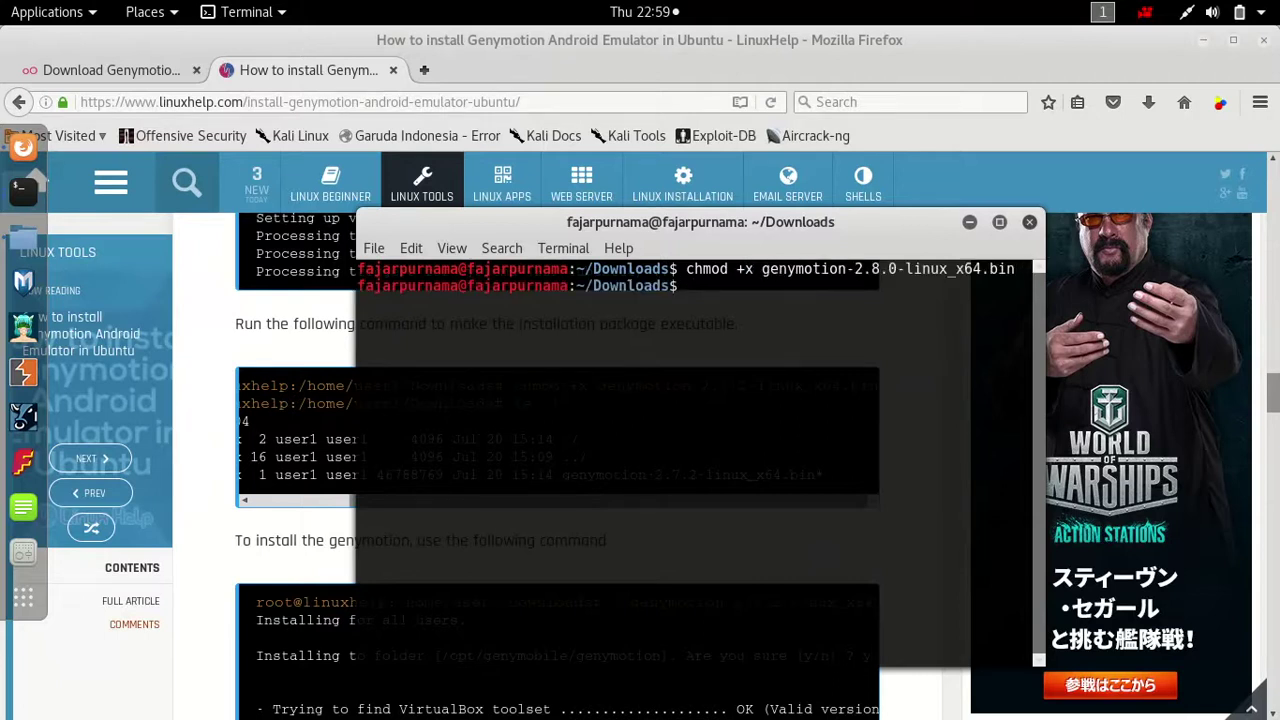
# Check the file permissions with ls -l for the folder and for genymotion-2.8.0-linux_x64.bin, and maximize the terminal window
pyautogui.write('ls -l')
pyautogui.press('Return')
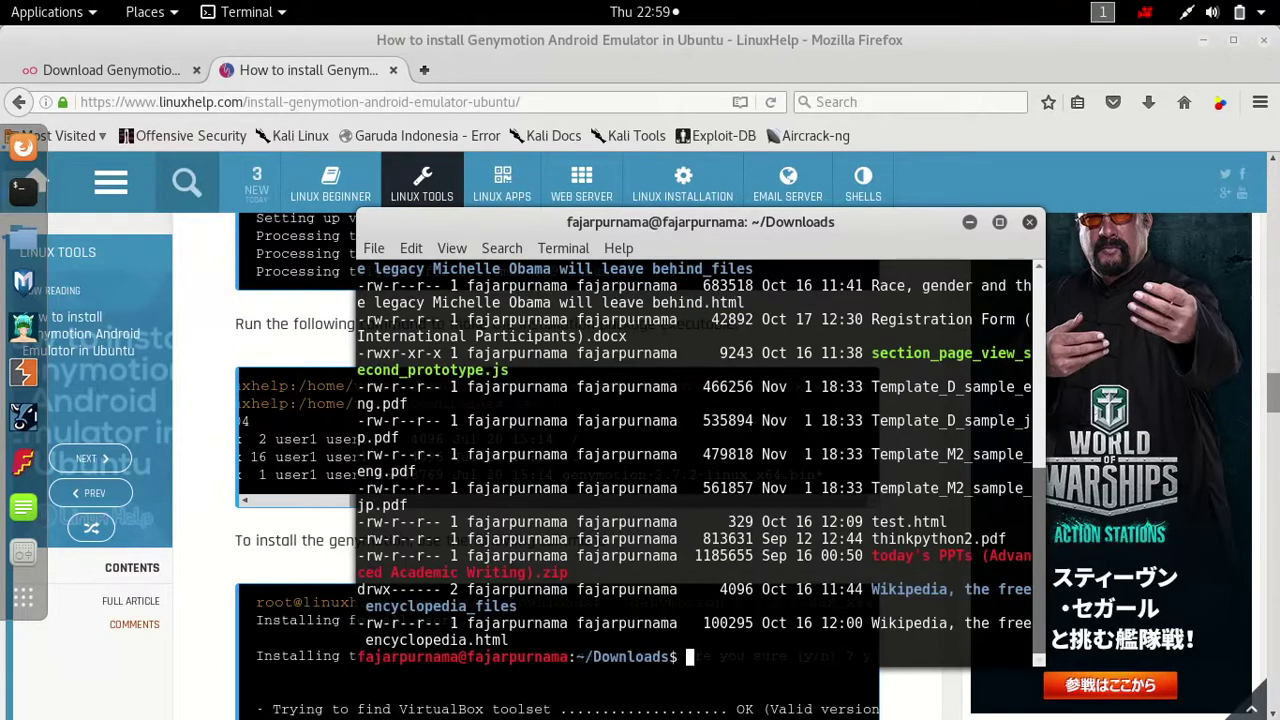
pyautogui.press('Up')
pyautogui.write('gen')
pyautogui.press('Tab')
pyautogui.press('Return')
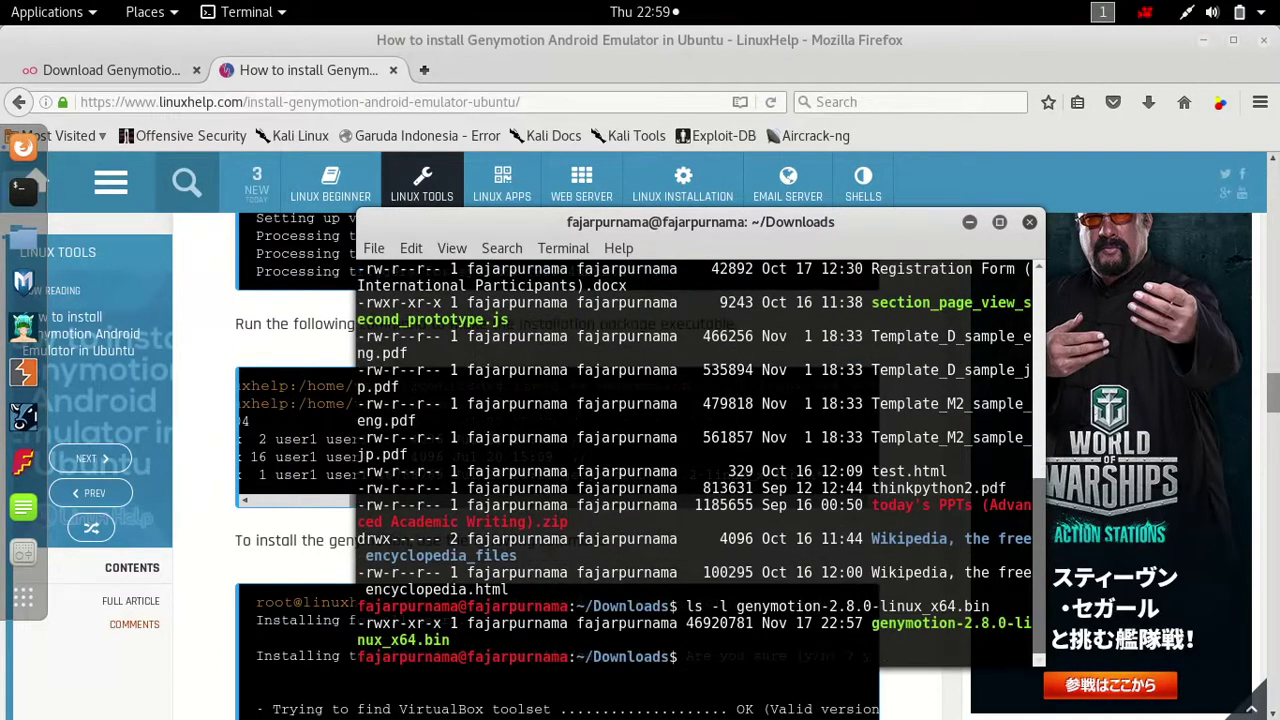
pyautogui.click(999, 222)
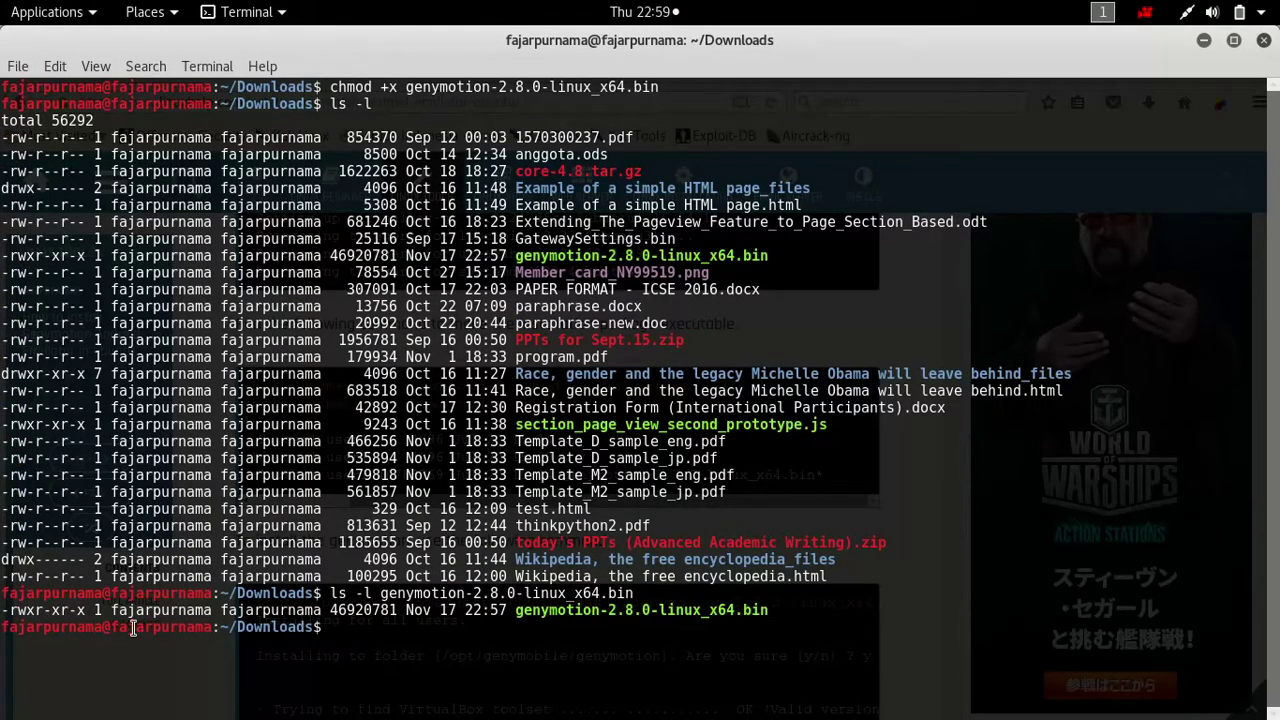
# Highlight the owner, group and permission string of genymotion-2.8.0-linux_x64.bin in the listing, and clear the terminal
pyautogui.moveTo(111, 610); pyautogui.dragTo(316, 618)
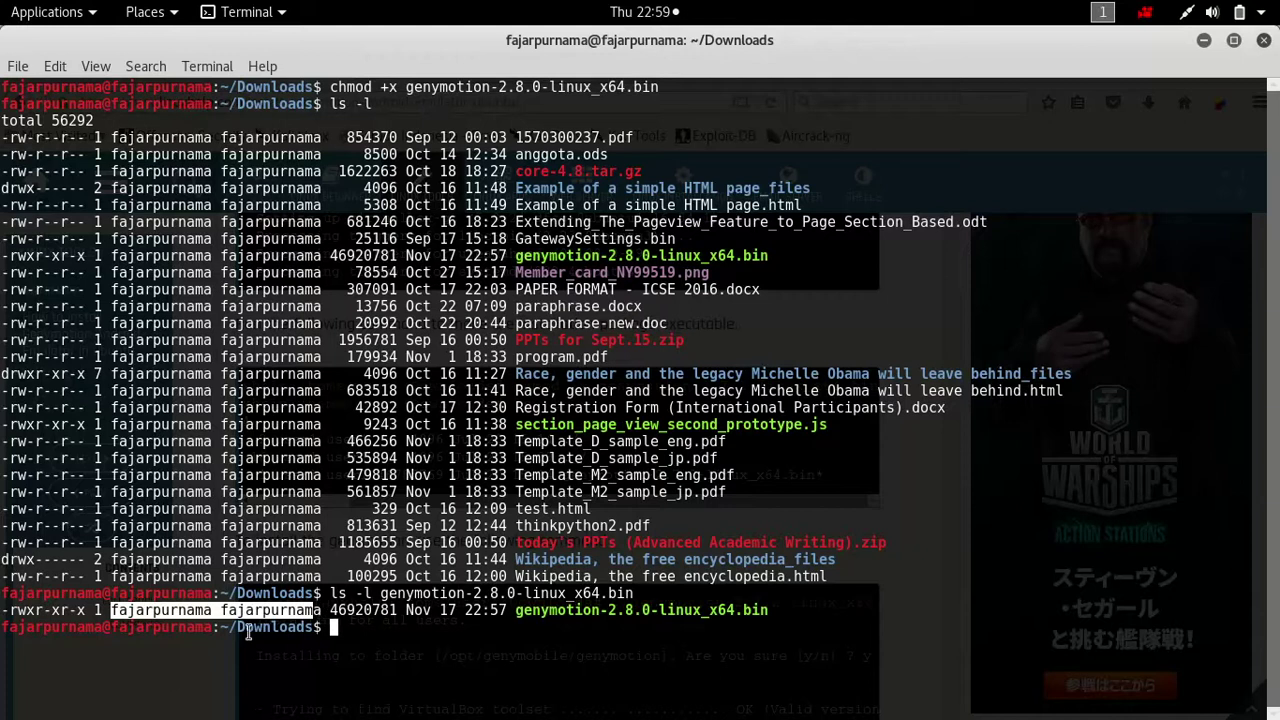
pyautogui.moveTo(88, 620); pyautogui.dragTo(8, 626)
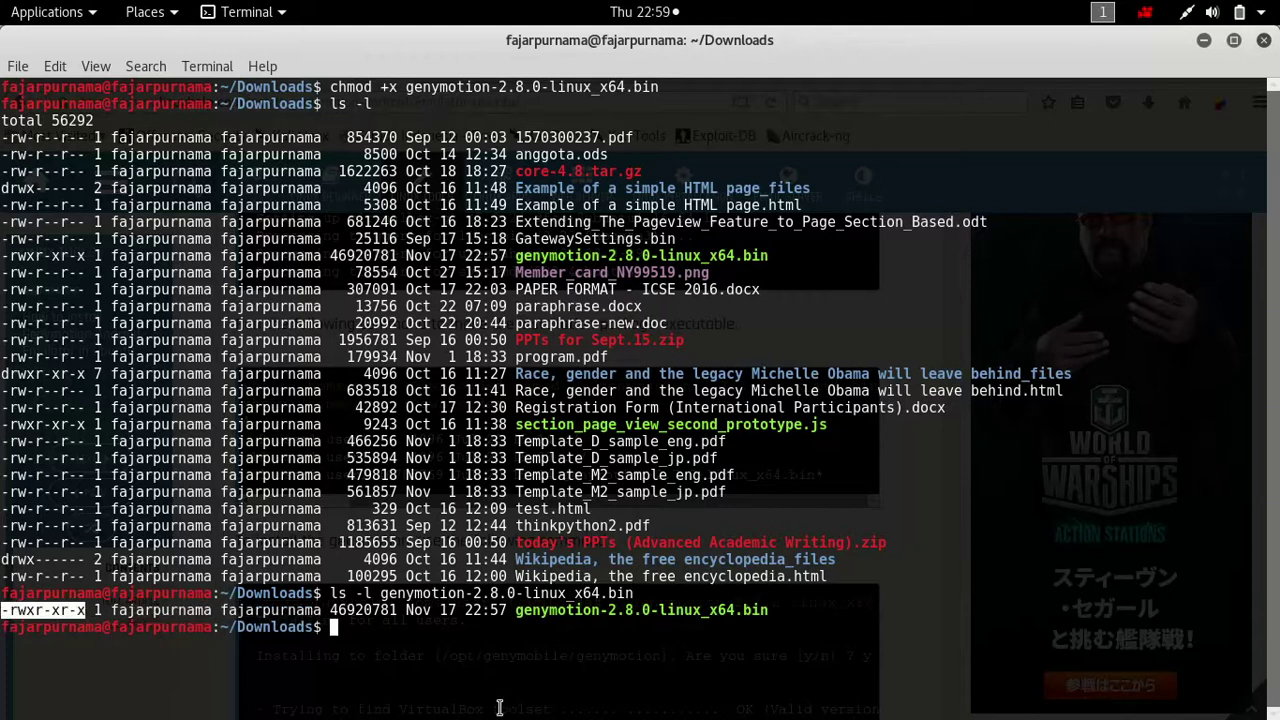
pyautogui.write('clear')
pyautogui.press('Return')
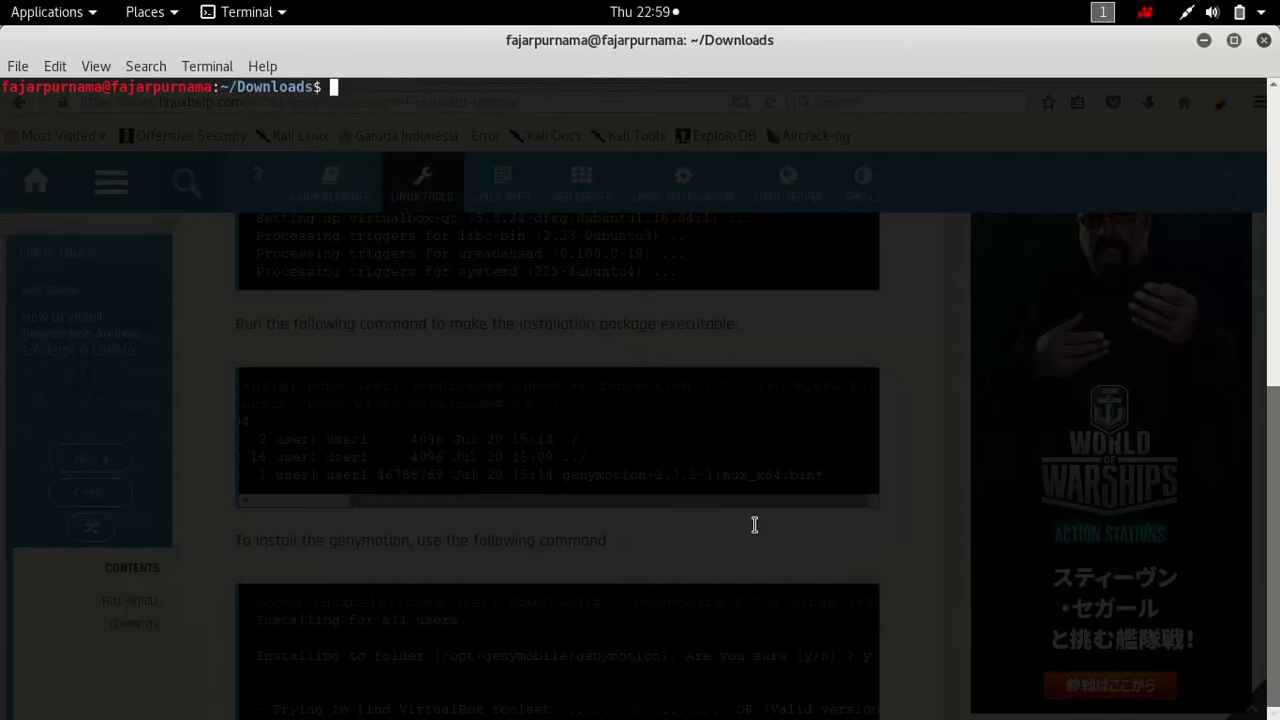
# Try to run ./genymotion-2.8.0-linux_x64.bin as the regular user, and answer n to the installation folder question
pyautogui.write('./ge')
pyautogui.press('Tab')
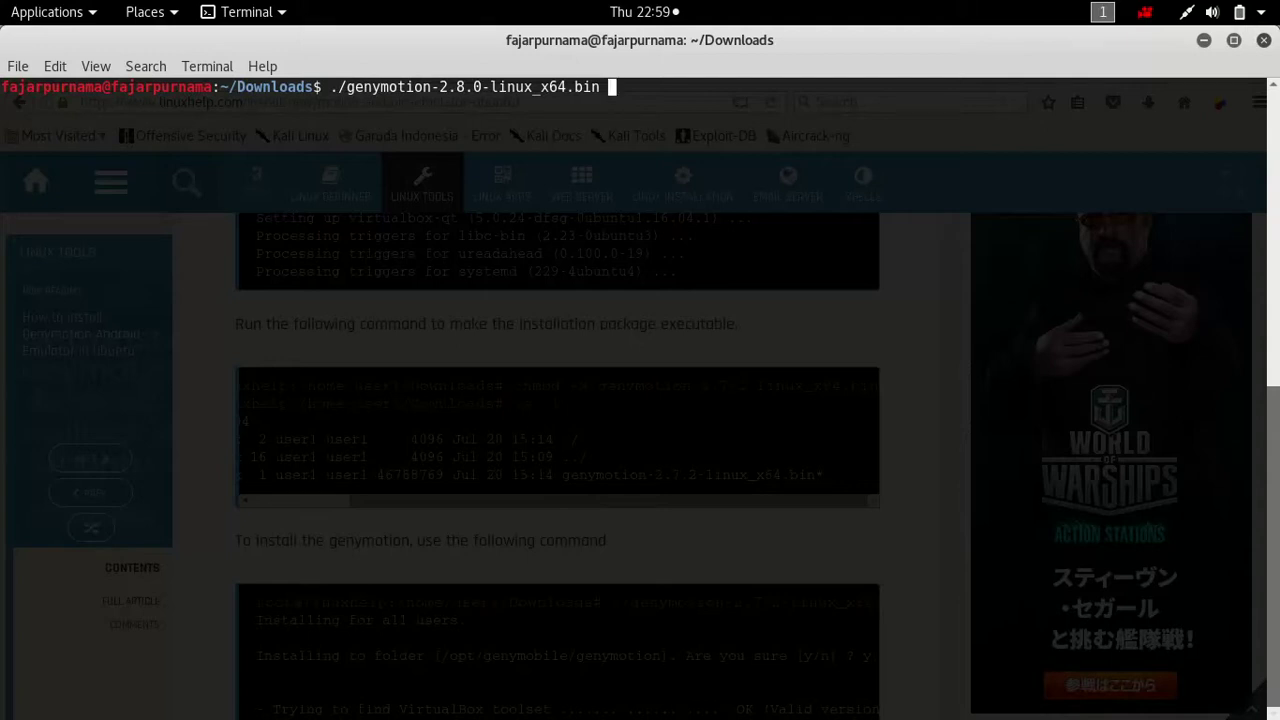
pyautogui.press('Return')
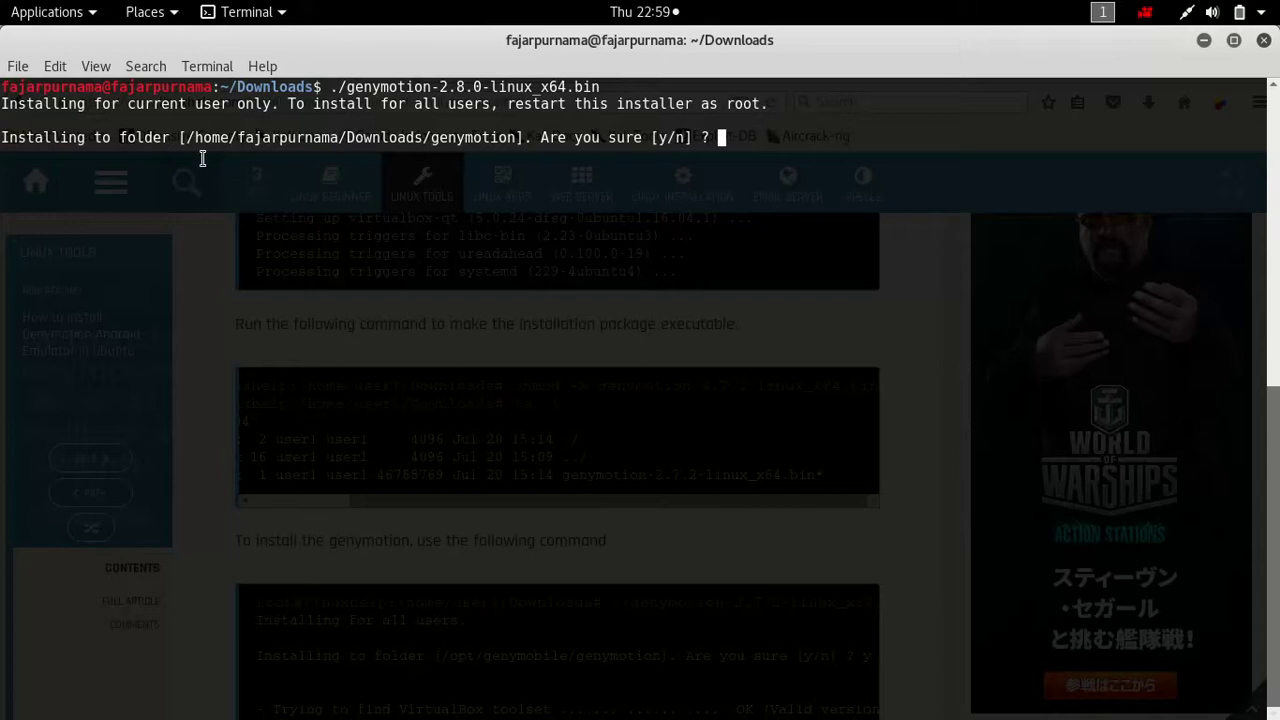
pyautogui.moveTo(212, 90); pyautogui.dragTo(43, 88)
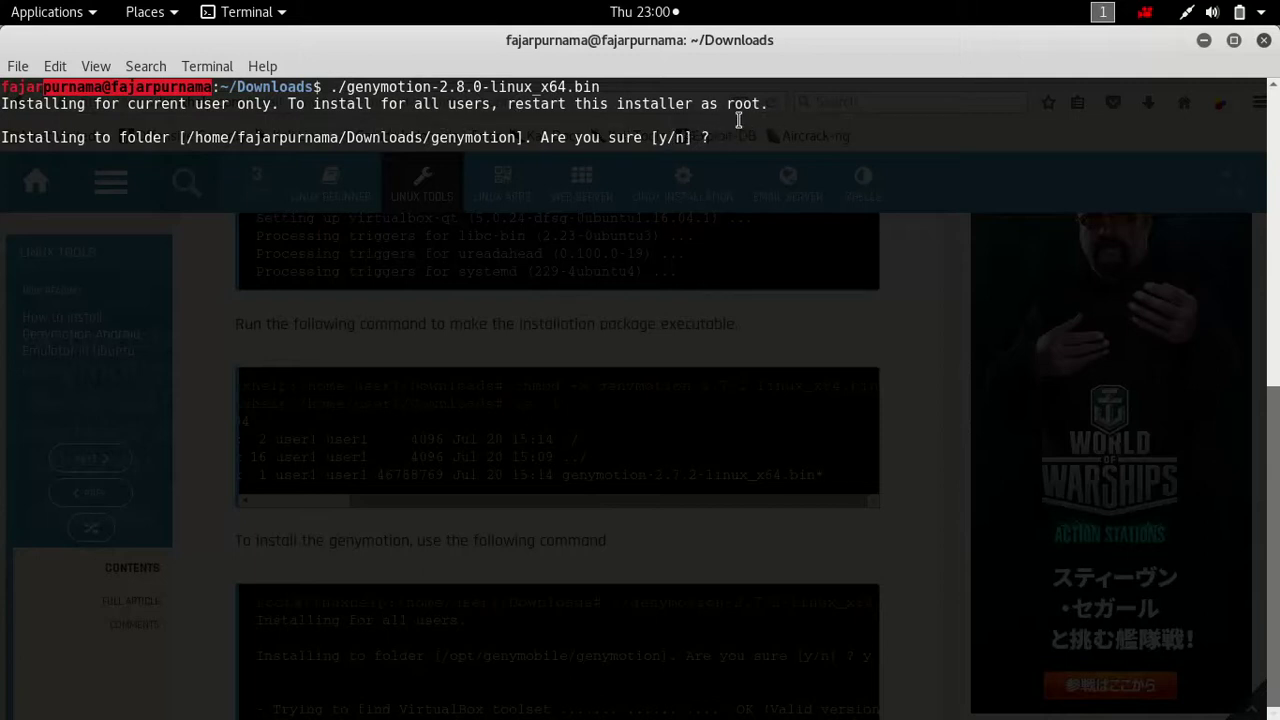
pyautogui.write('n')
pyautogui.press('Return')
# Switch to a root shell with sudo su, entering the account password
pyautogui.write('sudo')
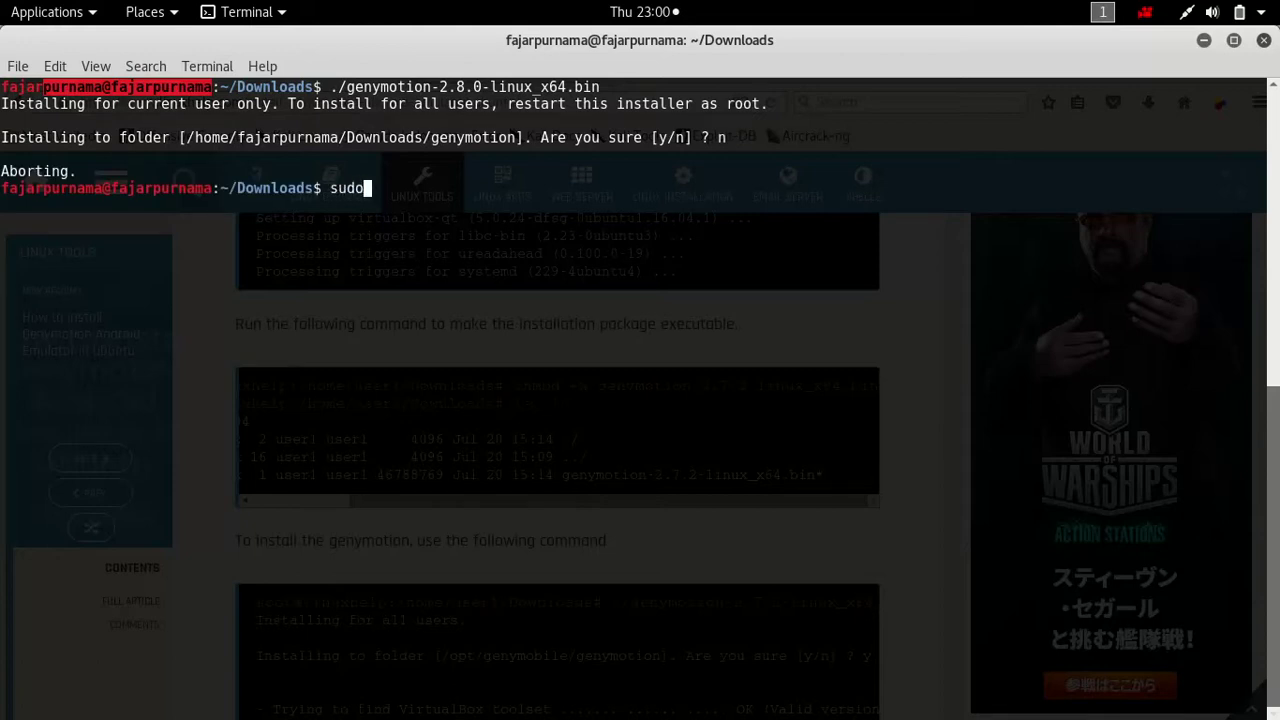
pyautogui.write(' su')
pyautogui.press('Return')
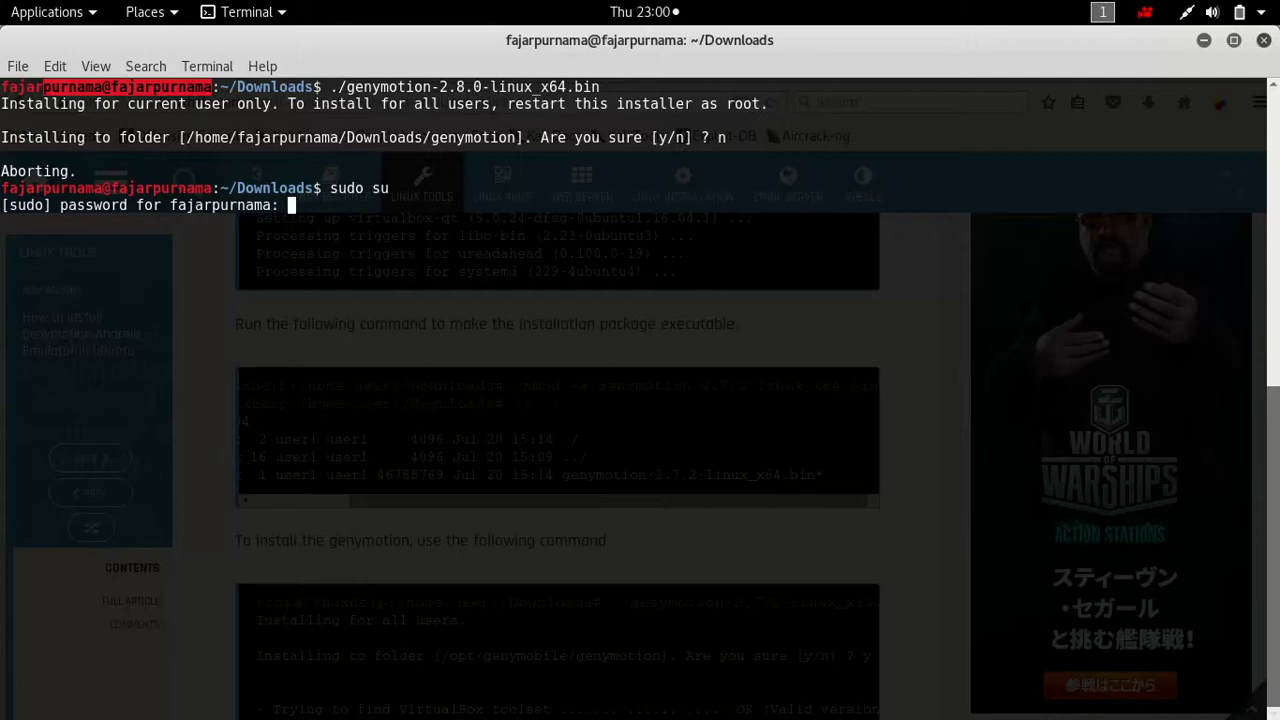
pyautogui.press('Return')
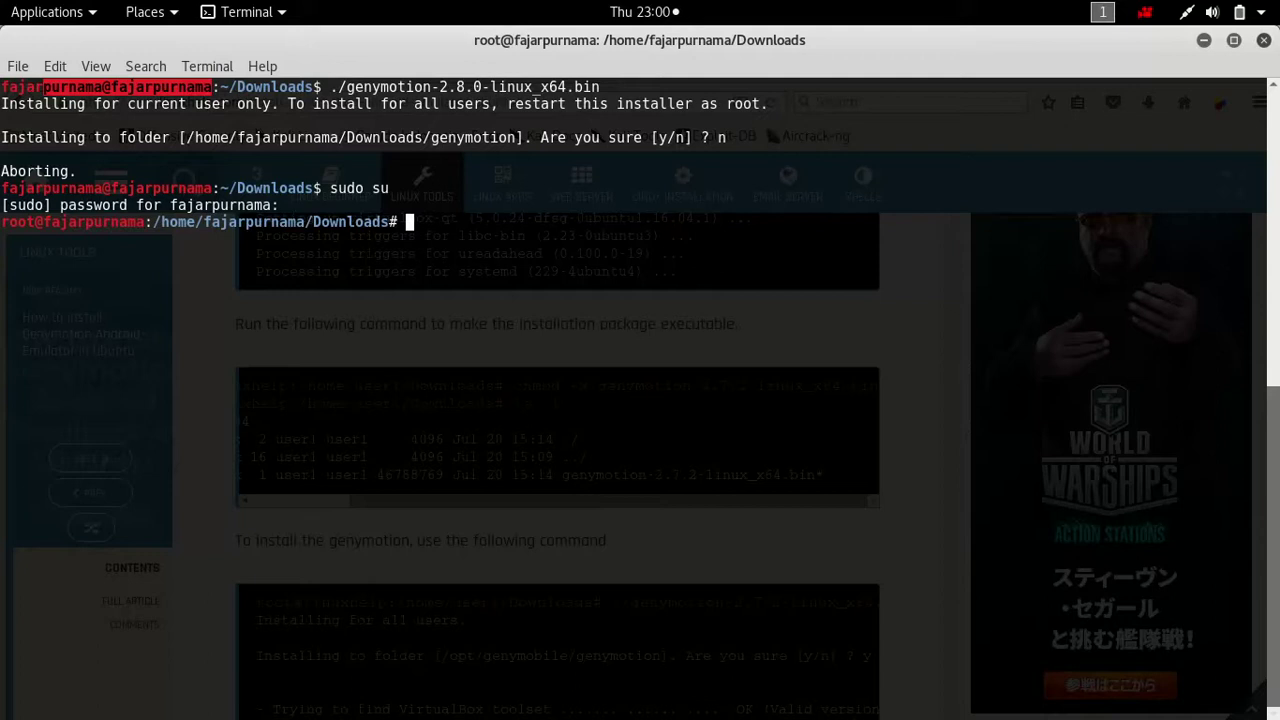
# Run ./genymotion-2.8.0-linux_x64.bin as root and answer y to install Genymotion into /opt/genymobile/genymotion
pyautogui.write('./genymotion-2.8.0-linux_x64.bin')
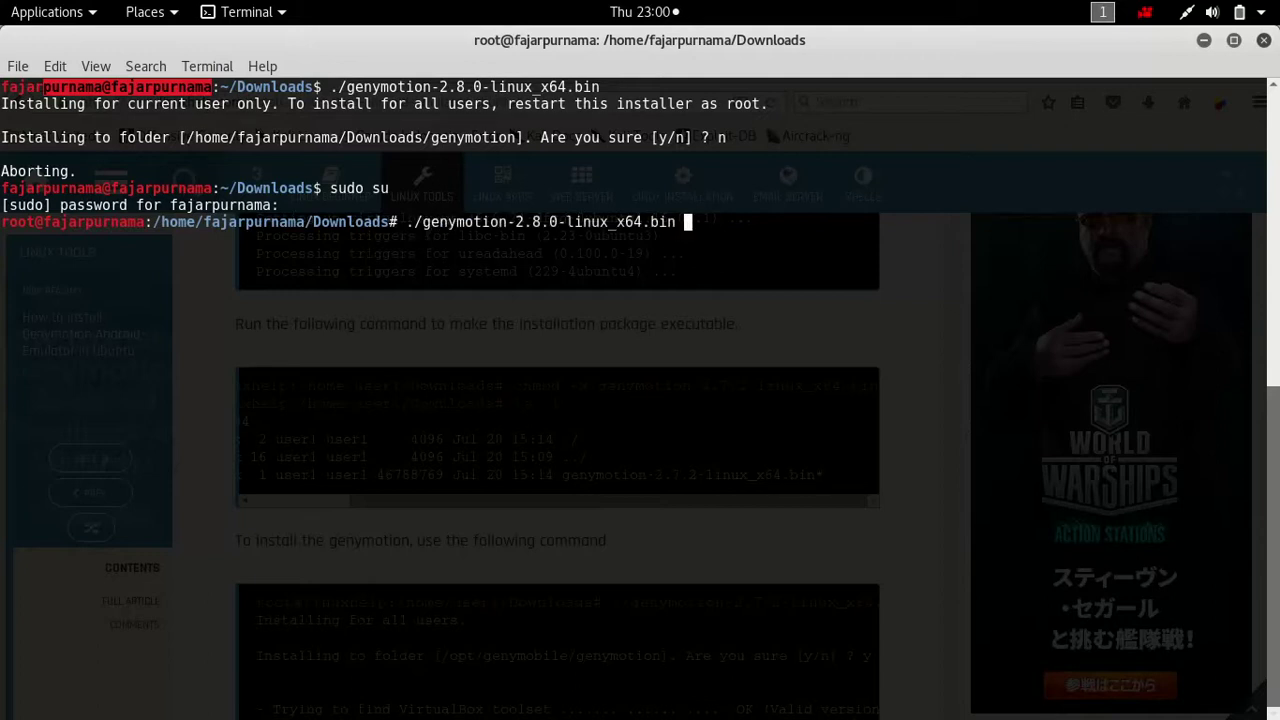
pyautogui.press('Return')
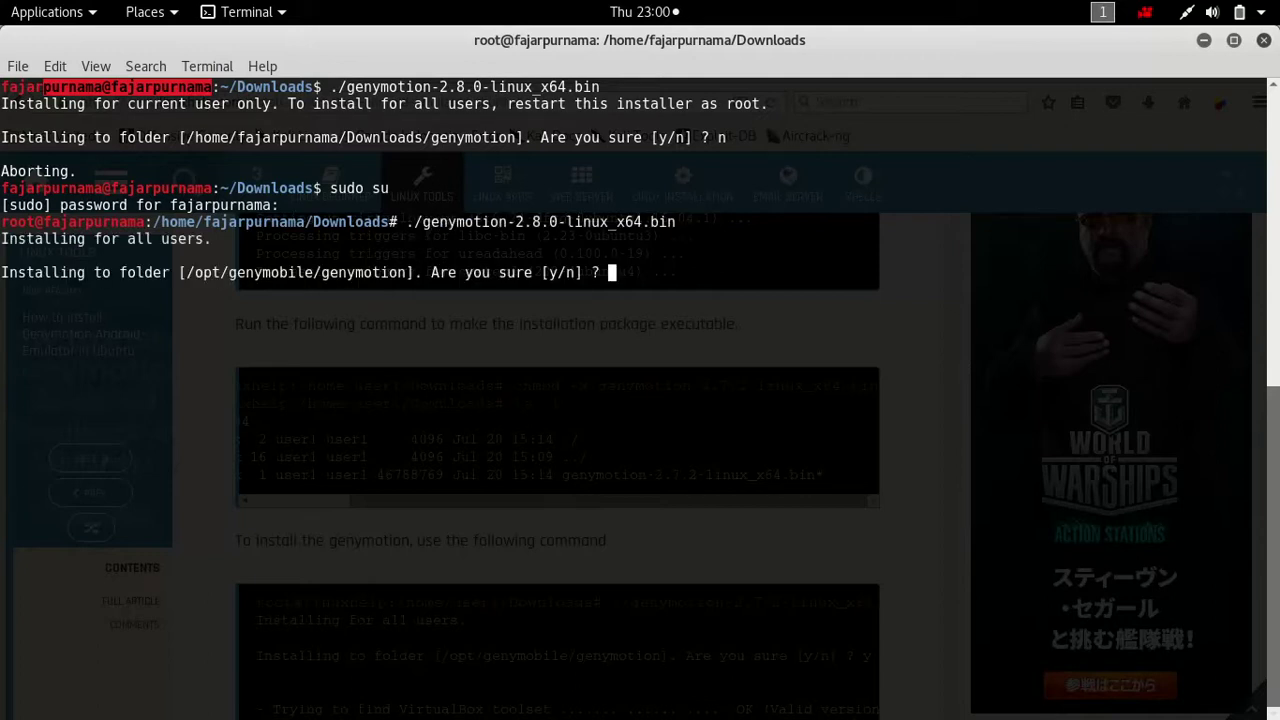
pyautogui.moveTo(197, 276); pyautogui.dragTo(408, 276)
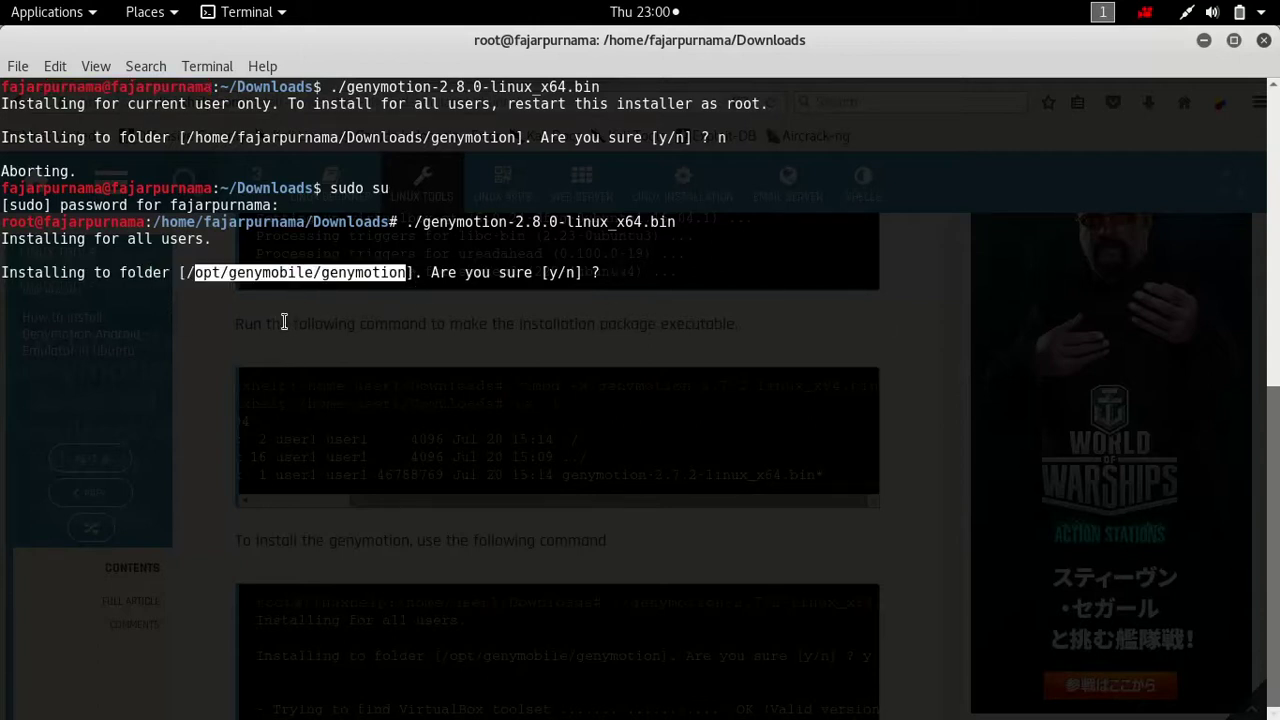
pyautogui.write('y')
pyautogui.press('Return')
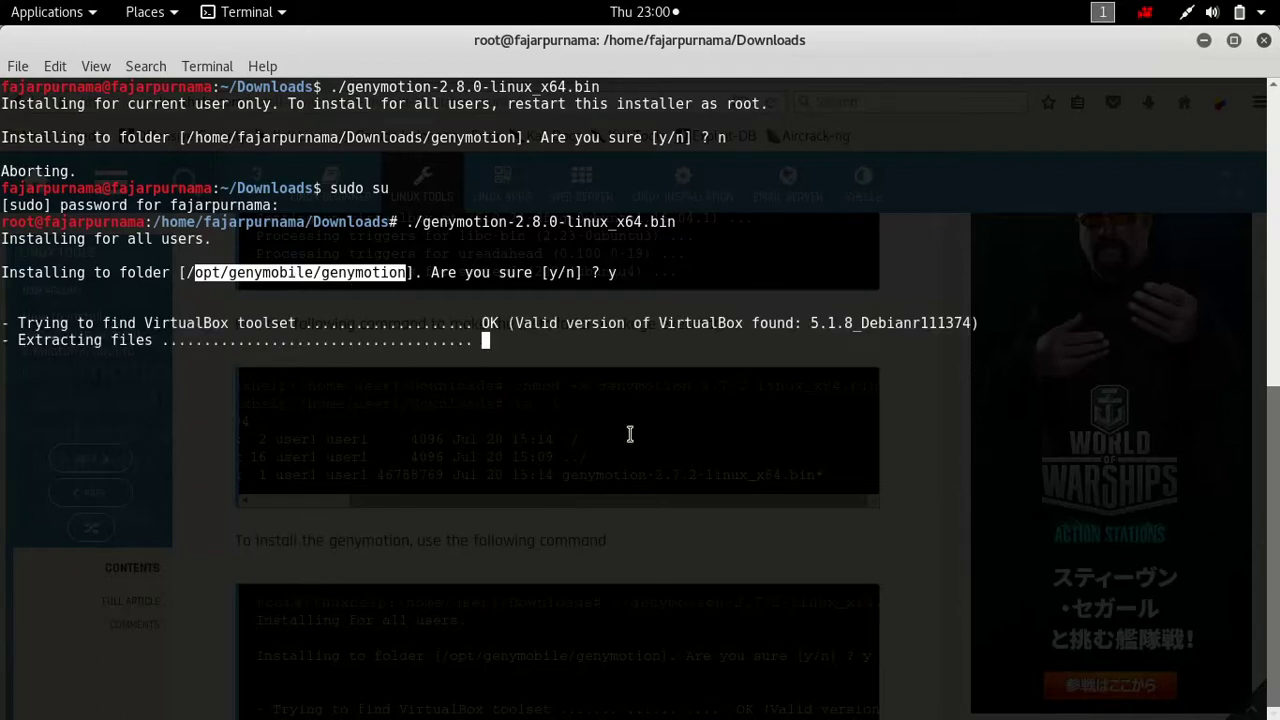
# Examine the installer output by highlighting the VirtualBox check and the lines about the installation and tools
pyautogui.moveTo(745, 337); pyautogui.dragTo(669, 341)
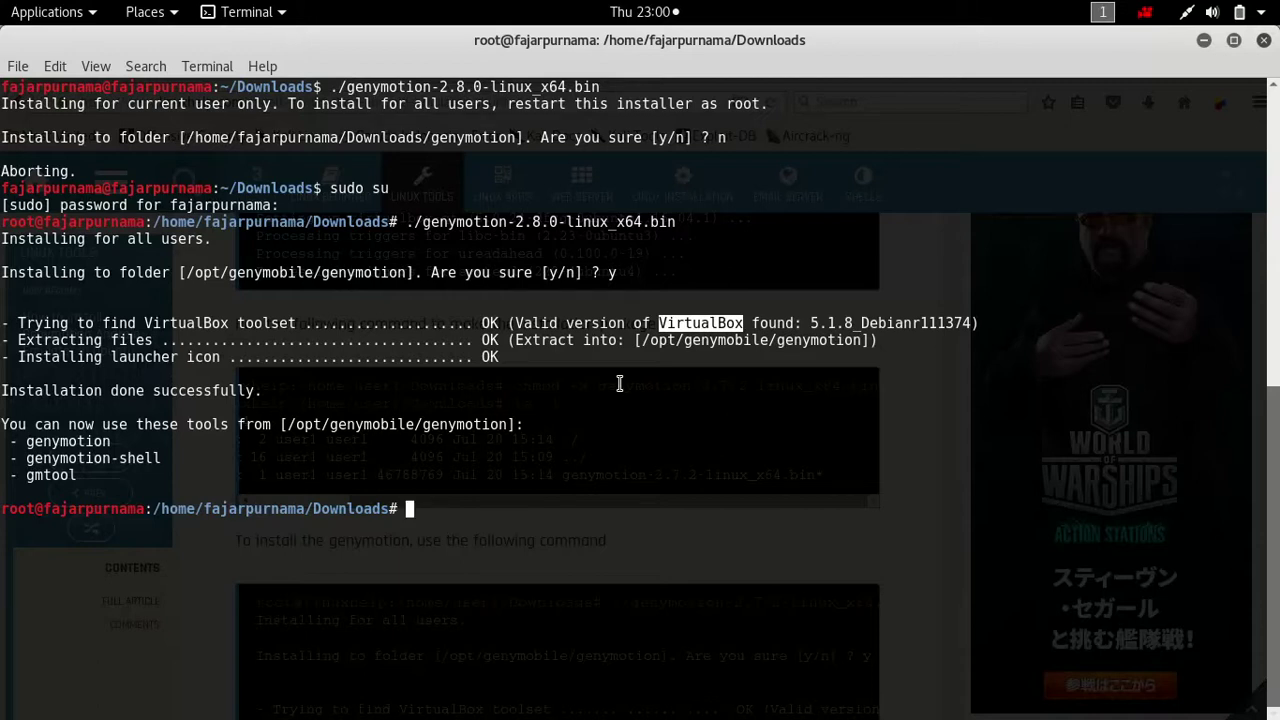
pyautogui.moveTo(234, 489); pyautogui.dragTo(15, 333)
pyautogui.click(117, 387)
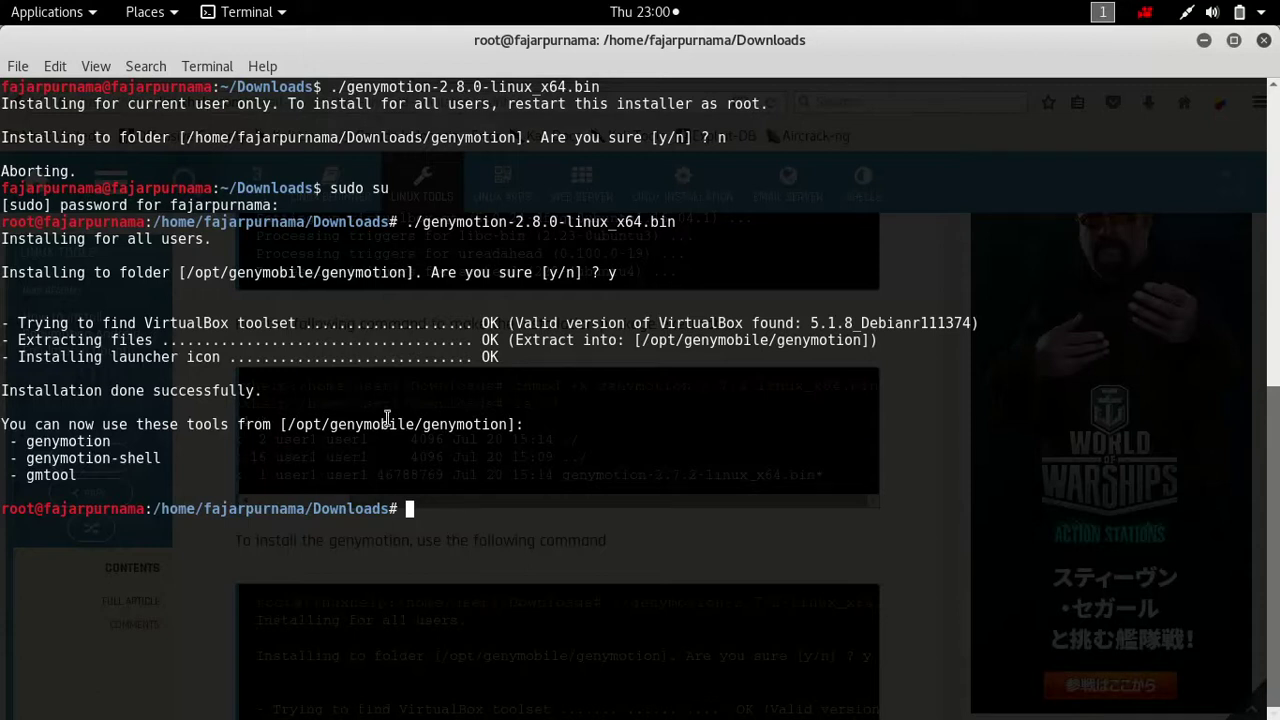
# Search the available packages for VirtualBox with aptitude search virtualbox
pyautogui.write('apt')
pyautogui.press('BackSpace')
pyautogui.press('BackSpace')
pyautogui.press('BackSpace')
pyautogui.write('aptti')
pyautogui.press('BackSpace')
pyautogui.write('itude s')
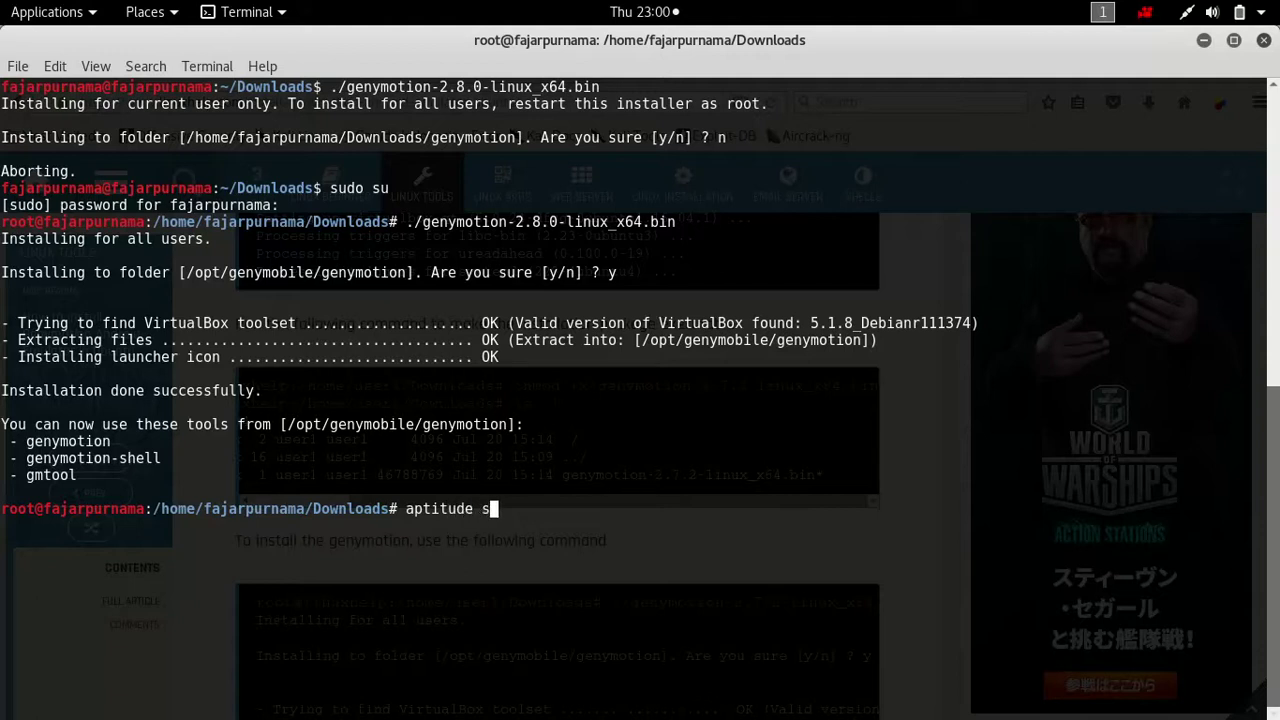
pyautogui.write('earch virtu')
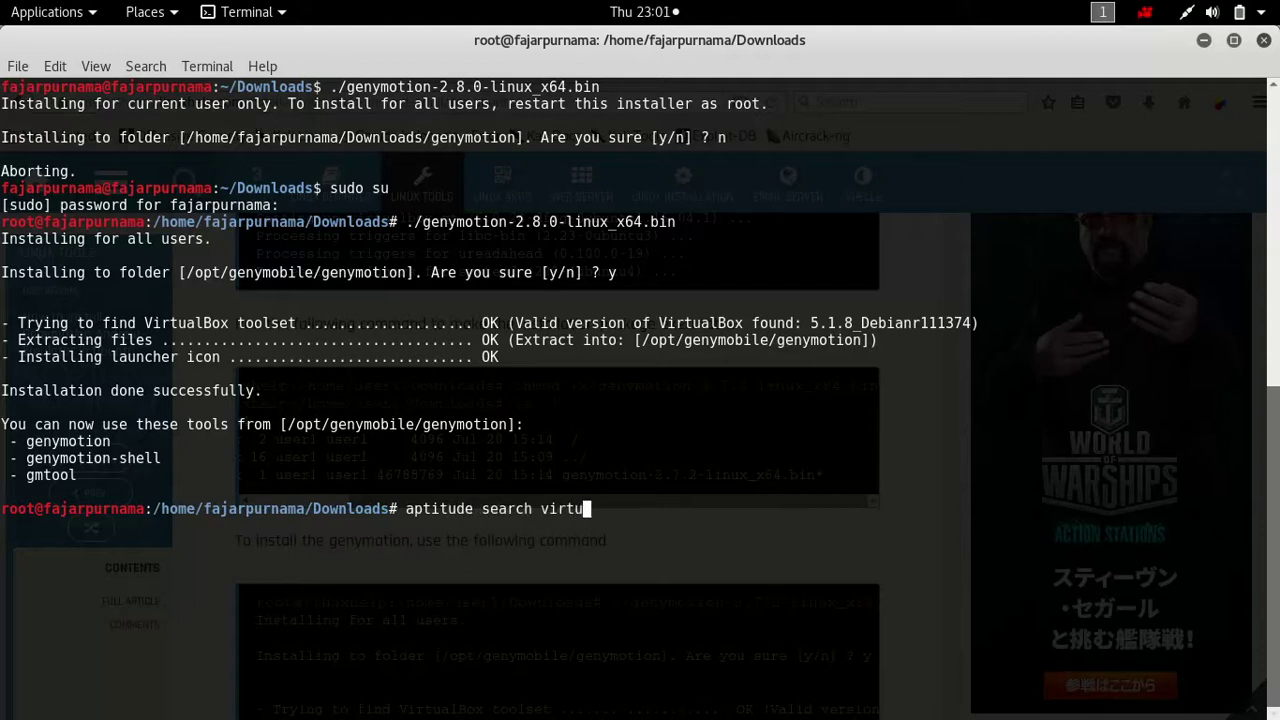
pyautogui.write('albox')
pyautogui.press('Return')
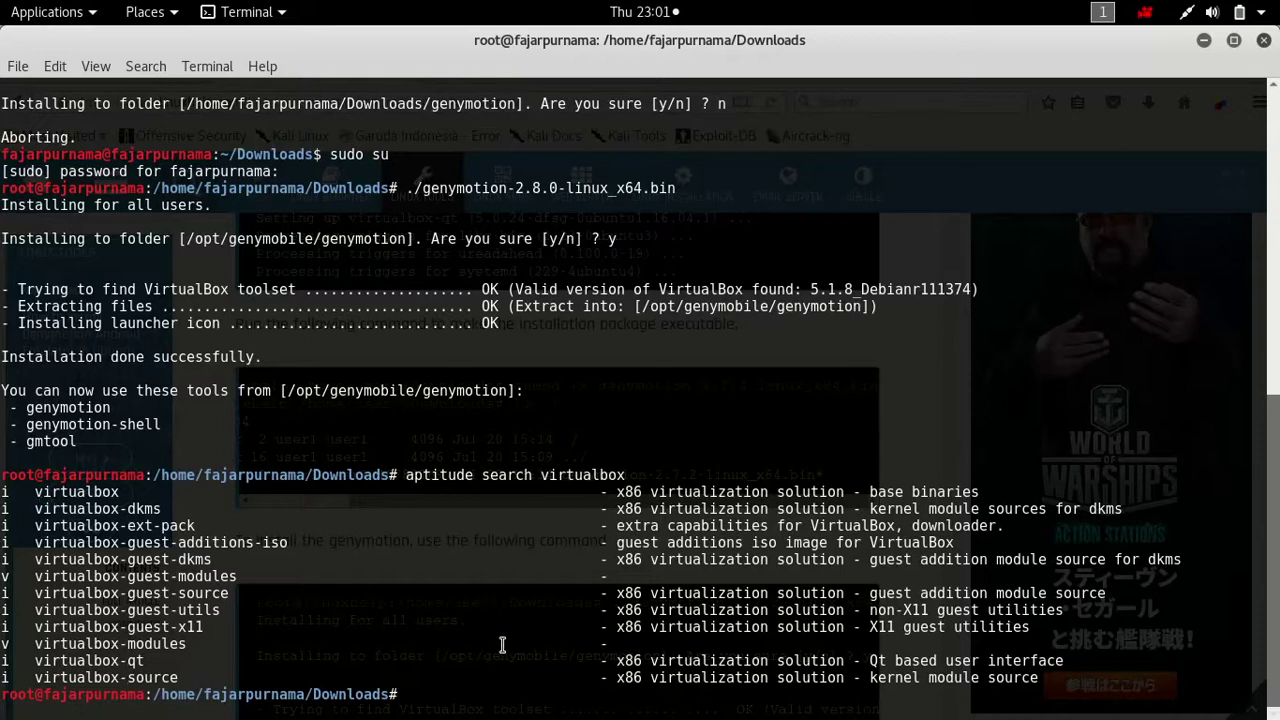
pyautogui.write('apt install vir')
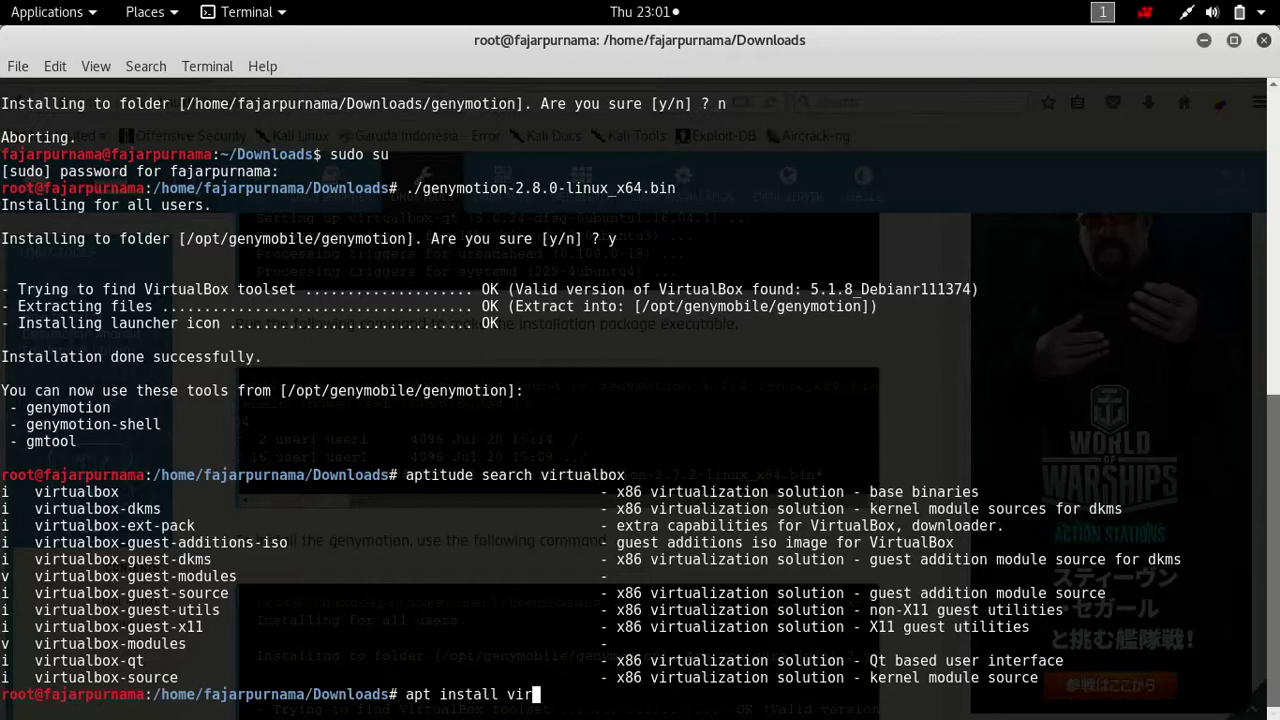
pyautogui.write('tualbox*')
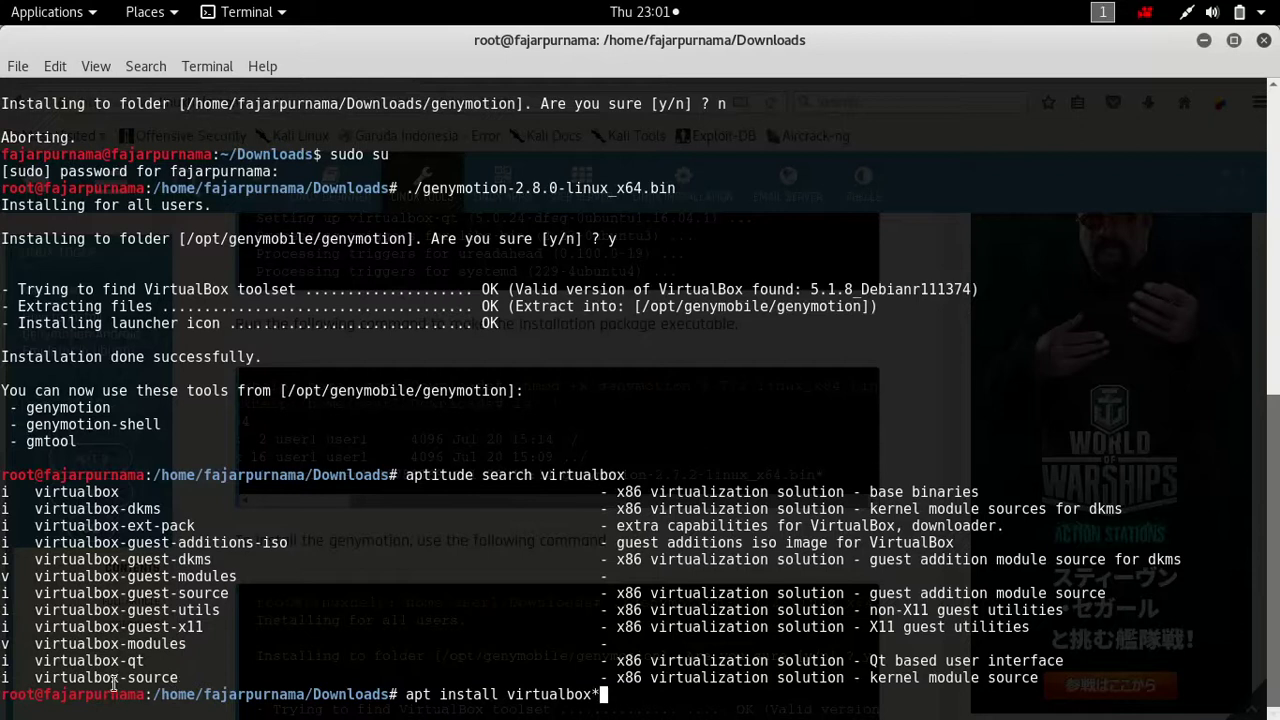
pyautogui.press('BackSpace')
pyautogui.press('BackSpace')
pyautogui.press('BackSpace')
pyautogui.press('BackSpace')
pyautogui.press('BackSpace')
pyautogui.press('BackSpace')
pyautogui.press('BackSpace')
pyautogui.press('BackSpace')
pyautogui.press('BackSpace')
pyautogui.press('BackSpace')
pyautogui.press('BackSpace')
pyautogui.press('BackSpace')
pyautogui.press('BackSpace')
pyautogui.press('BackSpace')
pyautogui.press('BackSpace')
pyautogui.press('BackSpace')
pyautogui.press('BackSpace')
pyautogui.press('BackSpace')
pyautogui.press('BackSpace')
pyautogui.press('BackSpace')
pyautogui.press('BackSpace')
pyautogui.press('BackSpace')
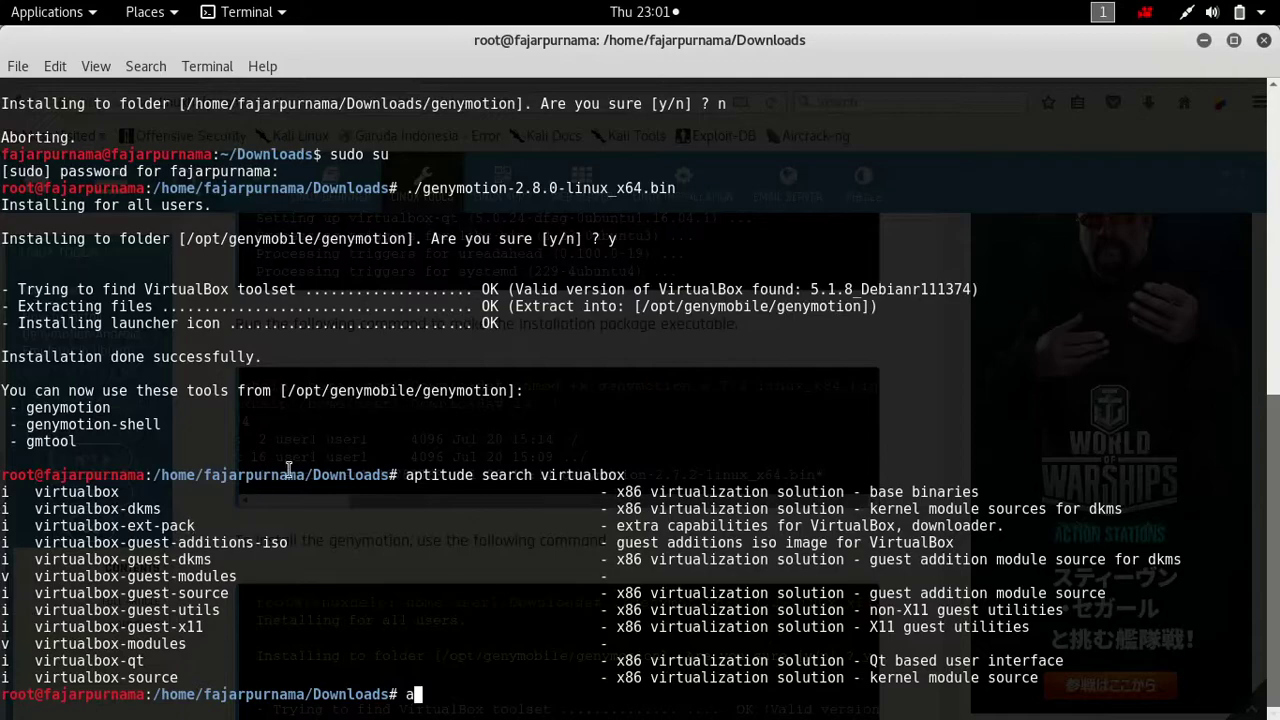
# Search the desktop's applications for gen, and return to the root terminal without opening anything
pyautogui.press('super')
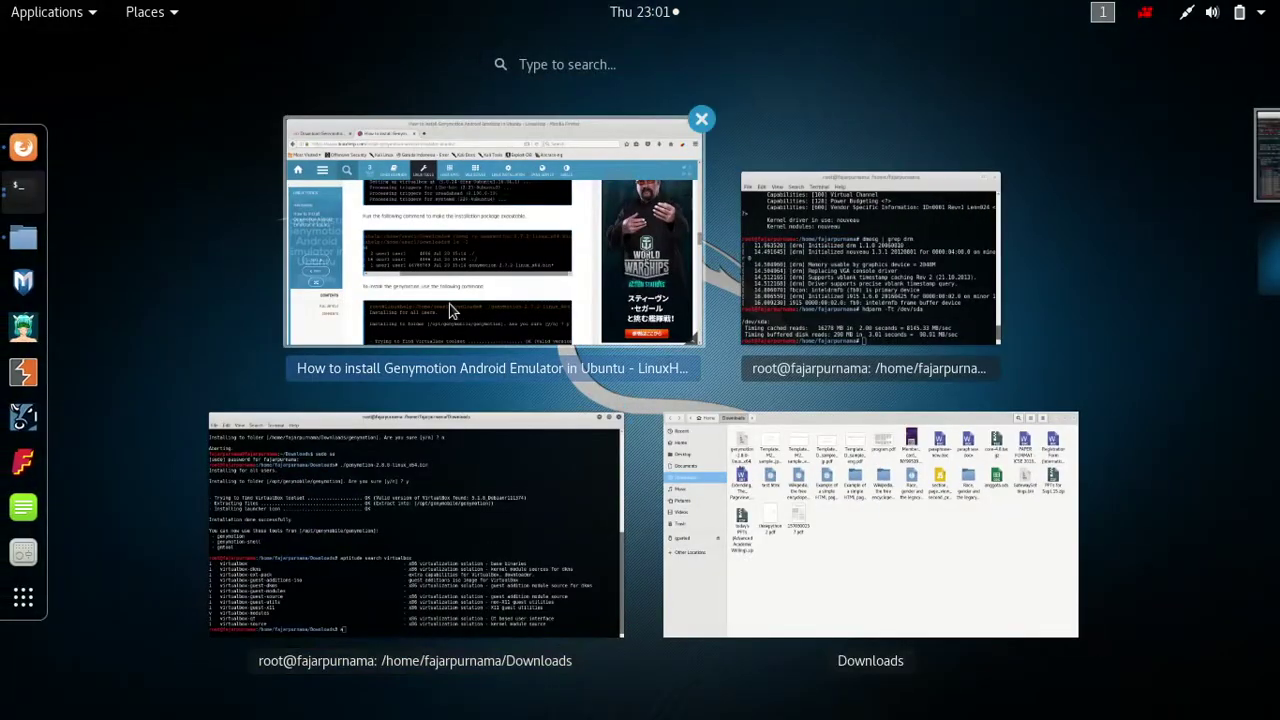
pyautogui.write('gen')
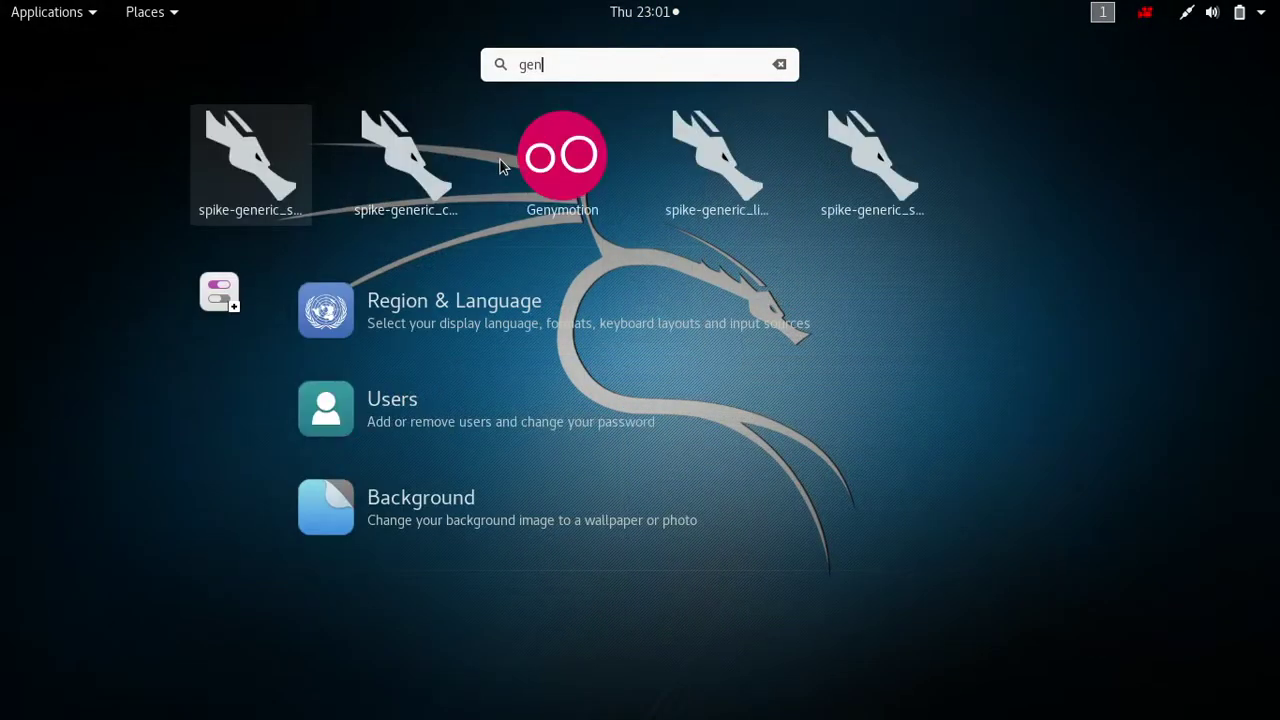
pyautogui.press('Escape')
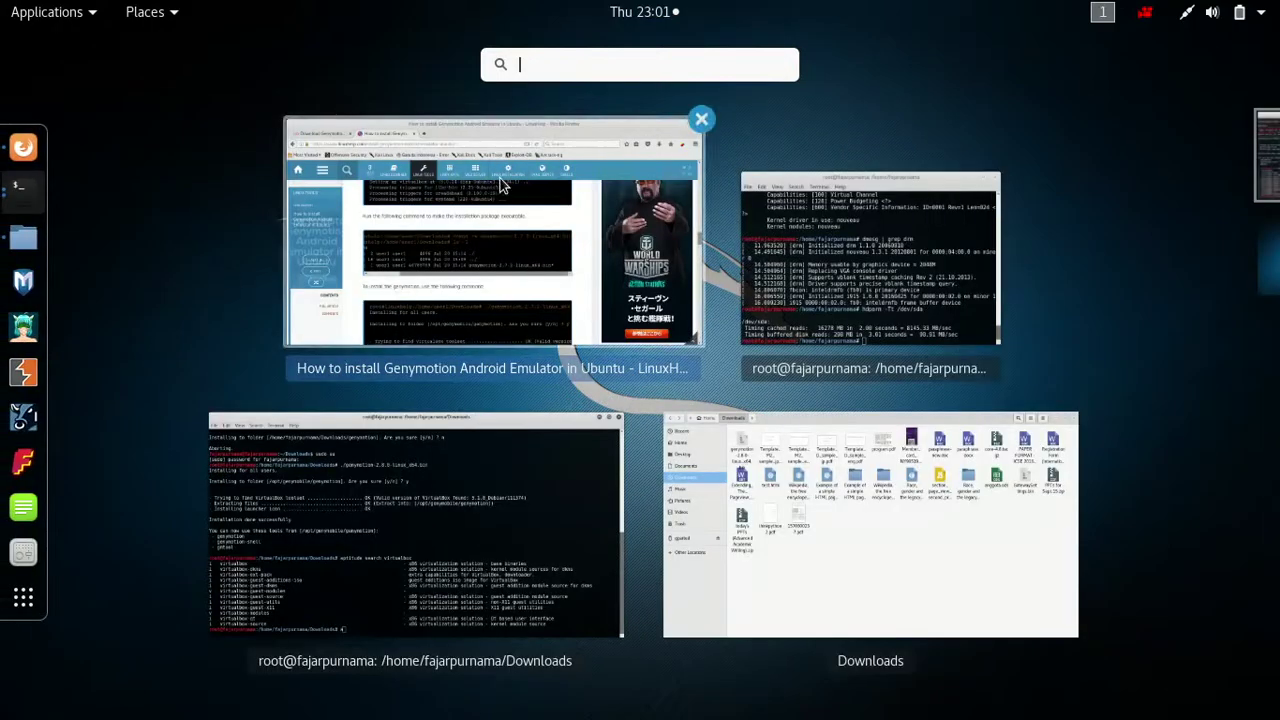
pyautogui.click(522, 522)
# Launch Genymotion from the installed programming applications and reposition its window over the terminal
pyautogui.click(62, 14)
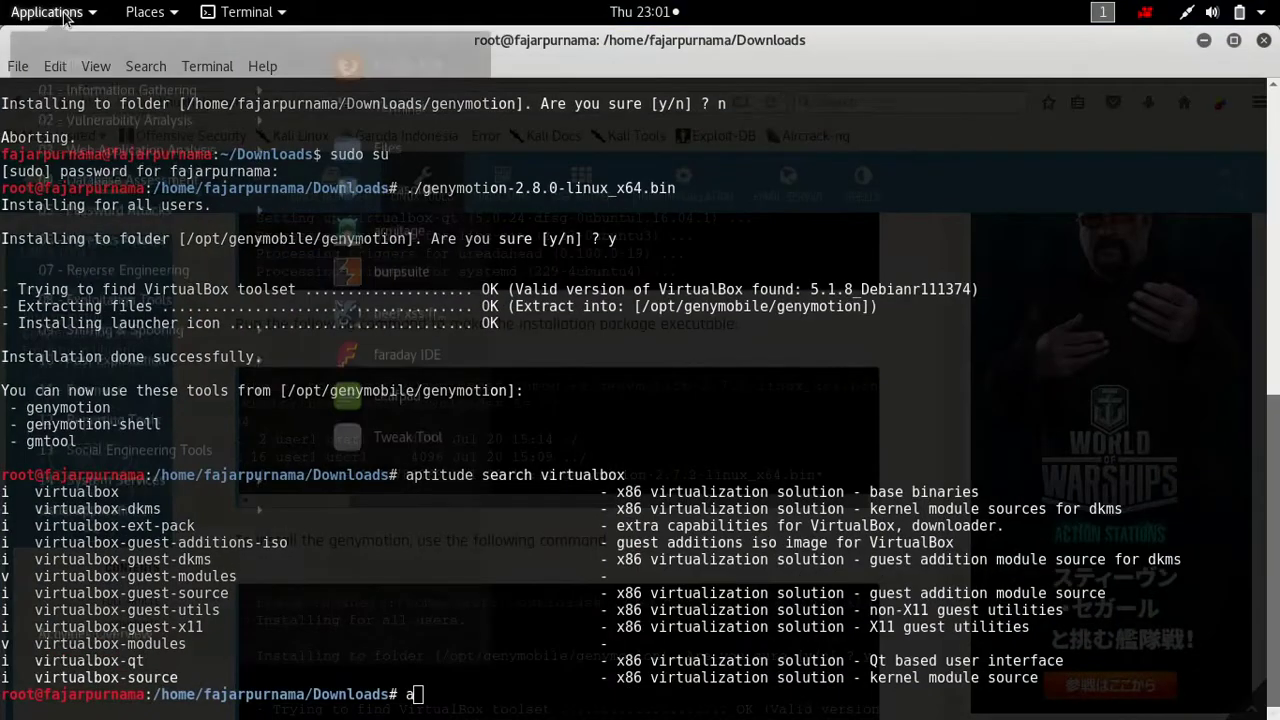
pyautogui.click(169, 525)
pyautogui.moveTo(230, 457)
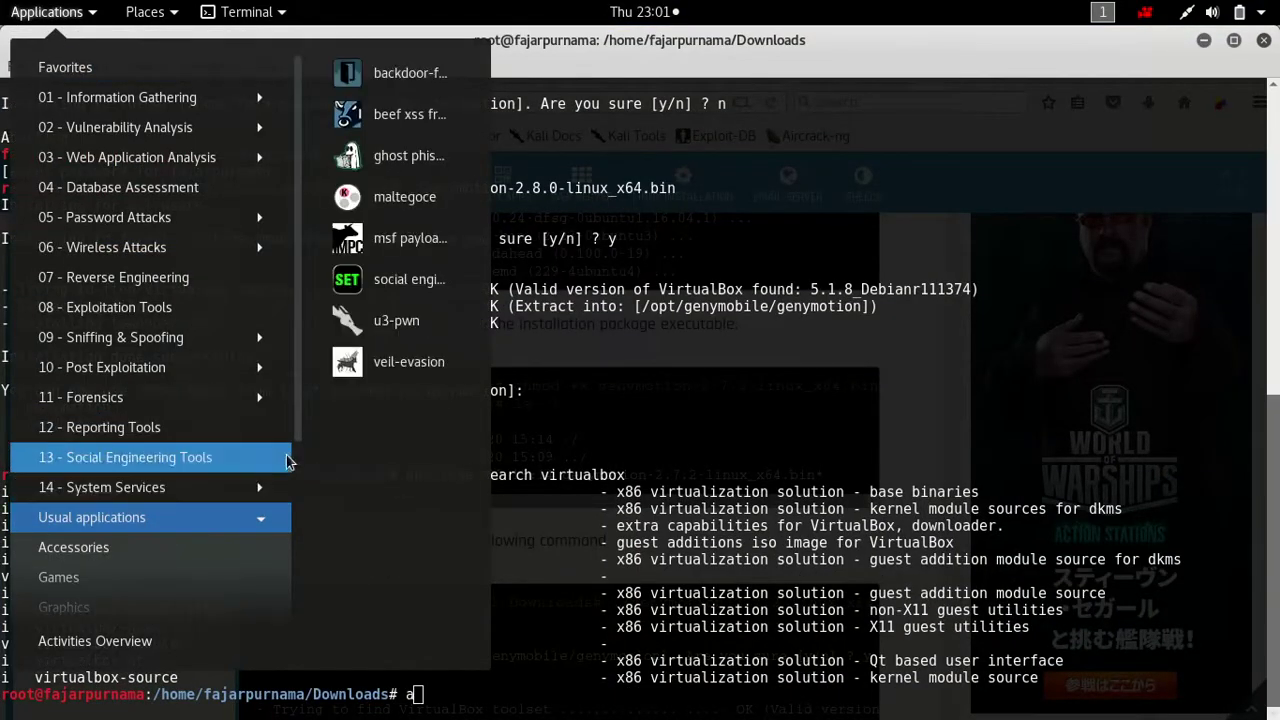
pyautogui.moveTo(211, 520)
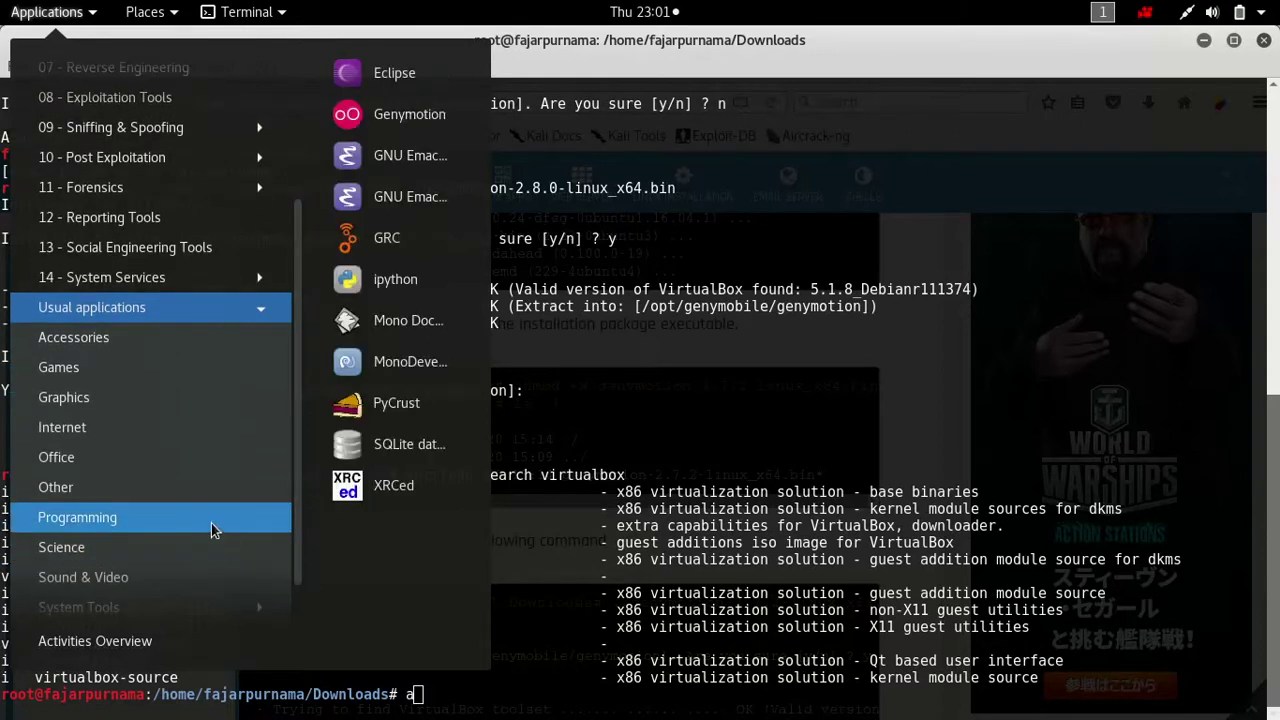
pyautogui.click(410, 114)
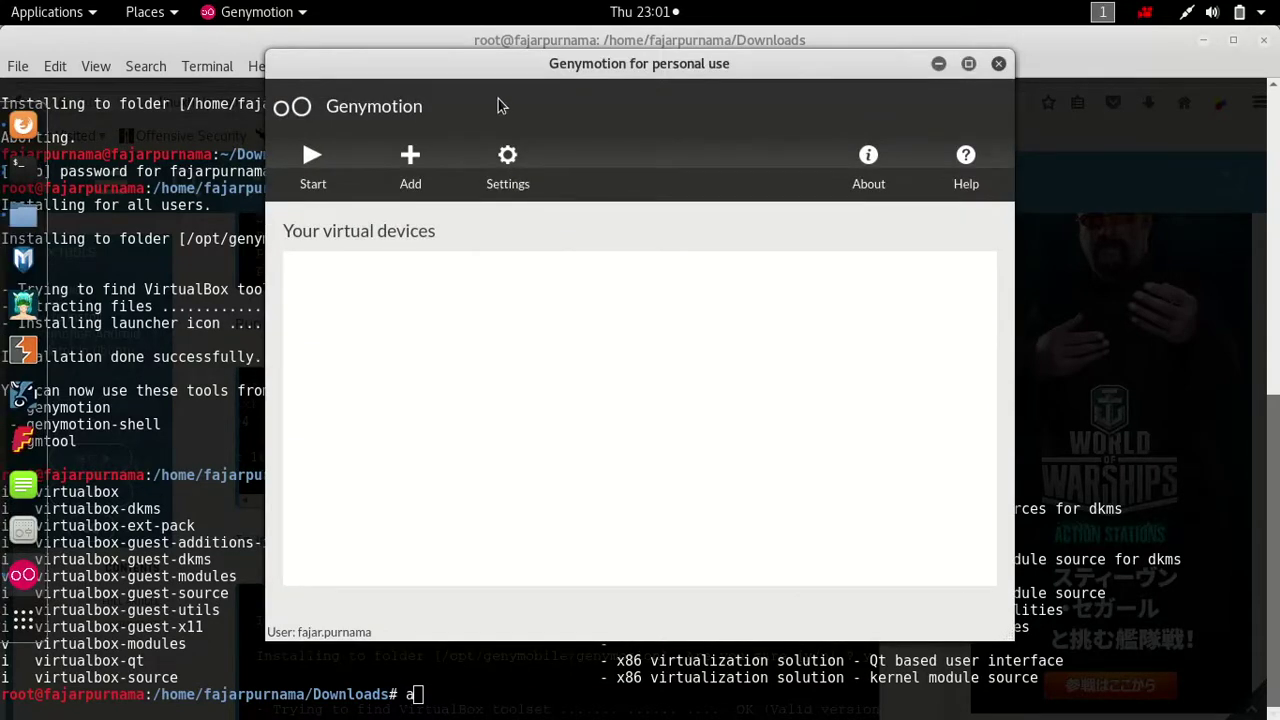
pyautogui.moveTo(558, 76); pyautogui.dragTo(498, 102)
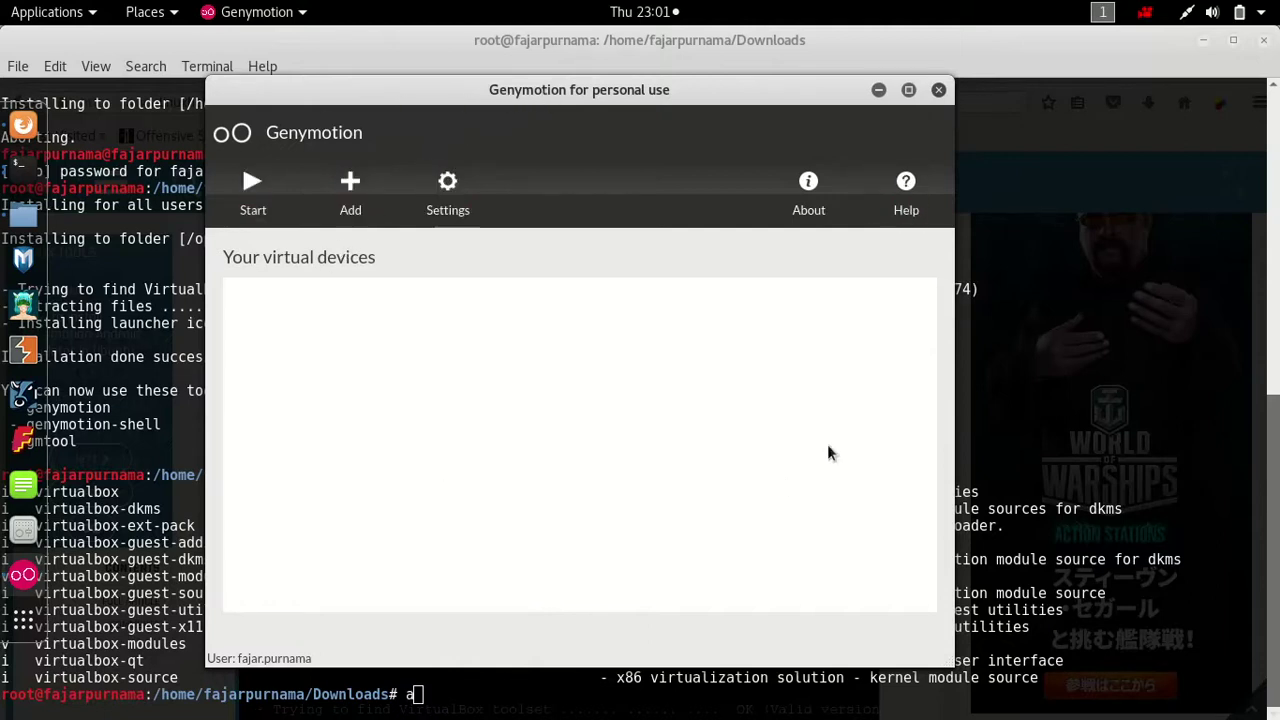
pyautogui.click(1145, 12)
pyautogui.click(1133, 63)
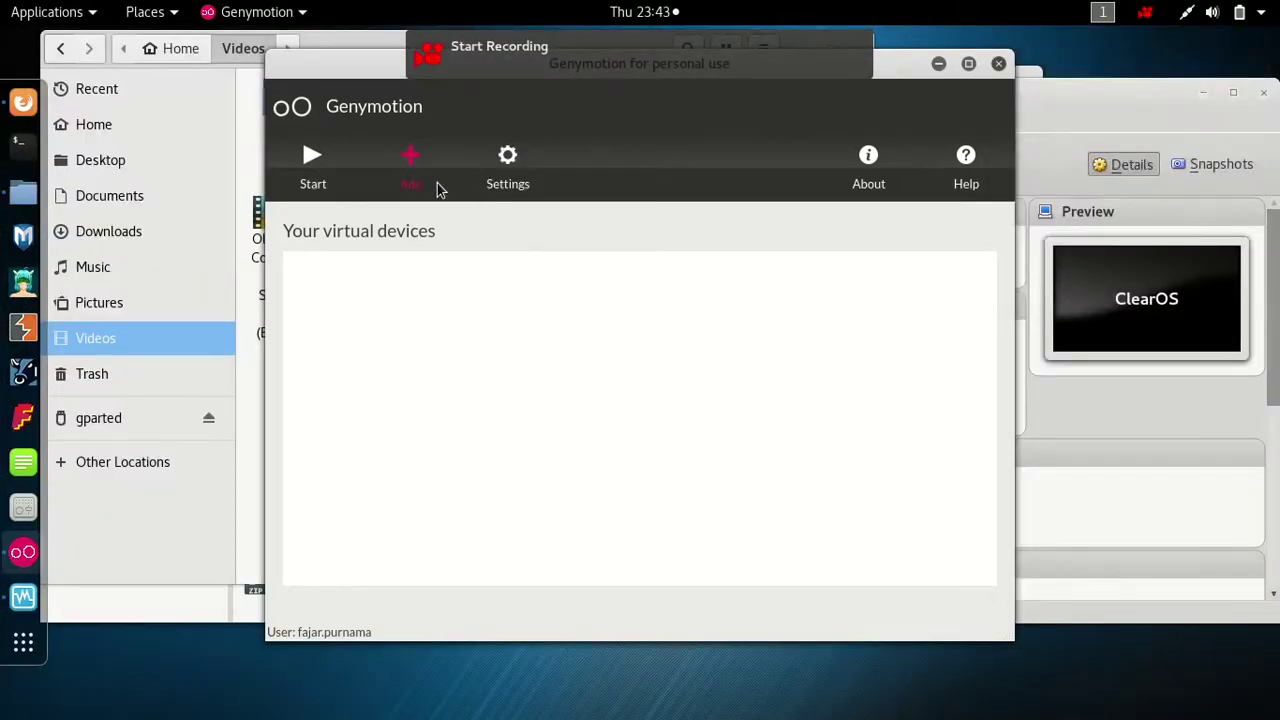
# Open the virtual device creation wizard and look through the available virtual devices, Android versions and device models
pyautogui.click(423, 172)
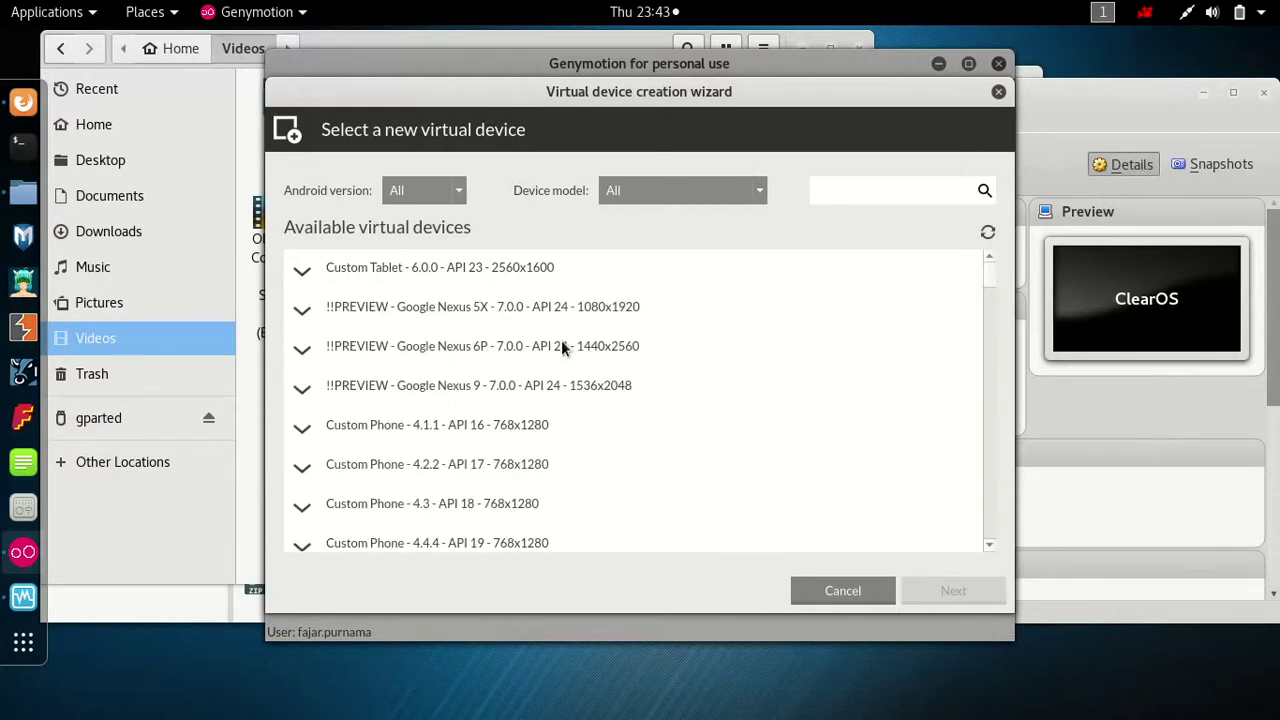
pyautogui.click(588, 412)
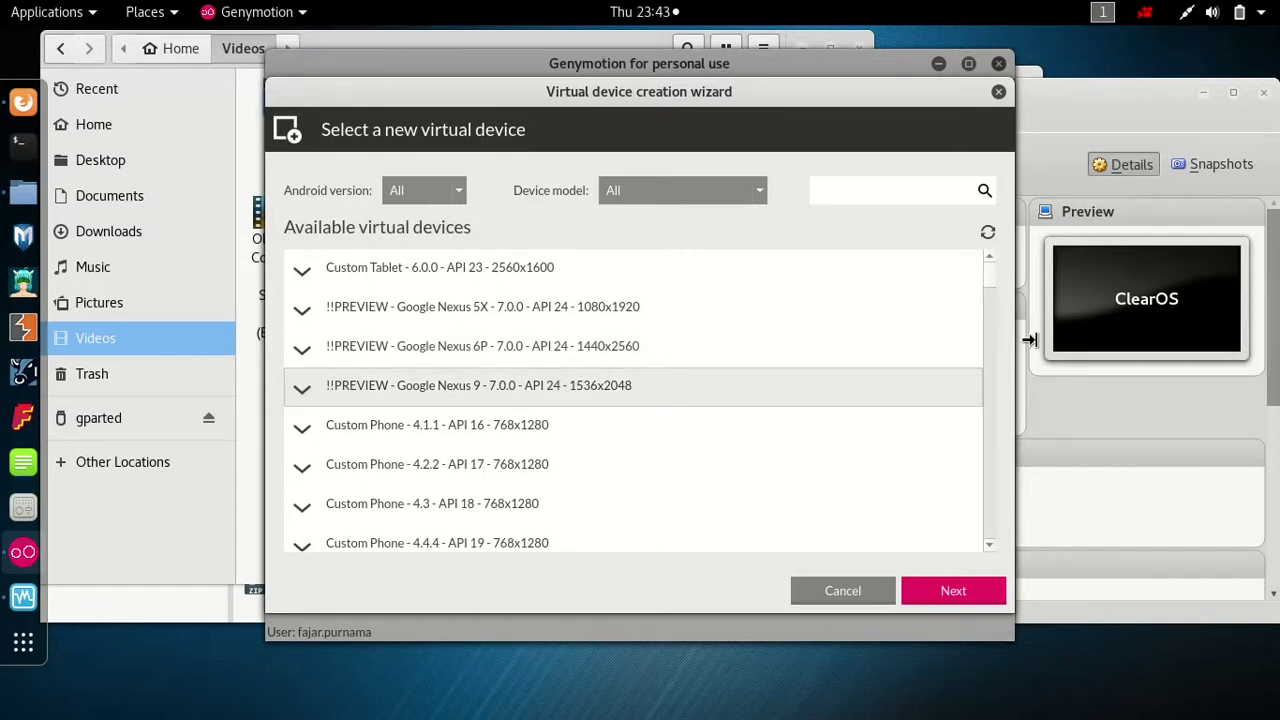
pyautogui.click(988, 232)
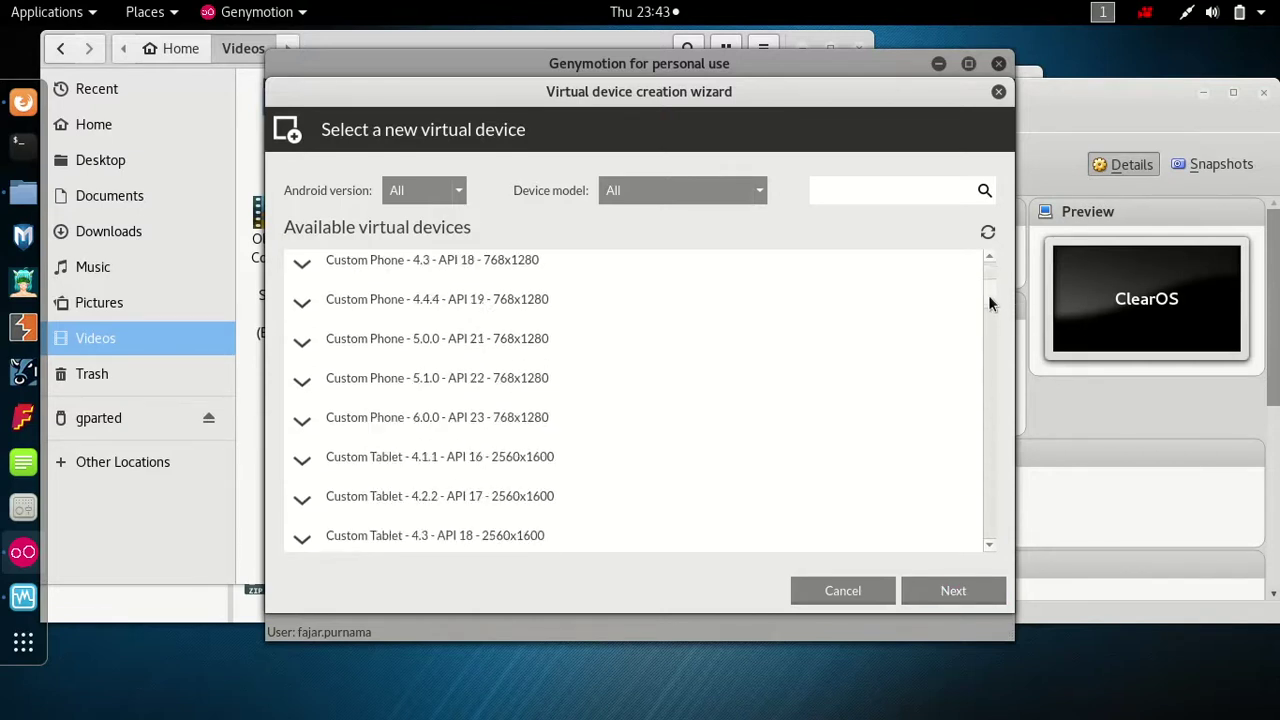
pyautogui.click(458, 191)
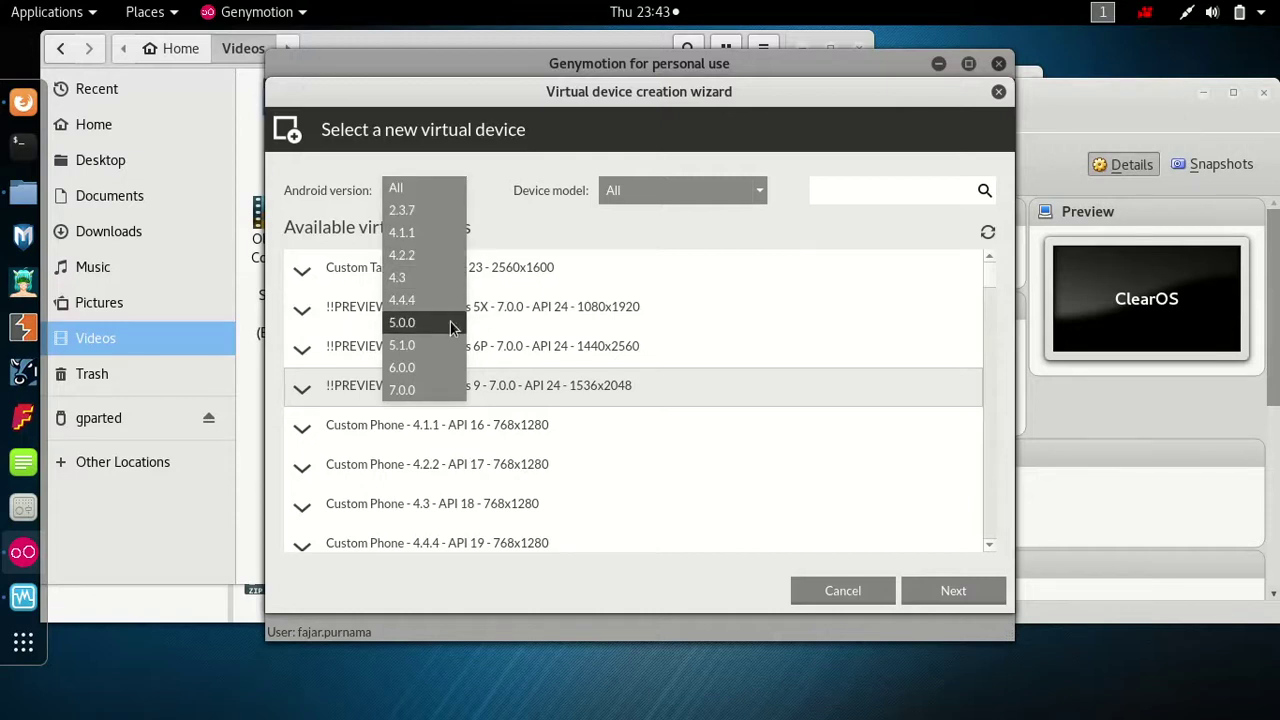
pyautogui.click(758, 226)
pyautogui.click(759, 190)
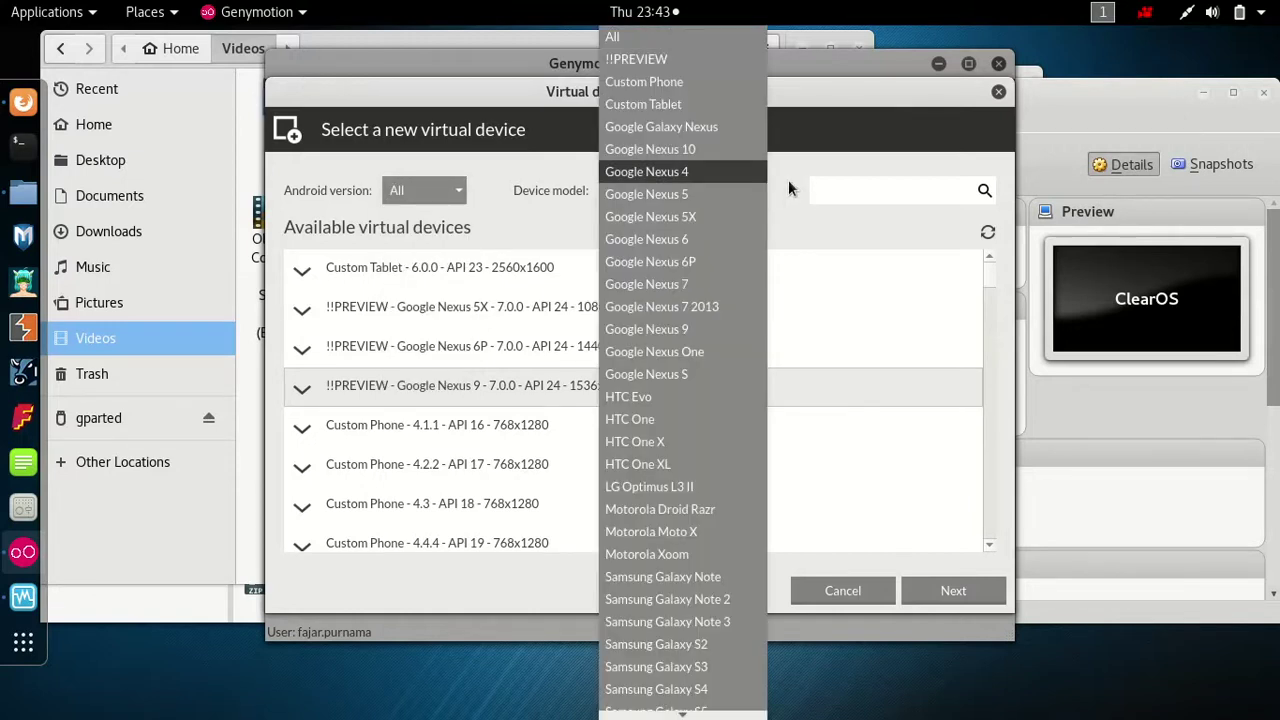
pyautogui.click(802, 171)
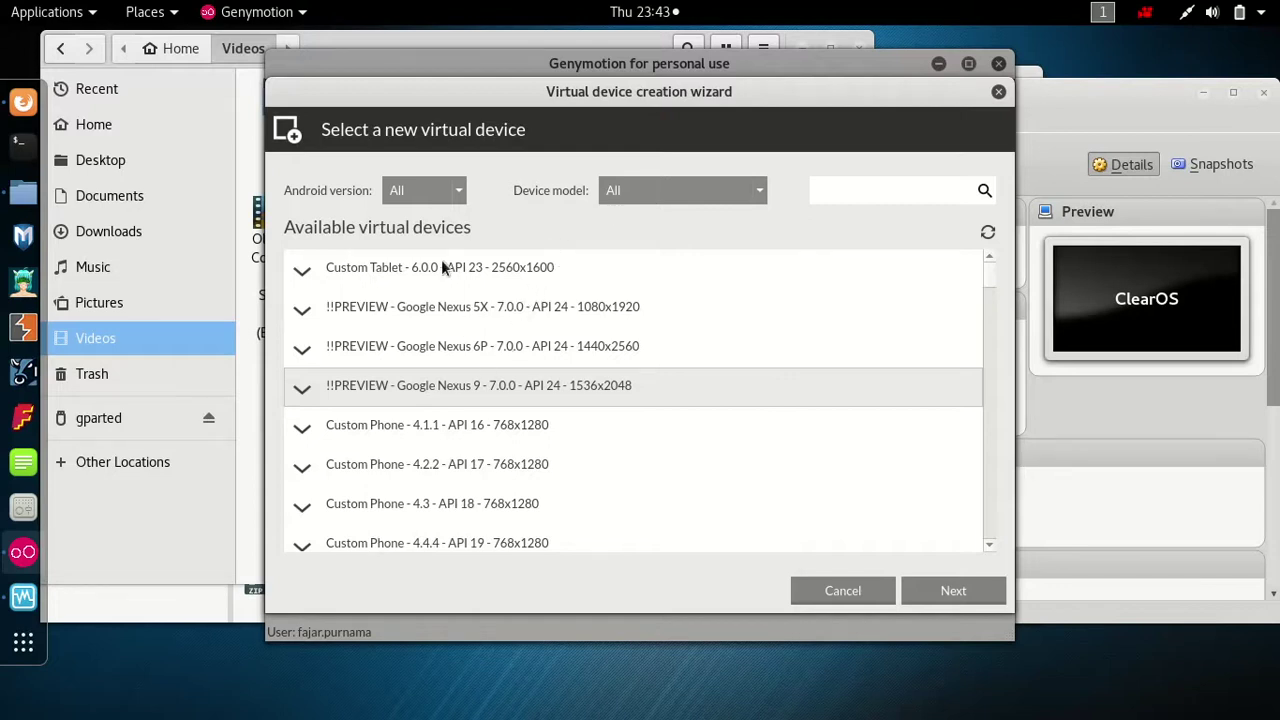
# Filter the virtual devices to Android 7.0.0, choose the Google Nexus 9 preview, and deploy it under its default name
pyautogui.click(452, 198)
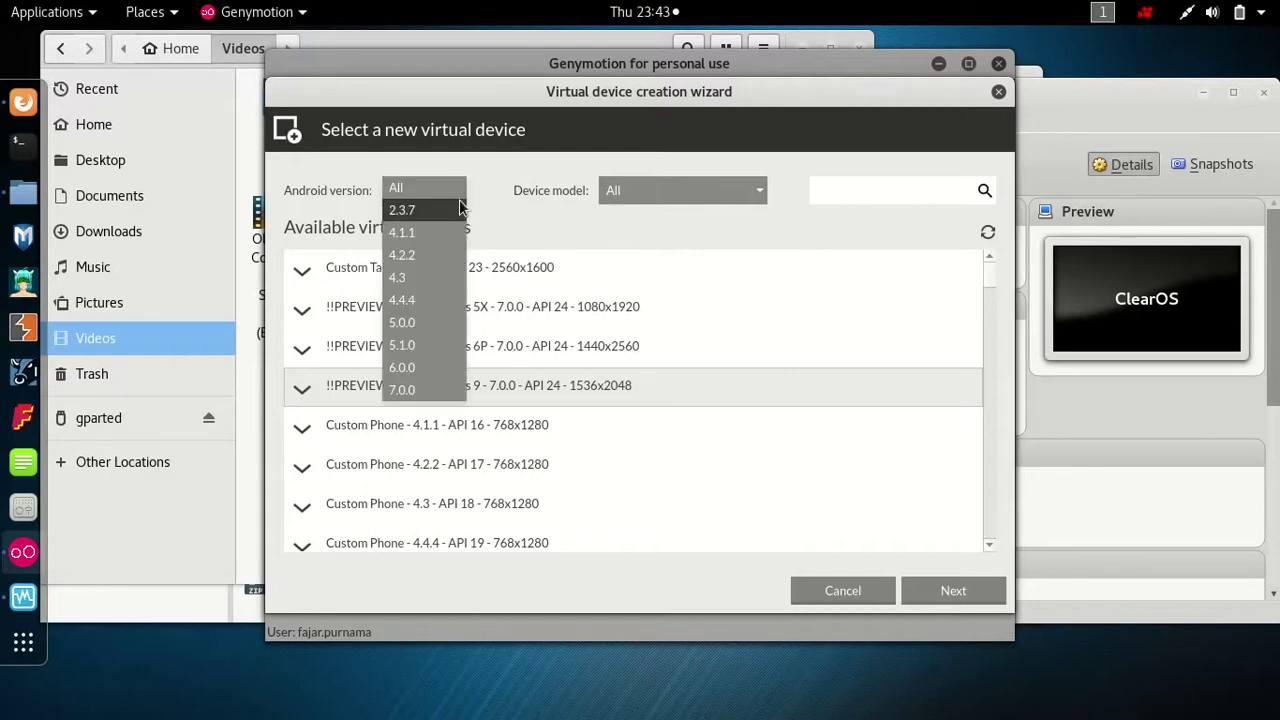
pyautogui.click(434, 391)
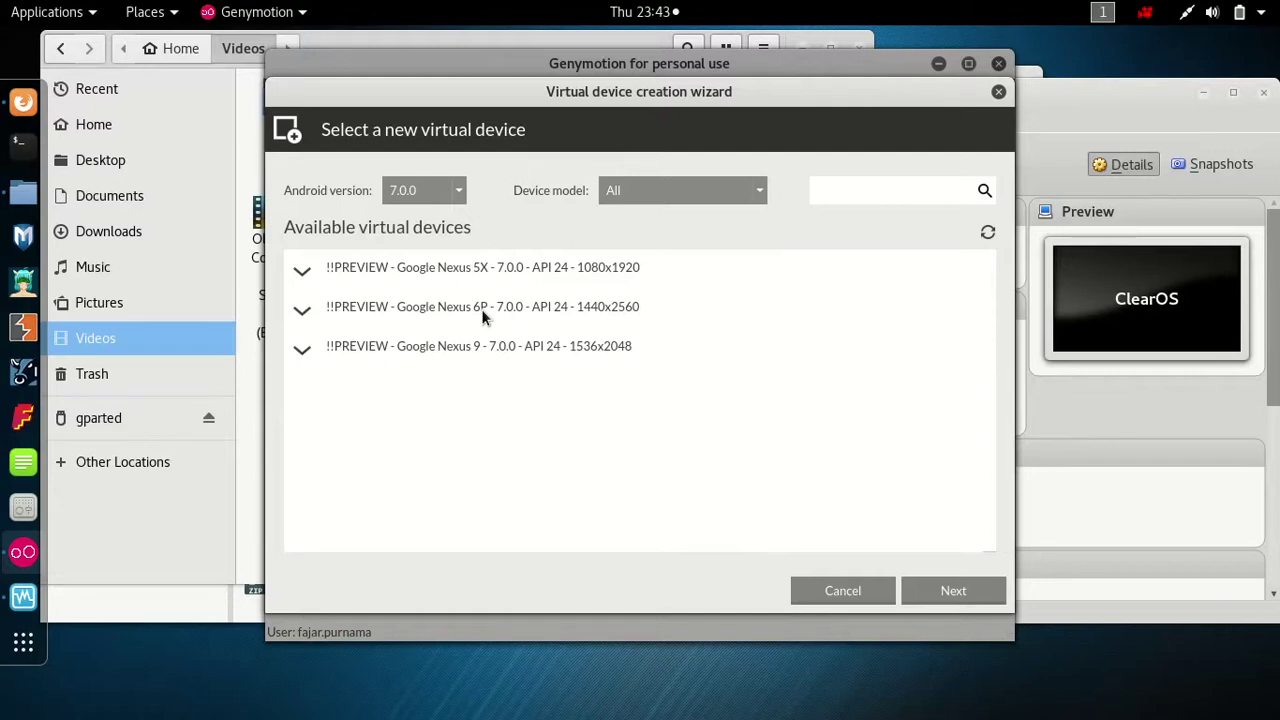
pyautogui.click(445, 346)
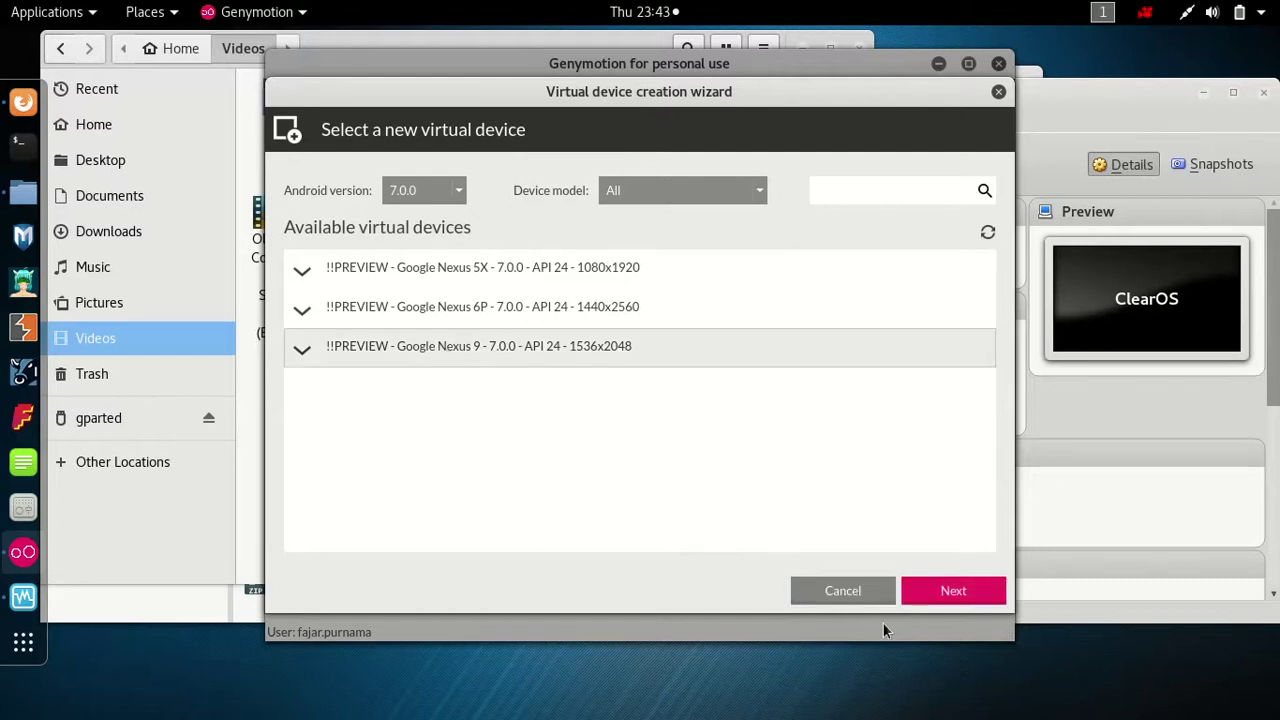
pyautogui.click(937, 590)
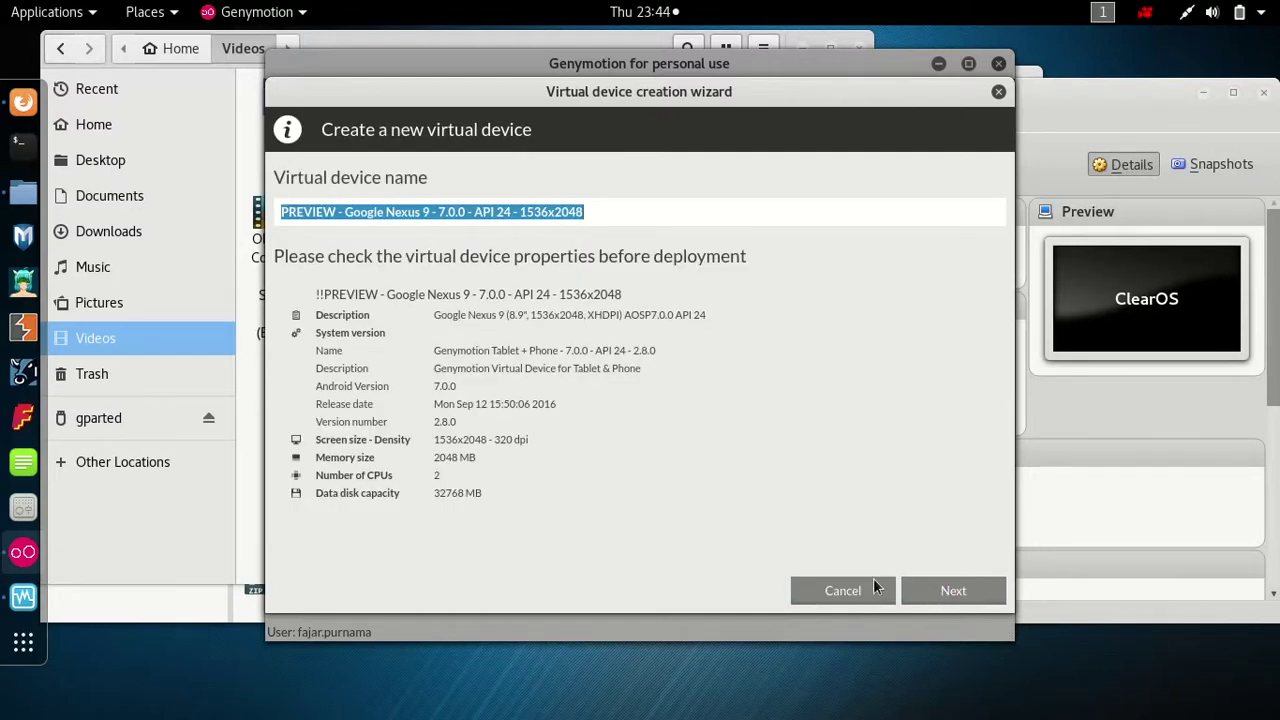
pyautogui.click(953, 590)
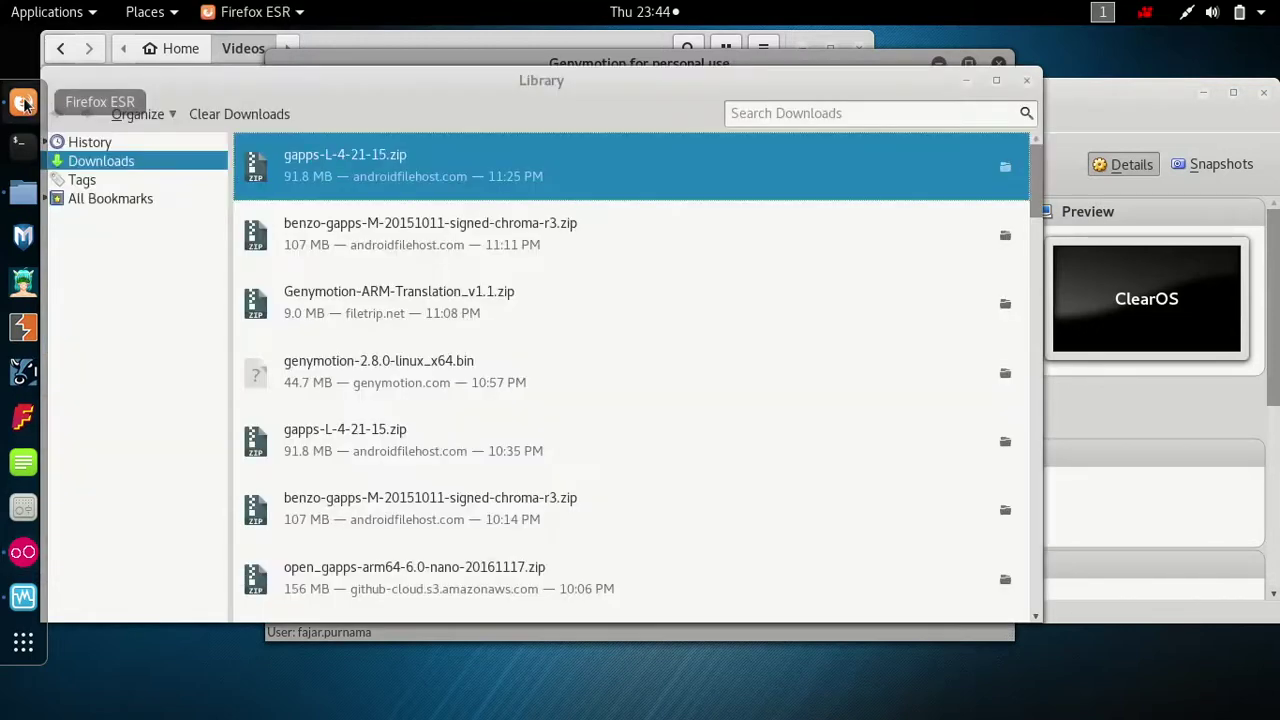
pyautogui.click(24, 102)
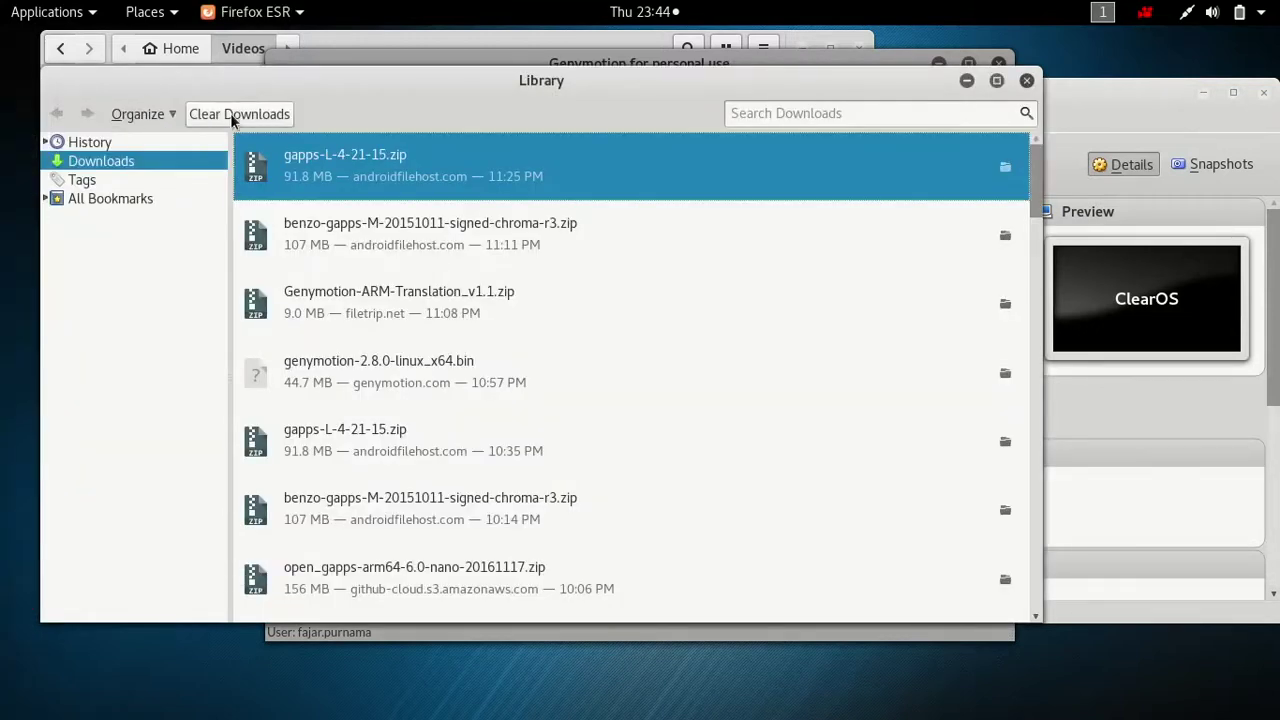
pyautogui.click(1027, 80)
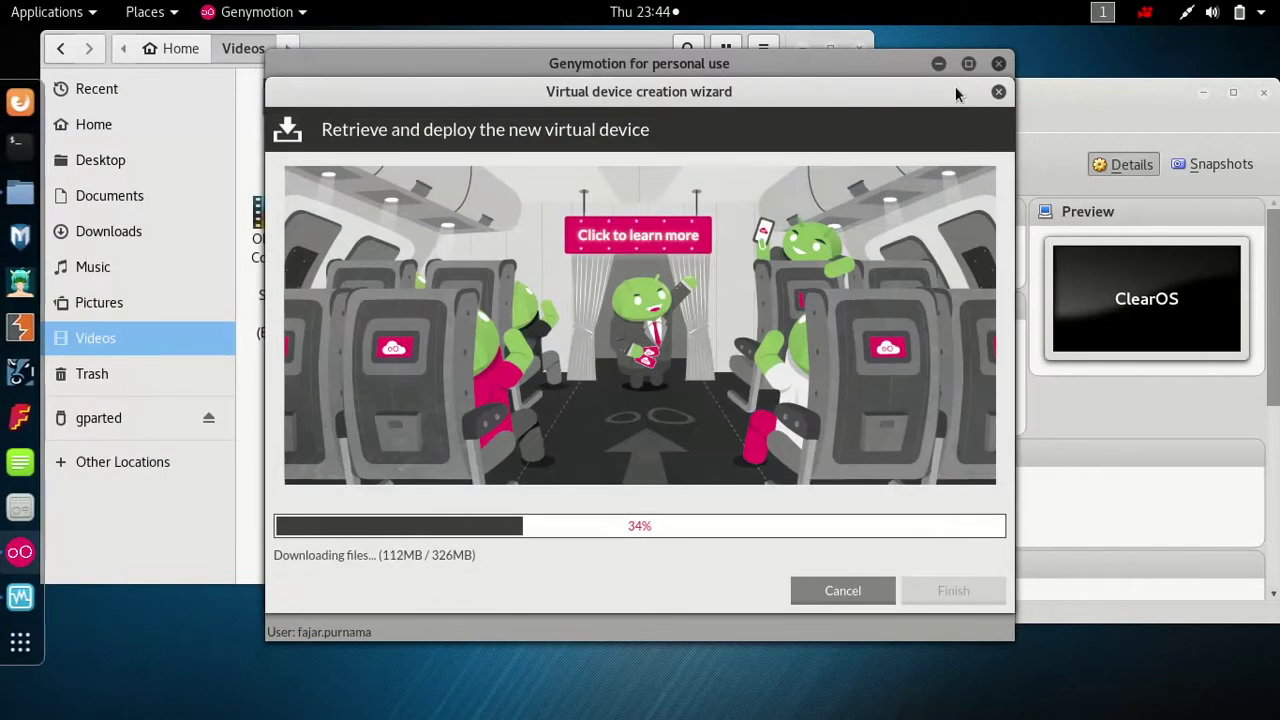
pyautogui.click(27, 108)
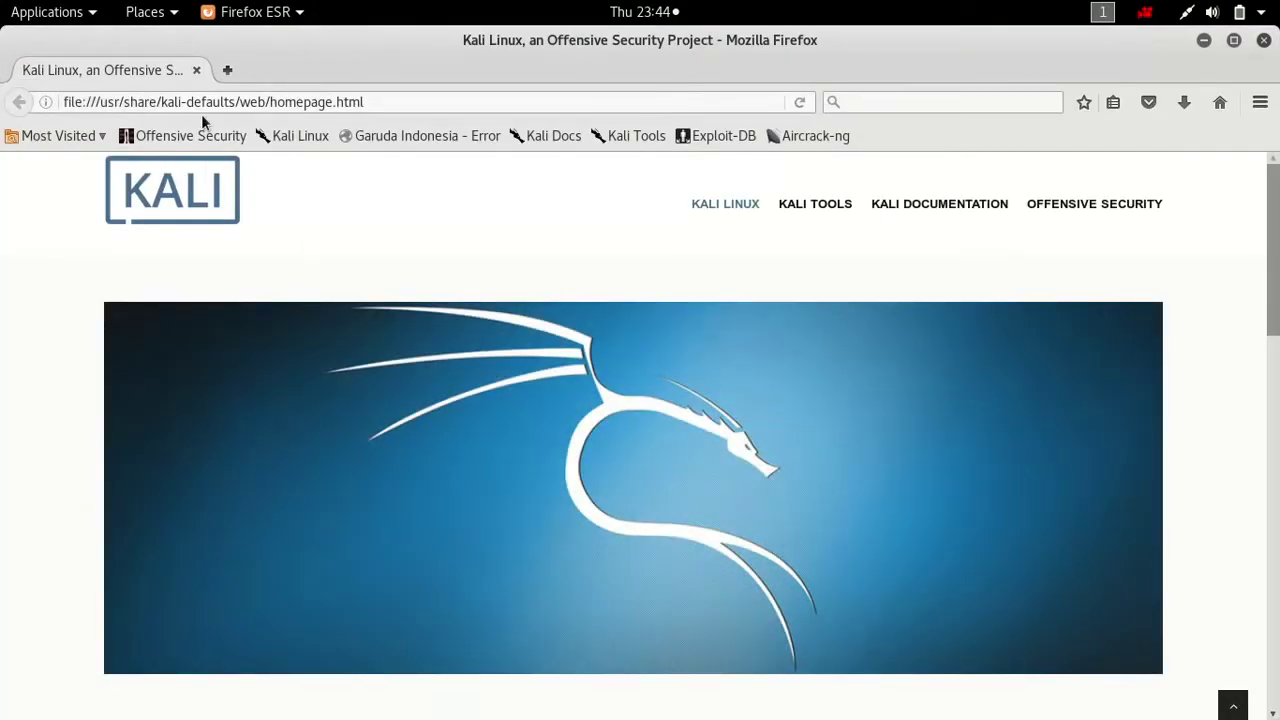
pyautogui.click(252, 104)
pyautogui.write('www.g')
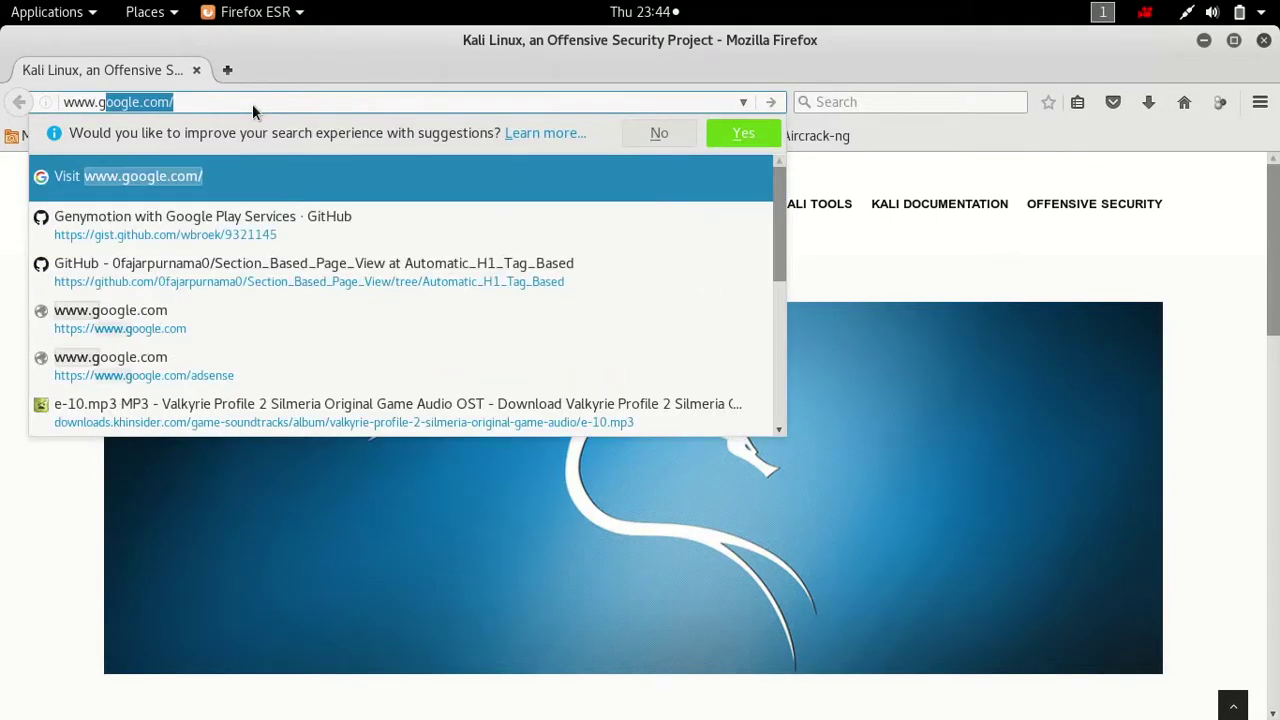
pyautogui.press('Return')
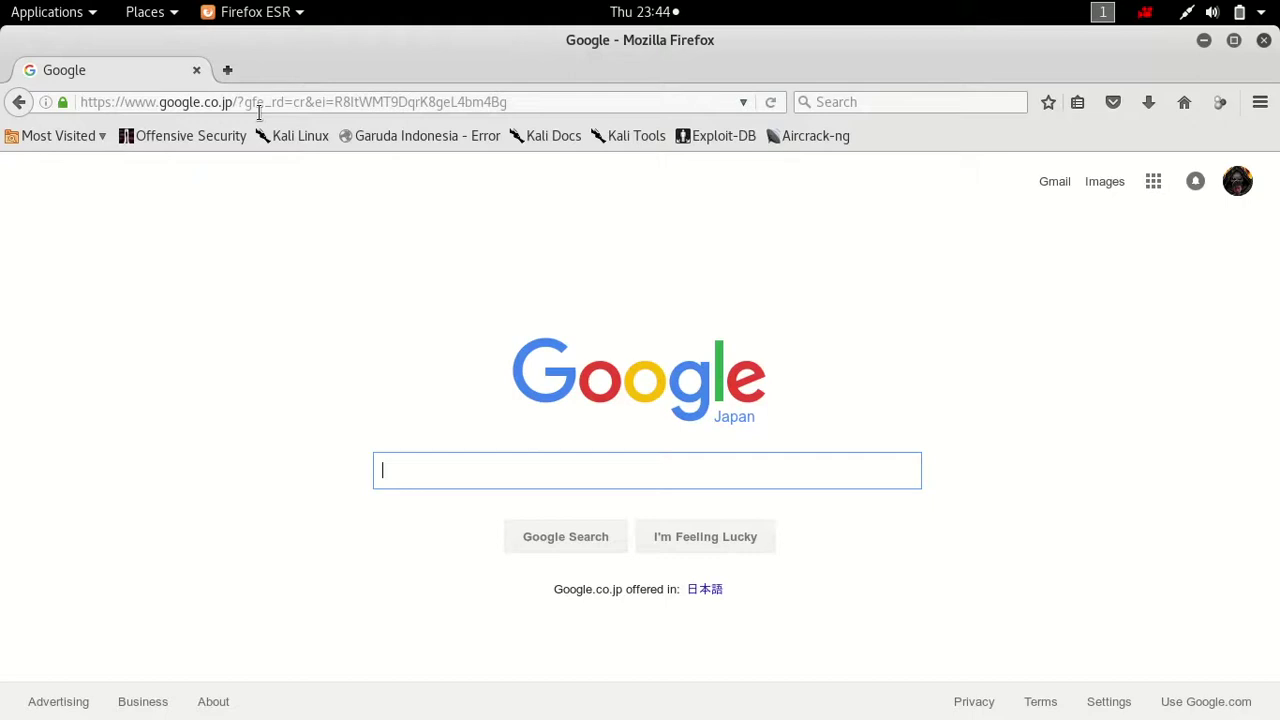
# Search Google for genymotion linux and look over the results
pyautogui.write('geny')
pyautogui.write('motion')
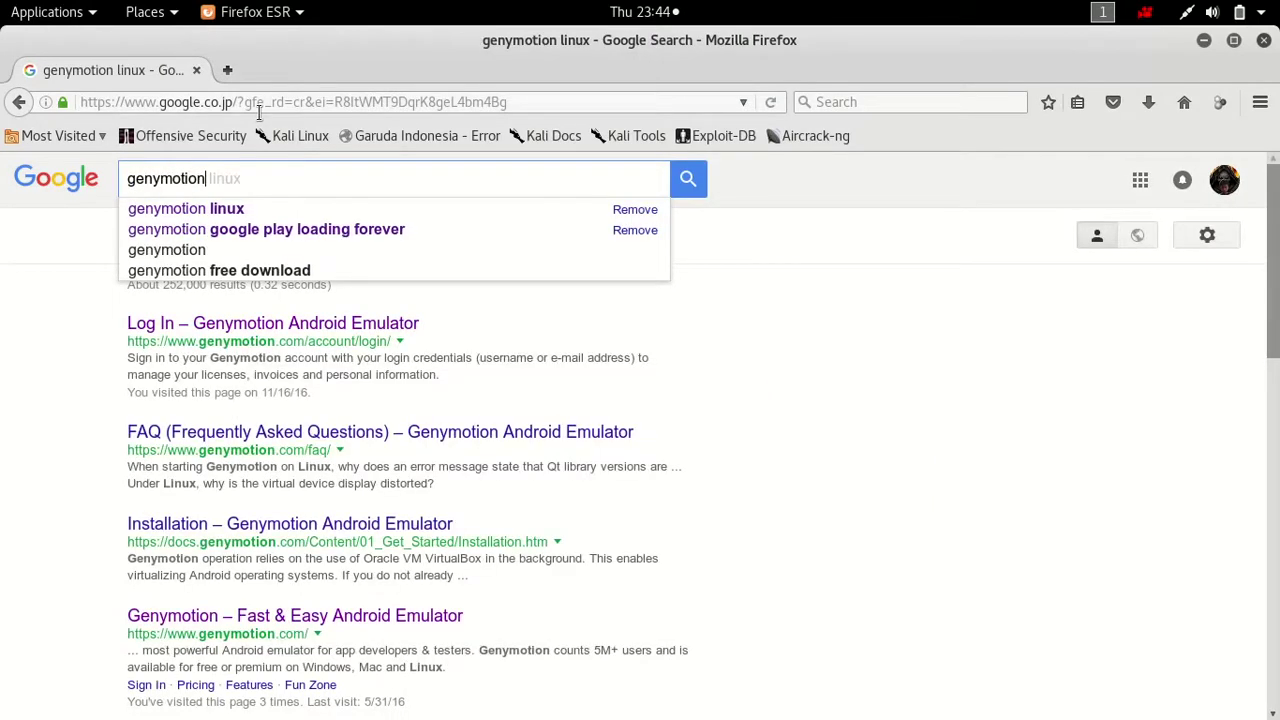
pyautogui.press('Down')
pyautogui.press('Return')
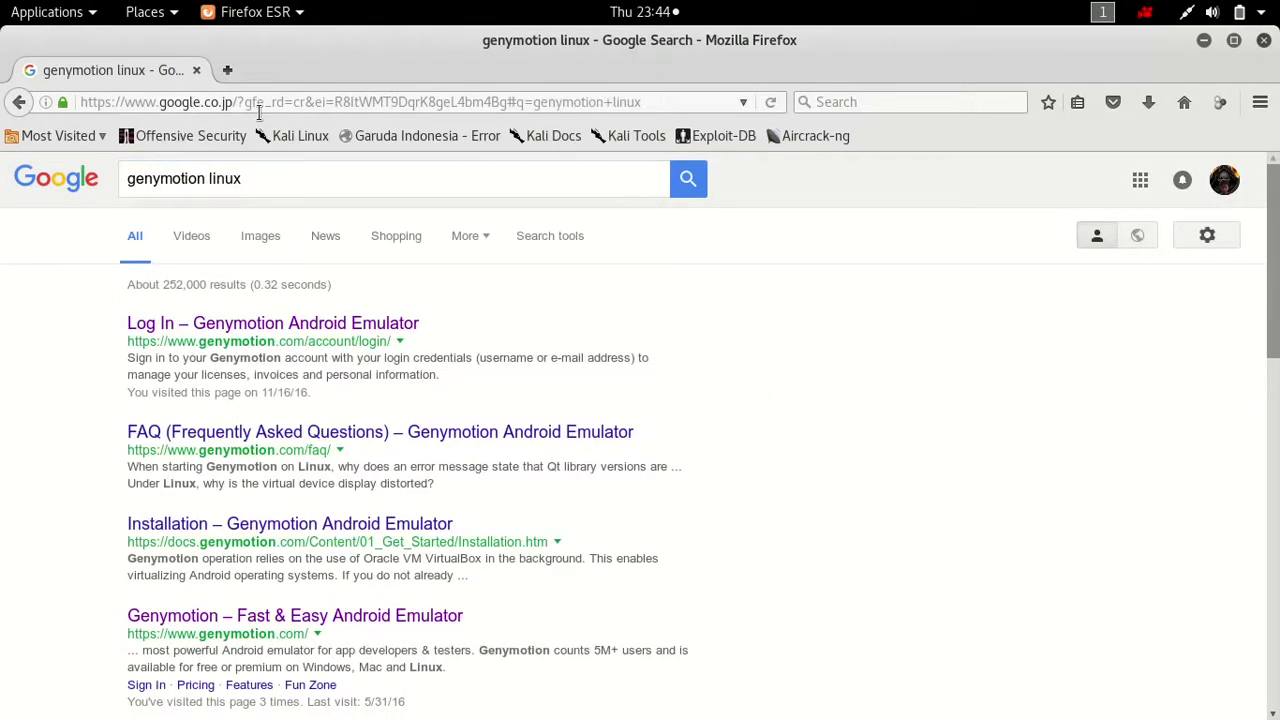
pyautogui.scroll(-3, 394, 420)
pyautogui.scroll(3, 393, 419)
# Change the Google search to genymotion google play and open the Stack Overflow question on installing Google Play Services
pyautogui.moveTo(242, 180); pyautogui.dragTo(214, 181)
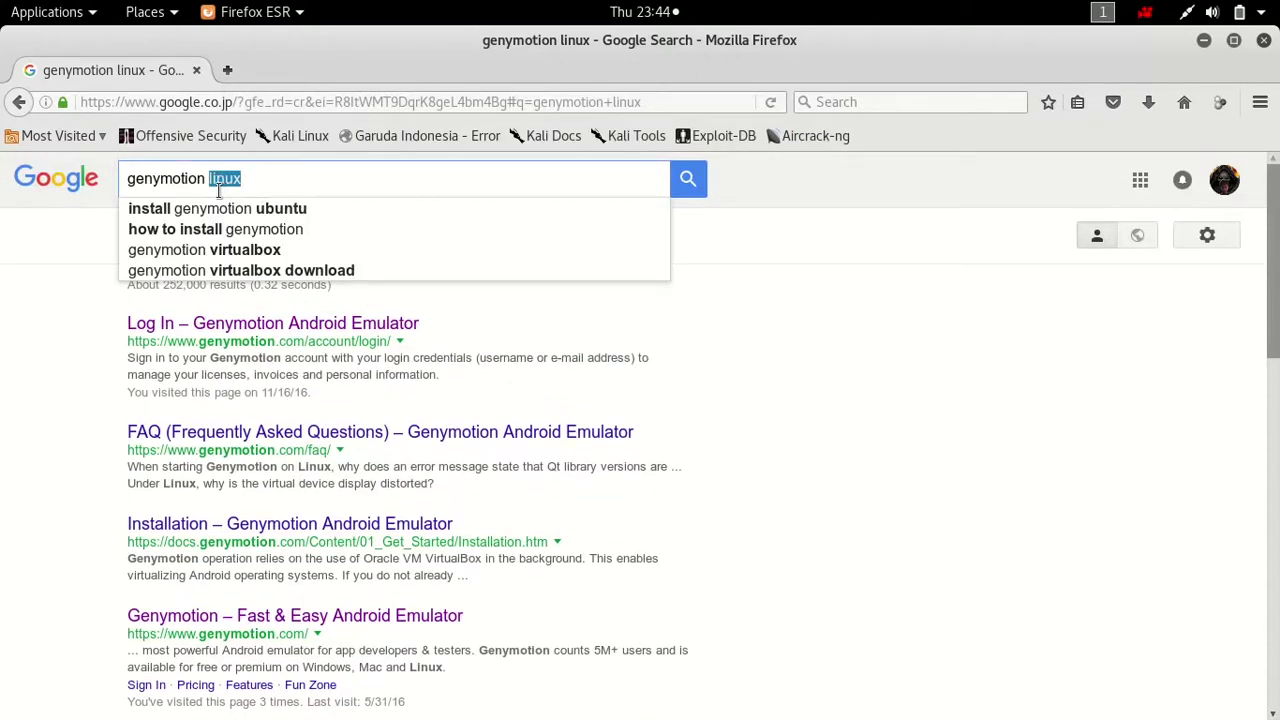
pyautogui.write('goo')
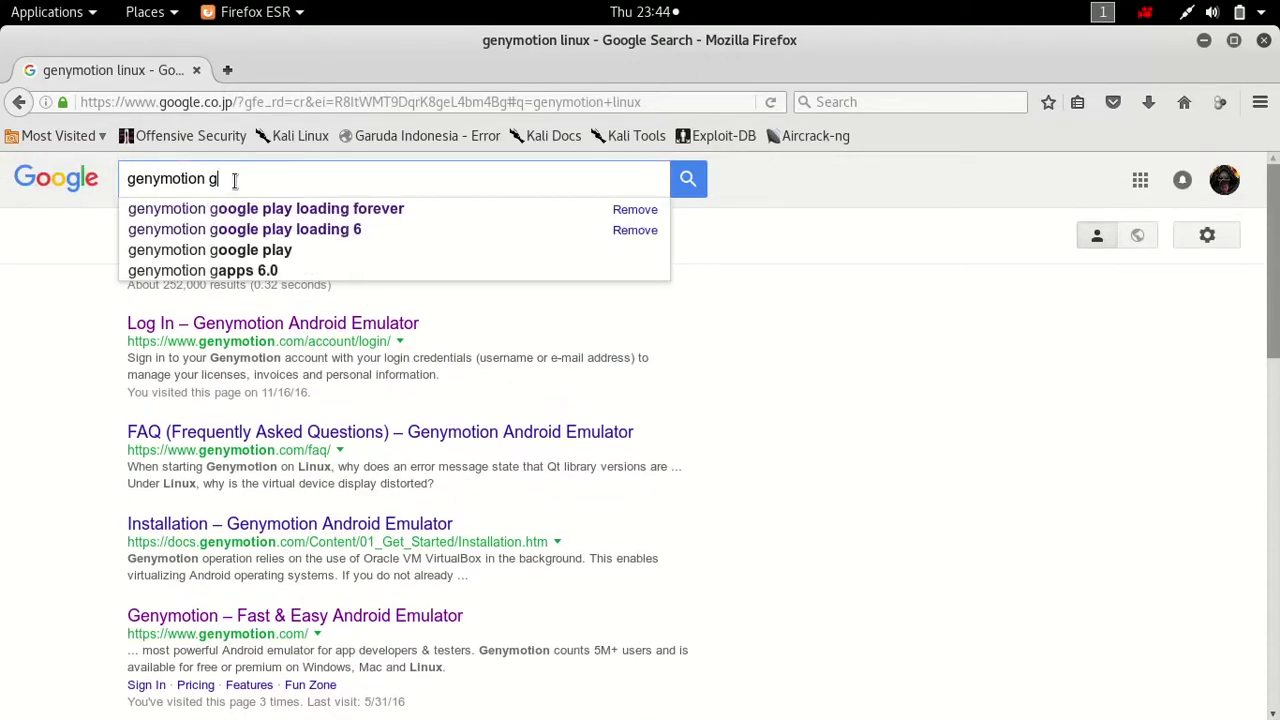
pyautogui.click(263, 250)
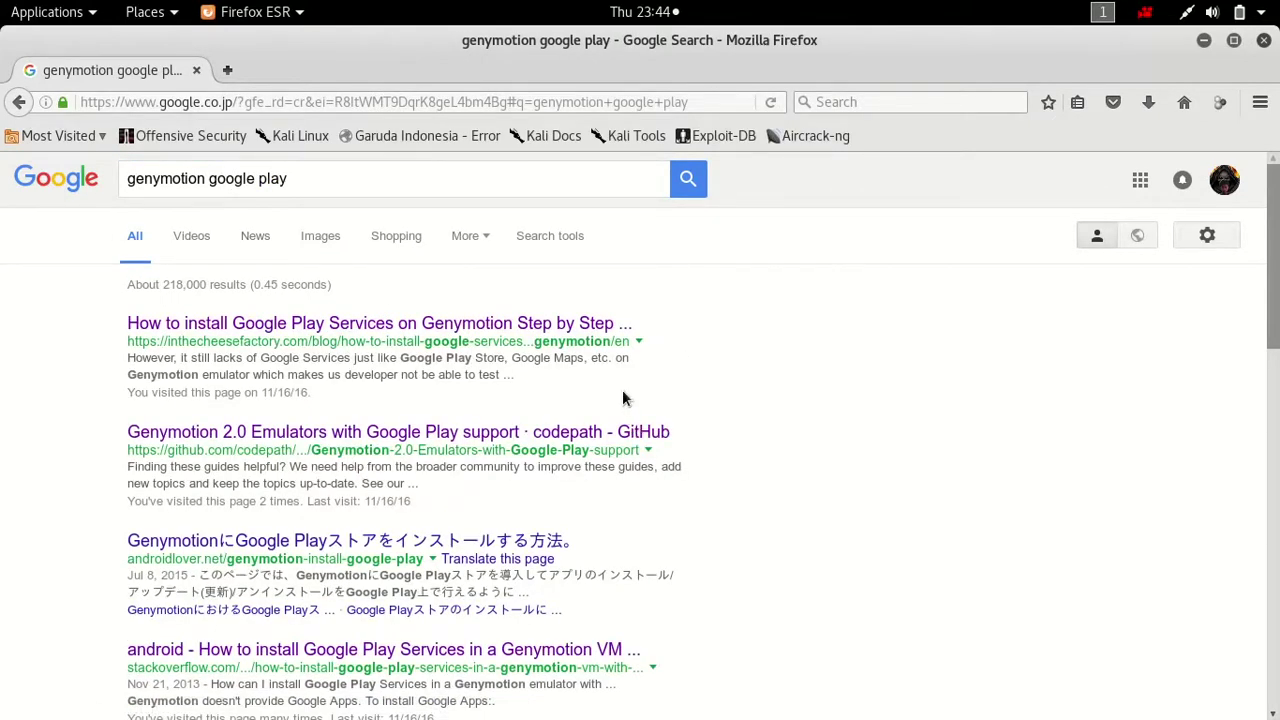
pyautogui.scroll(-2, 623, 400)
pyautogui.scroll(-2, 612, 370)
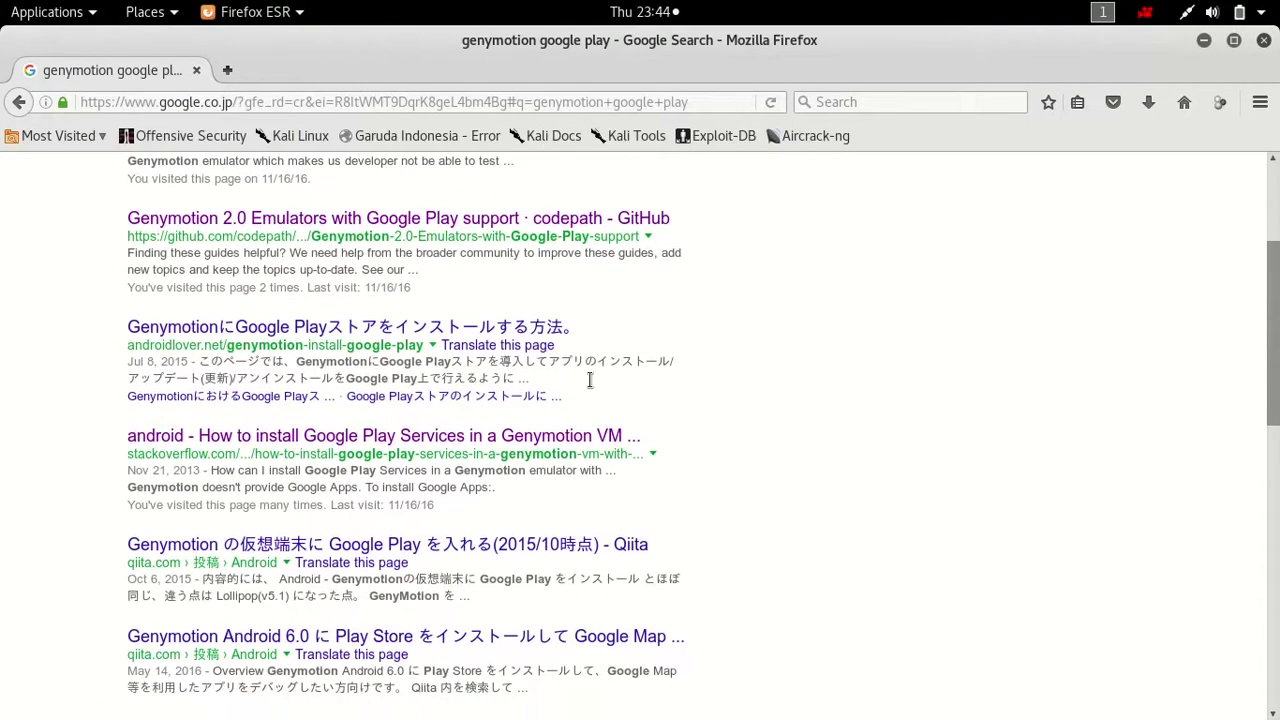
pyautogui.click(422, 445)
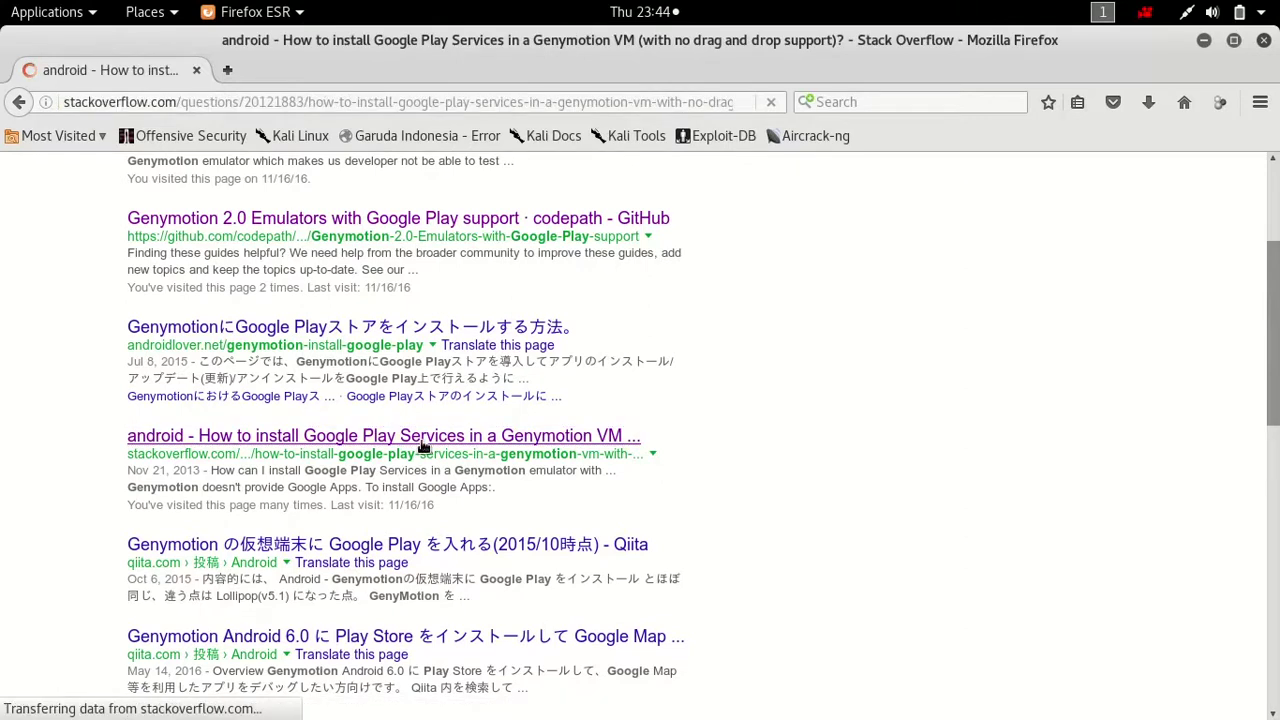
# Find the accepted answer and open its Google Apps link for Android 4.4 - 6.0 in a new tab
pyautogui.scroll(-2, 838, 345)
pyautogui.scroll(-2, 838, 345)
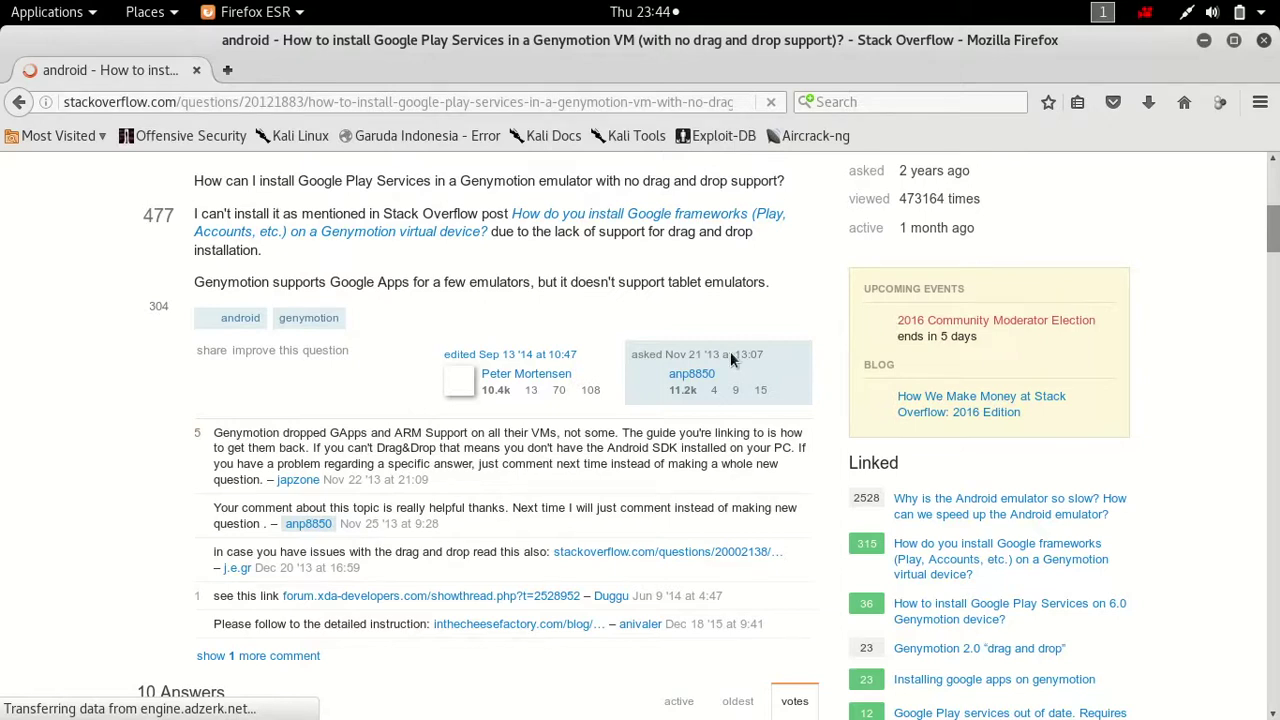
pyautogui.scroll(-4, 730, 355)
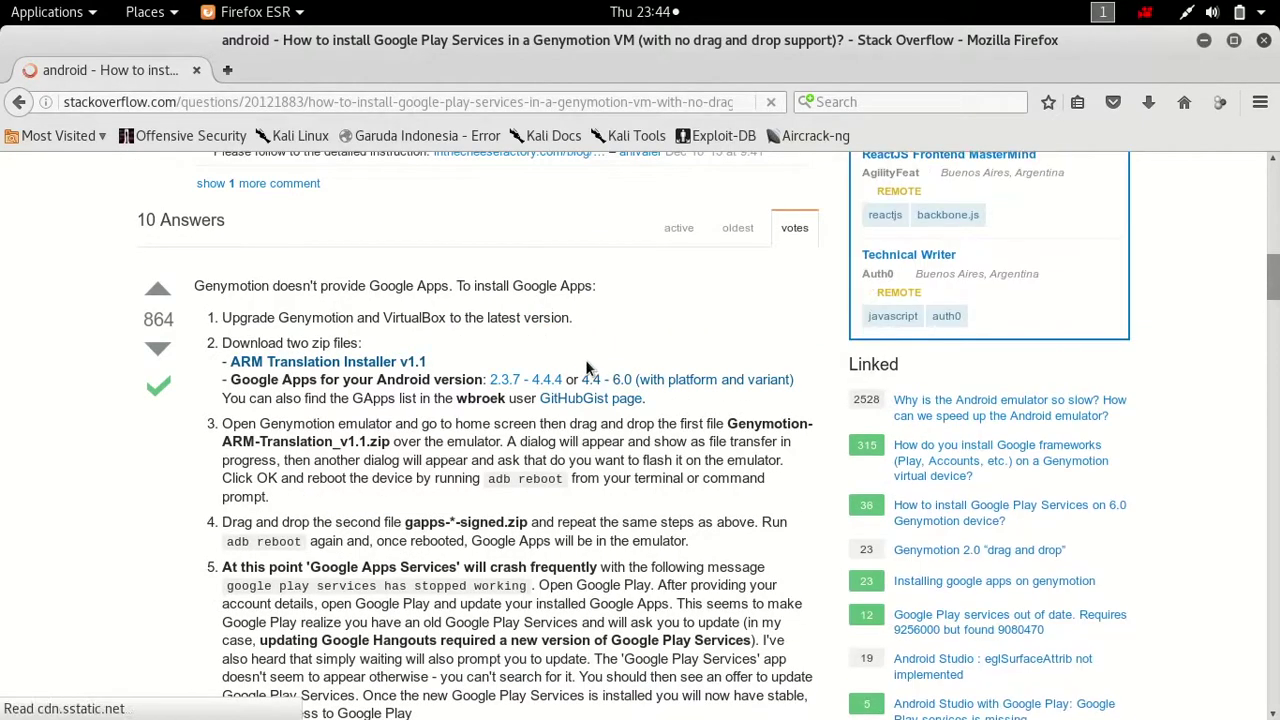
pyautogui.rightClick(644, 381)
pyautogui.click(652, 393)
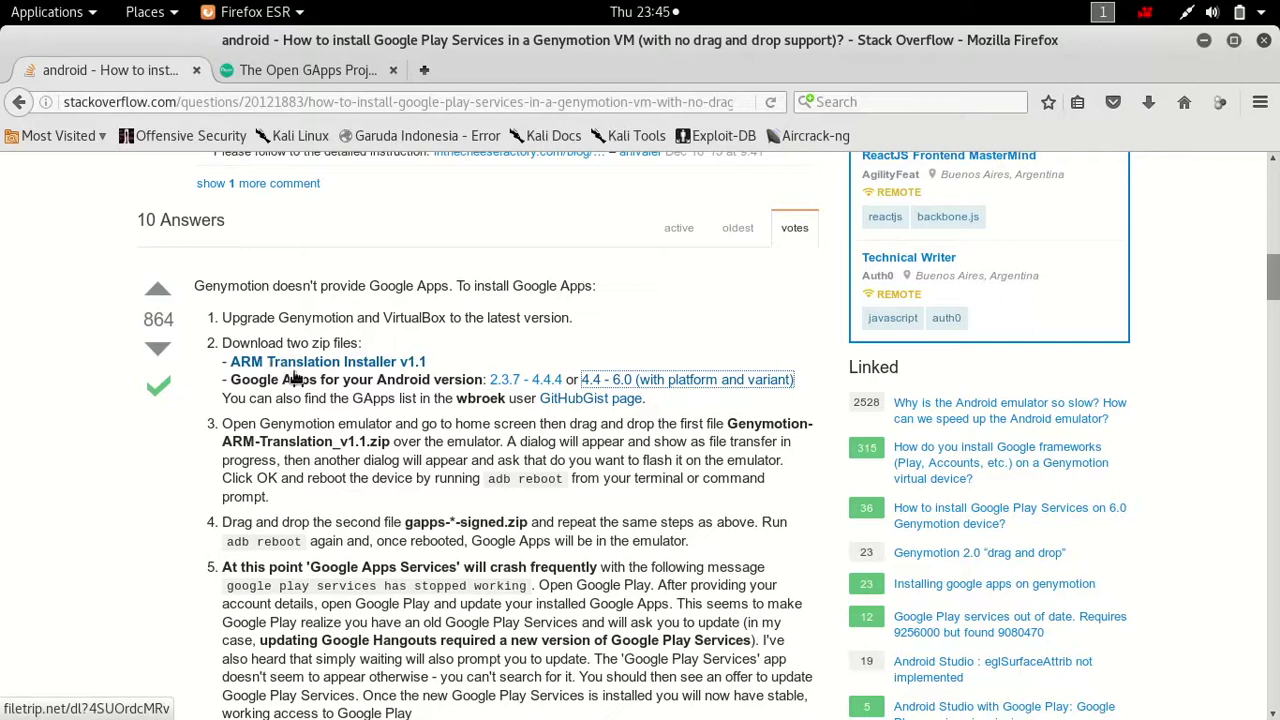
# Close the Videos folder window, open the Downloads folder in the file manager, and return to the Stack Overflow answer in Firefox
pyautogui.press('super')
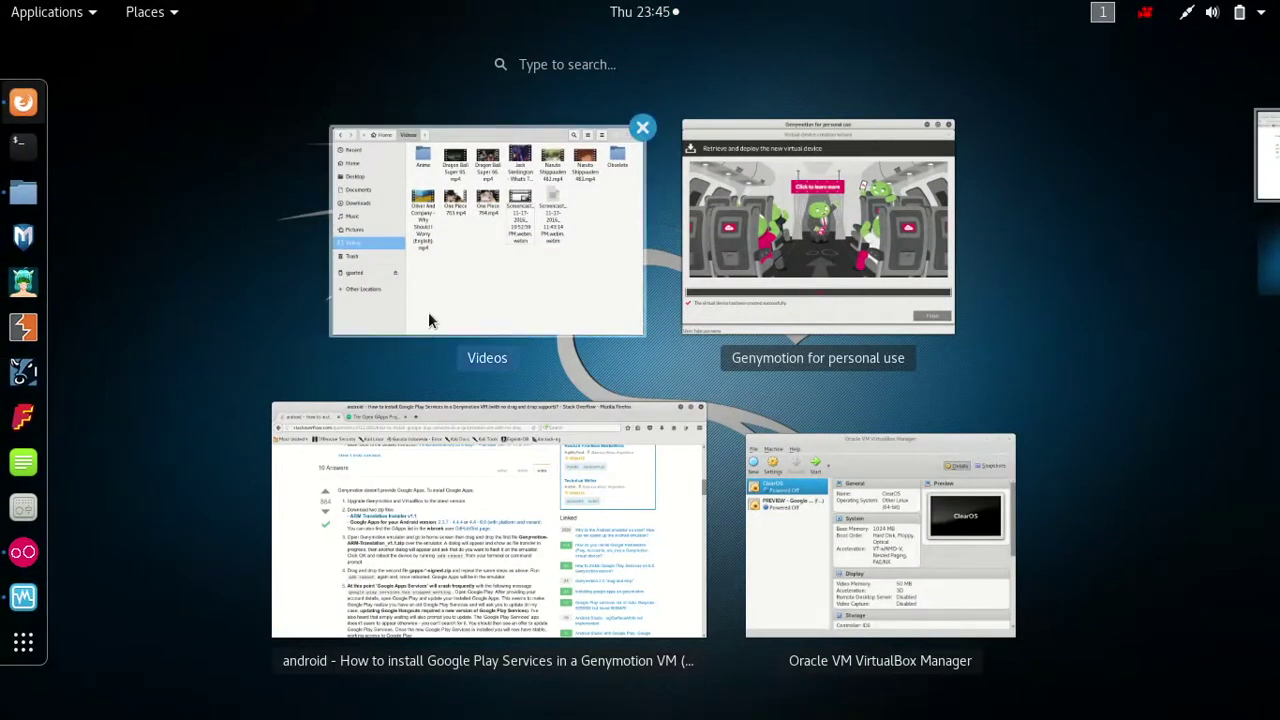
pyautogui.click(642, 127)
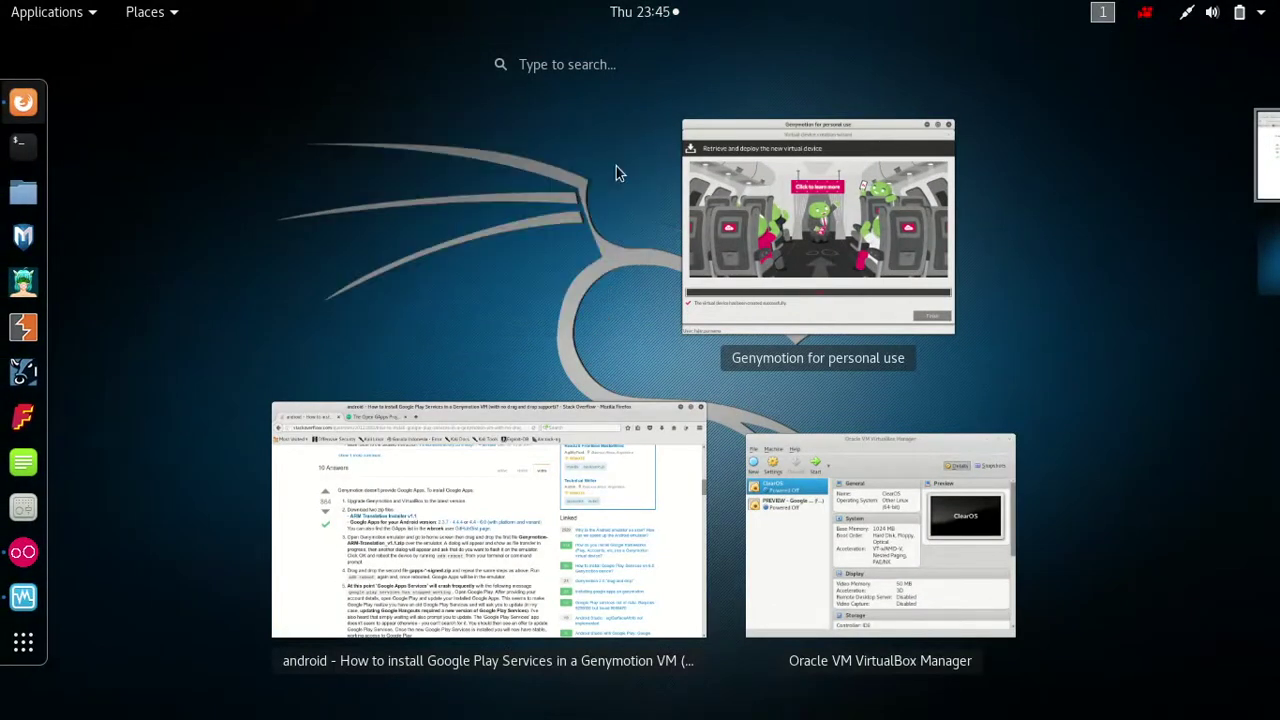
pyautogui.click(28, 205)
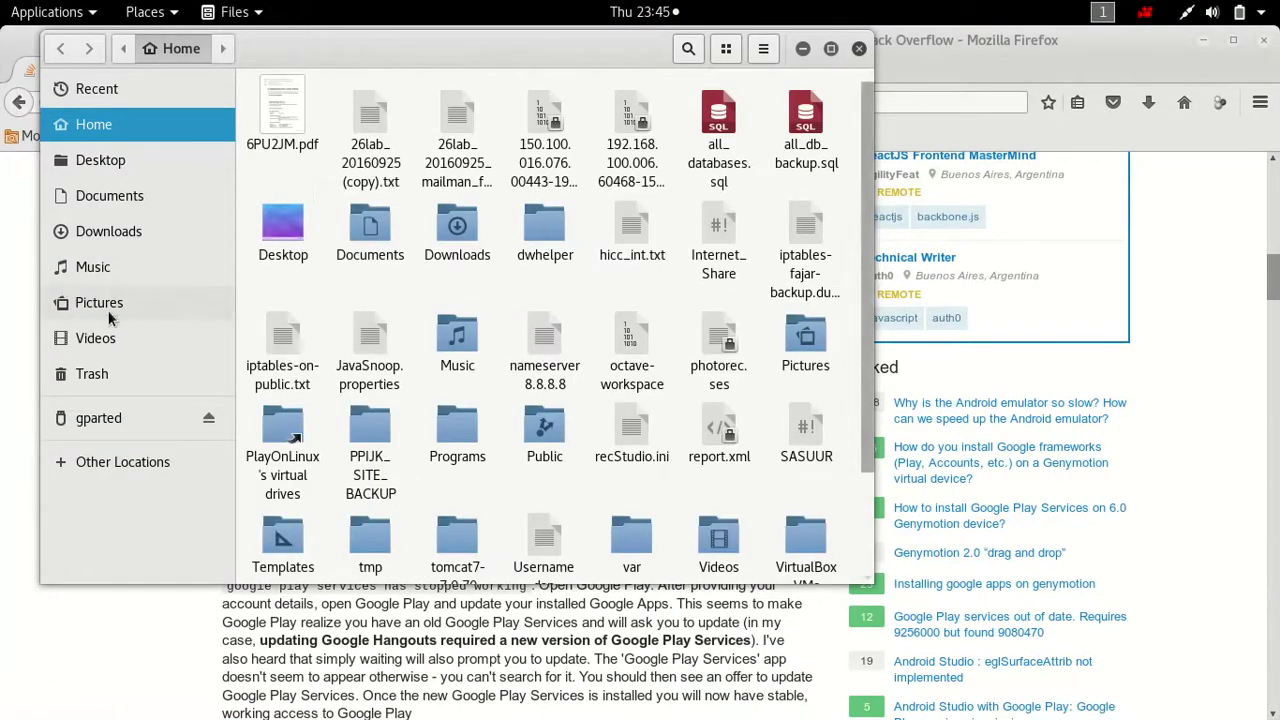
pyautogui.click(110, 233)
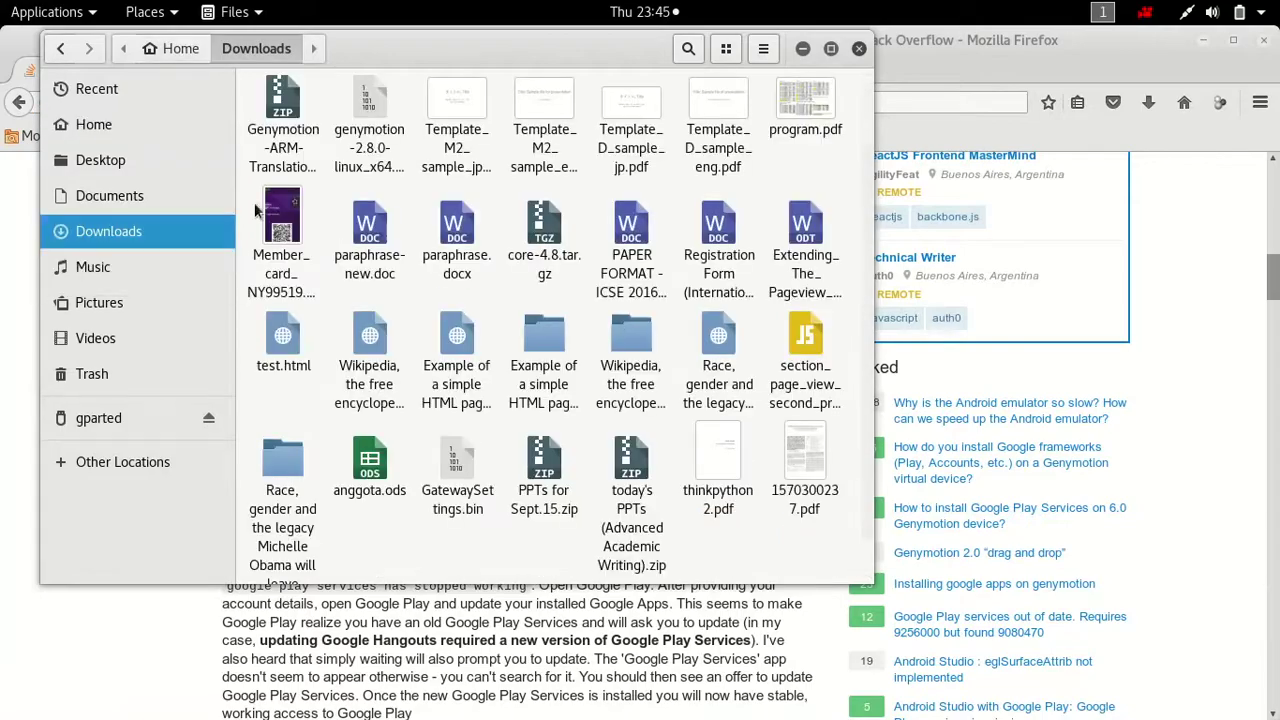
pyautogui.press('super')
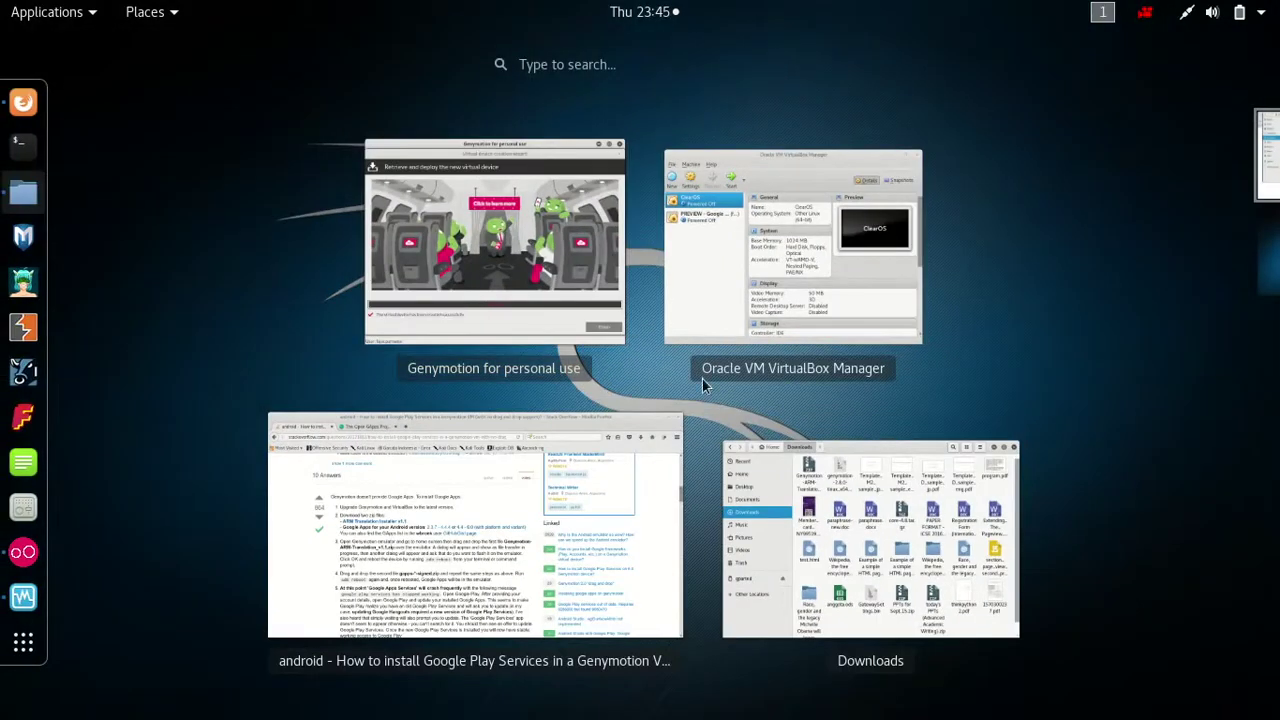
pyautogui.click(530, 474)
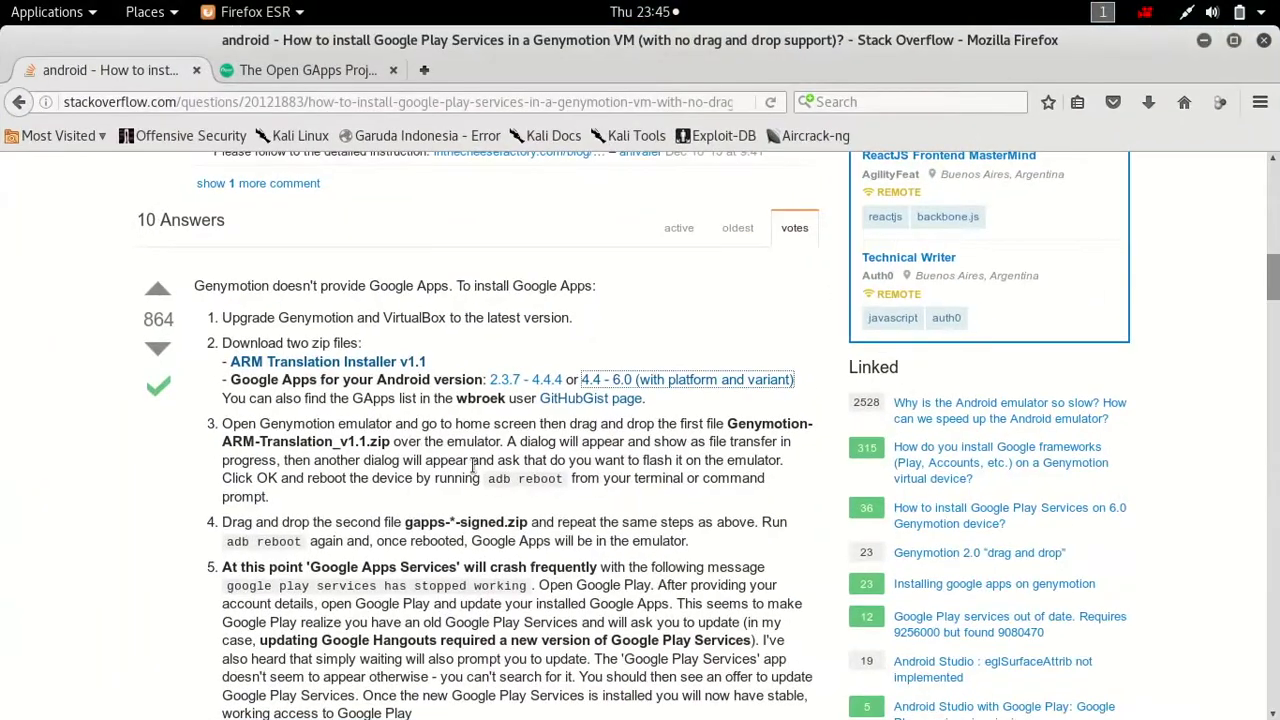
# Follow the ARM Translation Installer v1.1 link and save Genymotion-ARM-Translation_v1.1.zip from FileTrip
pyautogui.click(346, 362)
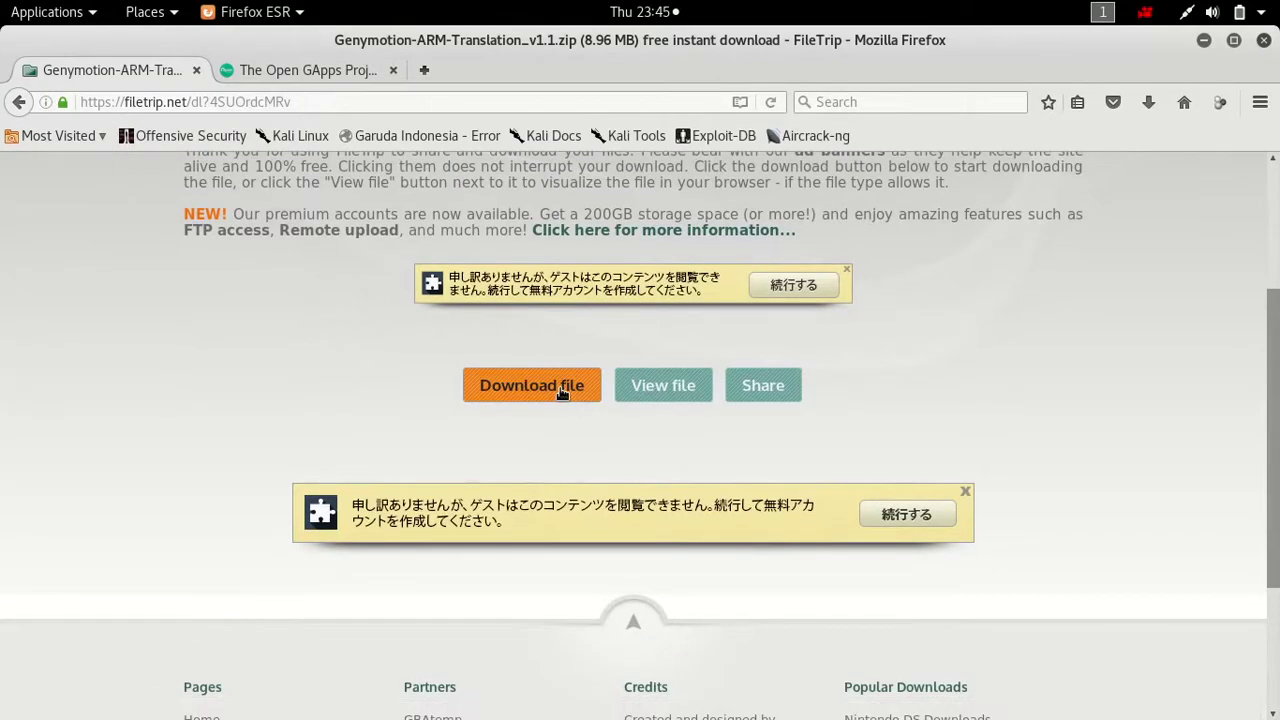
pyautogui.click(559, 390)
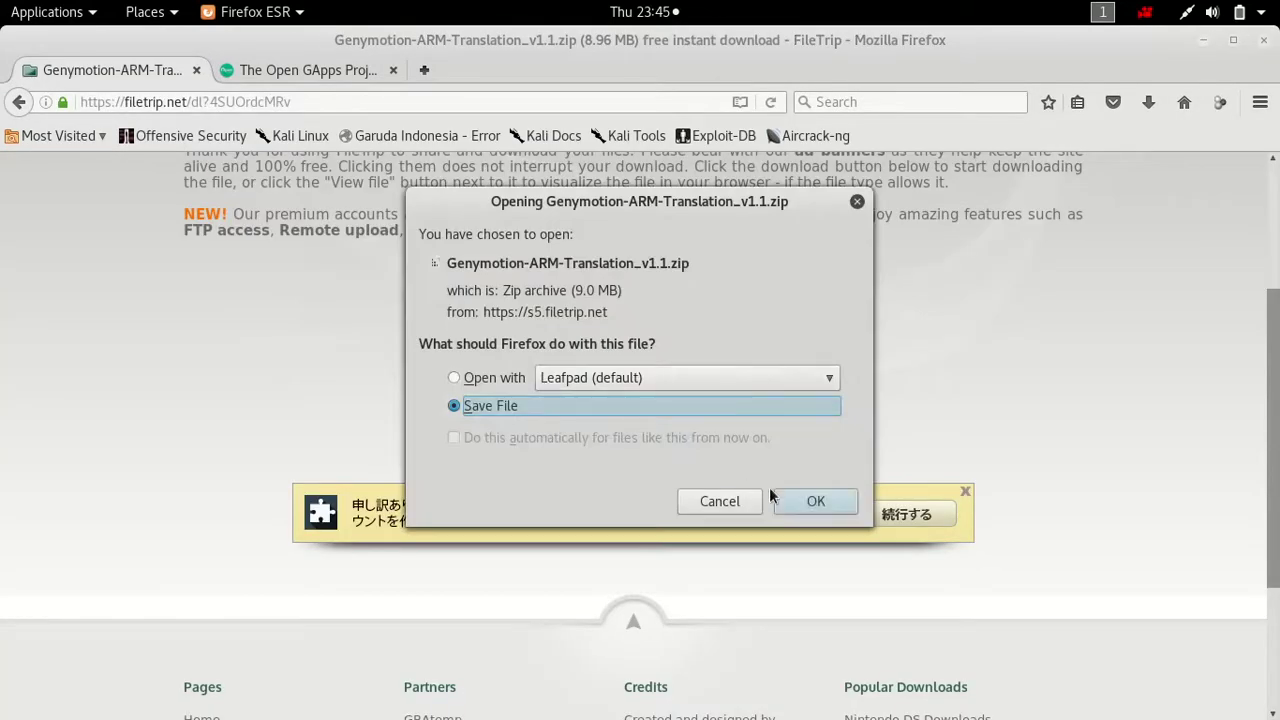
pyautogui.click(806, 503)
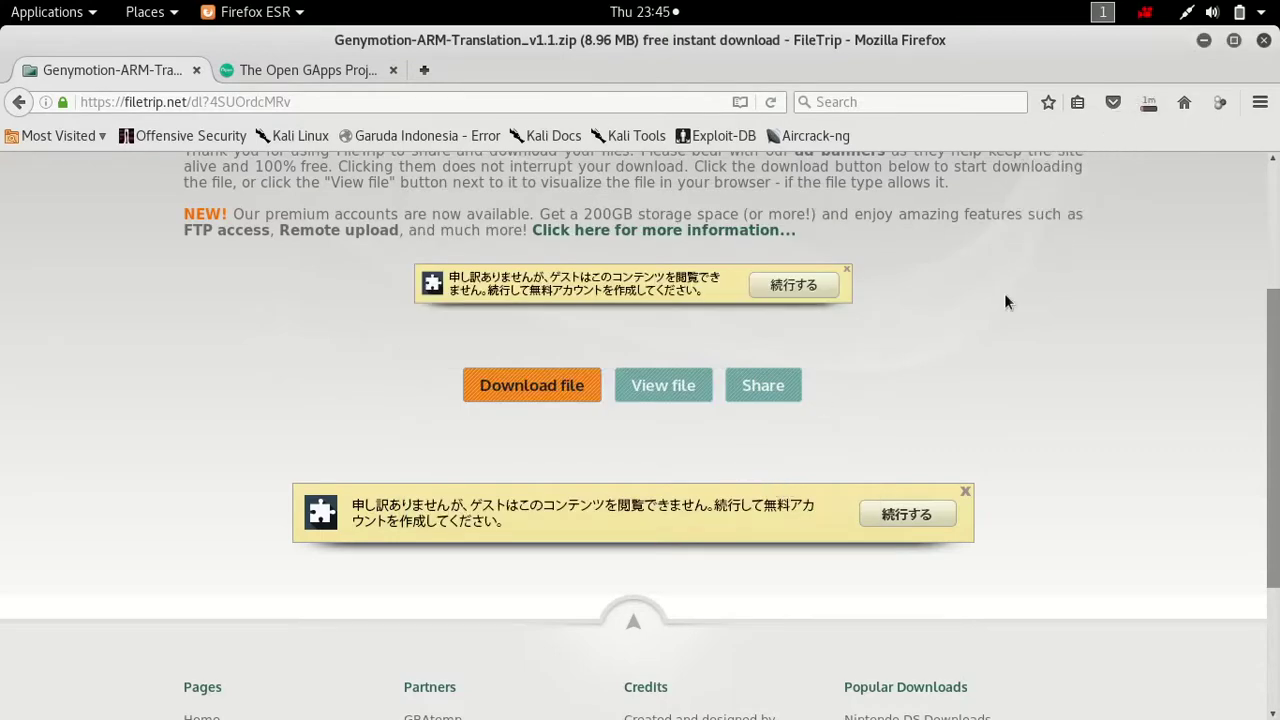
# Switch to Genymotion, finish the virtual device creation wizard, and start the Google Nexus 9 - 7.0.0 virtual device
pyautogui.press('super')
pyautogui.click(534, 285)
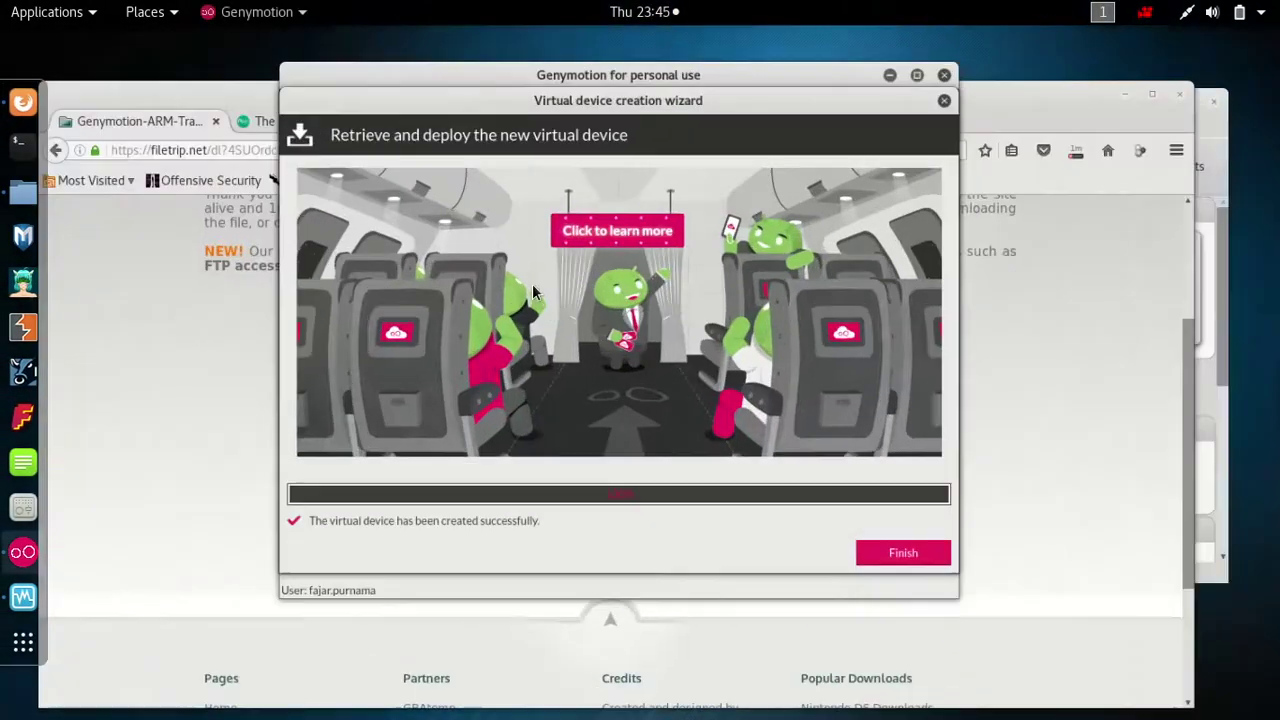
pyautogui.click(953, 591)
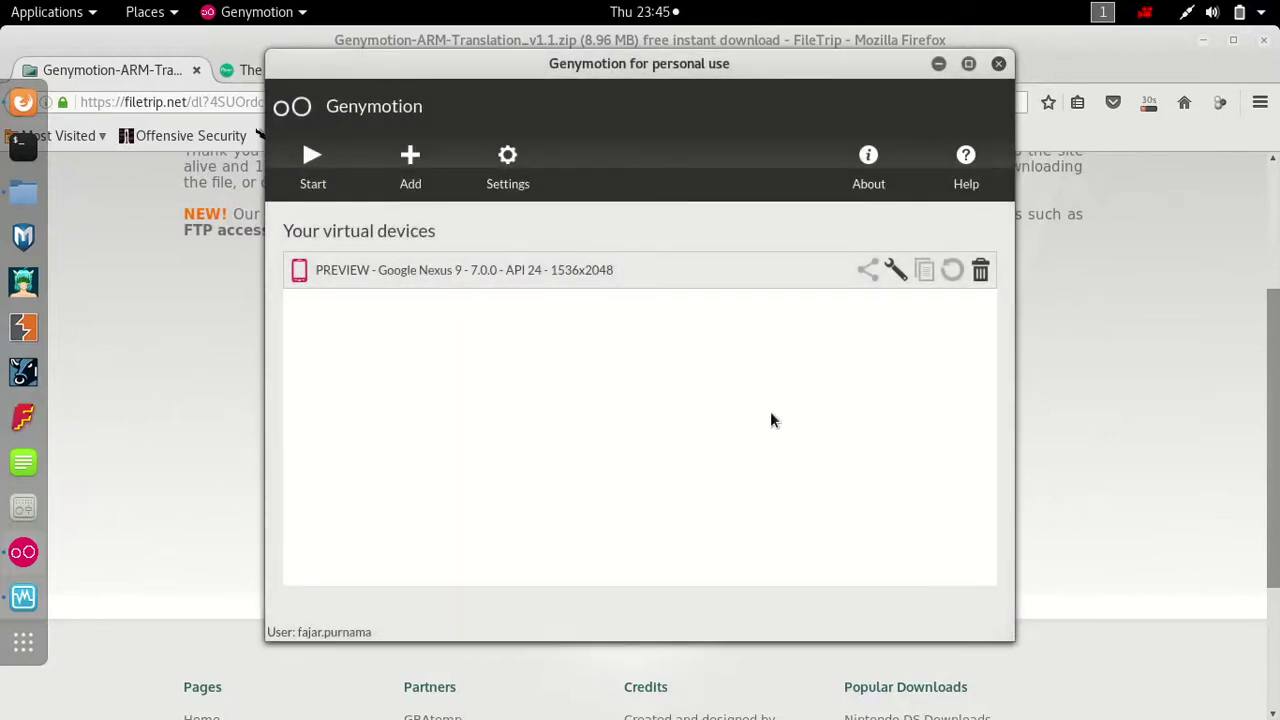
pyautogui.click(312, 165)
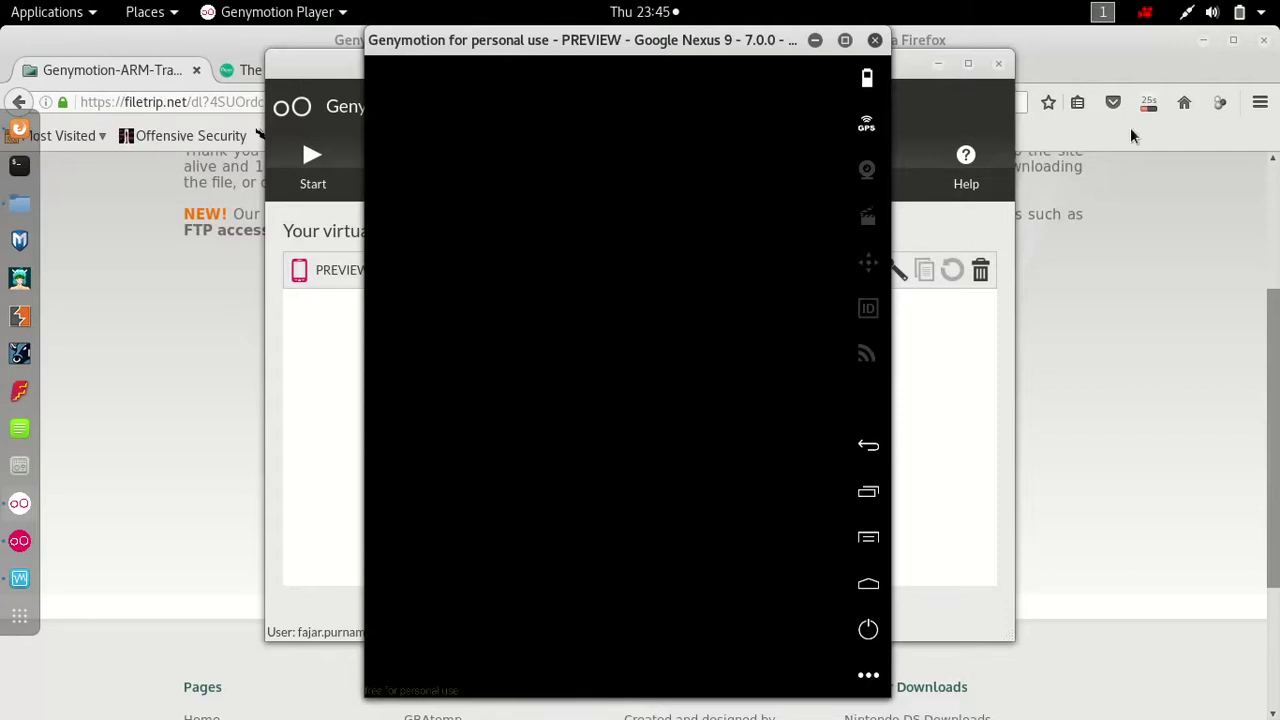
# Bring Firefox forward, then return to the Nexus 9 emulator window to check its boot progress
pyautogui.click(1116, 66)
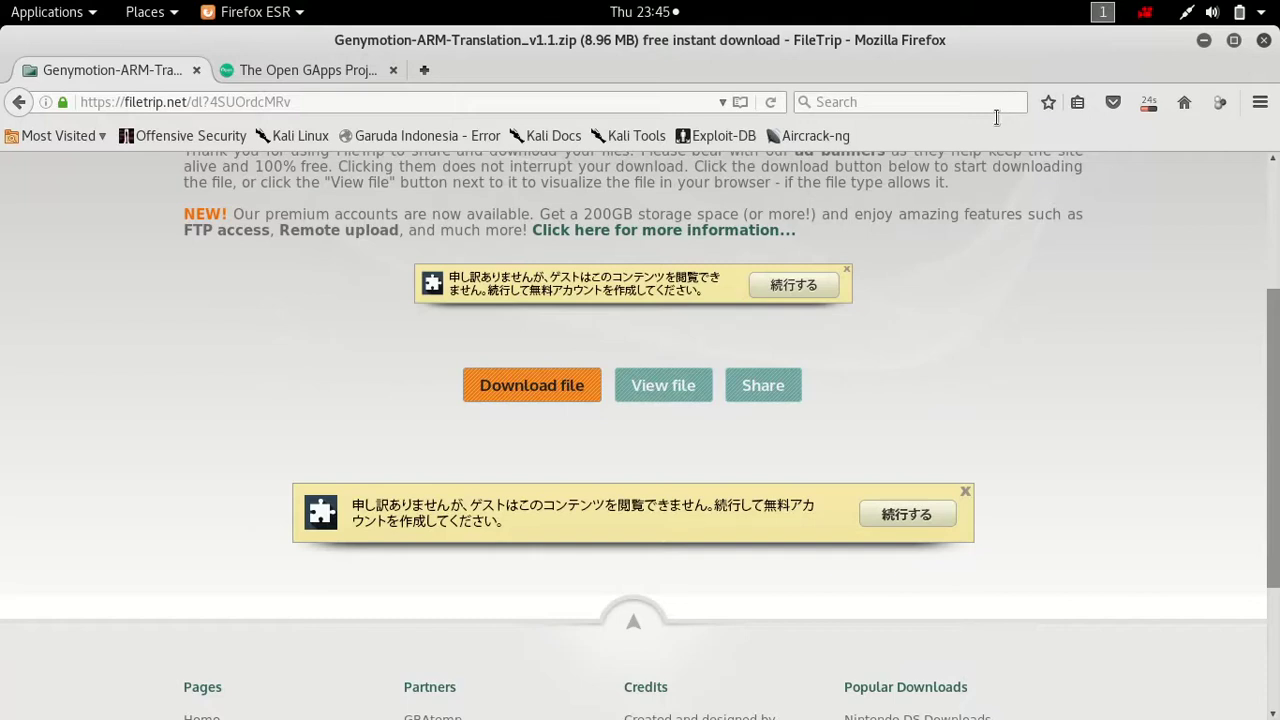
pyautogui.press('super')
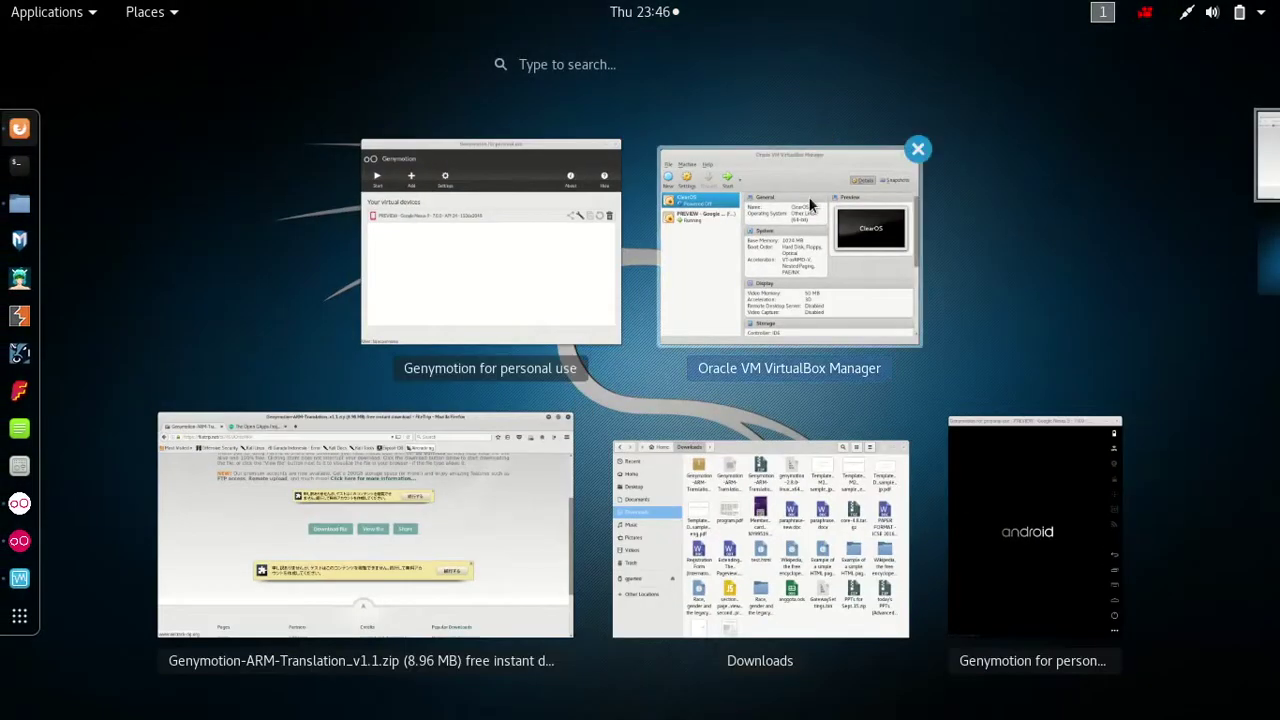
pyautogui.click(1016, 505)
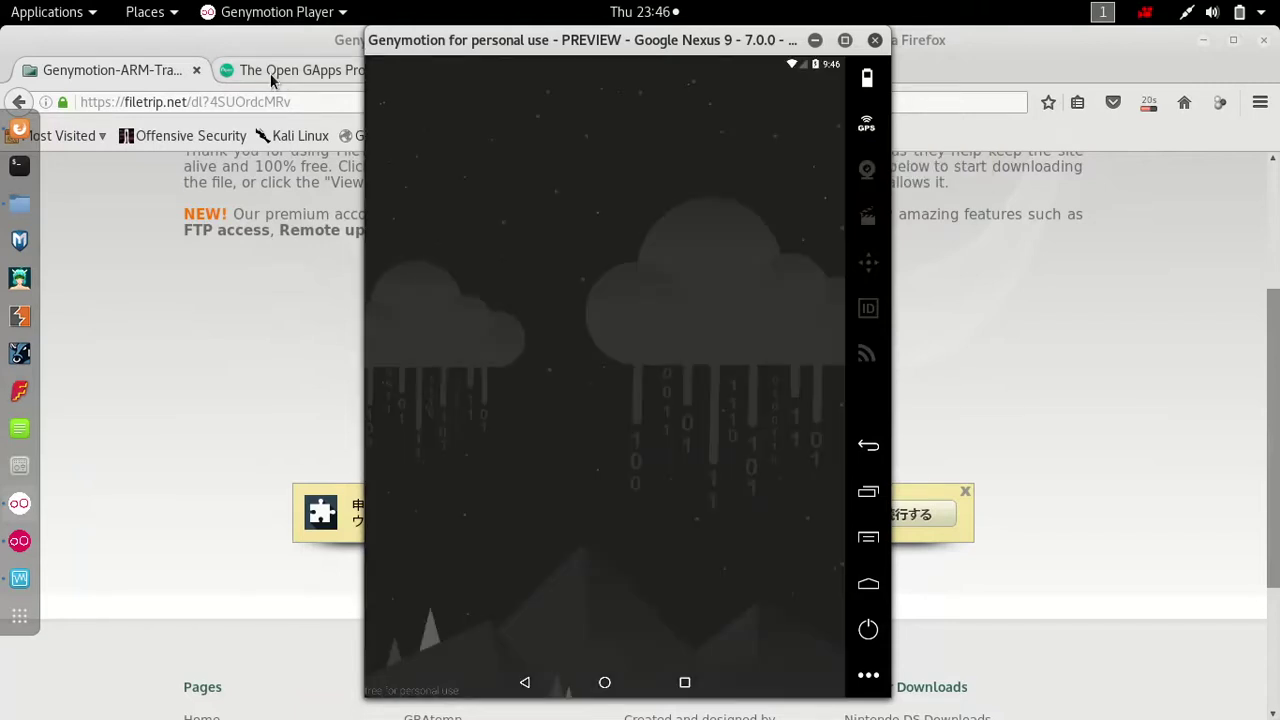
# Select Android 7.0 on the Open GApps download page, then bring the Nexus 9 emulator back into view
pyautogui.click(270, 73)
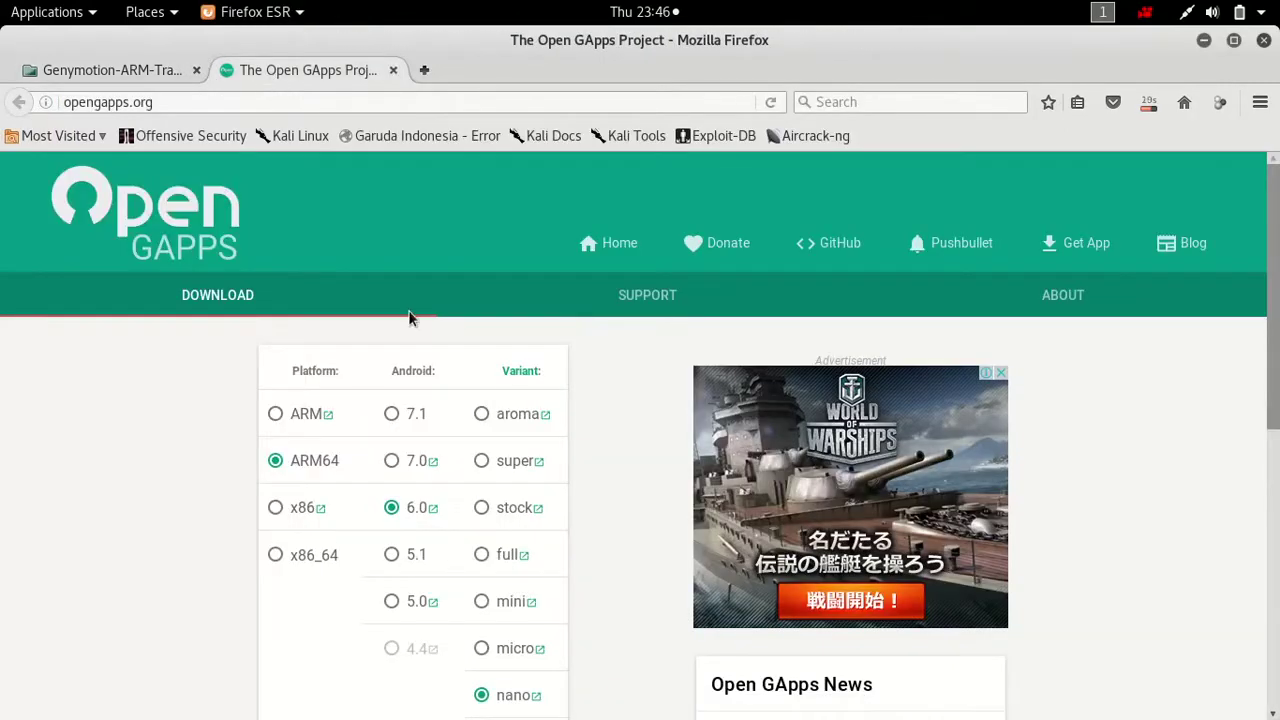
pyautogui.click(392, 461)
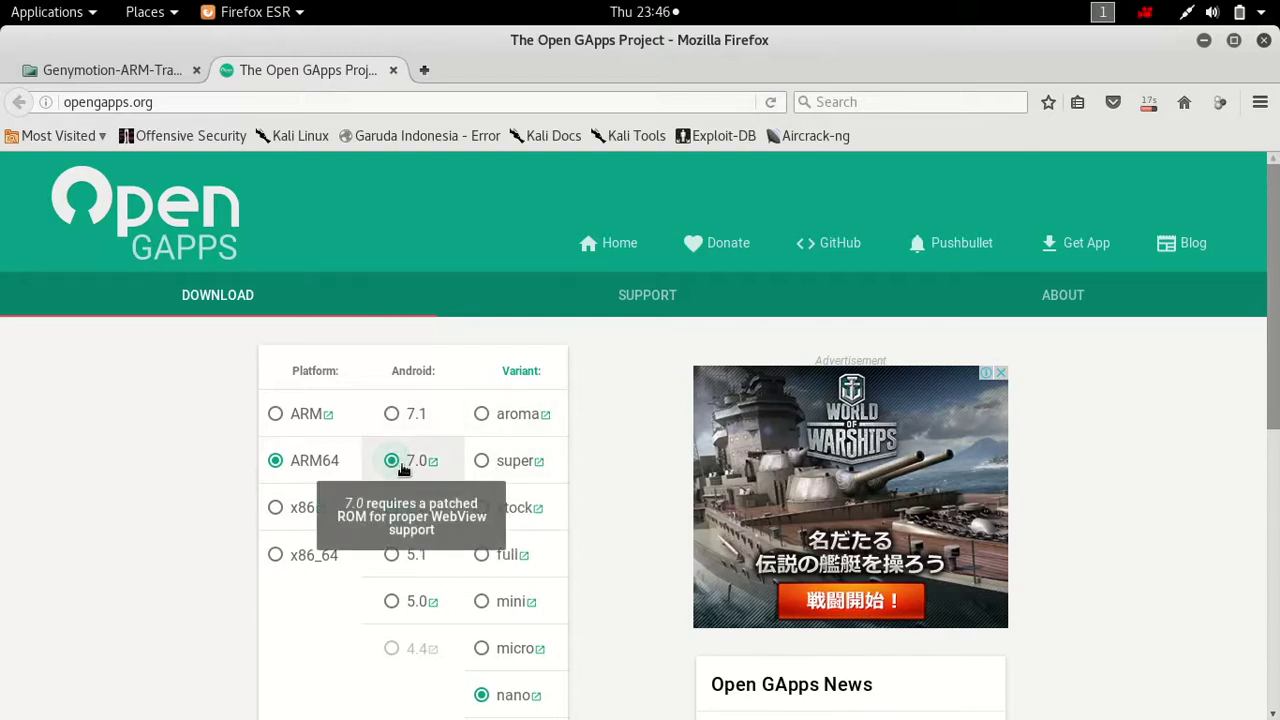
pyautogui.press('super')
pyautogui.click(1026, 486)
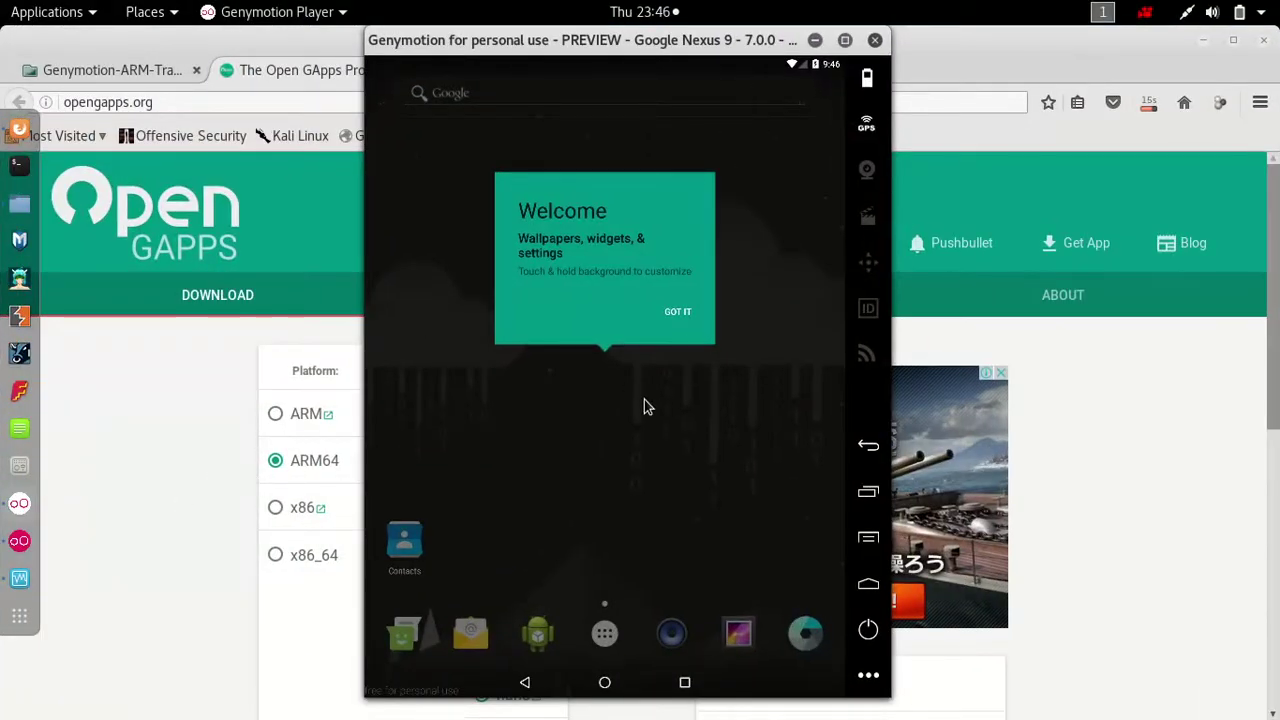
pyautogui.click(1150, 16)
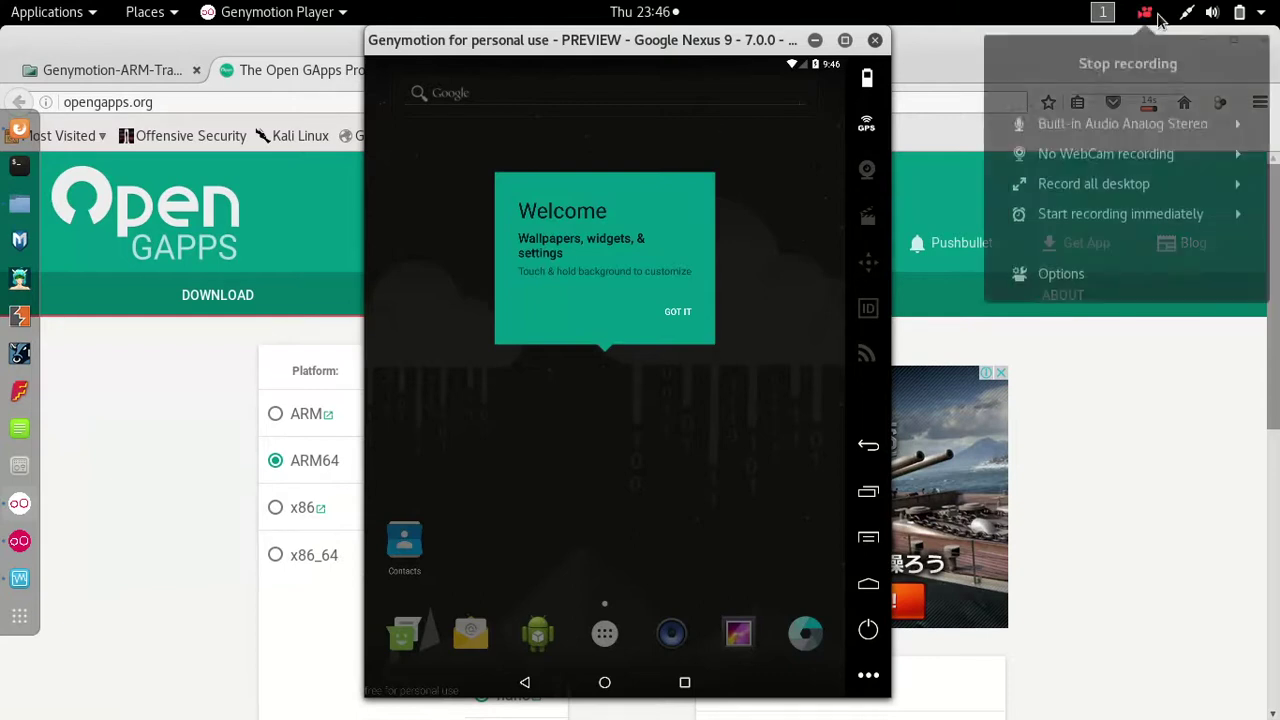
pyautogui.click(1156, 67)
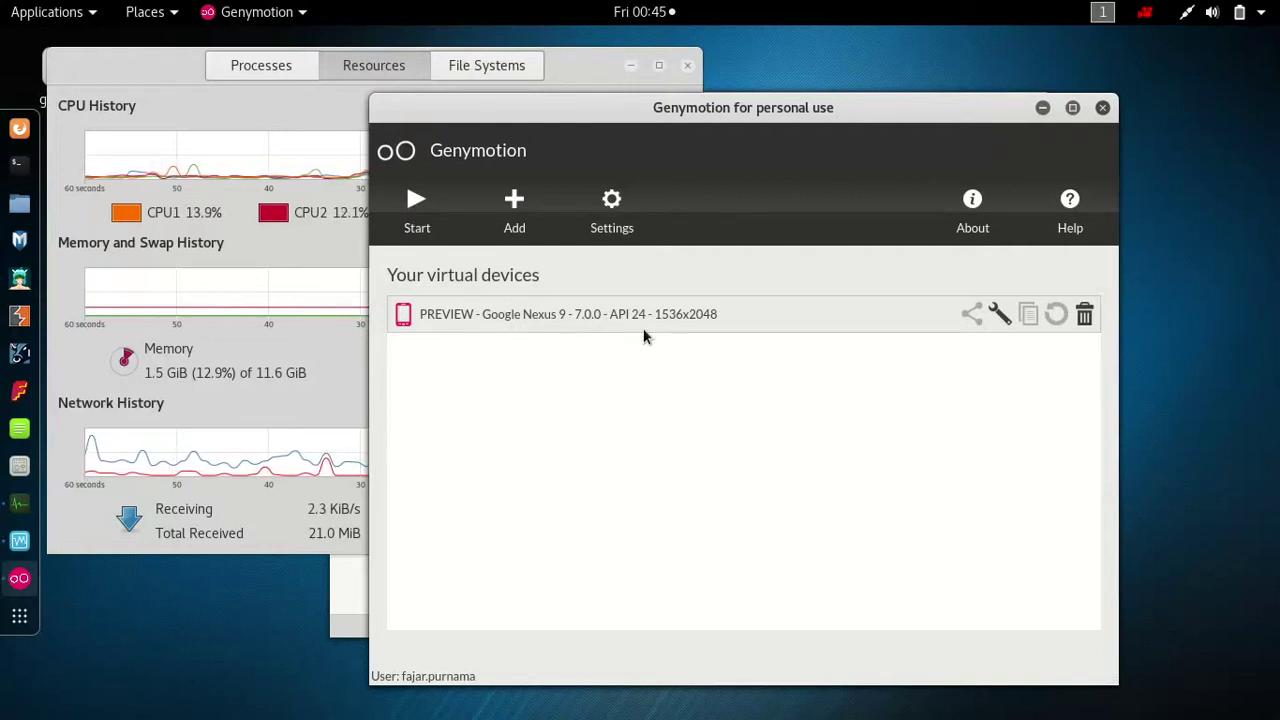
# Start adding a virtual device in Genymotion and select Custom Tablet - 5.1.0 - API 22 - 2560x1600
pyautogui.click(514, 205)
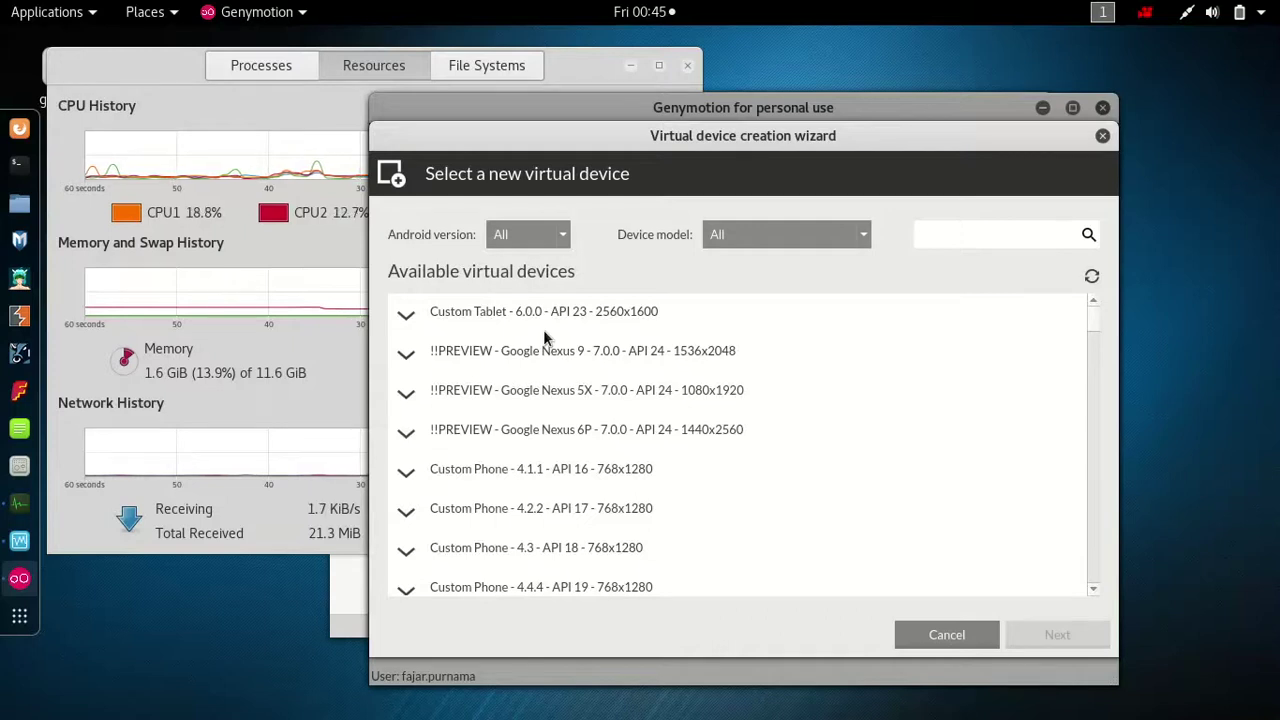
pyautogui.scroll(-2, 543, 331)
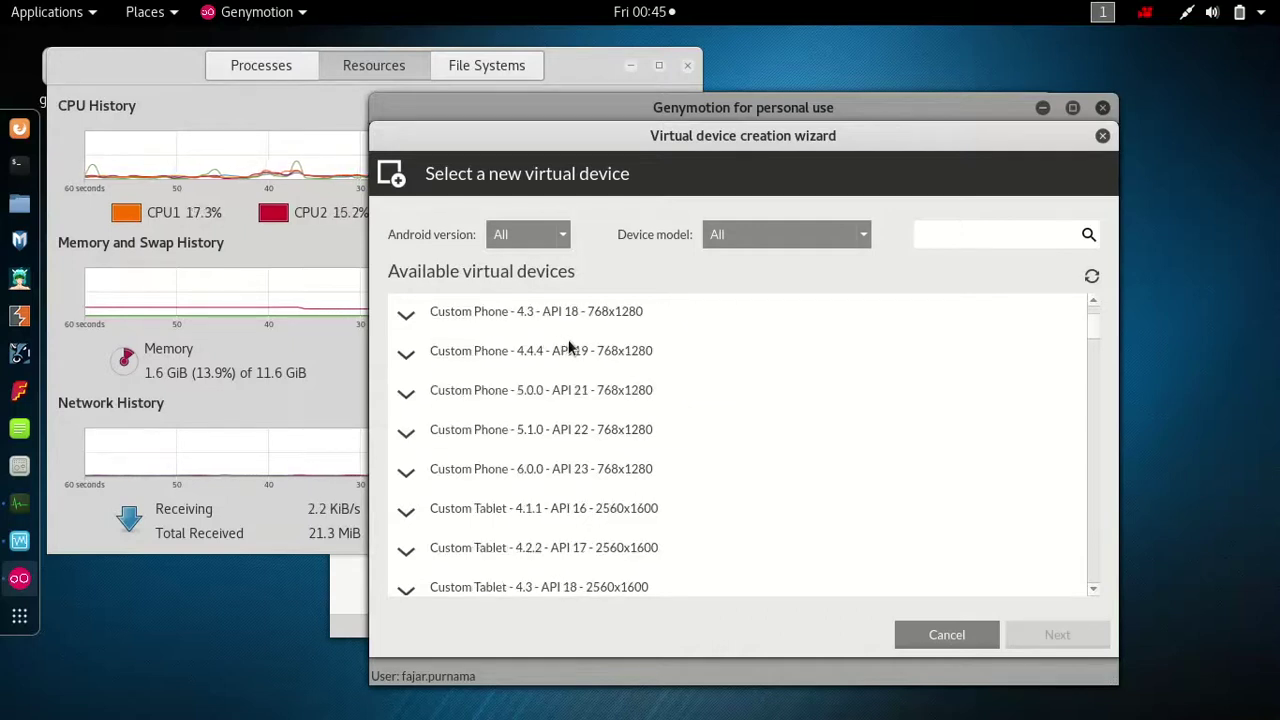
pyautogui.scroll(-2, 568, 346)
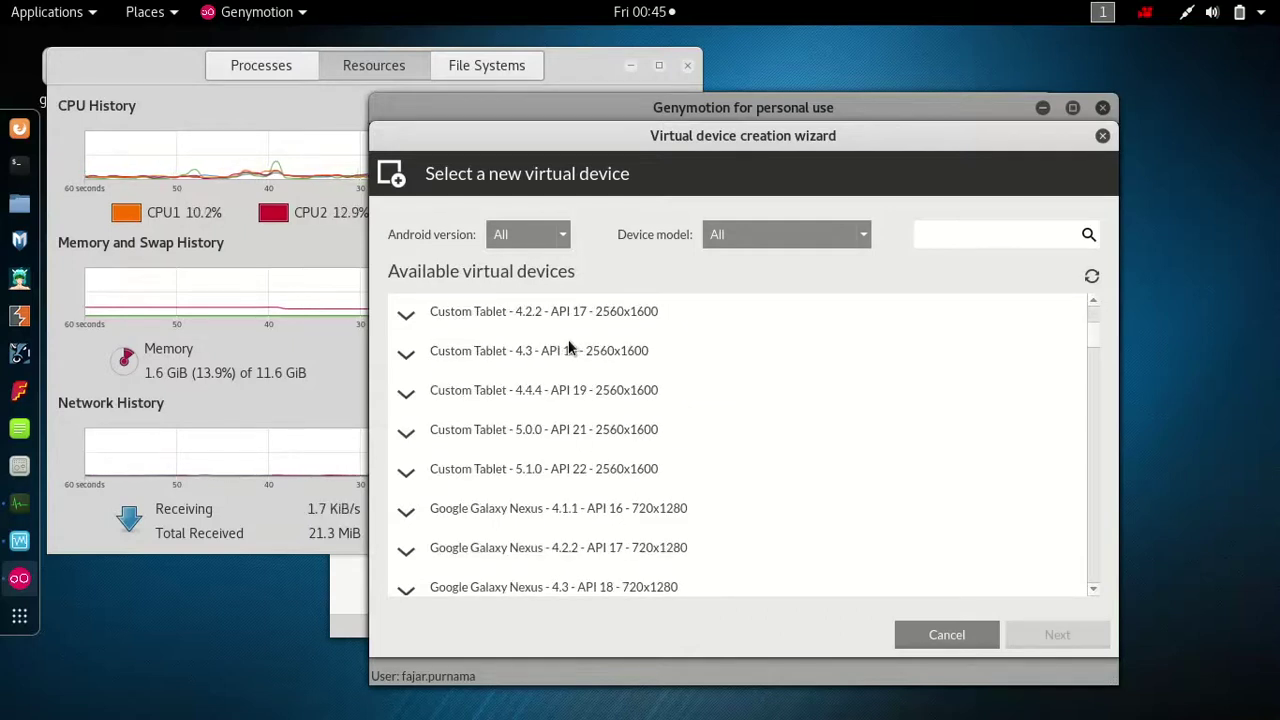
pyautogui.scroll(-1, 568, 346)
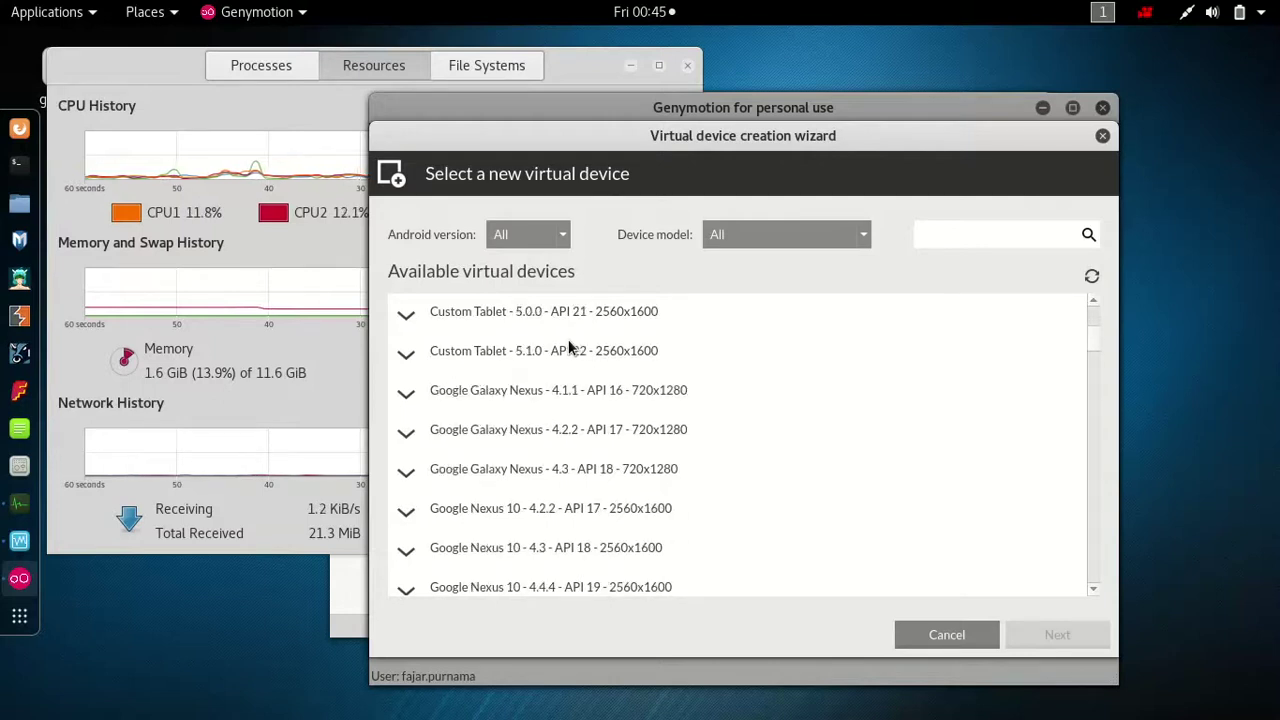
pyautogui.click(520, 356)
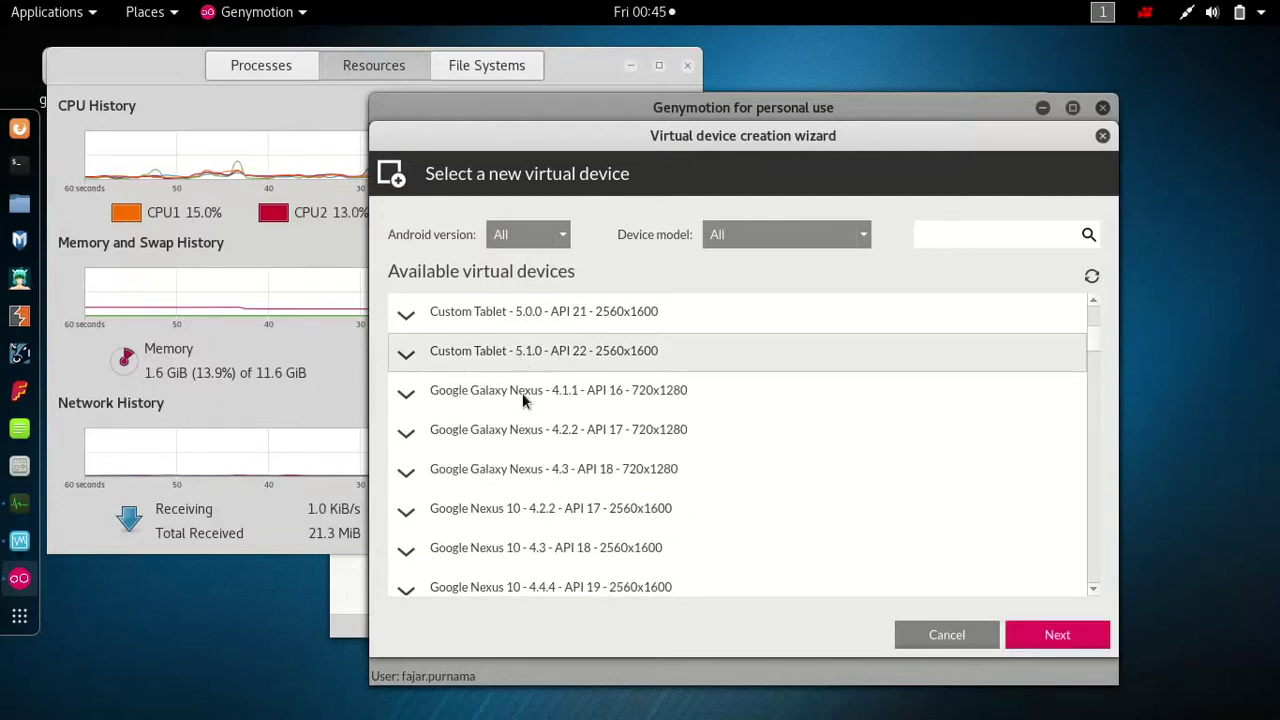
# Select Custom Phone - 5.1.0 - API 22 - 768x1280 instead, deploy it under its default name, and keep the wizard window in front
pyautogui.scroll(2, 530, 393)
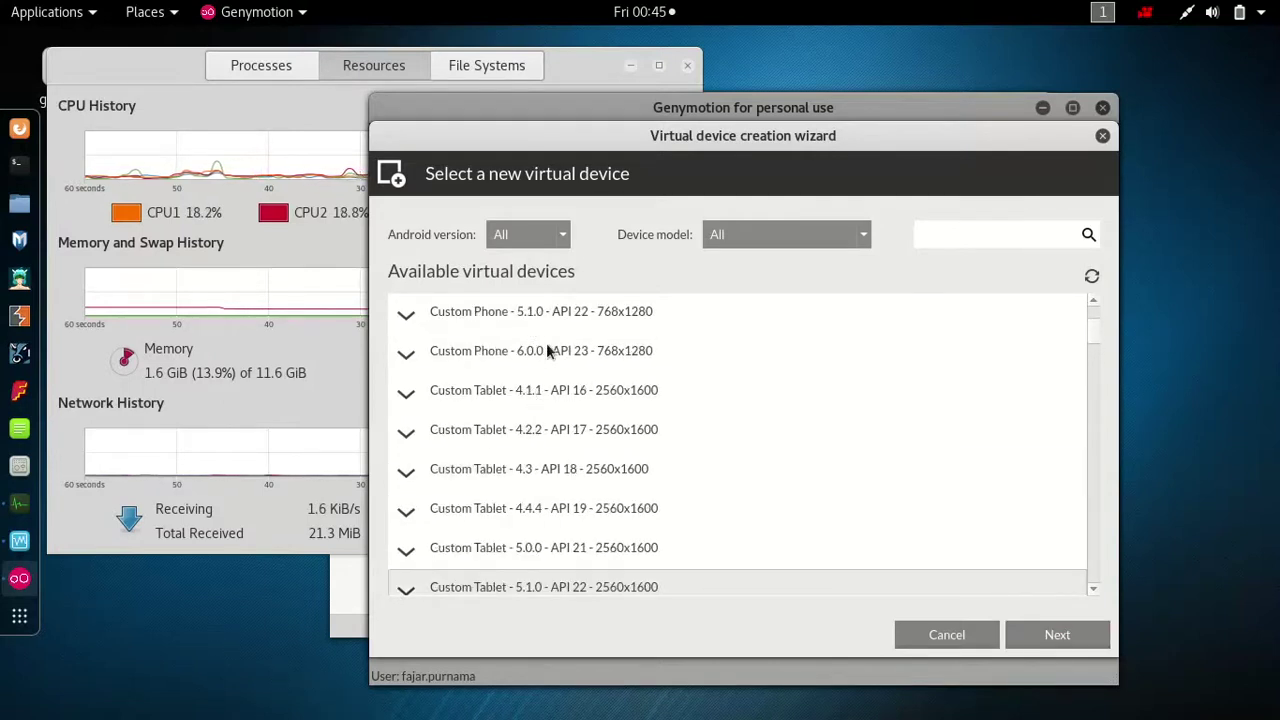
pyautogui.scroll(-1, 600, 408)
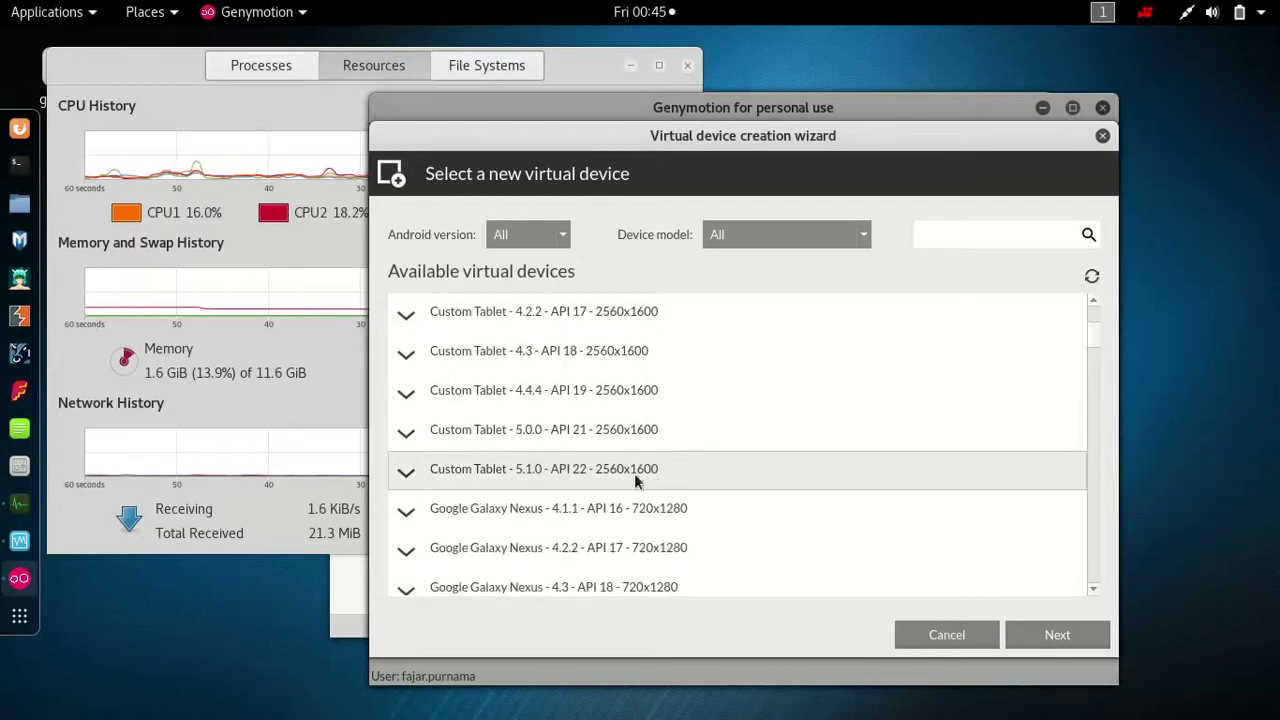
pyautogui.scroll(1, 627, 473)
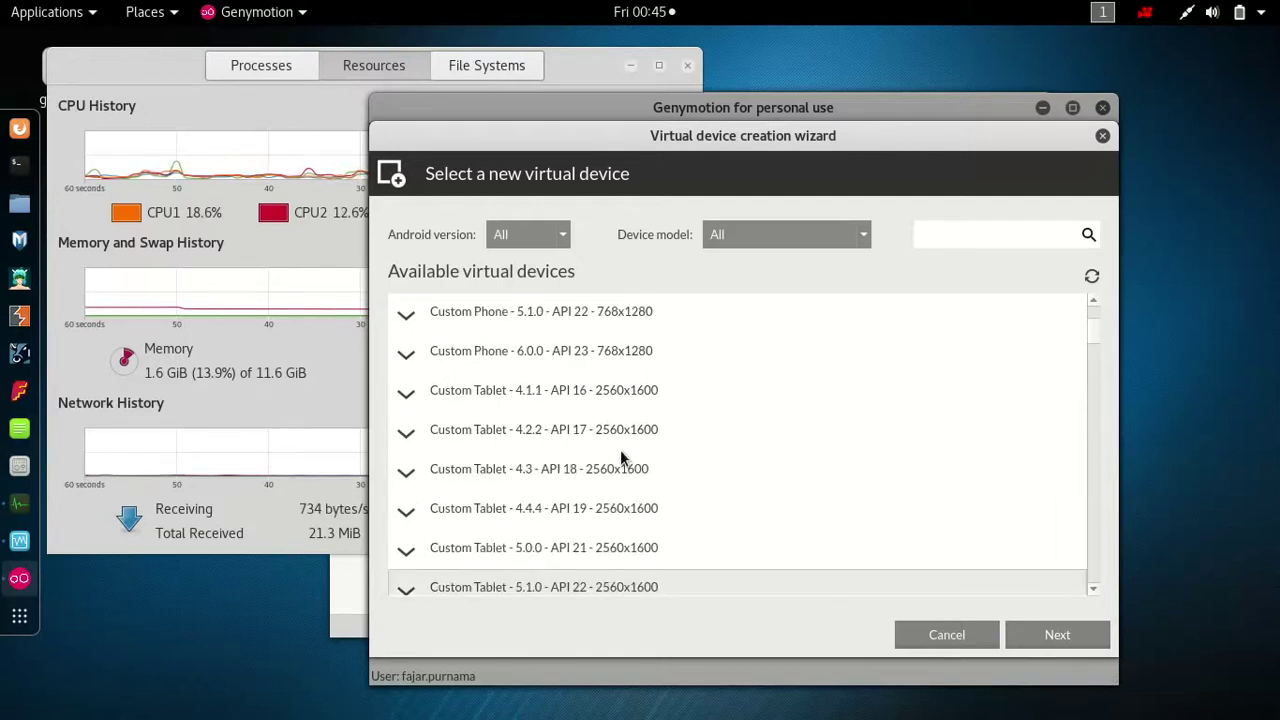
pyautogui.scroll(-1, 620, 453)
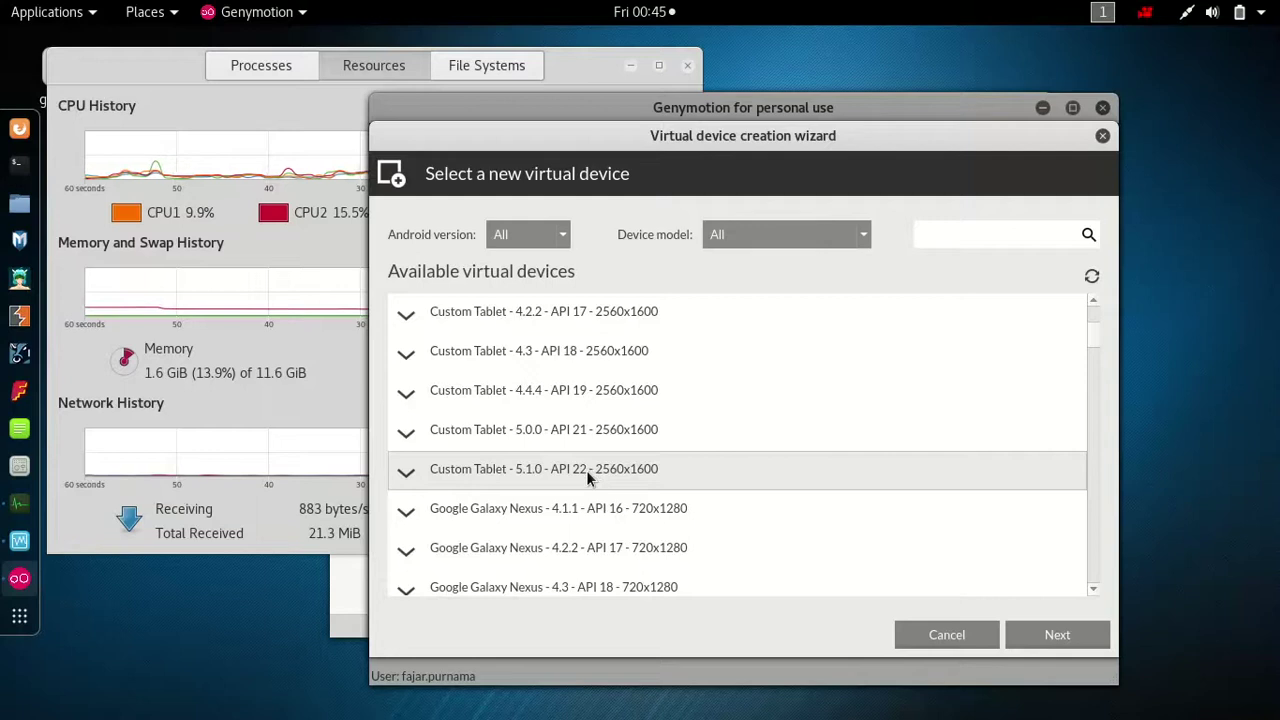
pyautogui.scroll(2, 586, 472)
pyautogui.click(588, 440)
pyautogui.scroll(-1, 630, 465)
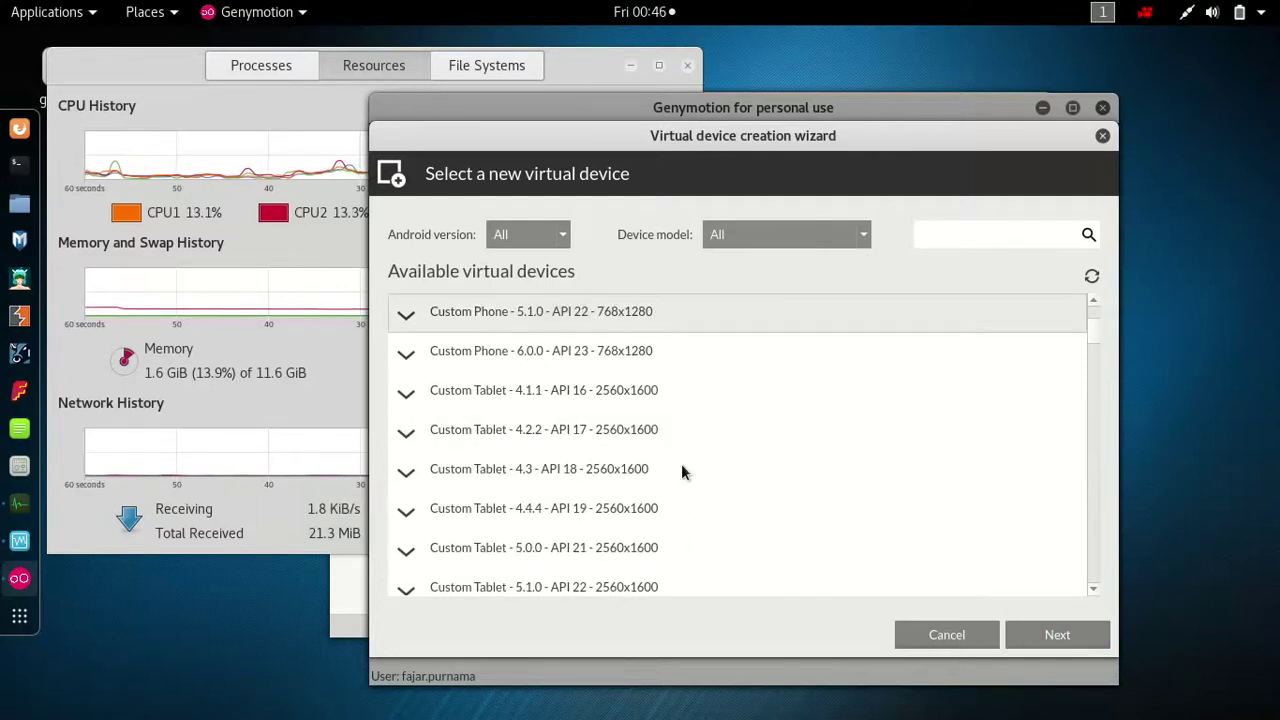
pyautogui.click(1058, 629)
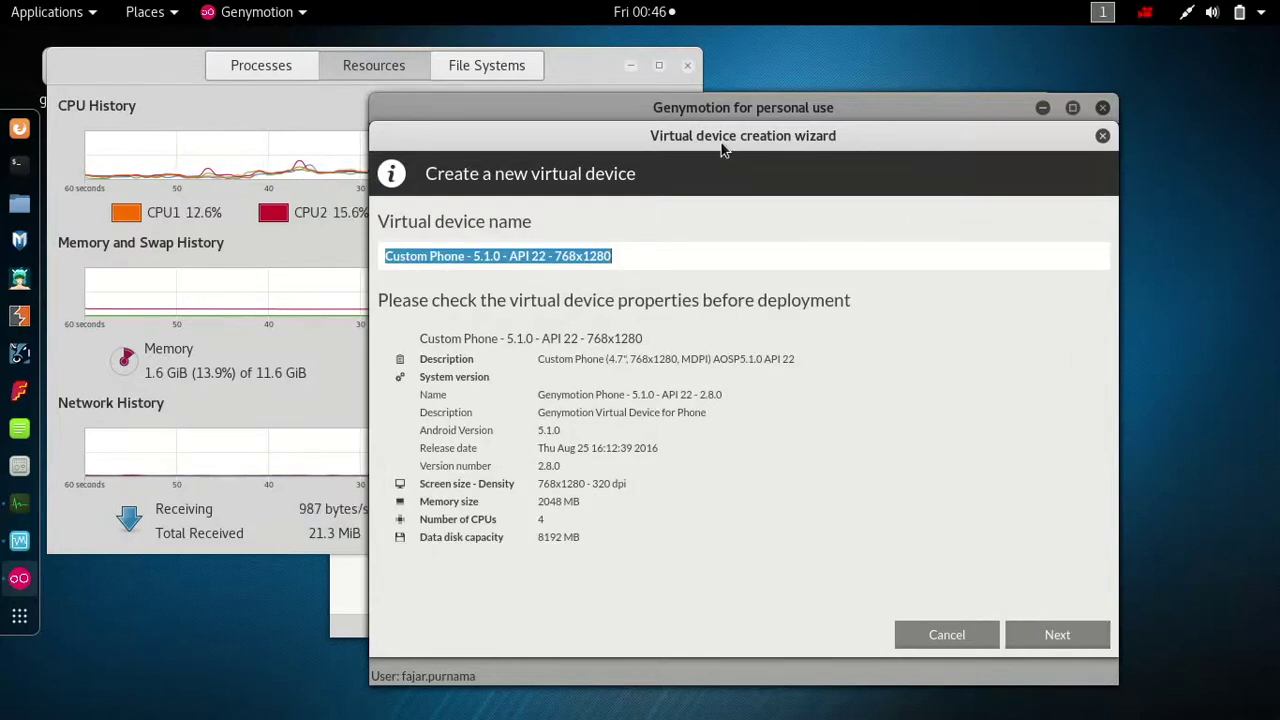
pyautogui.click(1098, 639)
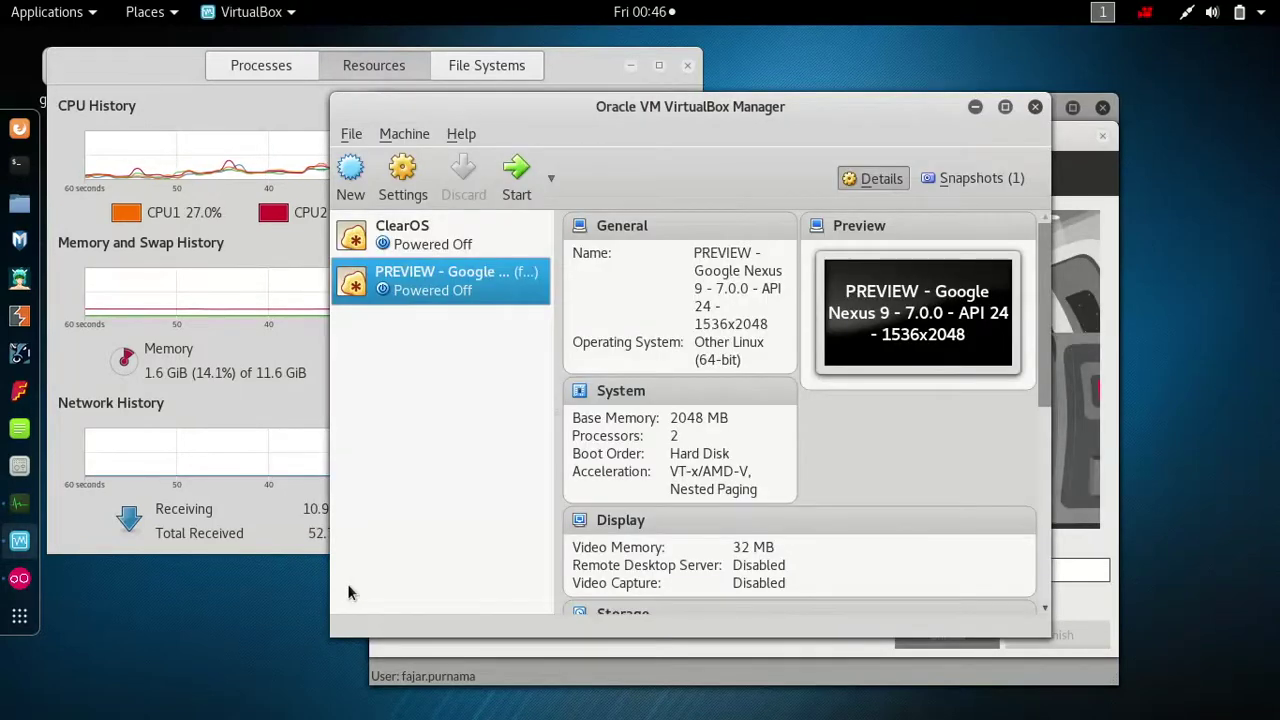
pyautogui.click(418, 677)
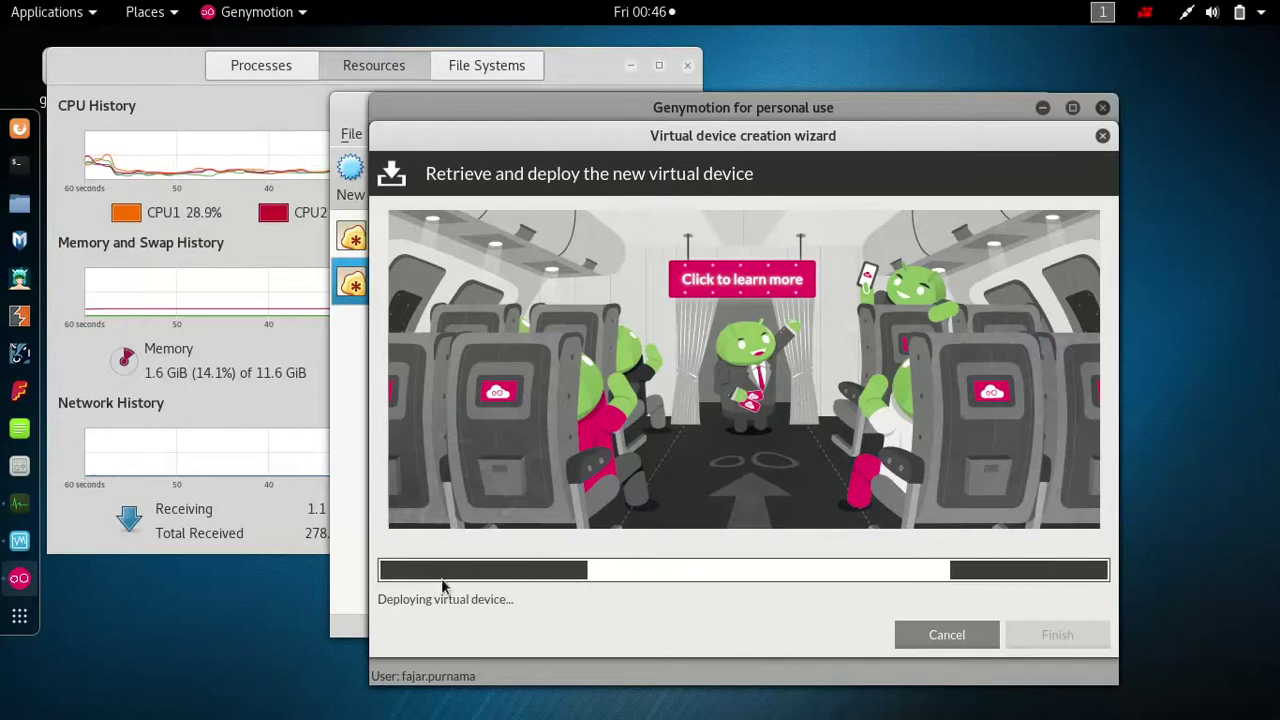
# Switch to Firefox and replace the Kali start page with the Google homepage
pyautogui.click(12, 141)
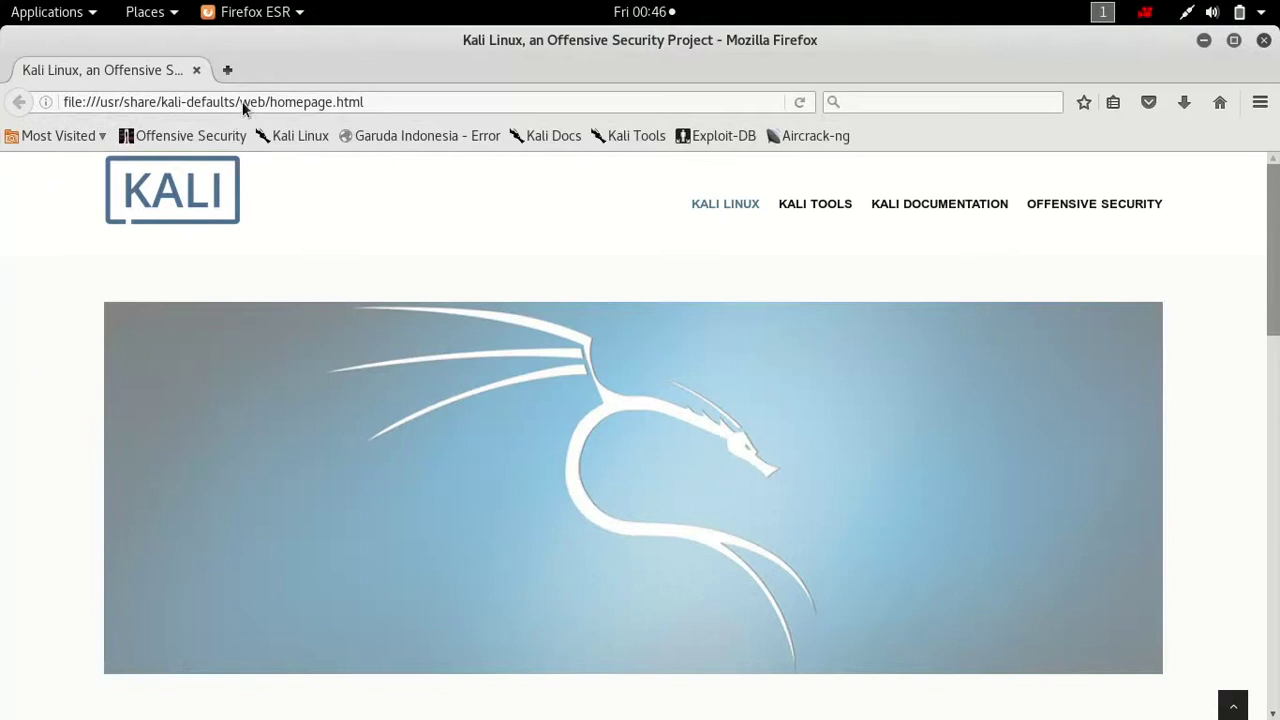
pyautogui.click(260, 108)
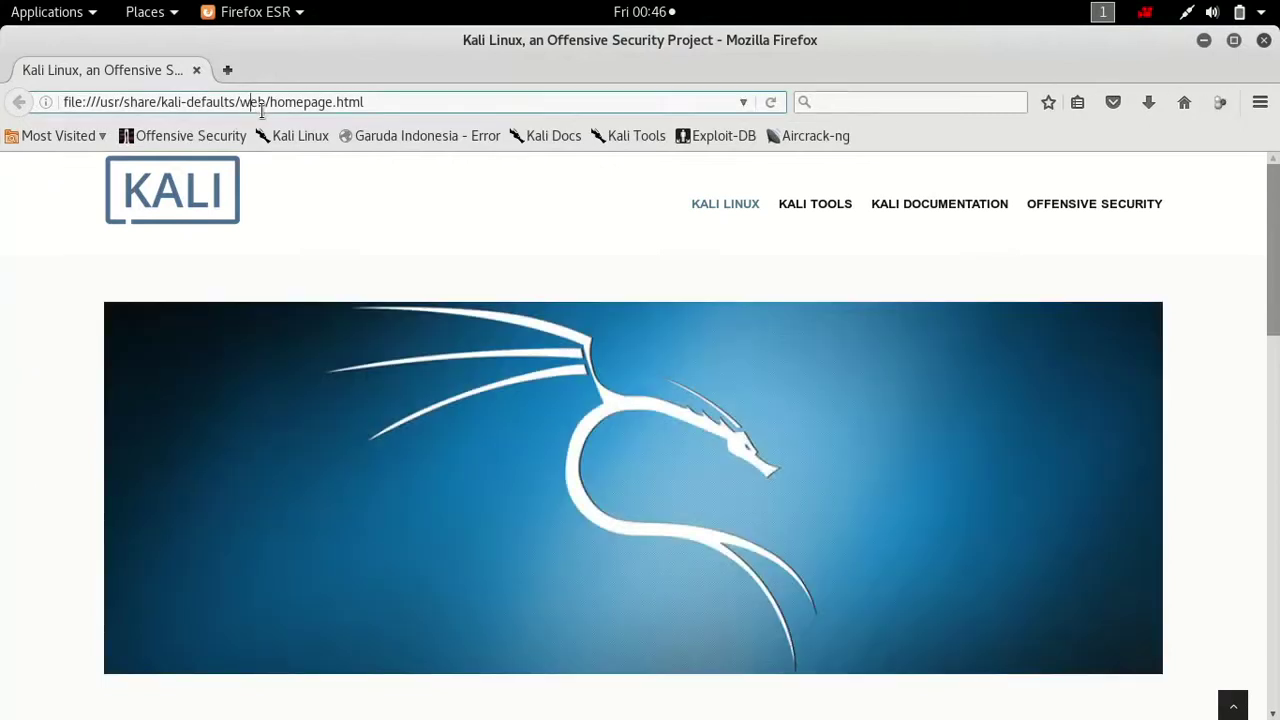
pyautogui.doubleClick(262, 111)
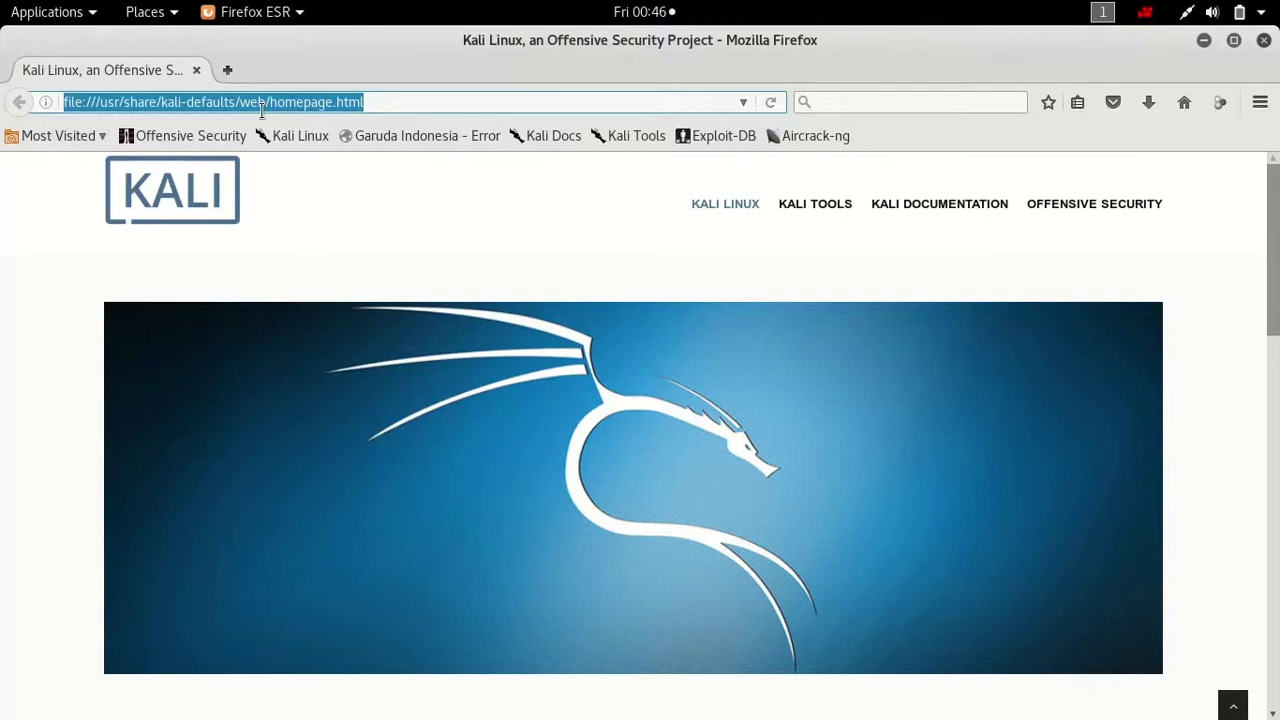
pyautogui.write('www.google.co.jp/?gfe_rd=cr&ei=6dAtWNy_FqrK8geL4bm4Bg')
pyautogui.press('Return')
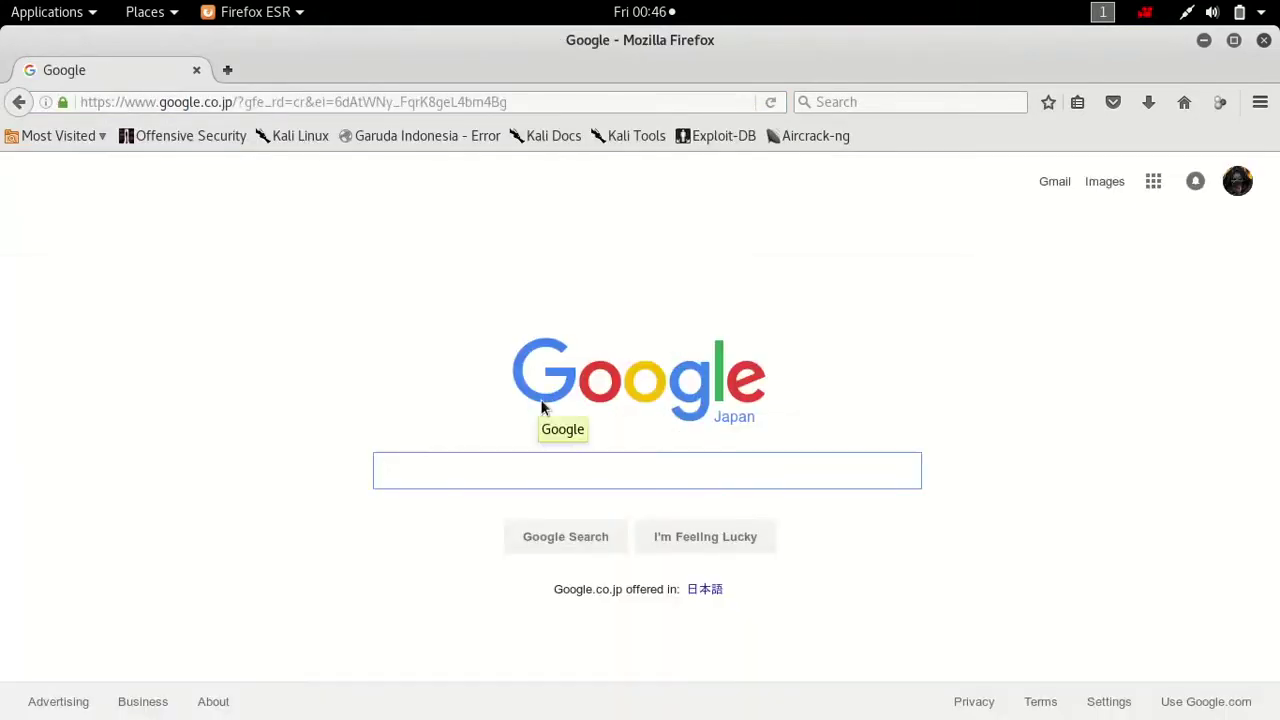
# Search Google for genymotion google play
pyautogui.write('gen')
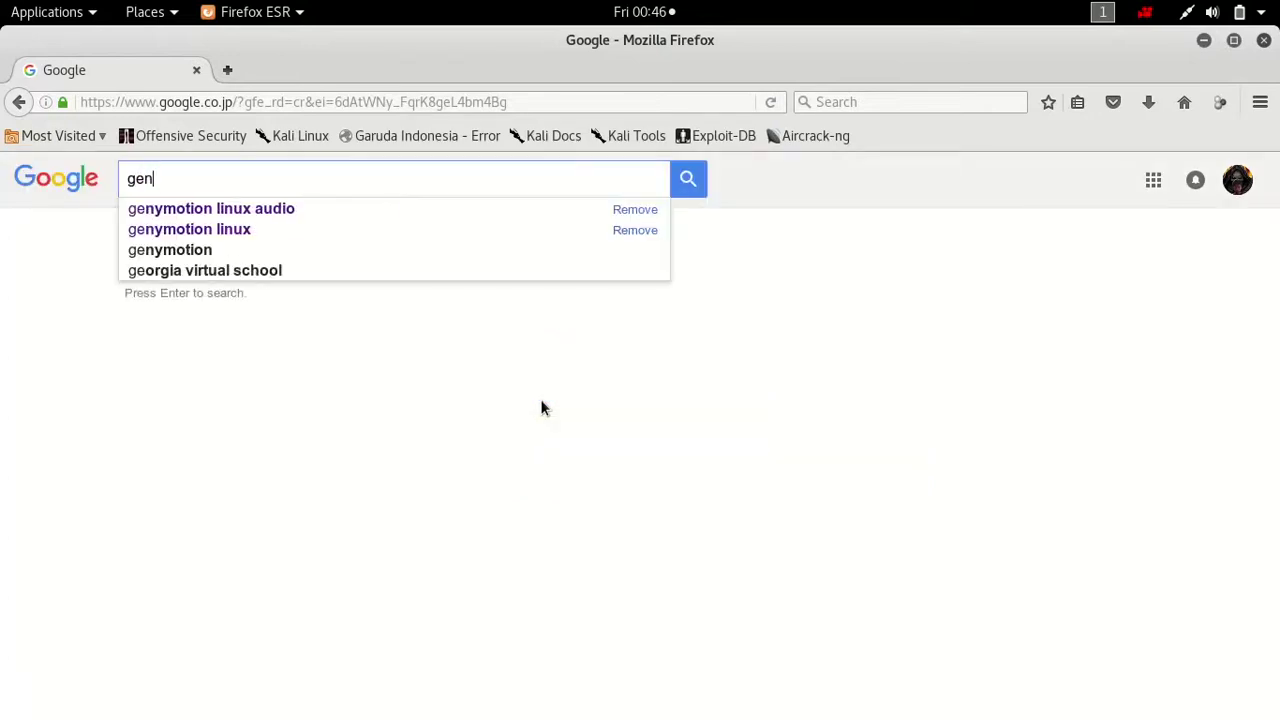
pyautogui.write('ymotion g')
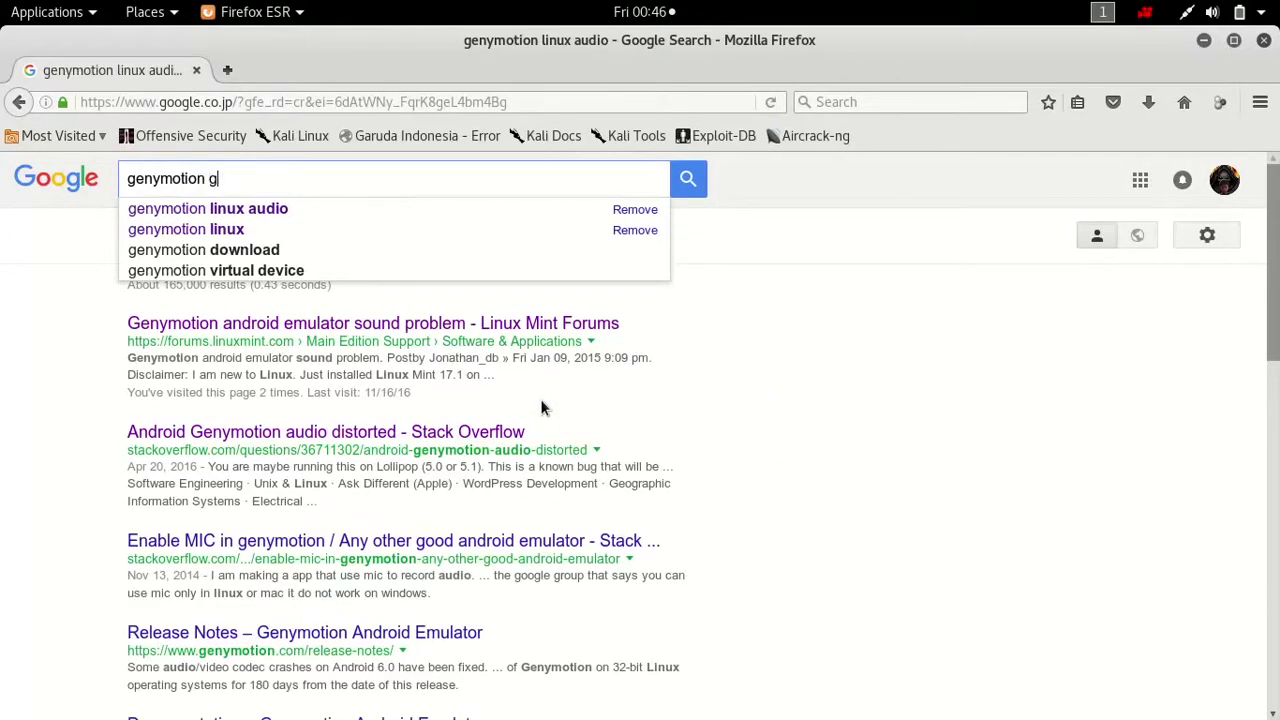
pyautogui.write('oogle play')
pyautogui.press('Return')
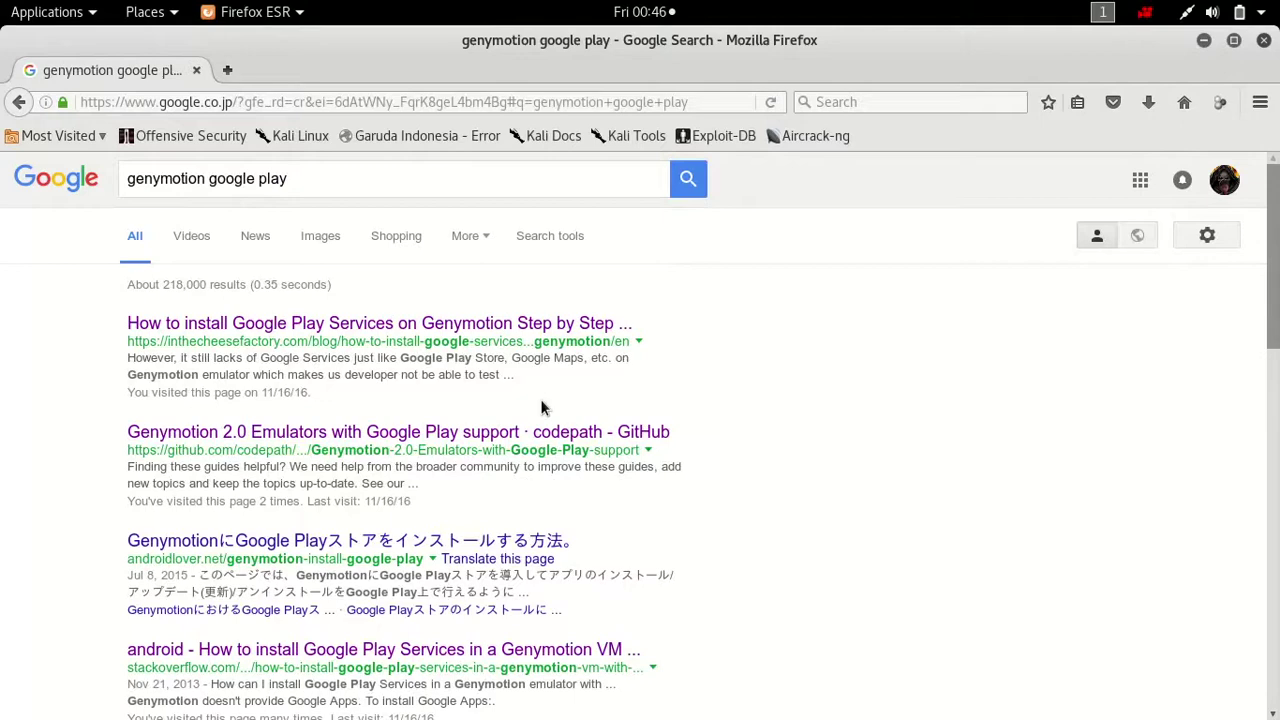
# Open the Stack Overflow question on installing Google Play Services in a Genymotion VM and find the accepted answer's download links
pyautogui.scroll(-2, 448, 472)
pyautogui.click(357, 553)
pyautogui.scroll(-10, 383, 540)
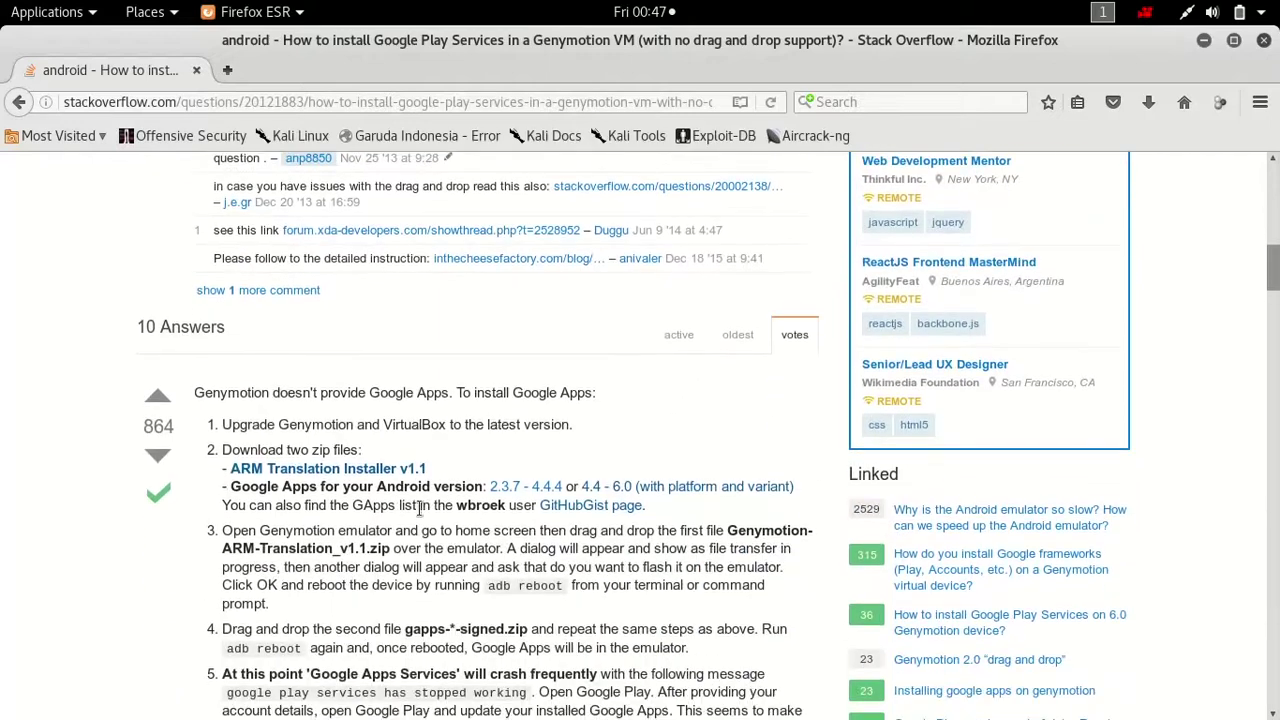
pyautogui.scroll(-2, 325, 400)
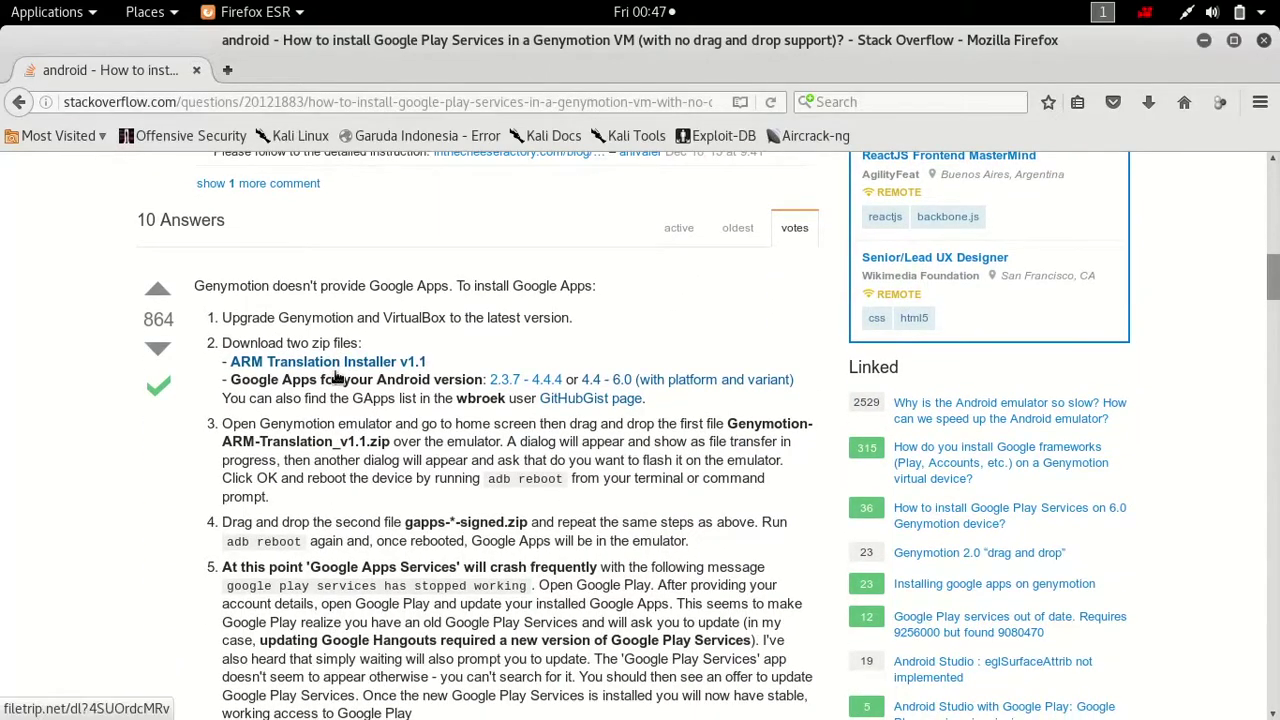
# View the accepted answer's Google Apps 4.4 - 6.0 link in a new tab, then close the Open GApps tab
pyautogui.rightClick(612, 388)
pyautogui.click(612, 392)
pyautogui.click(324, 72)
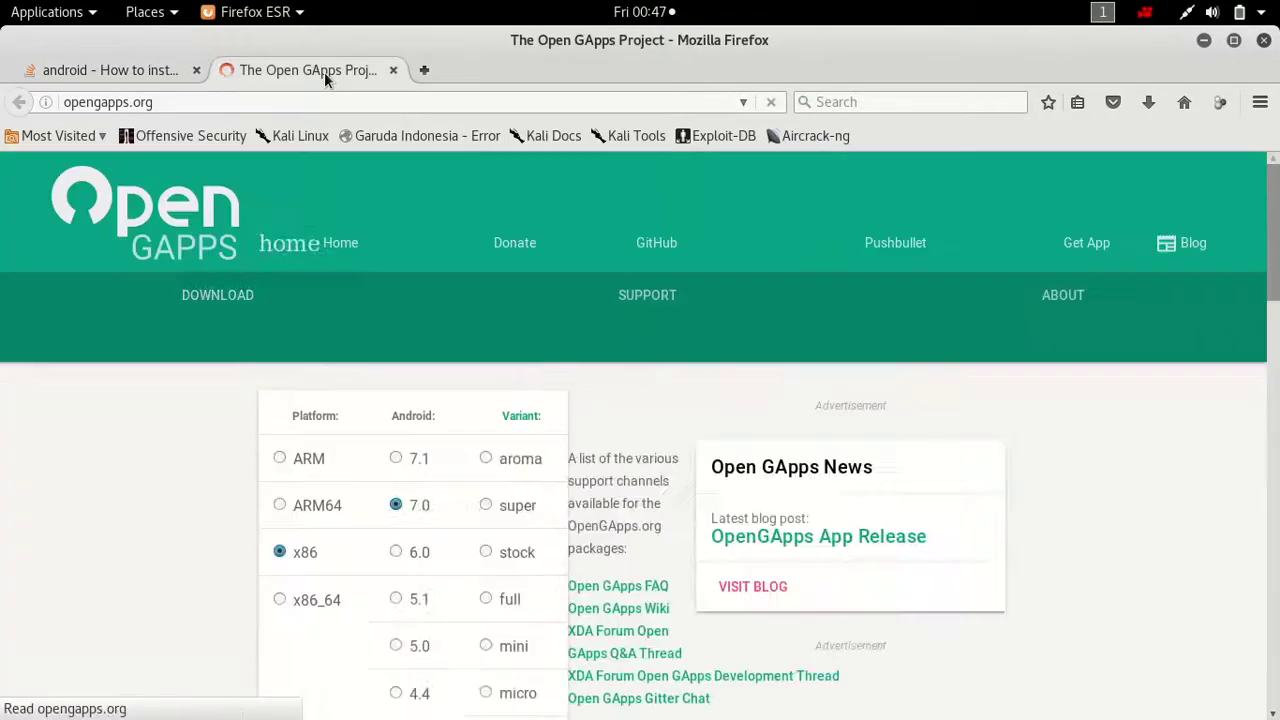
pyautogui.click(393, 71)
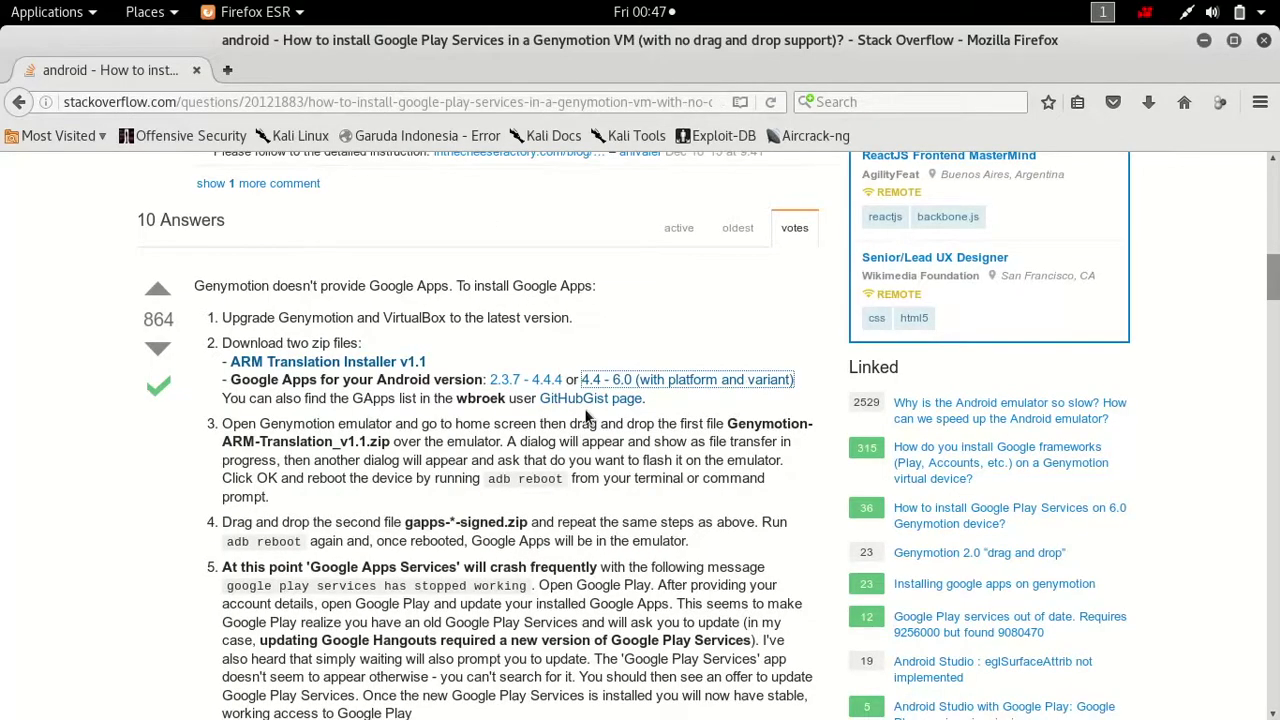
# Open the accepted answer's GitHubGist page in a new tab and find its list of Google Apps download links
pyautogui.rightClick(582, 401)
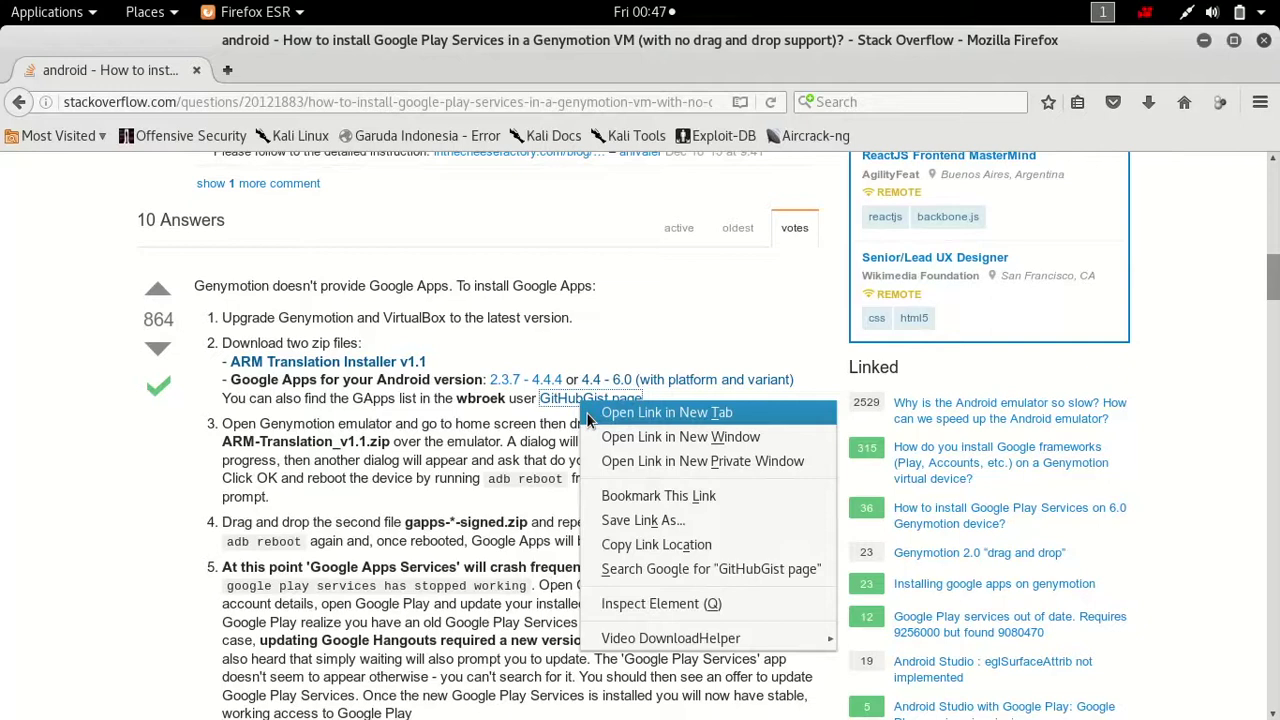
pyautogui.click(586, 412)
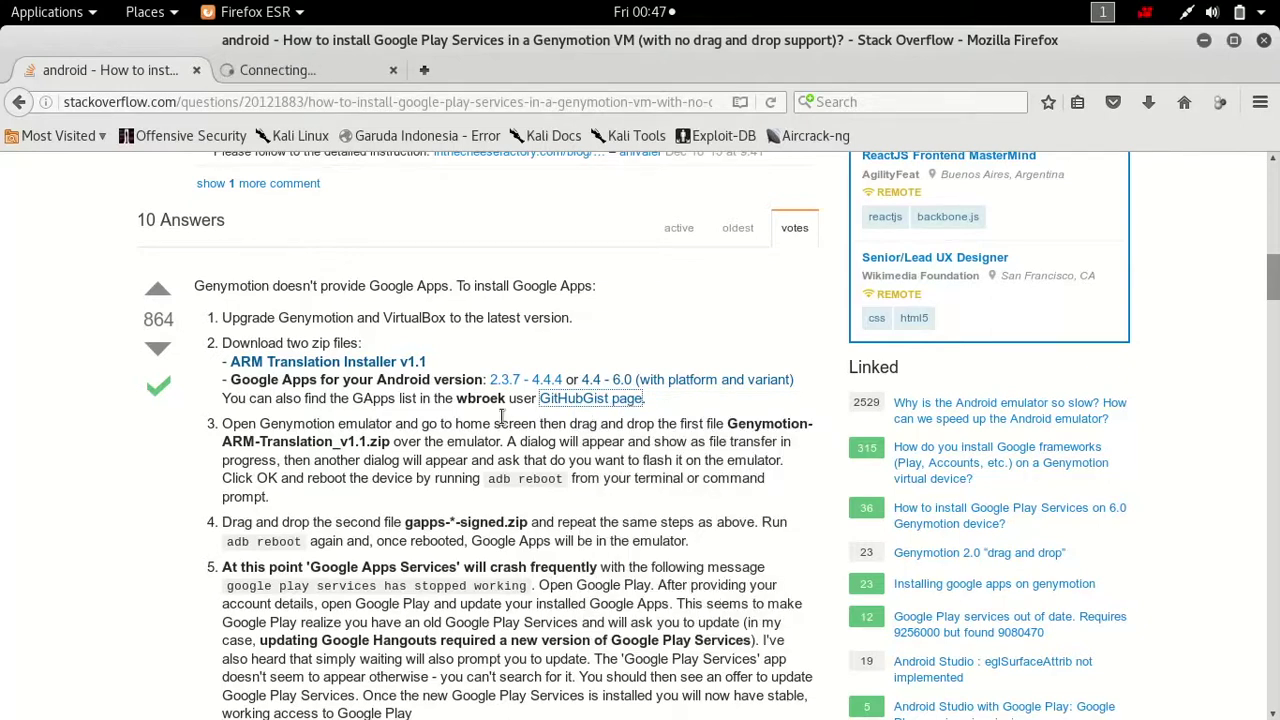
pyautogui.click(336, 67)
pyautogui.scroll(-3, 568, 381)
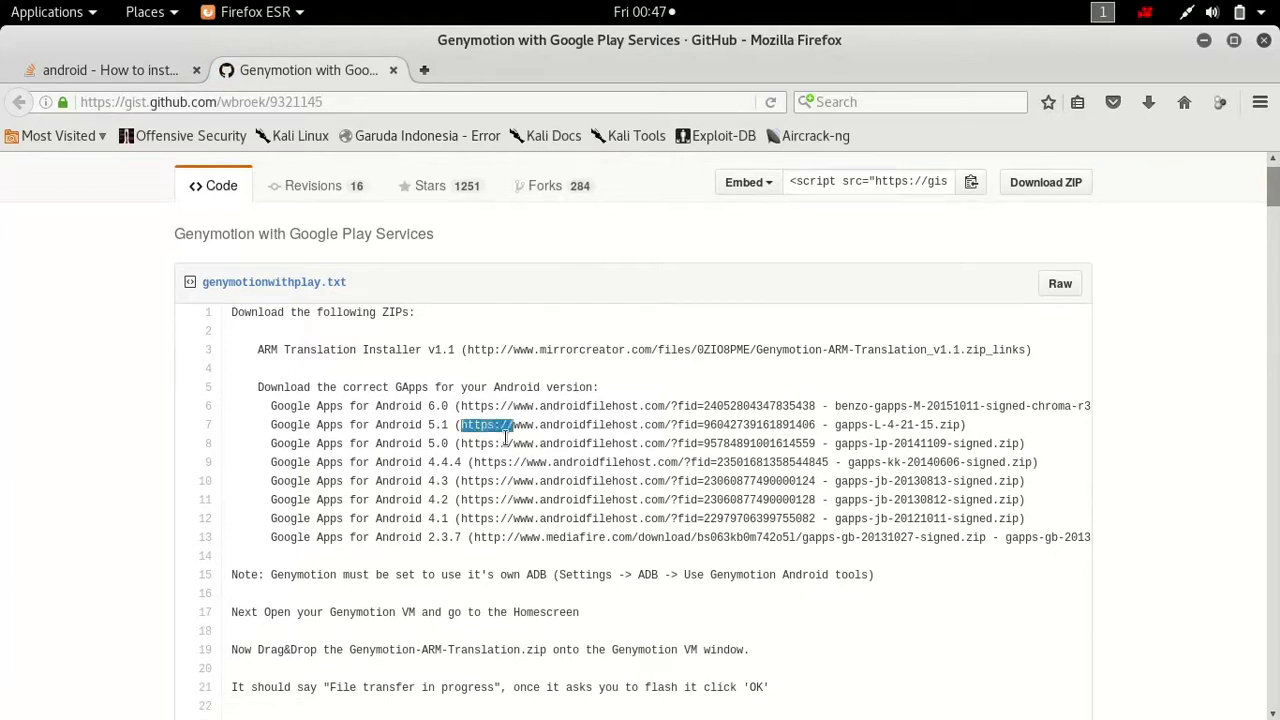
# Copy the Google Apps for Android 5.1 download address from the gist and load it in a new tab
pyautogui.moveTo(507, 438); pyautogui.dragTo(750, 433)
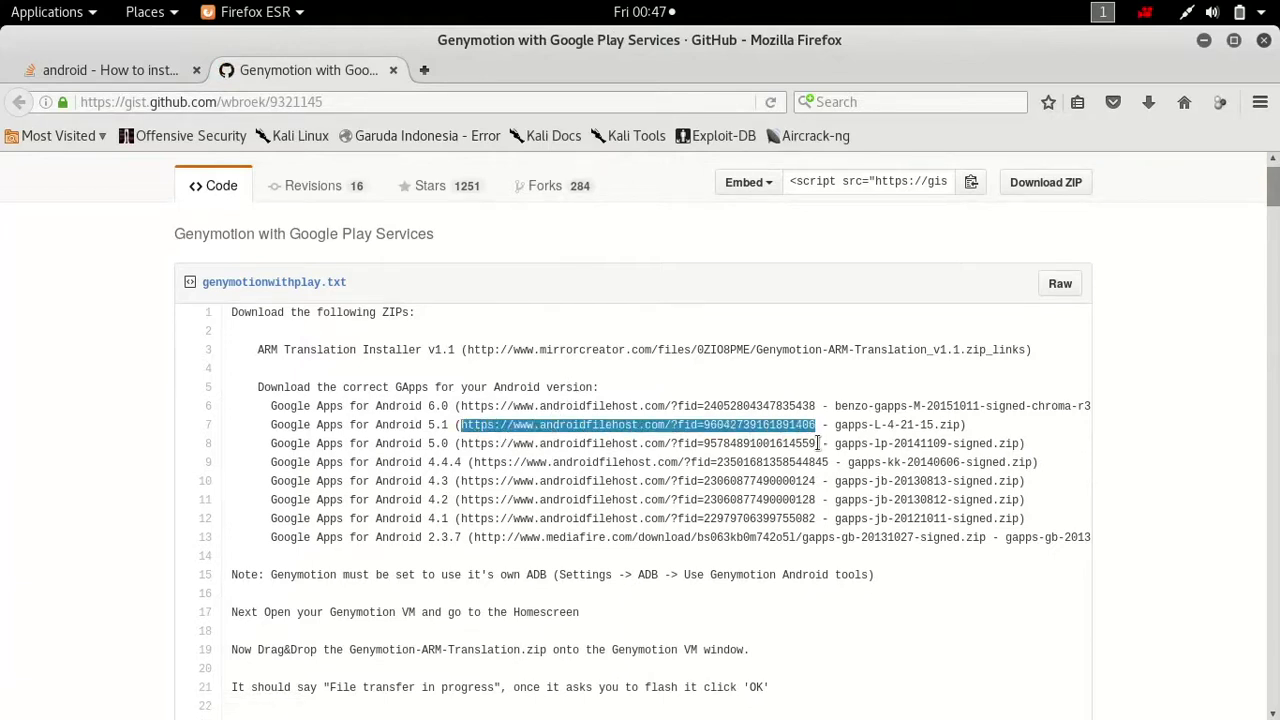
pyautogui.hotkey('ctrl', 'c')
pyautogui.click(426, 72)
pyautogui.hotkey('ctrl', 'v')
pyautogui.press('Return')
# Switch to Genymotion, finish the virtual device deployment and start the Custom Phone - 5.1.0 - API 22 device
pyautogui.press('super')
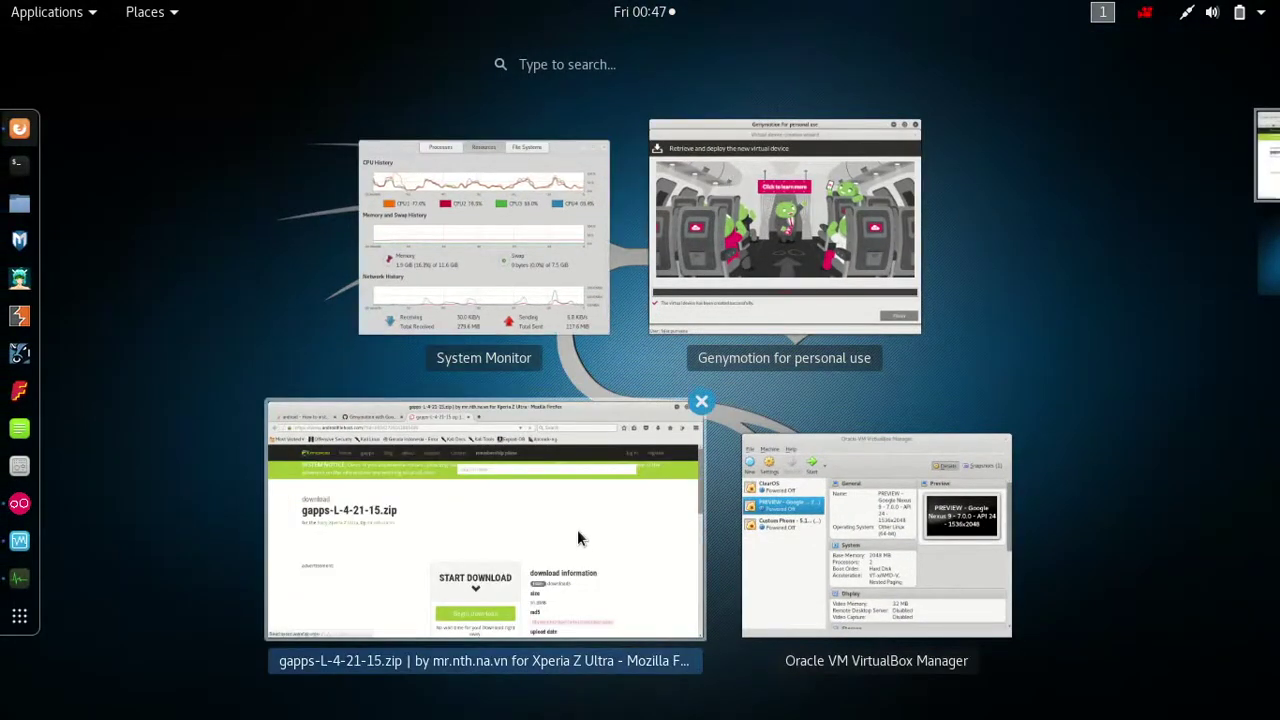
pyautogui.click(683, 360)
pyautogui.click(1076, 634)
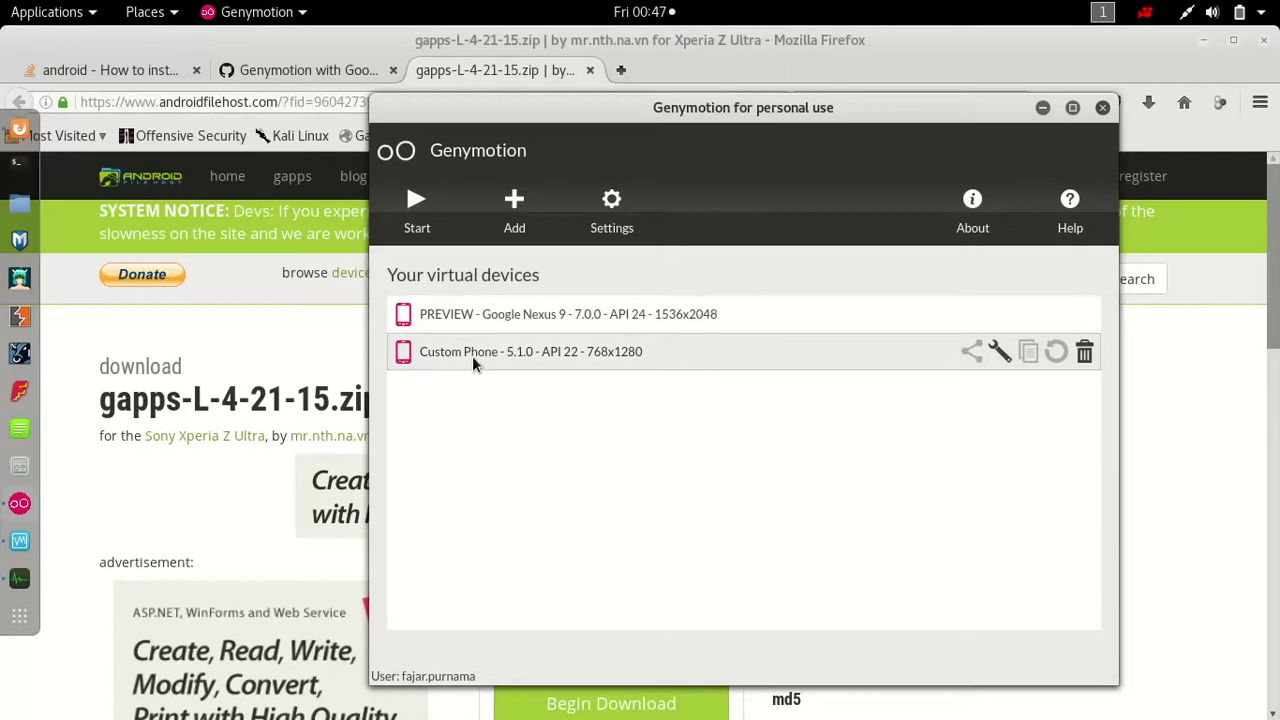
pyautogui.click(471, 355)
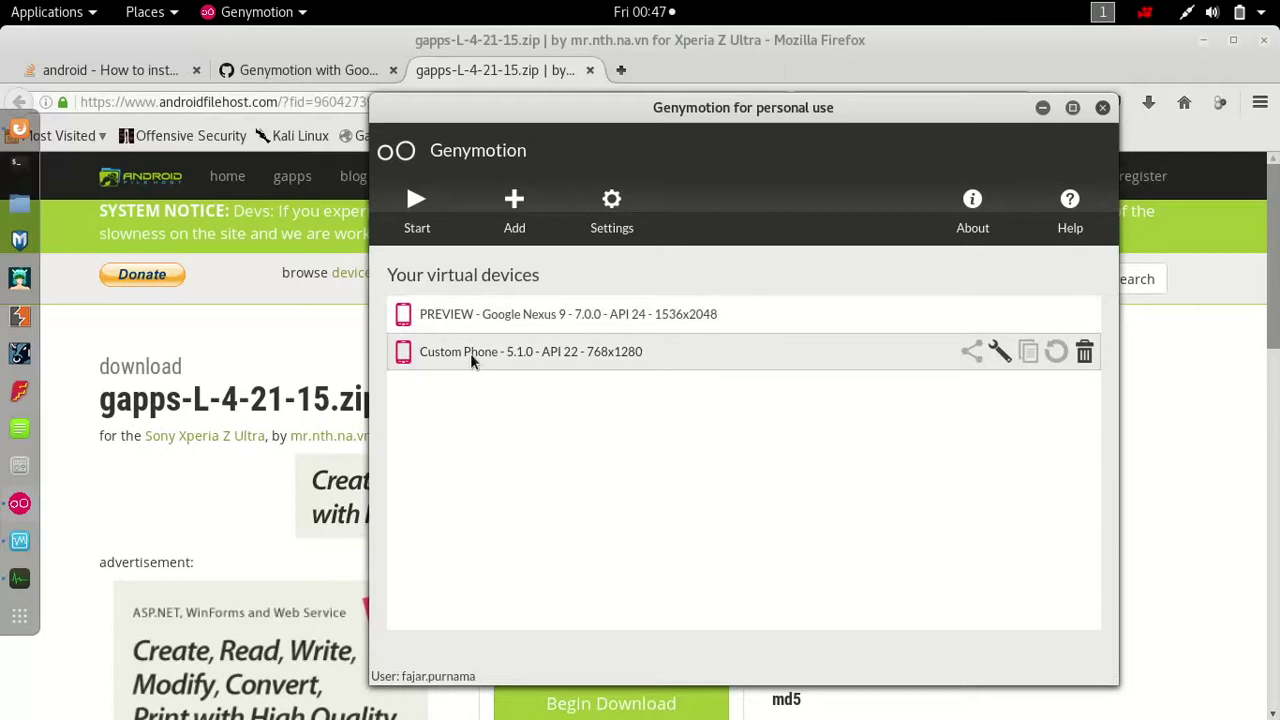
pyautogui.click(414, 214)
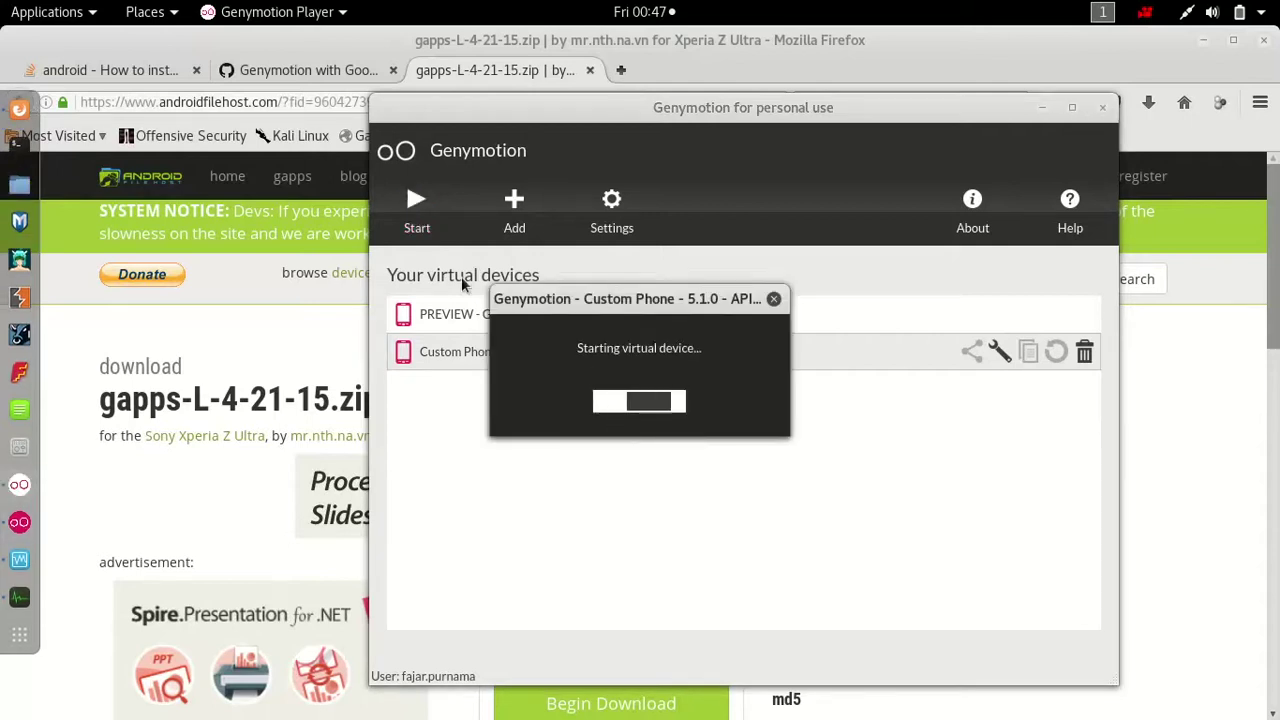
# Open the Downloads folder and permanently delete the duplicate Genymotion-ARM-Translation_v1.1(1).zip
pyautogui.click(164, 13)
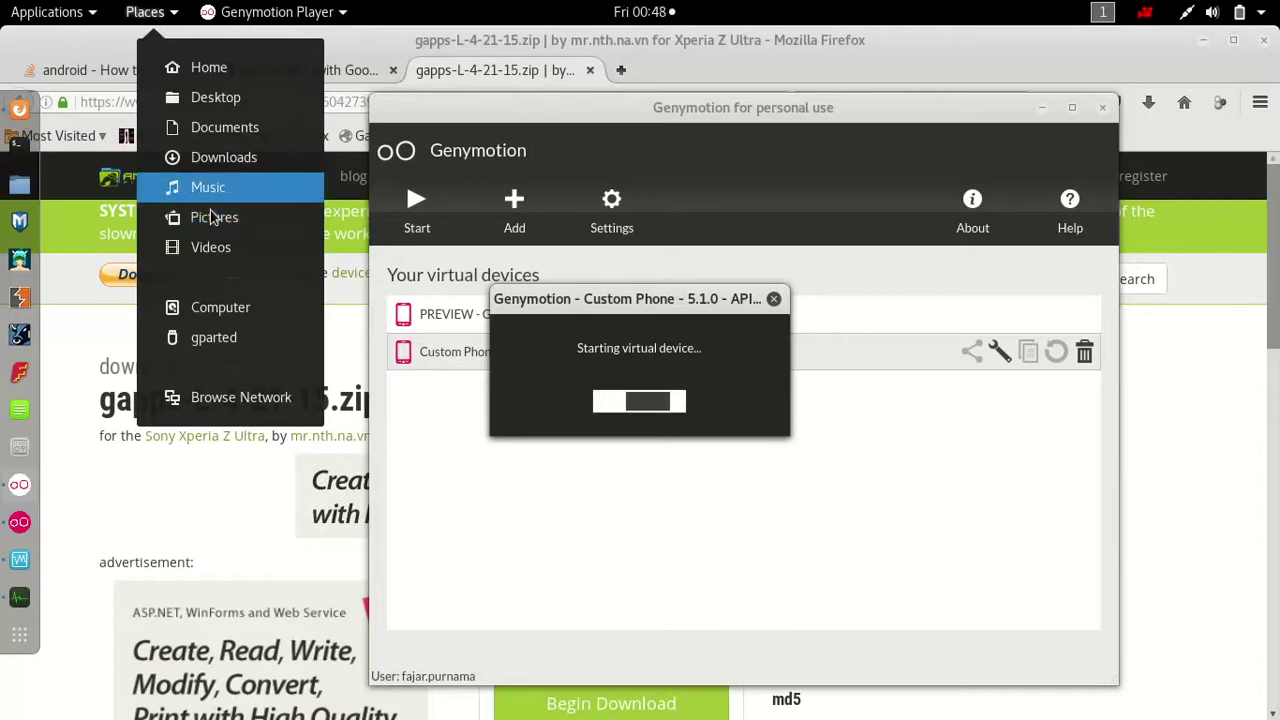
pyautogui.click(205, 160)
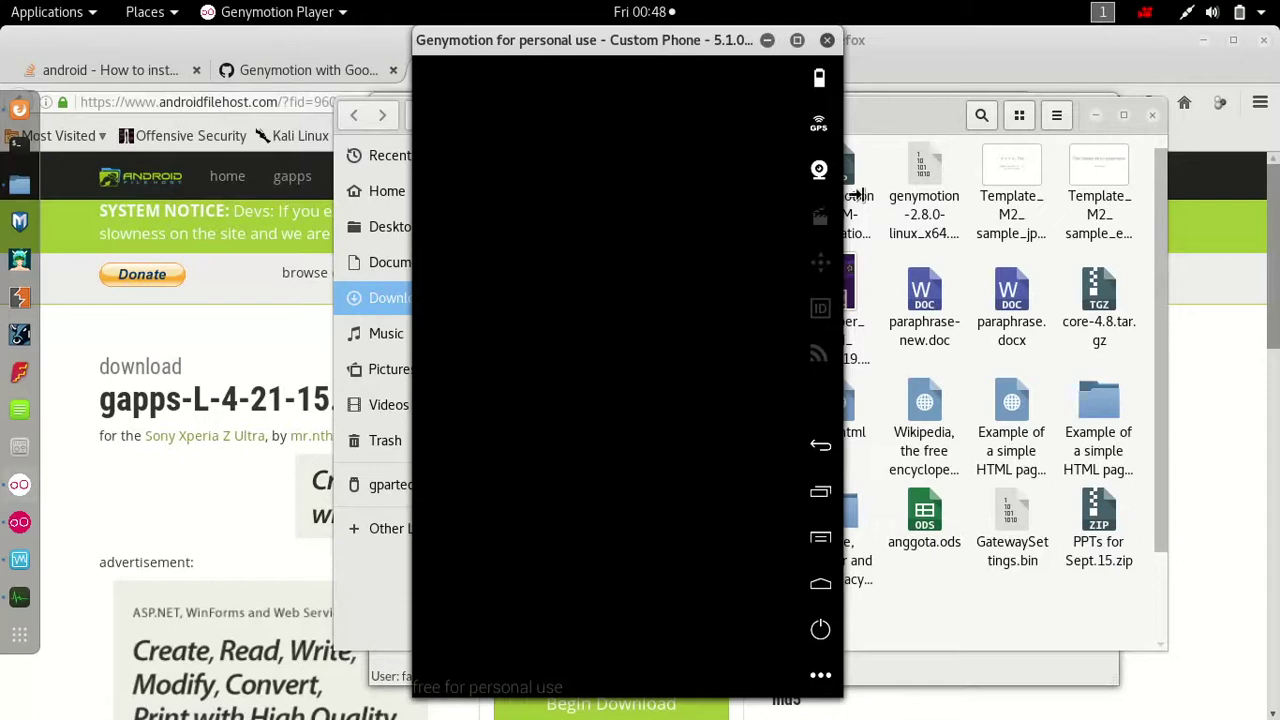
pyautogui.click(900, 132)
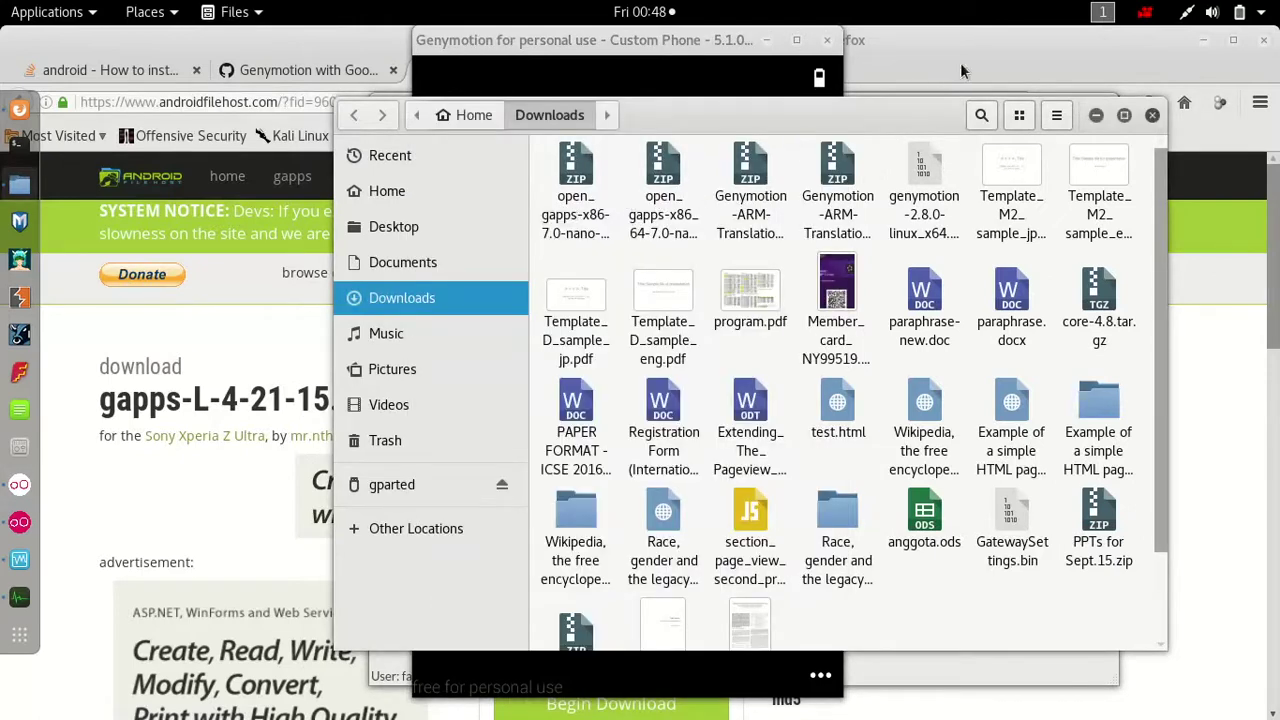
pyautogui.click(837, 170)
pyautogui.click(750, 190)
pyautogui.click(823, 200)
pyautogui.click(760, 197)
pyautogui.click(842, 196)
pyautogui.click(763, 205)
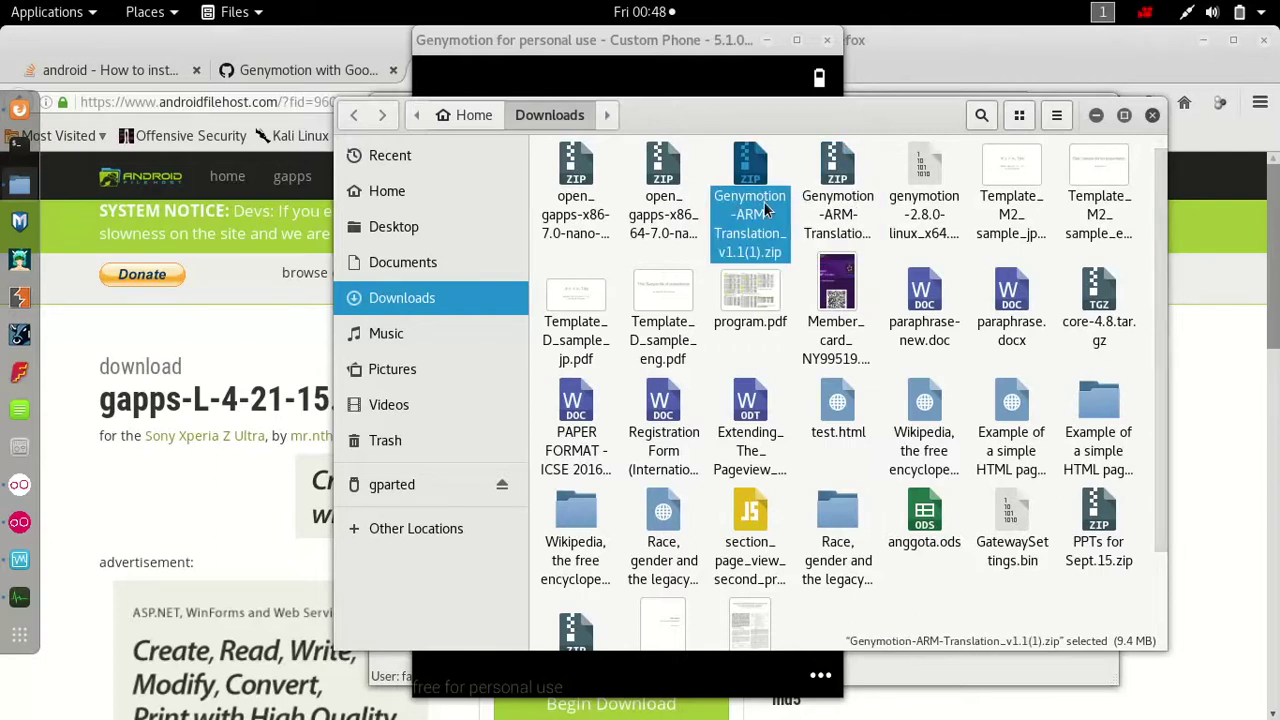
pyautogui.hotkey('shift', 'Delete')
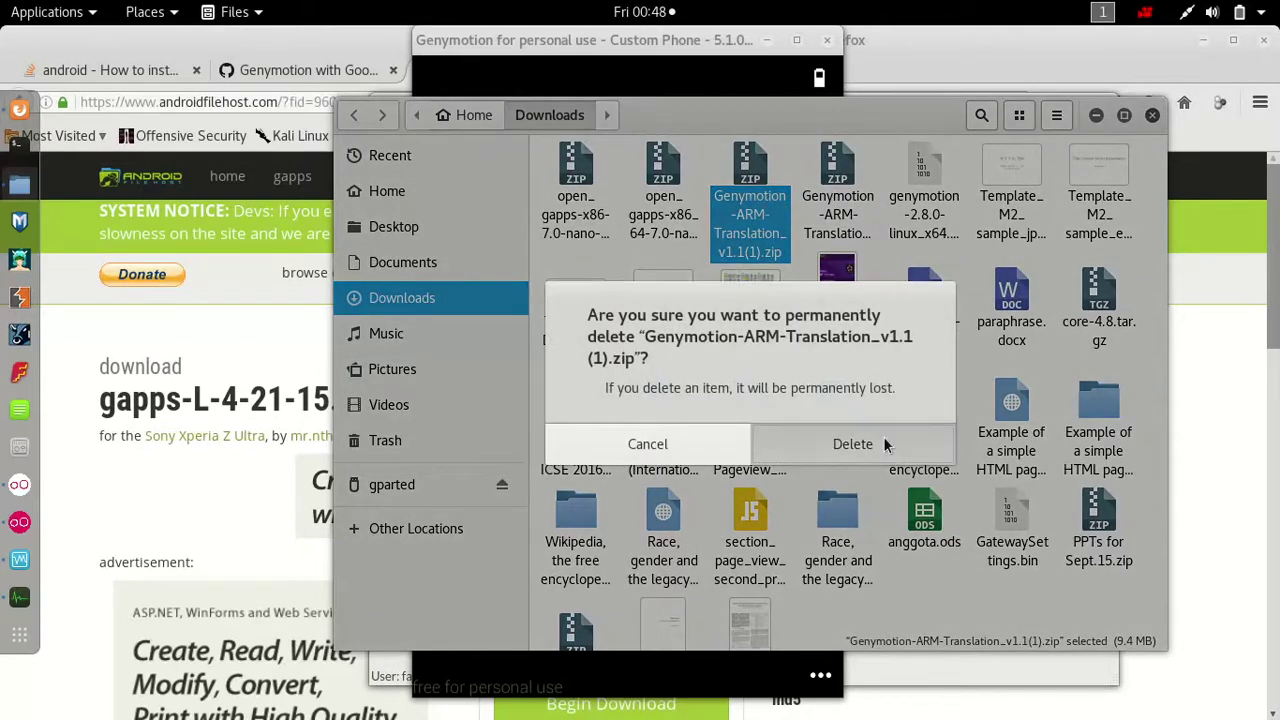
pyautogui.click(884, 440)
# Return to Firefox and download gapps-L-4-21-15.zip from the primary mirror, Quebec, Canada #2
pyautogui.click(857, 88)
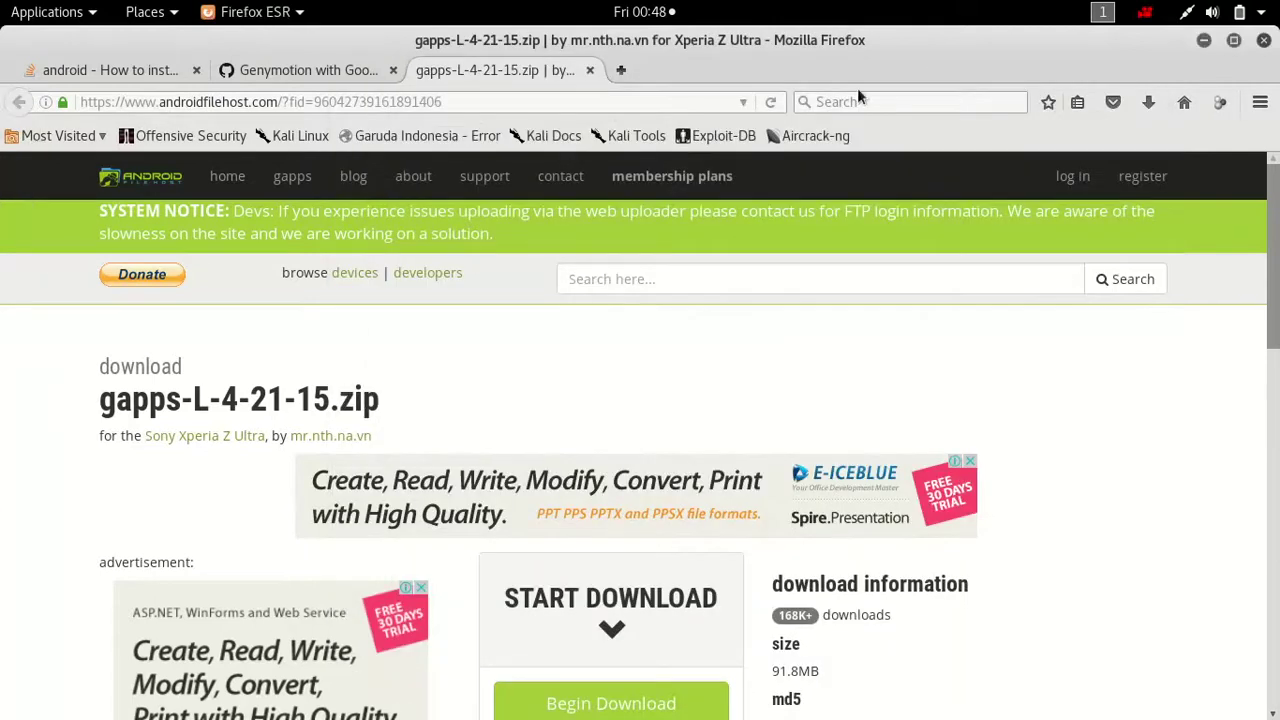
pyautogui.scroll(-3, 591, 345)
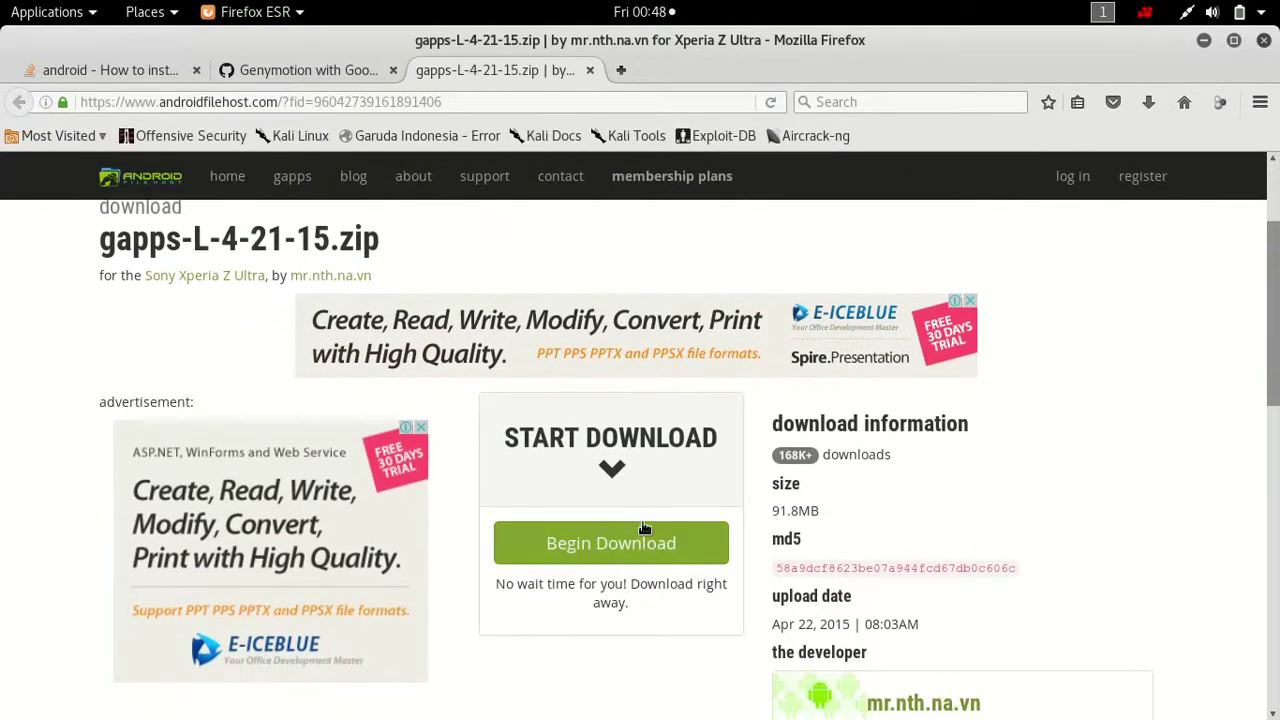
pyautogui.click(643, 547)
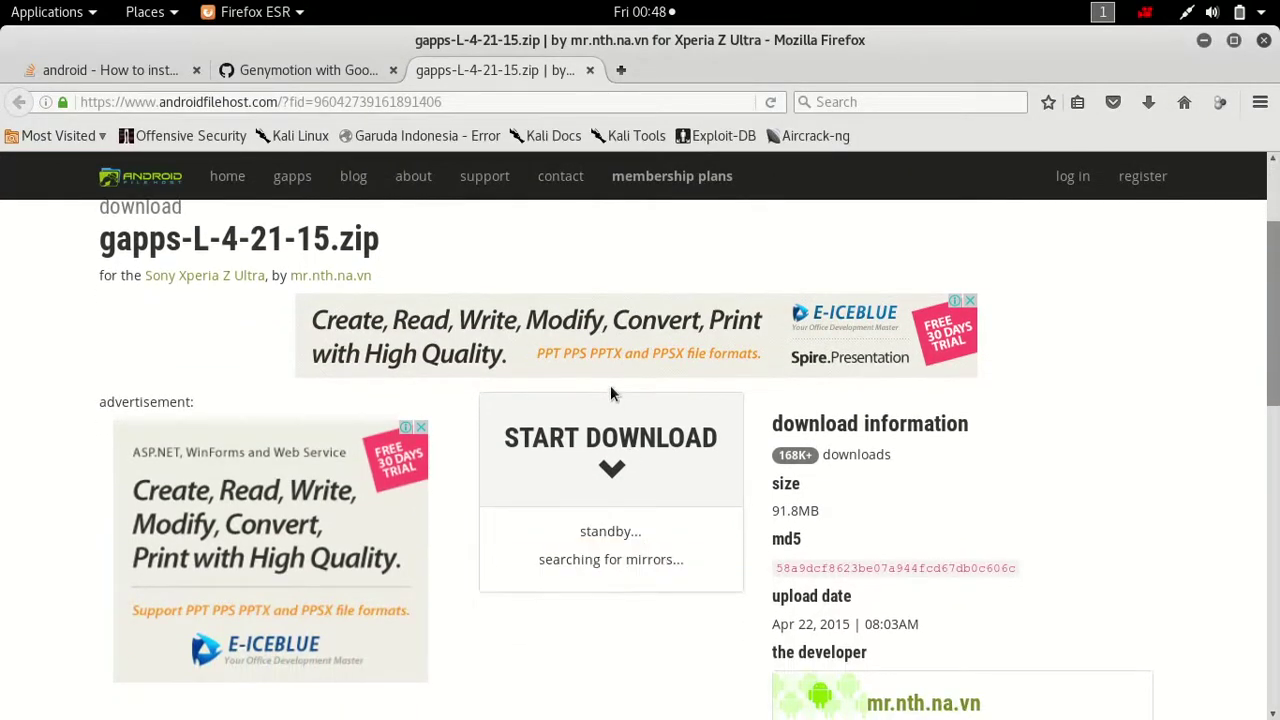
pyautogui.click(307, 75)
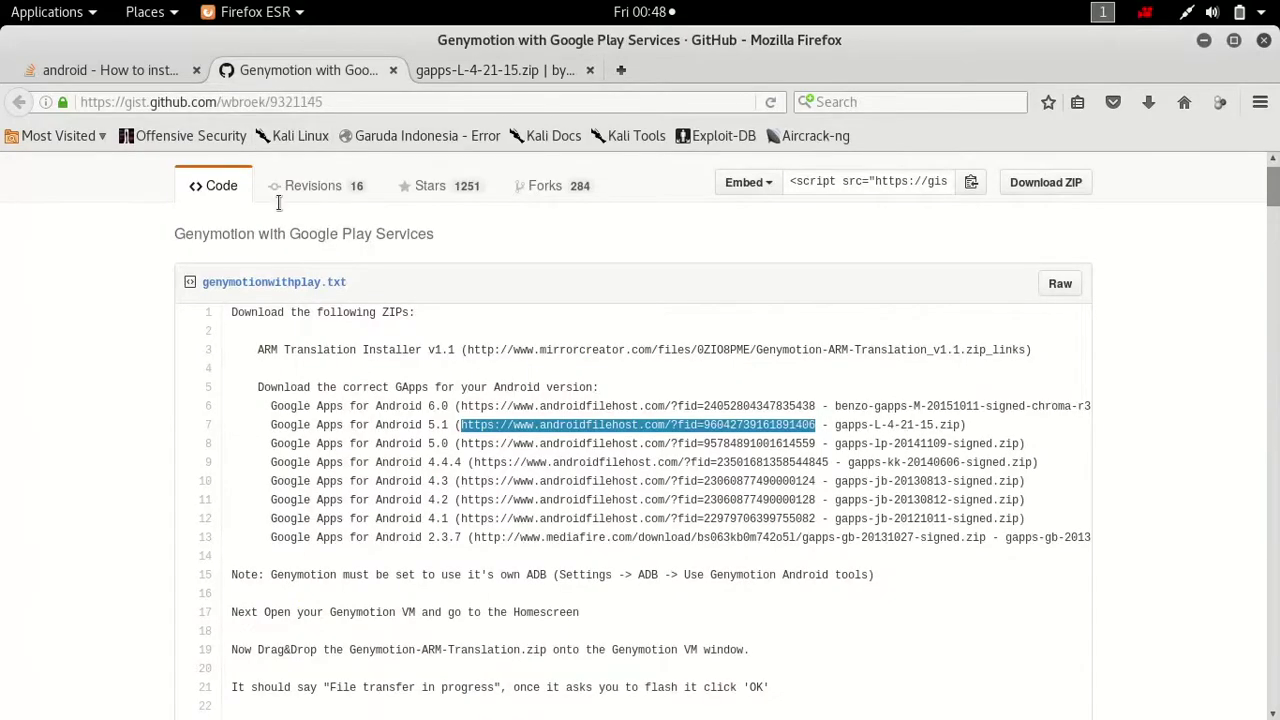
pyautogui.scroll(1, 437, 380)
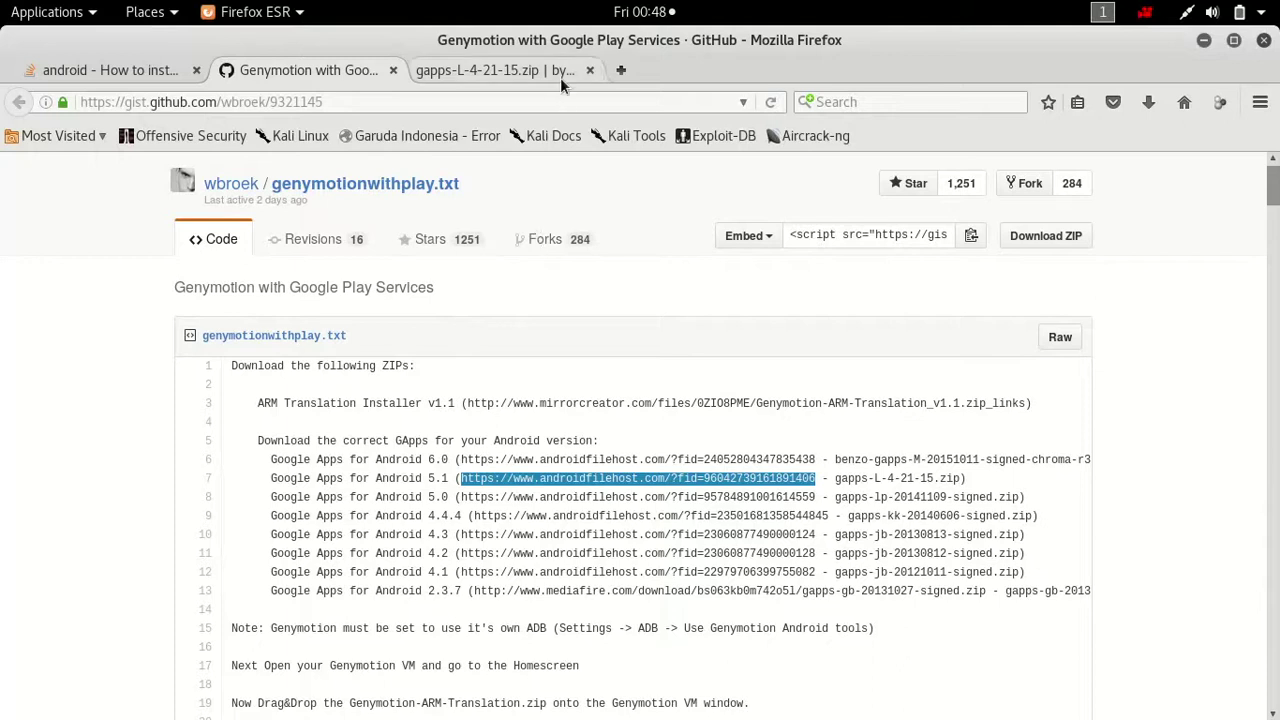
pyautogui.click(531, 71)
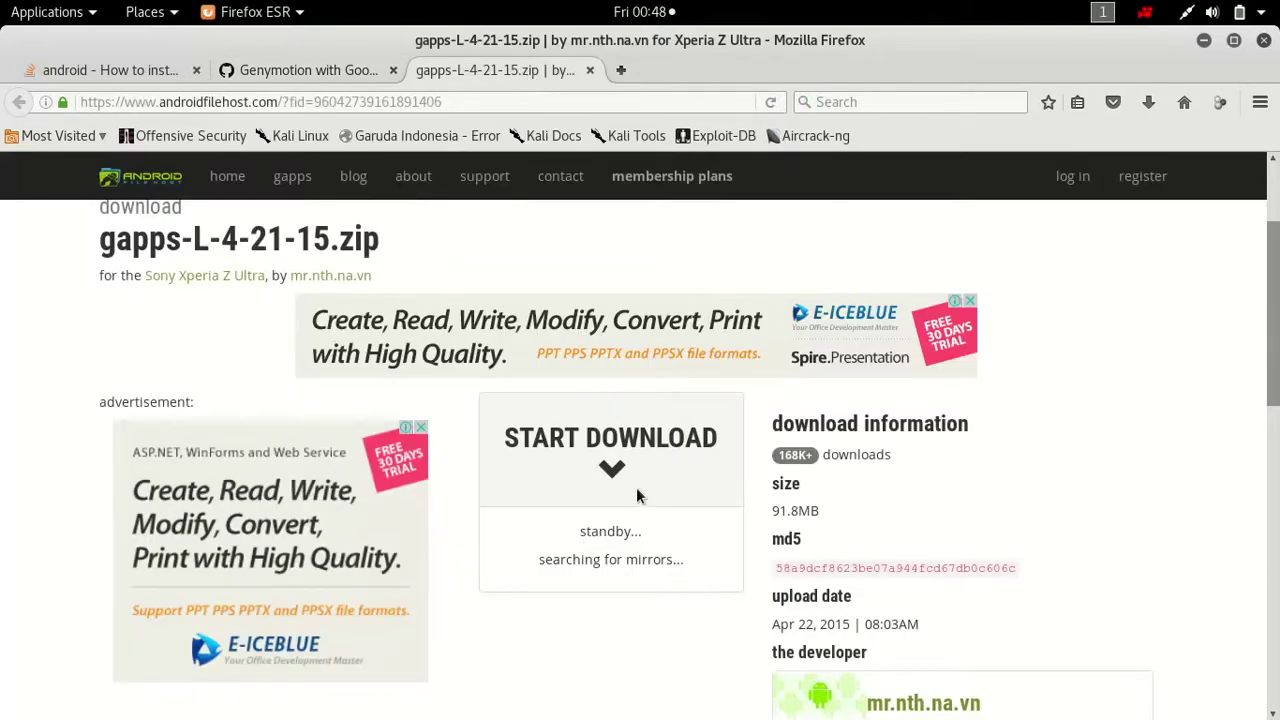
pyautogui.scroll(-1, 637, 497)
pyautogui.scroll(-1, 633, 488)
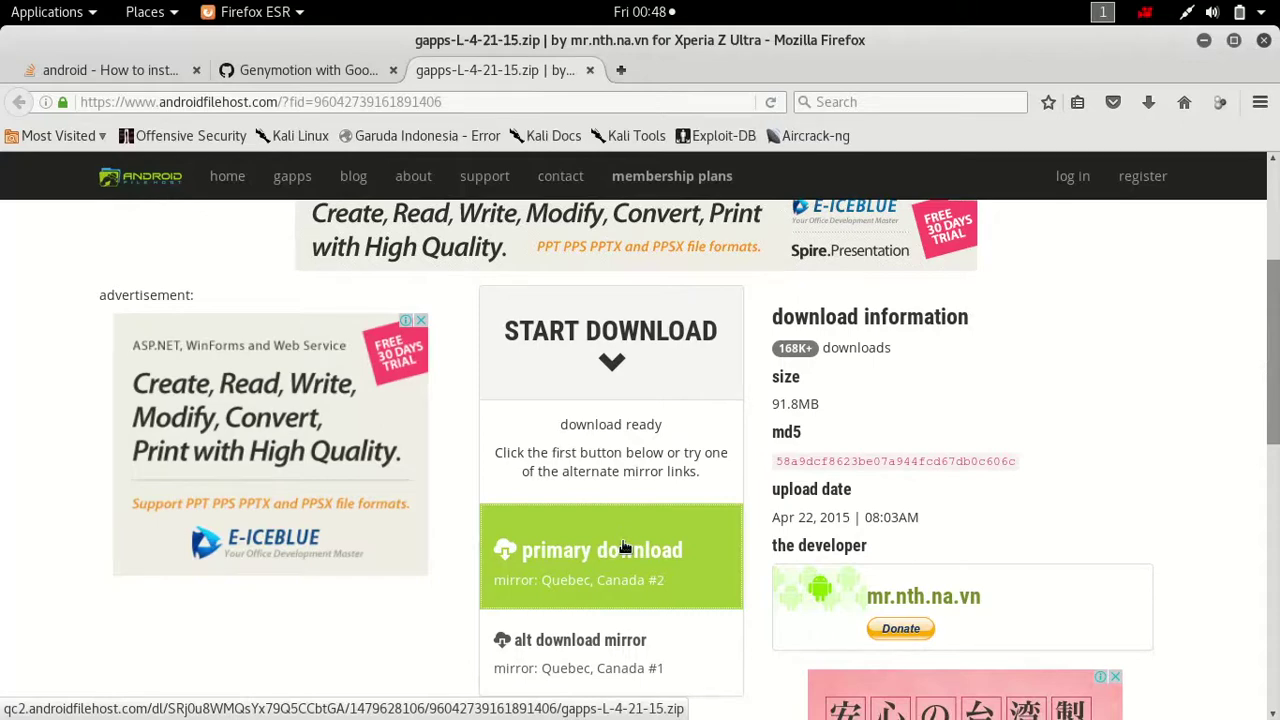
pyautogui.click(625, 538)
pyautogui.click(905, 428)
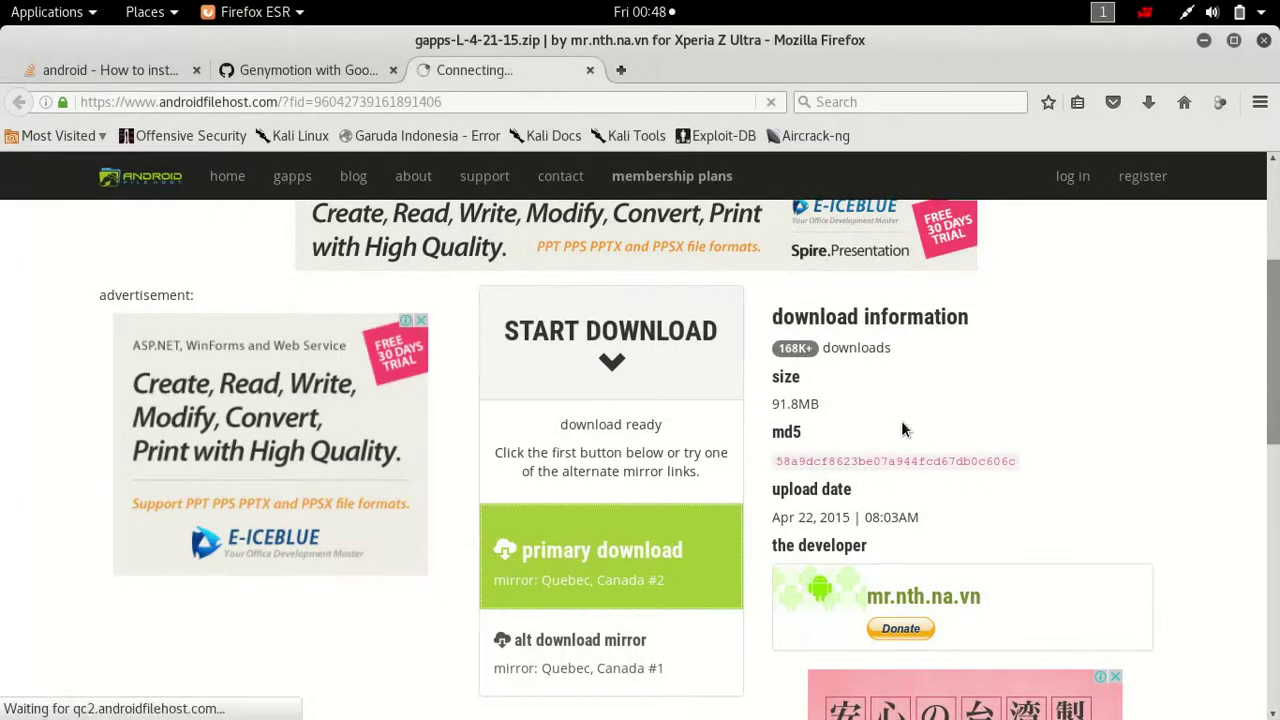
pyautogui.click(849, 442)
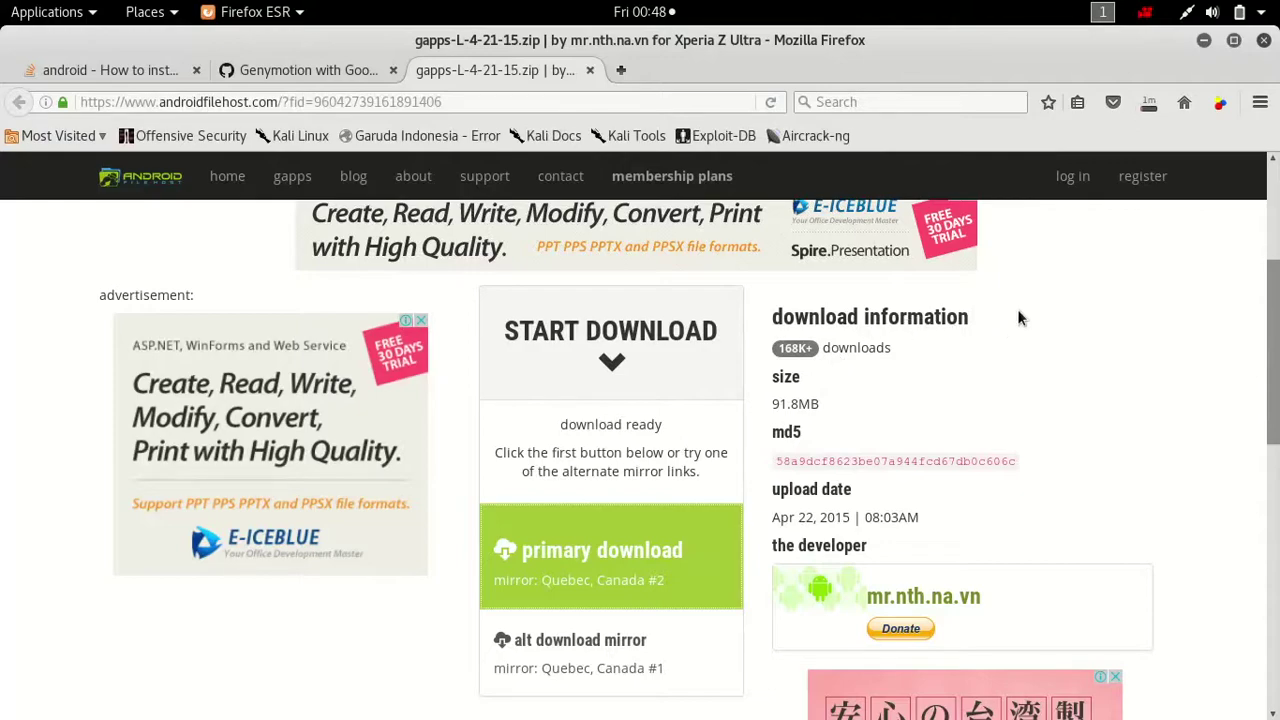
# Transfer Genymotion-ARM-Translation_v1.1.zip from the Downloads folder to the running Custom Phone and flash it
pyautogui.scroll(1, 1008, 331)
pyautogui.press('super')
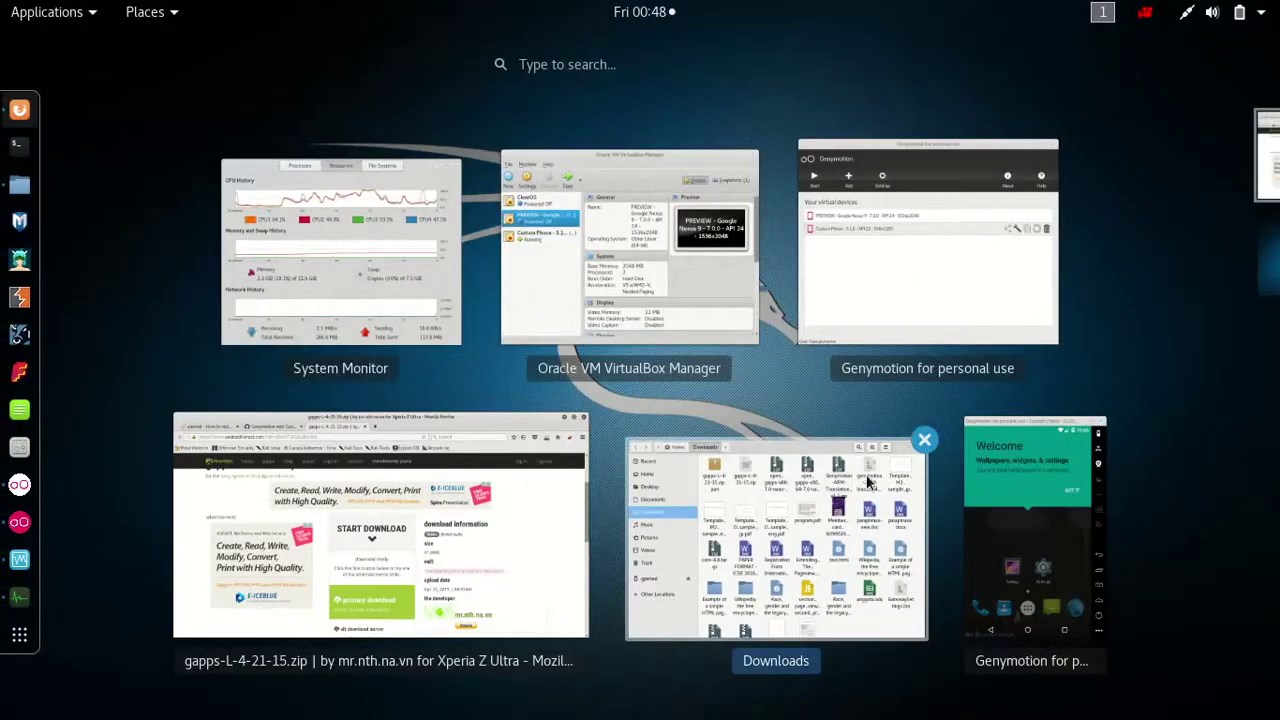
pyautogui.click(984, 502)
pyautogui.press('super')
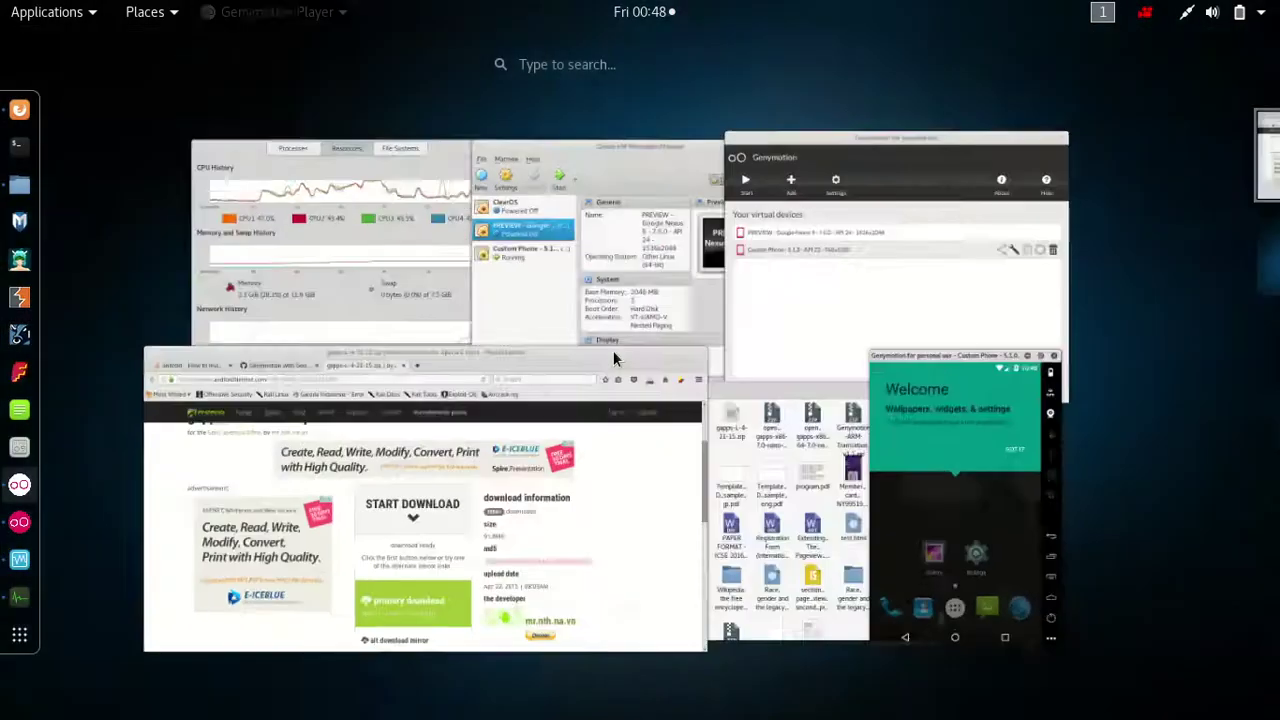
pyautogui.click(703, 488)
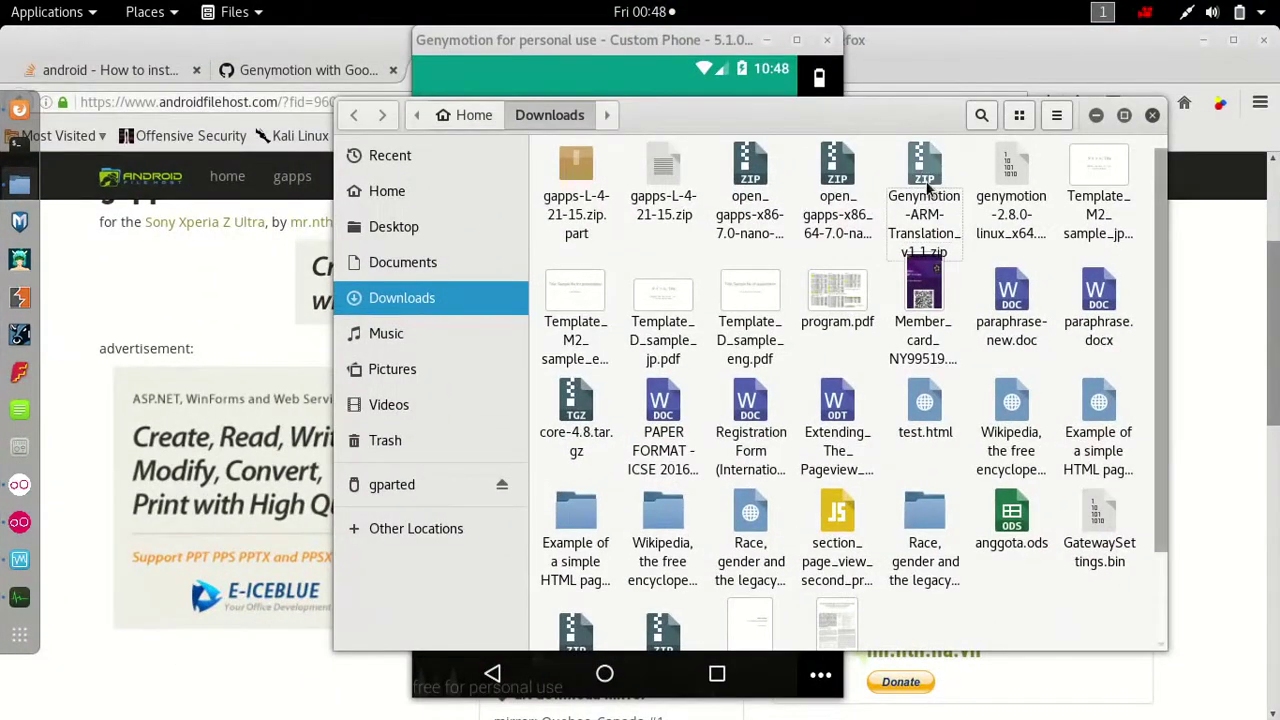
pyautogui.moveTo(923, 168); pyautogui.dragTo(693, 80)
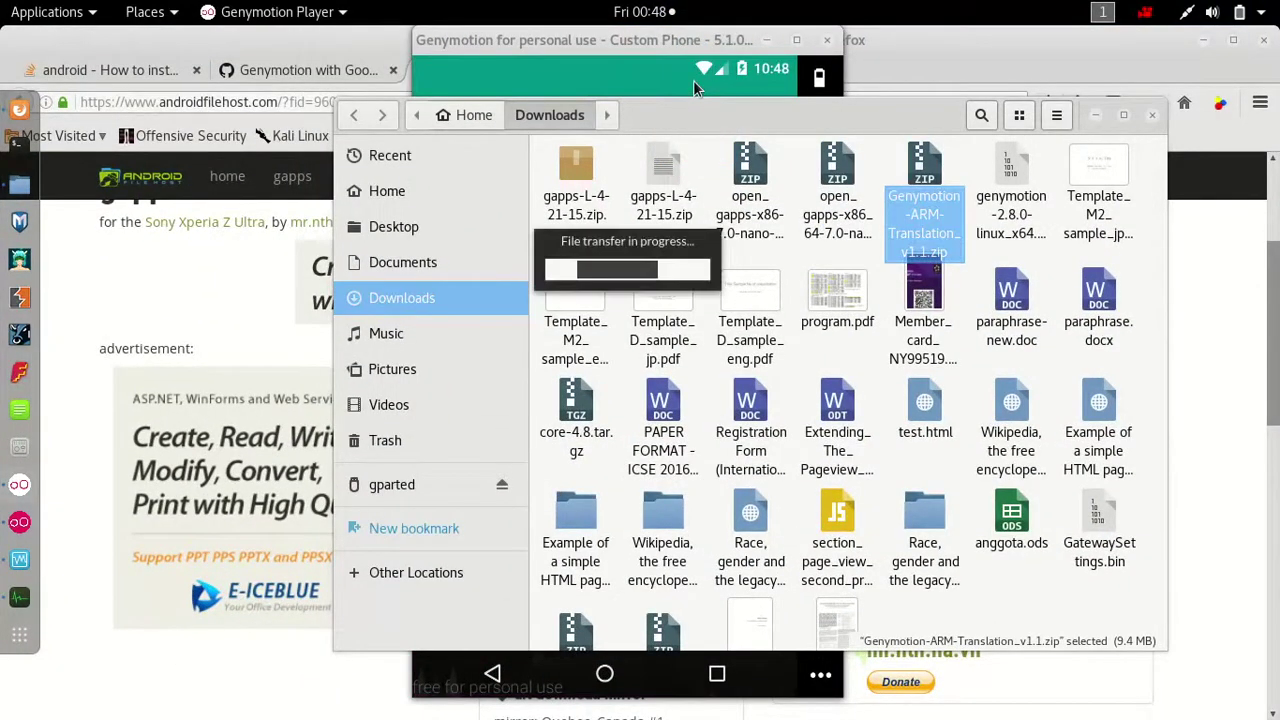
pyautogui.click(752, 391)
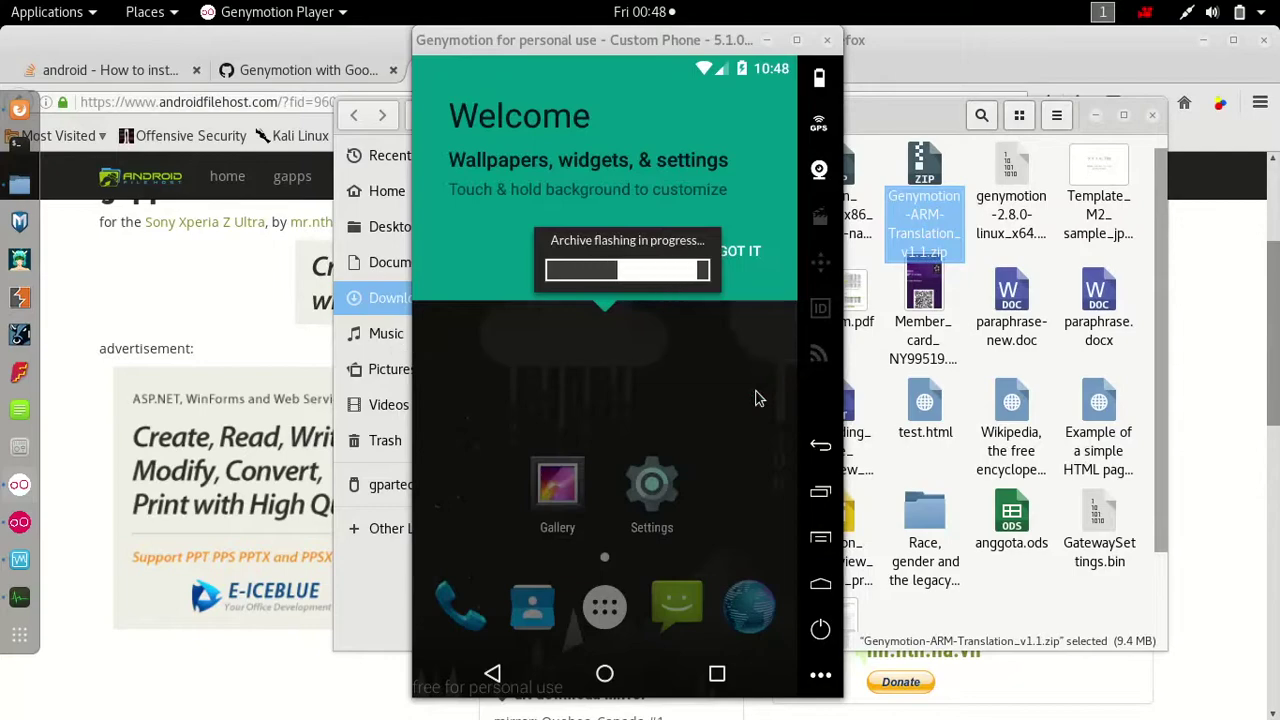
pyautogui.press('super')
pyautogui.press('super')
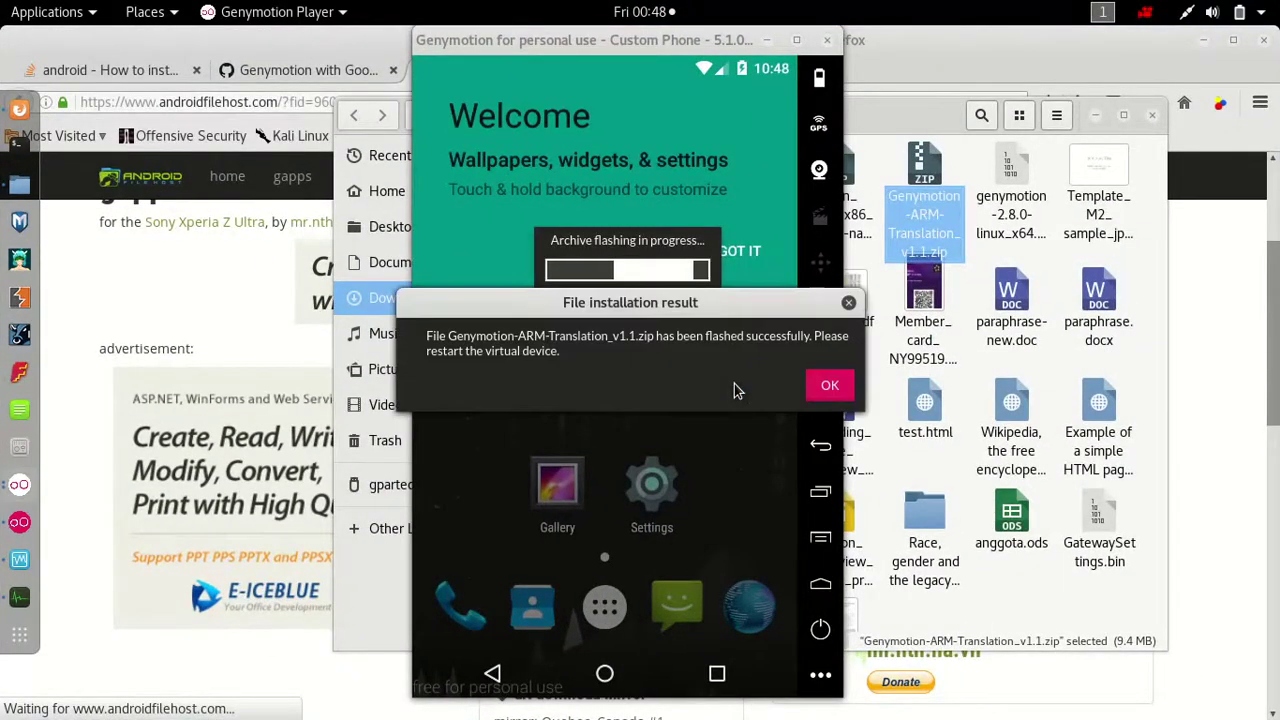
pyautogui.click(826, 386)
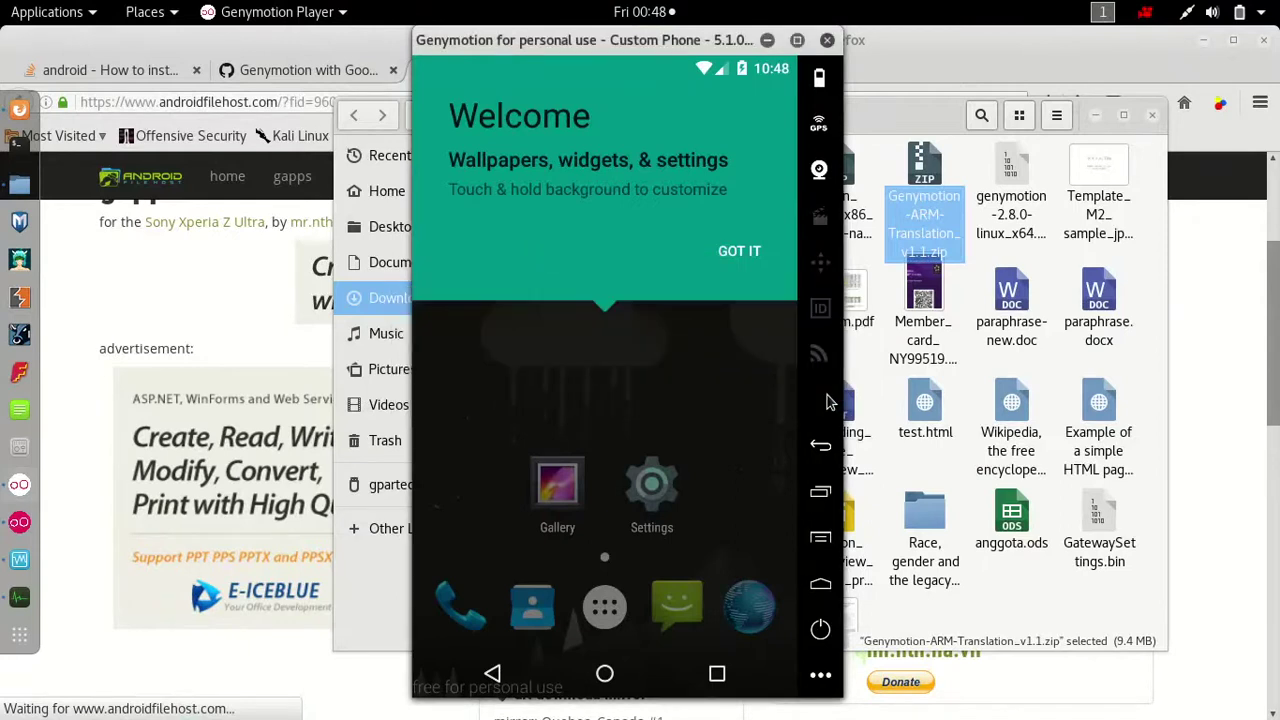
# Request a reboot into safe mode from the Custom Phone's power-off option
pyautogui.click(820, 632)
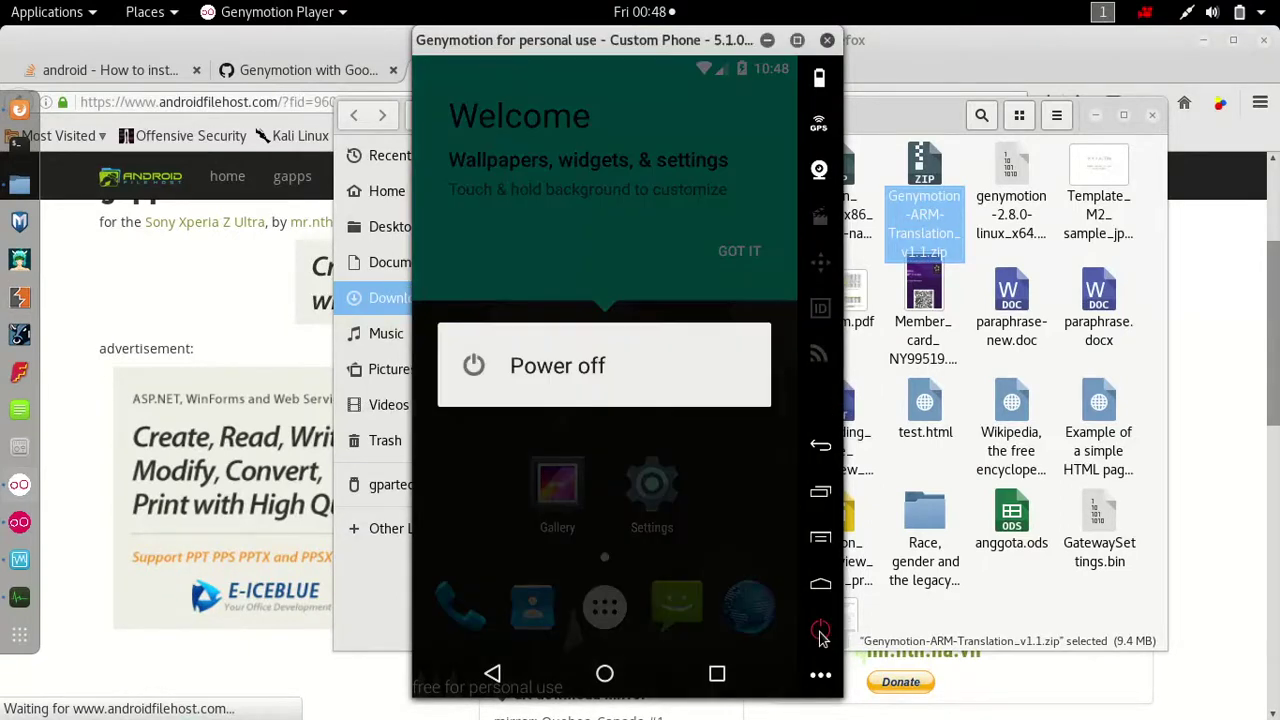
pyautogui.click(474, 368)
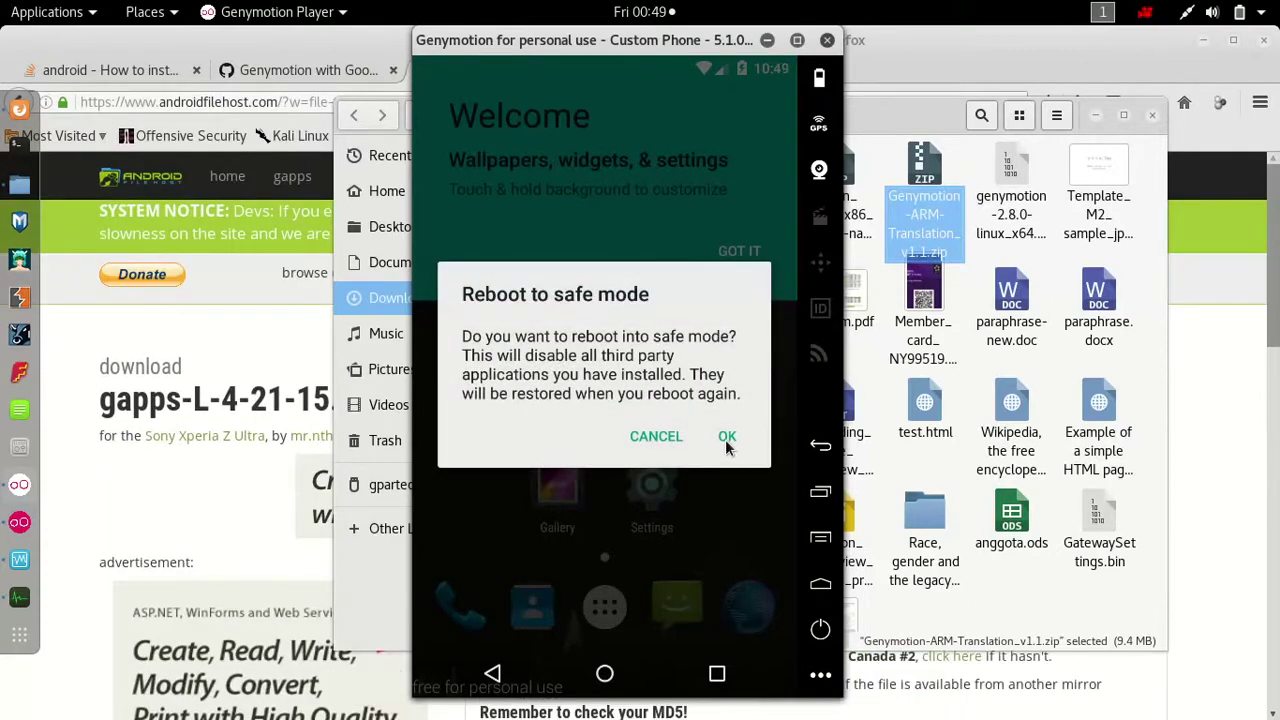
pyautogui.click(727, 440)
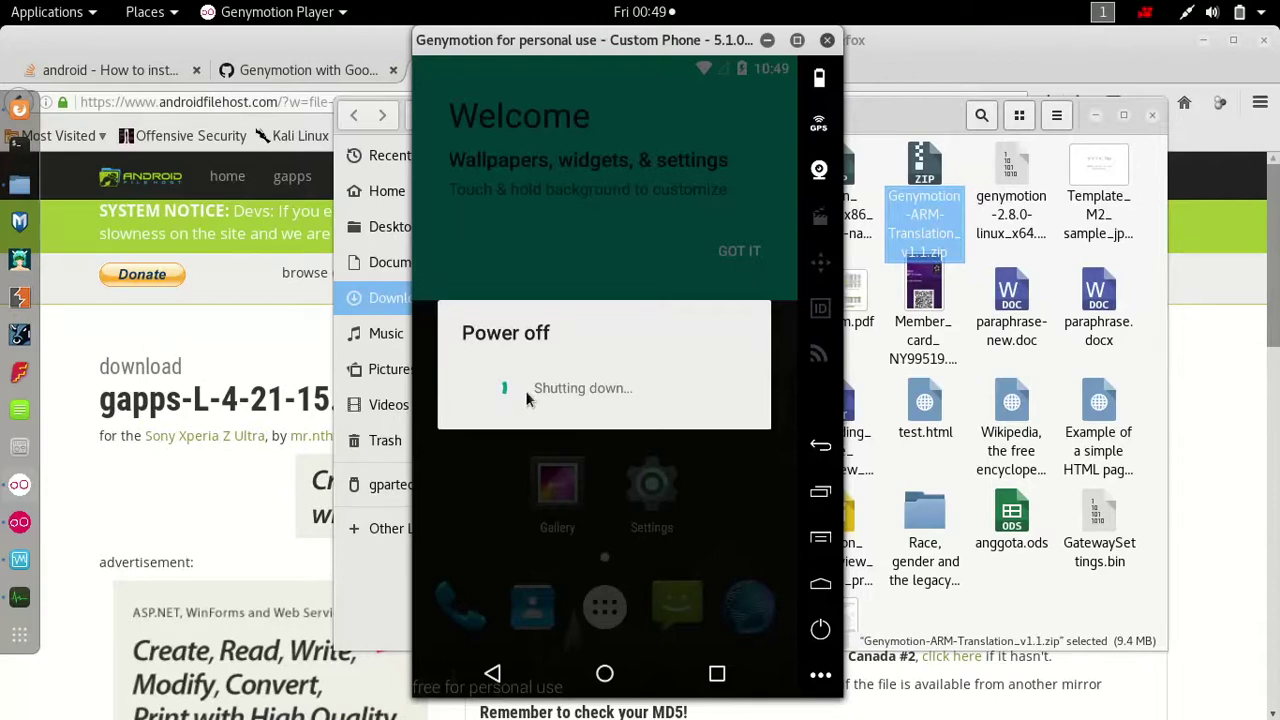
# Check the Custom Phone's shutdown in VirtualBox Manager and close its Genymotion player window
pyautogui.press('super')
pyautogui.click(518, 312)
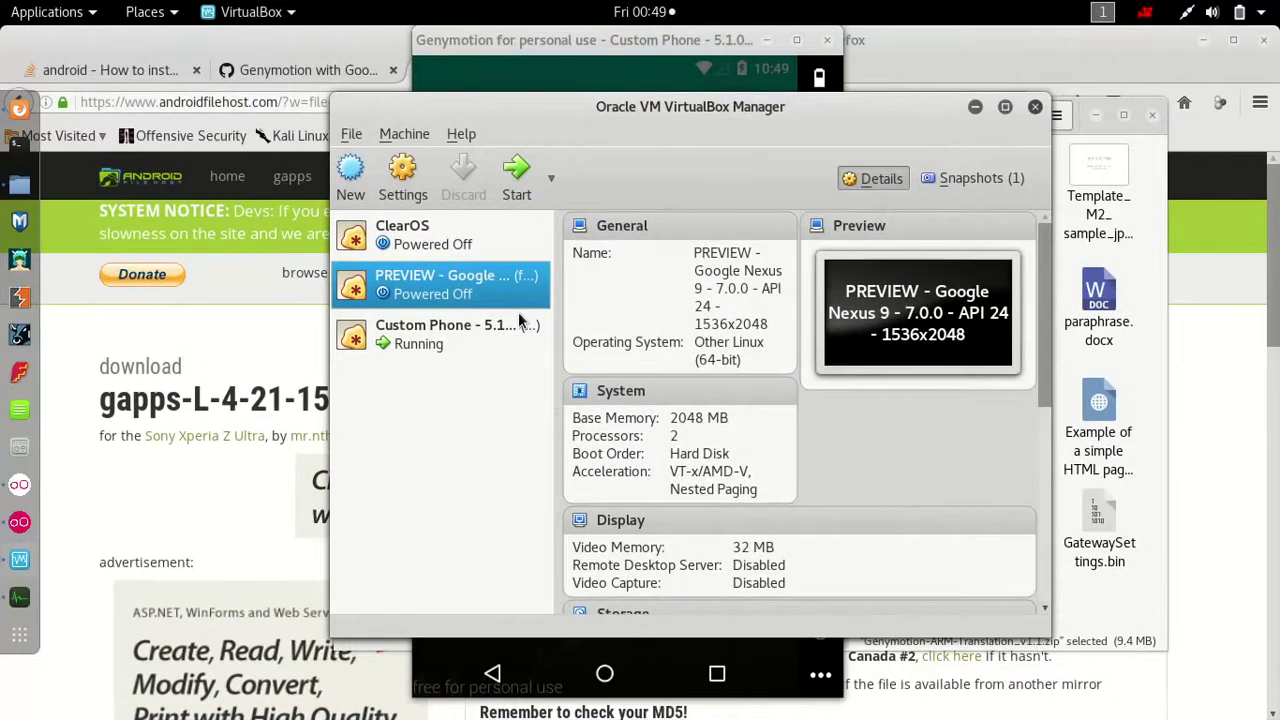
pyautogui.click(591, 58)
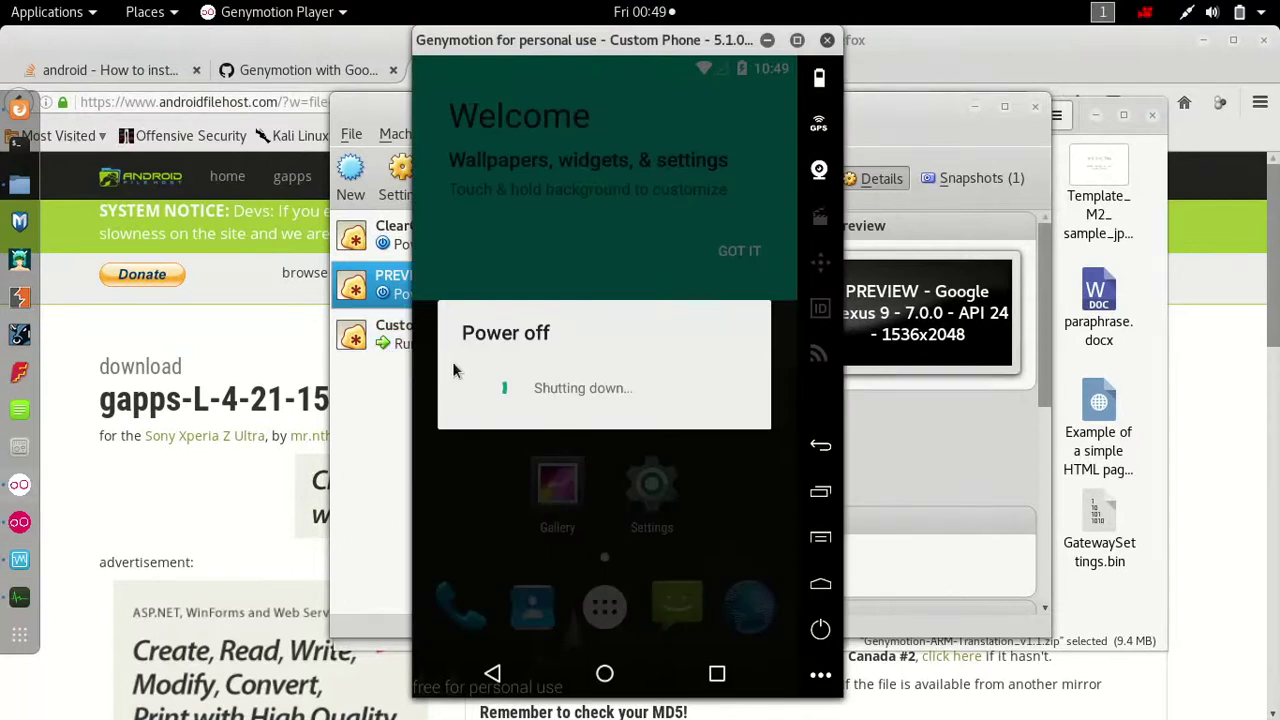
pyautogui.moveTo(547, 62); pyautogui.dragTo(816, 115)
pyautogui.click(391, 343)
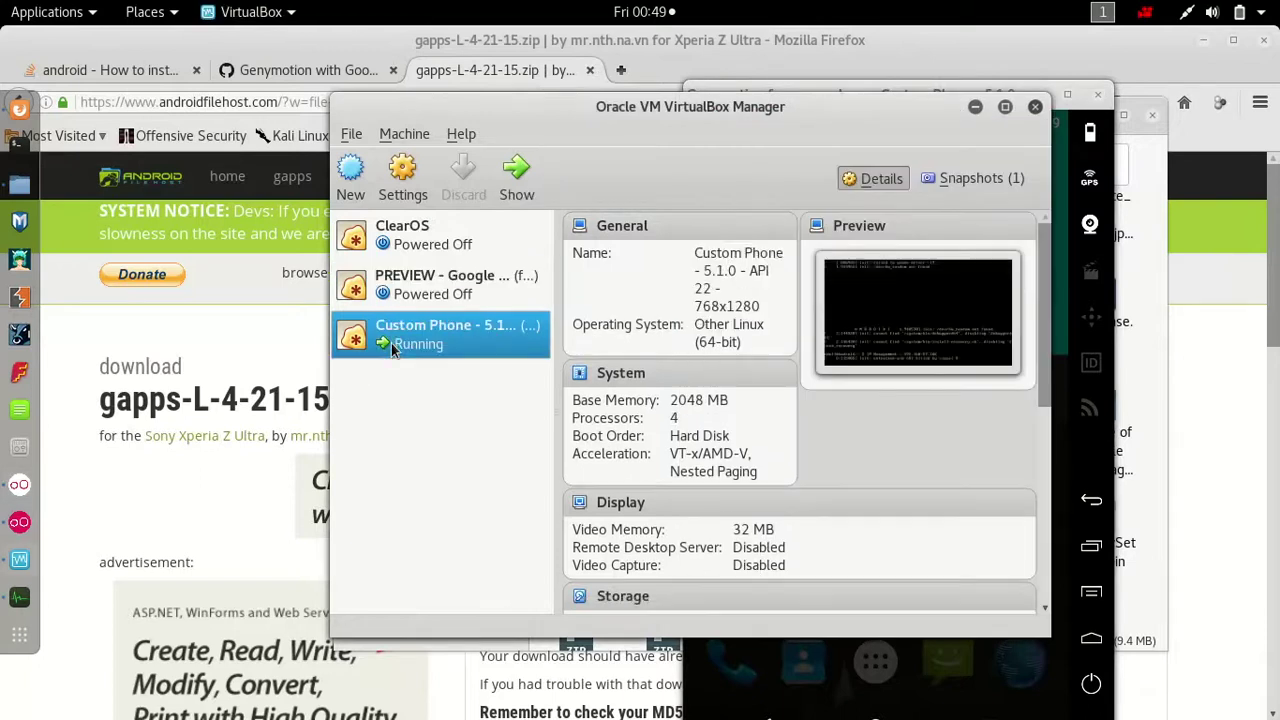
pyautogui.click(850, 650)
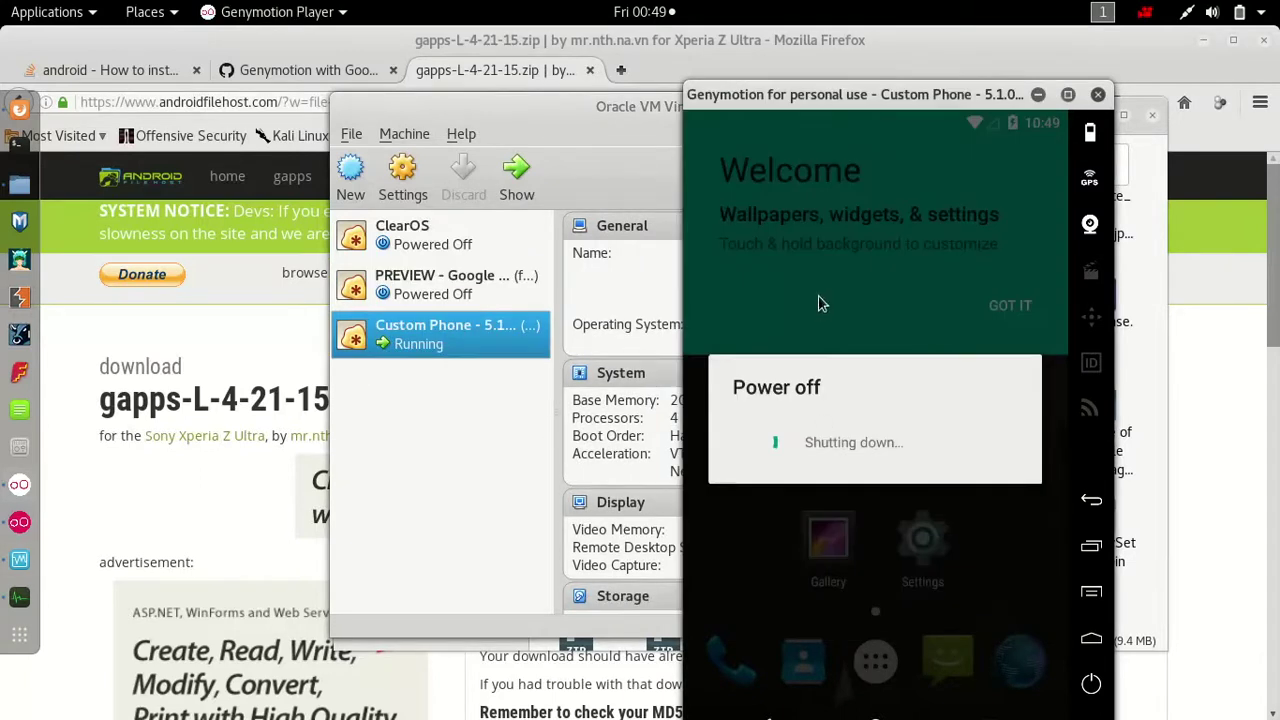
pyautogui.moveTo(800, 103); pyautogui.dragTo(635, 71)
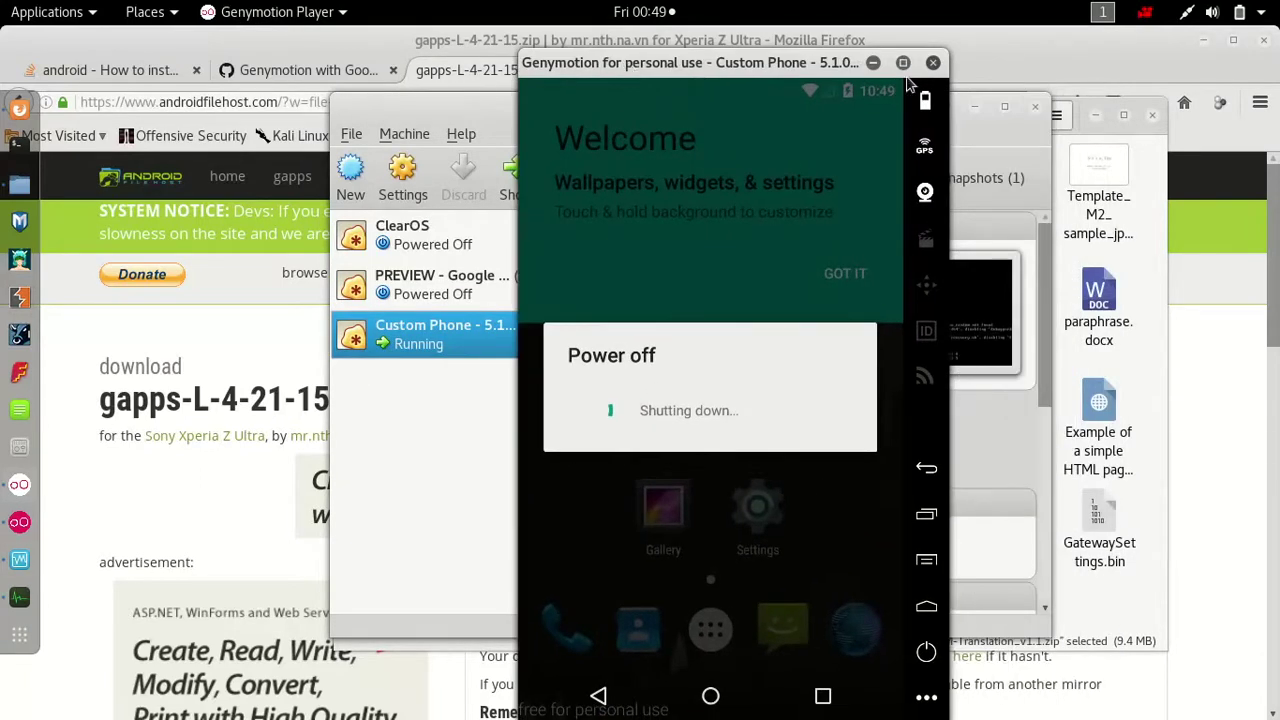
pyautogui.click(986, 318)
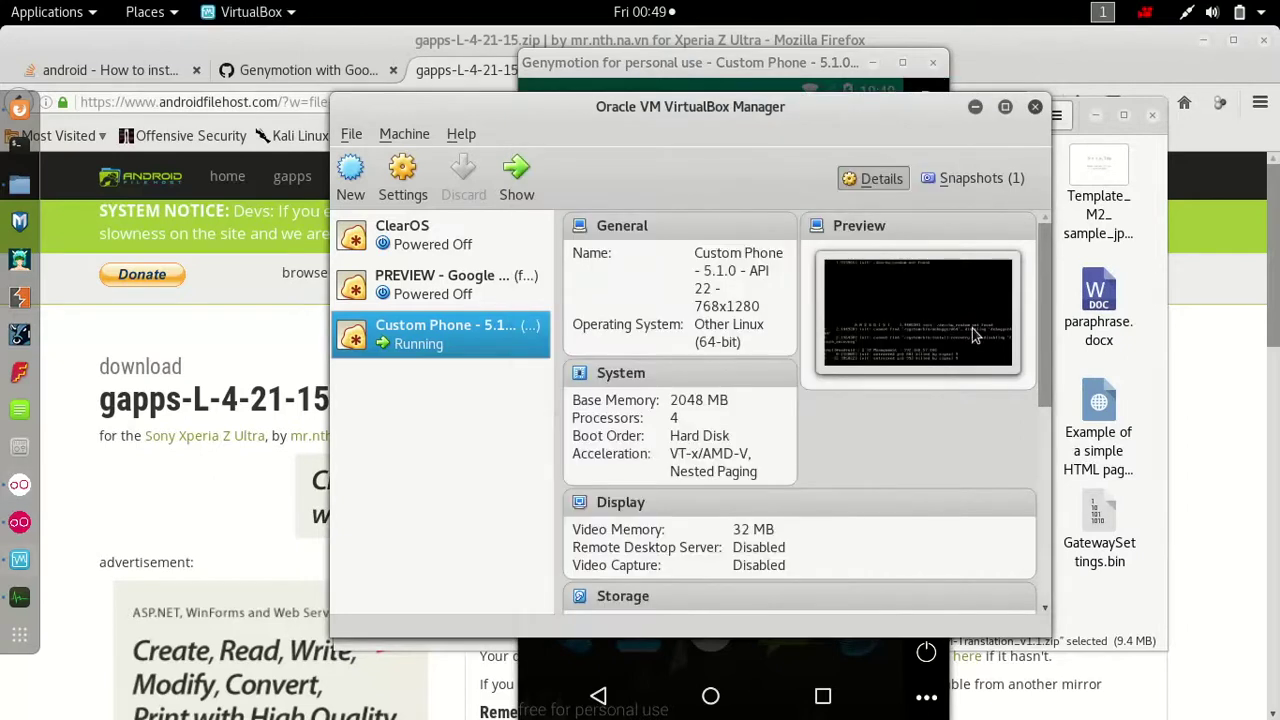
pyautogui.click(710, 665)
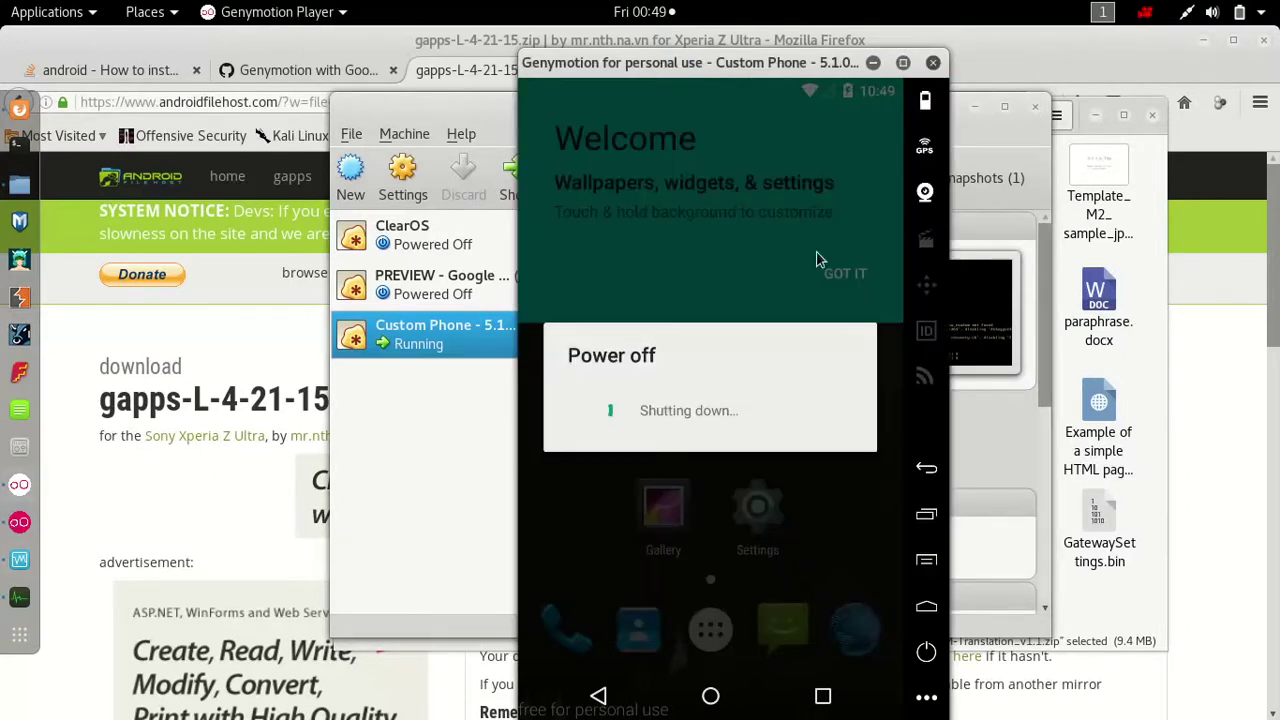
pyautogui.click(934, 64)
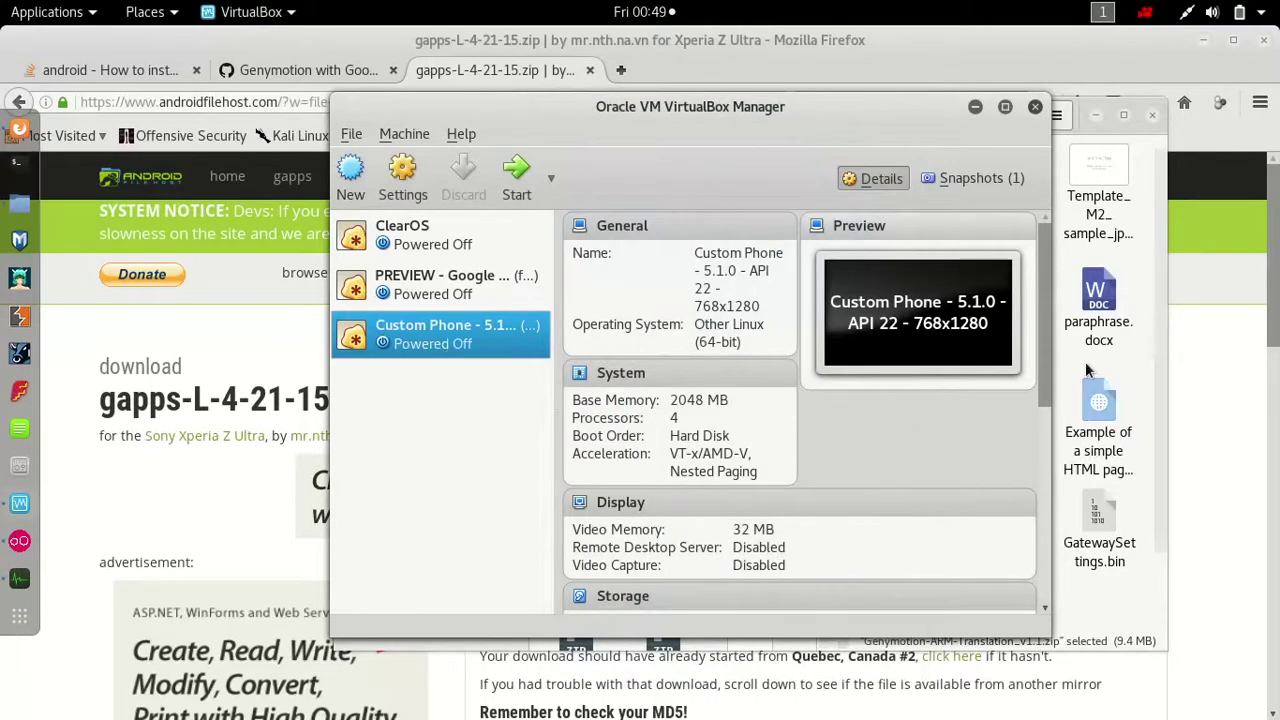